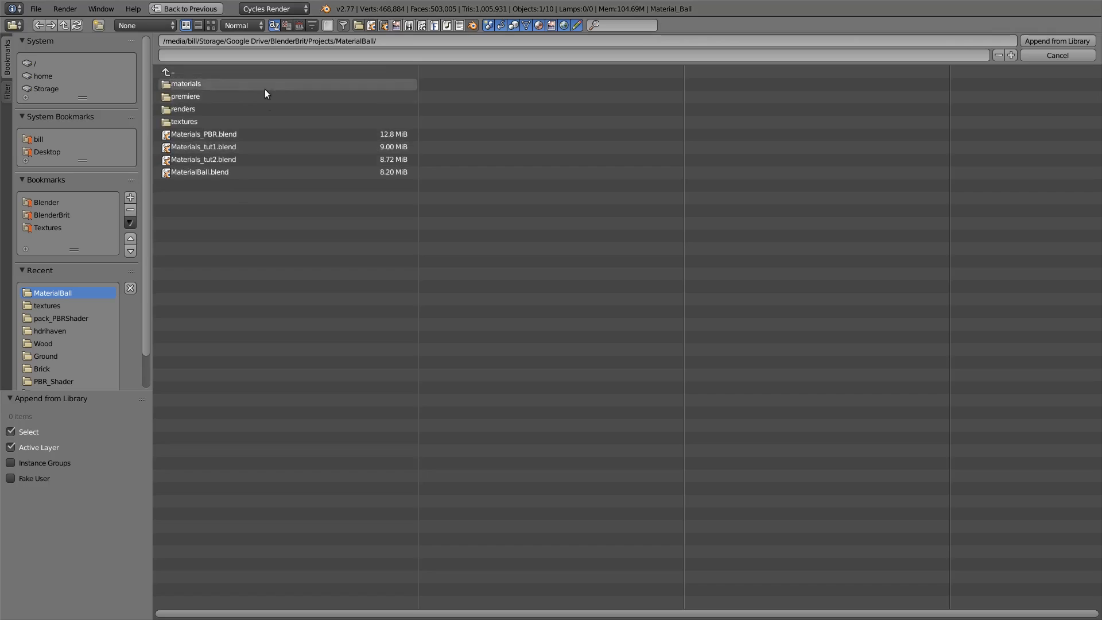
# Browse to the NodeTree contents of pack_PBRShaders.blend in the pack_PBRShader project folder
pyautogui.click(223, 71)
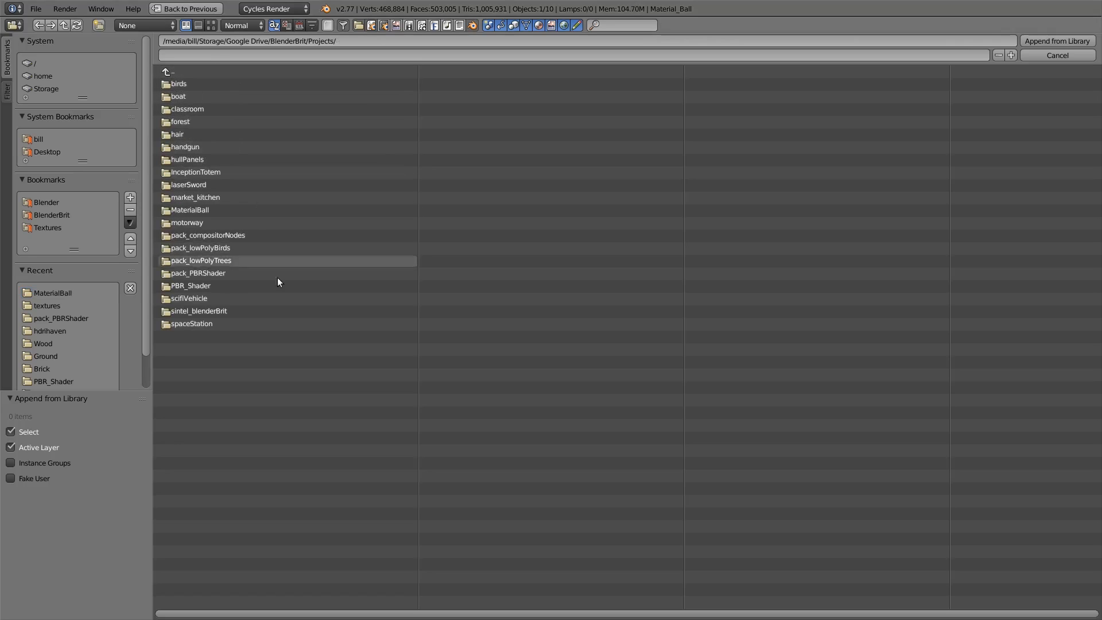
pyautogui.click(248, 273)
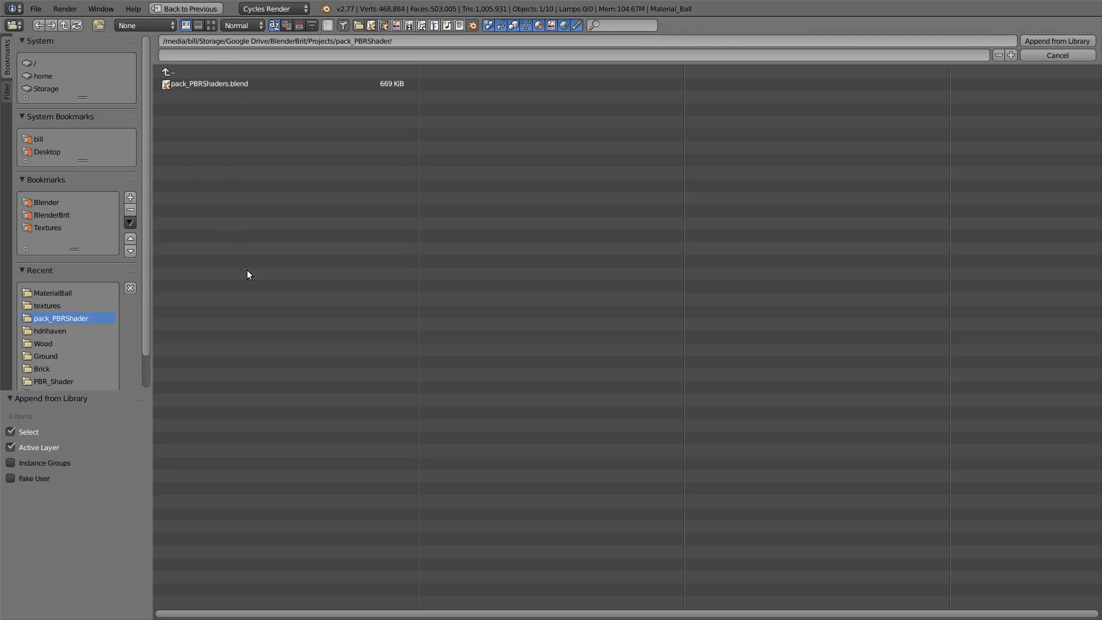
pyautogui.click(214, 84)
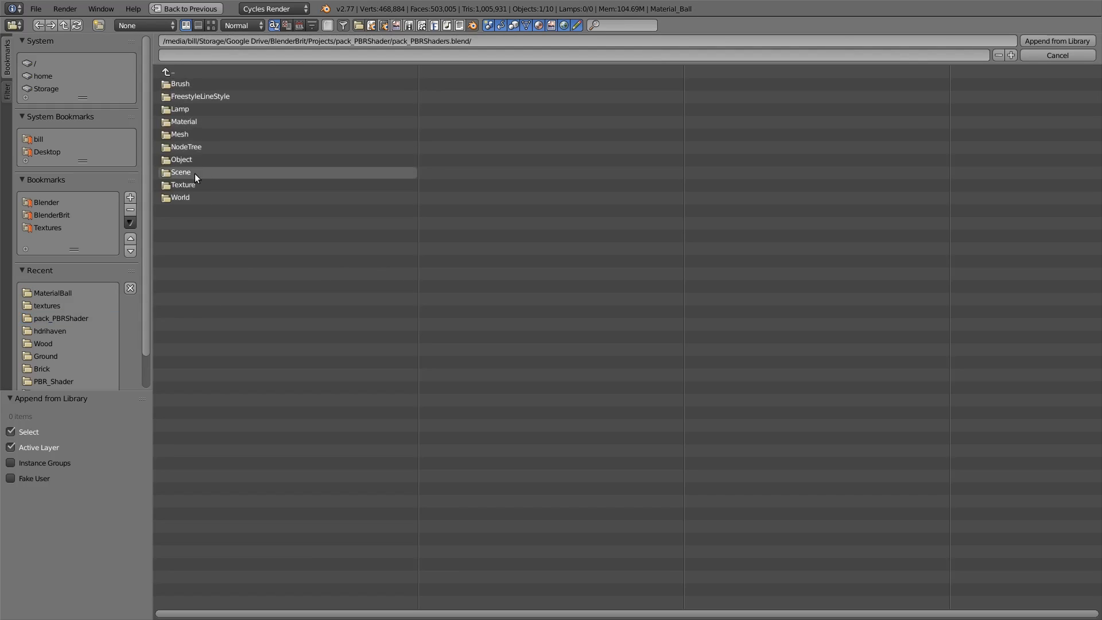
pyautogui.click(225, 147)
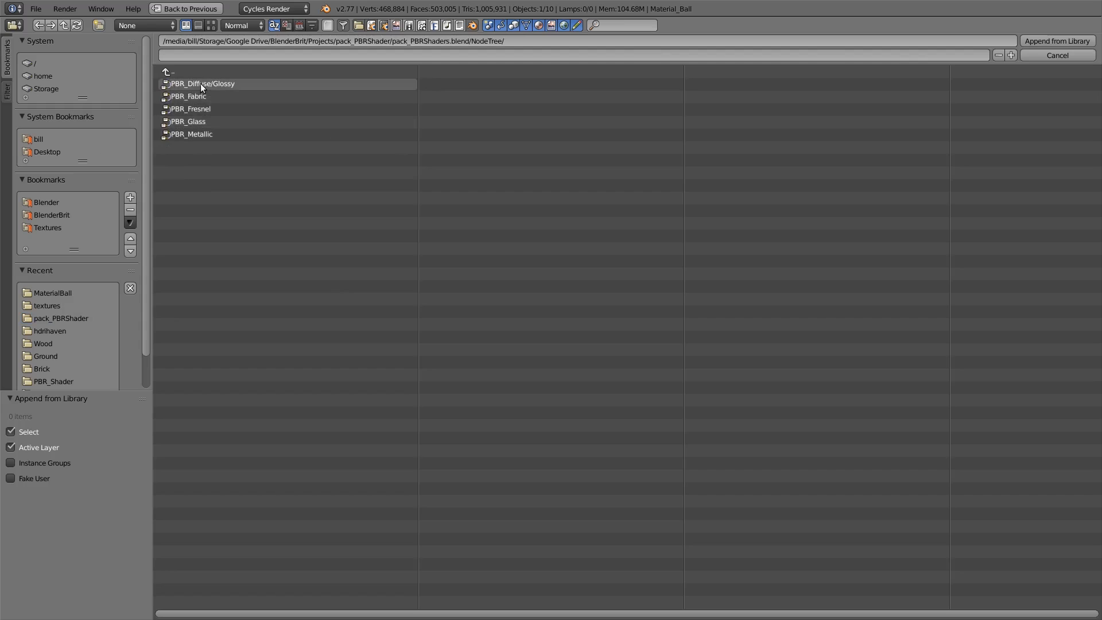
# Append the node groups PBR_Diffuse/Glossy, PBR_Fabric, PBR_Glass and PBR_Metallic from the library
pyautogui.click(227, 88)
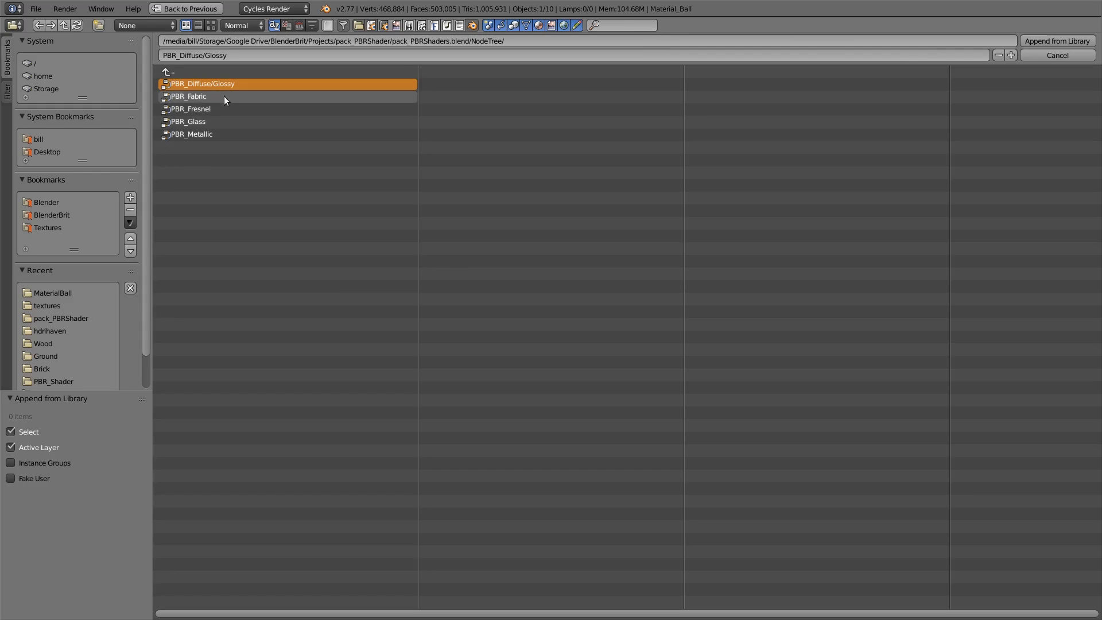
pyautogui.keyDown('shift'); pyautogui.click(218, 96); pyautogui.keyUp('shift')
pyautogui.keyDown('shift'); pyautogui.click(218, 121); pyautogui.keyUp('shift')
pyautogui.keyDown('shift'); pyautogui.click(215, 134); pyautogui.keyUp('shift')
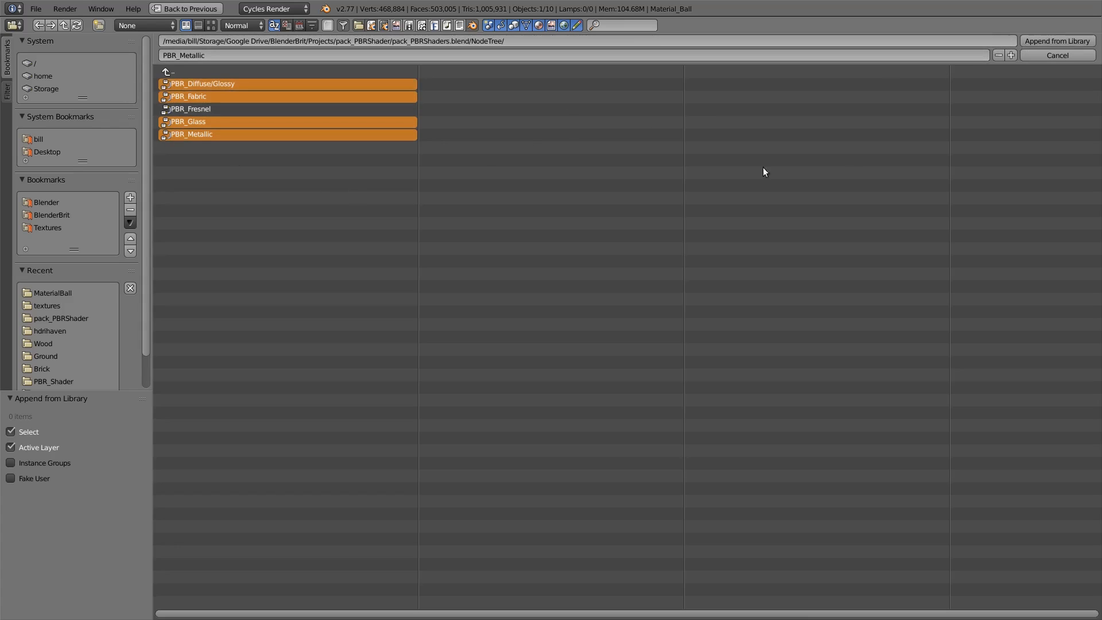
pyautogui.click(1045, 40)
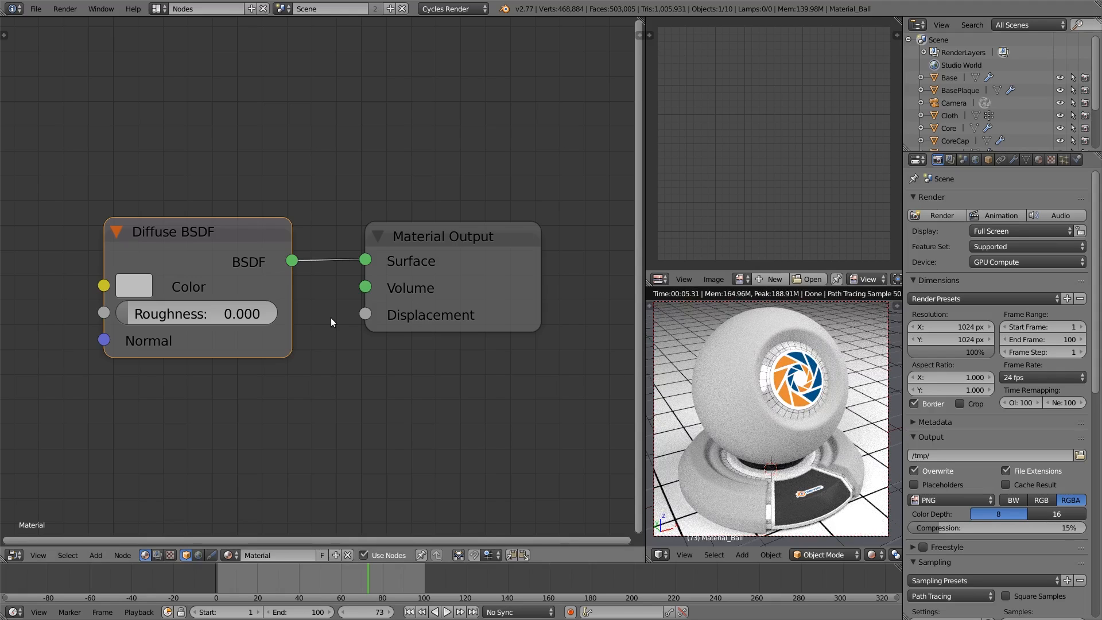
# Add the PBR_Diffuse/Glossy group node to the material, placing it just above the Diffuse BSDF node
pyautogui.scroll(-2, 343, 384)
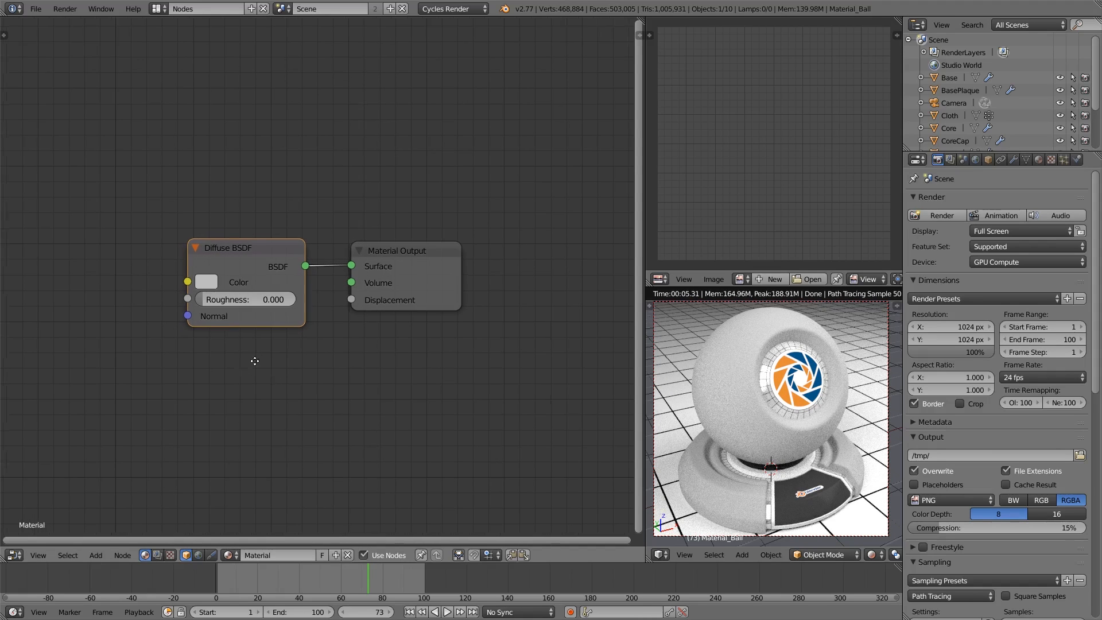
pyautogui.moveTo(238, 365); pyautogui.dragTo(310, 371, button='middle')
pyautogui.scroll(1, 310, 370)
pyautogui.click(98, 555)
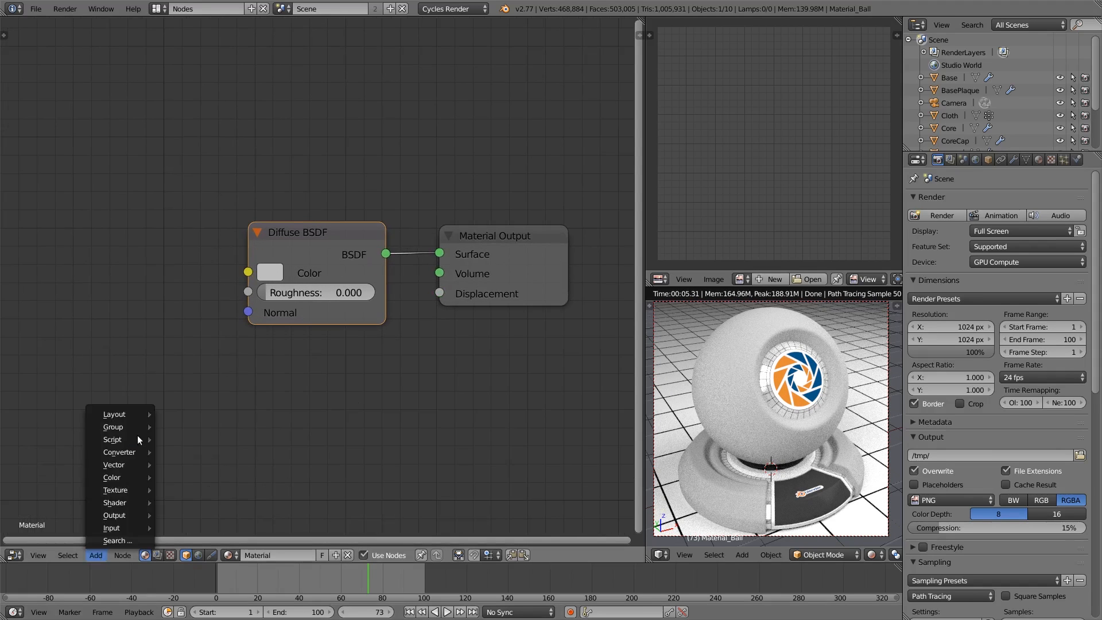
pyautogui.moveTo(126, 415)
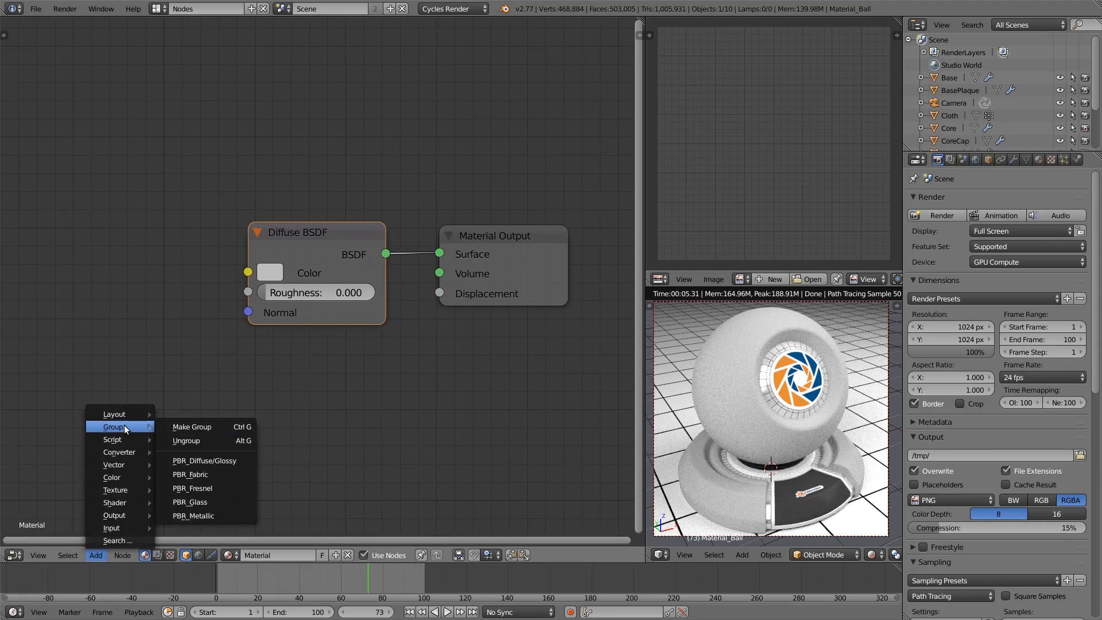
pyautogui.click(238, 462)
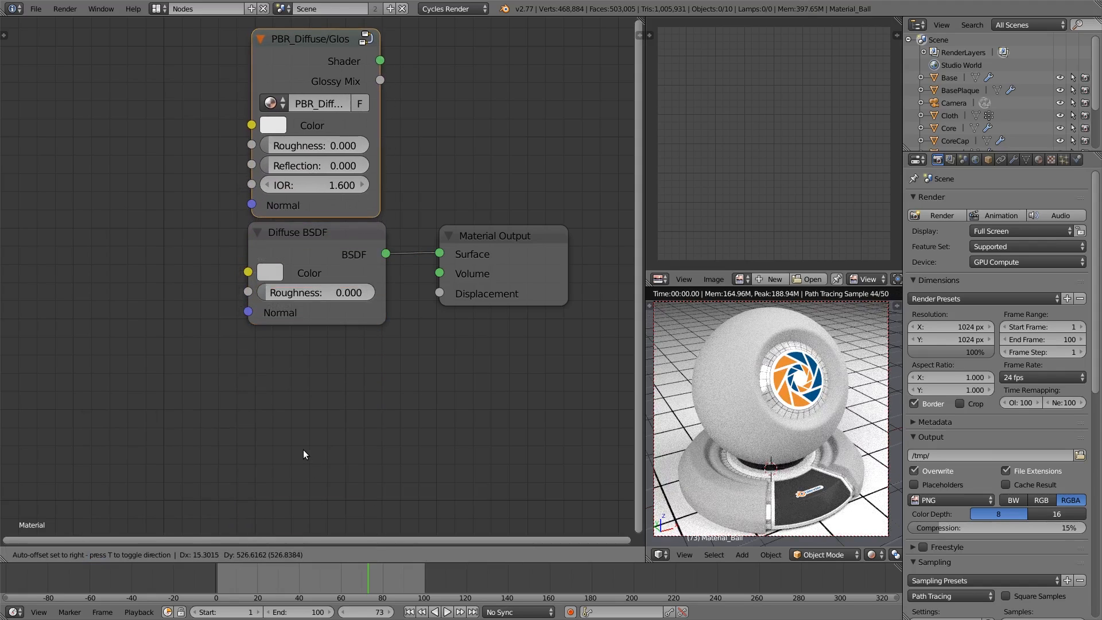
pyautogui.click(307, 428)
# Delete the Diffuse BSDF node and link the PBR_Diffuse/Glossy node's Shader output to the Material Output's Surface, positioning both nodes side by side
pyautogui.click(326, 253)
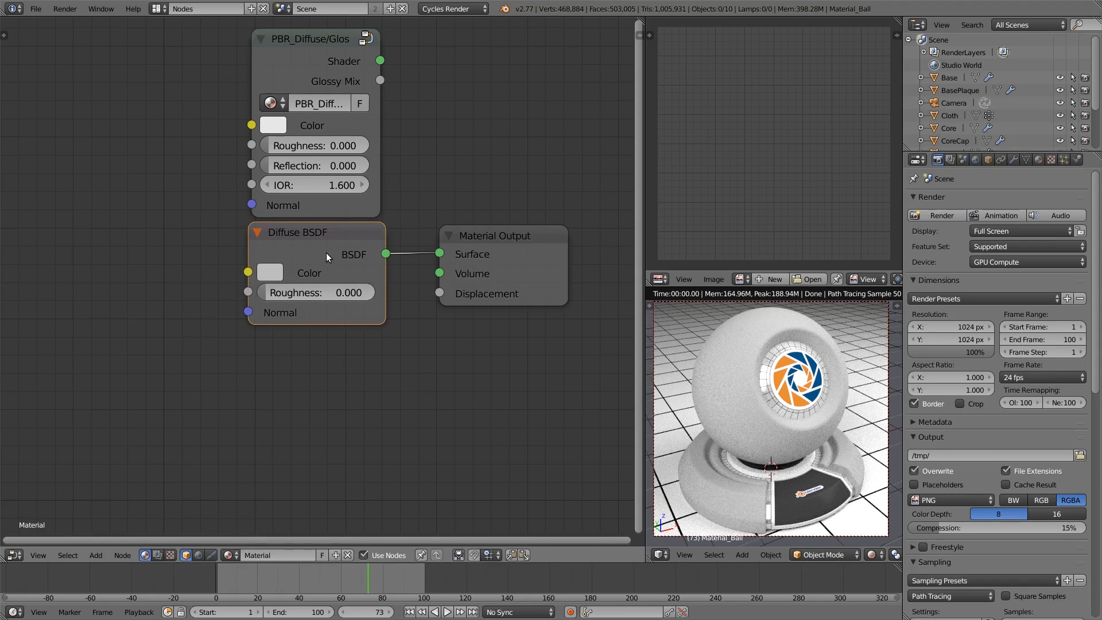
pyautogui.press('x')
pyautogui.moveTo(326, 35); pyautogui.dragTo(286, 158)
pyautogui.moveTo(335, 218); pyautogui.dragTo(362, 242)
pyautogui.moveTo(363, 307)
pyautogui.mouseDown()
pyautogui.moveTo(398, 310)
pyautogui.moveTo(377, 310)
pyautogui.mouseUp()
pyautogui.moveTo(287, 201); pyautogui.dragTo(269, 235)
pyautogui.moveTo(358, 203); pyautogui.dragTo(439, 253)
pyautogui.moveTo(508, 238); pyautogui.dragTo(515, 214)
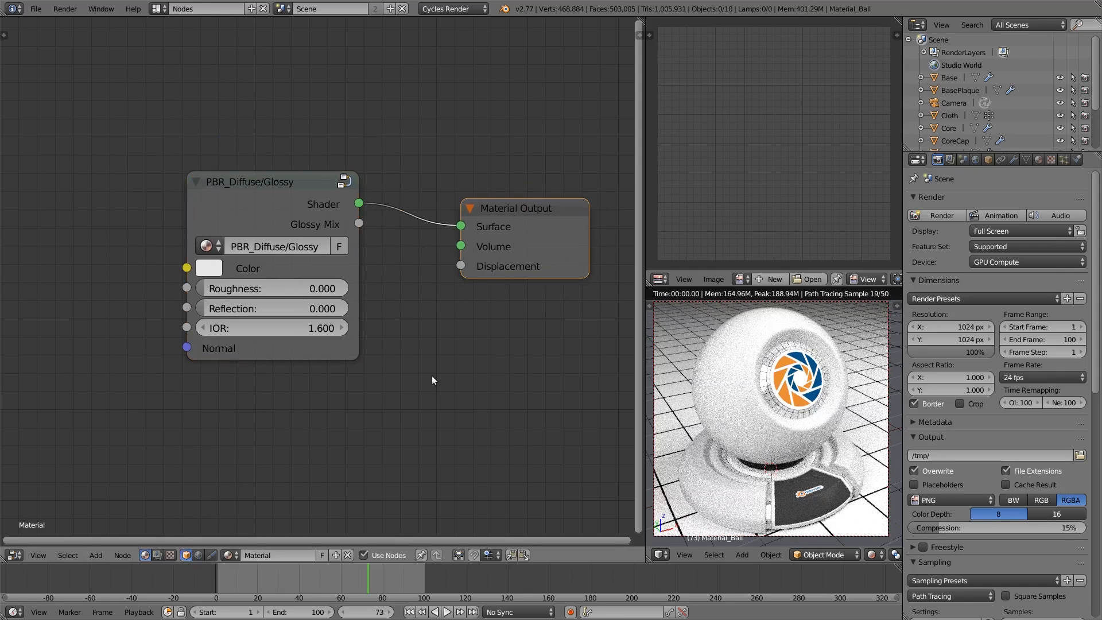
pyautogui.moveTo(271, 220); pyautogui.dragTo(322, 222)
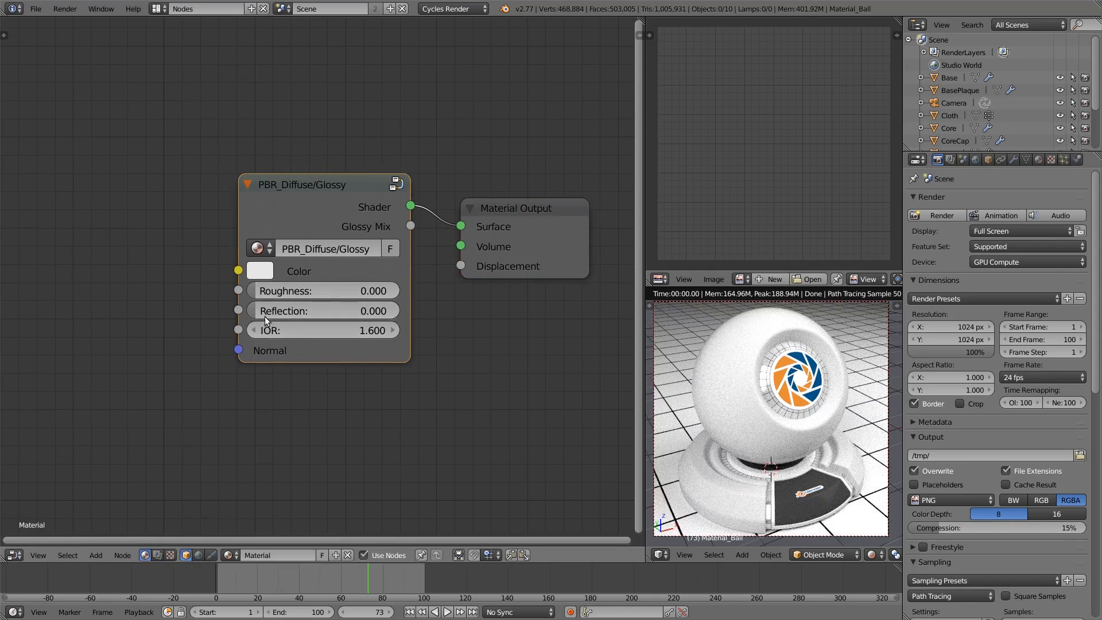
# Set the PBR_Diffuse/Glossy node's Color to a bright green
pyautogui.click(260, 270)
pyautogui.click(326, 368)
pyautogui.moveTo(326, 368)
pyautogui.mouseDown()
pyautogui.moveTo(286, 365)
pyautogui.moveTo(280, 343)
pyautogui.mouseUp()
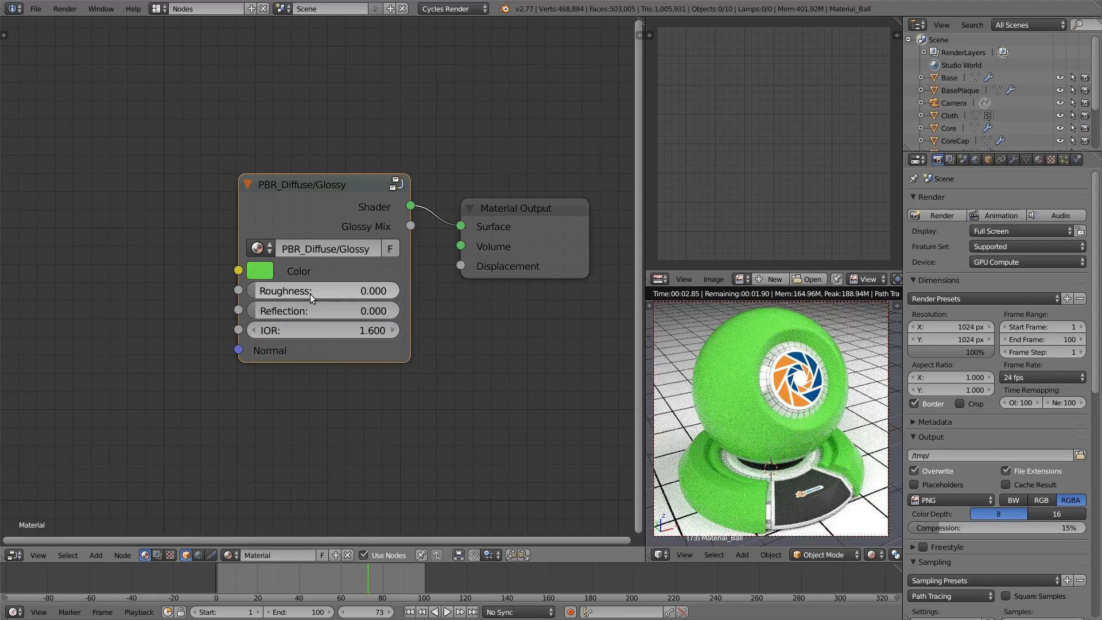
# Try Roughness 1.000 and Reflection 0.331 and 0.503 on the PBR_Diffuse/Glossy node, resetting each to 0.000
pyautogui.moveTo(310, 294); pyautogui.dragTo(390, 294)
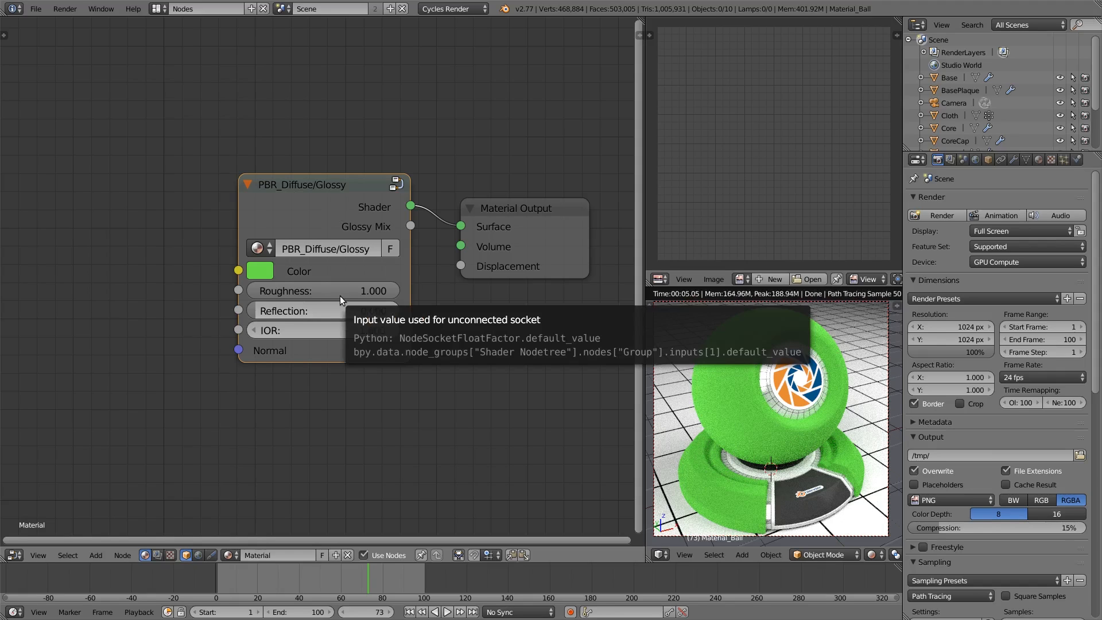
pyautogui.hotkey('ctrl', 'z')
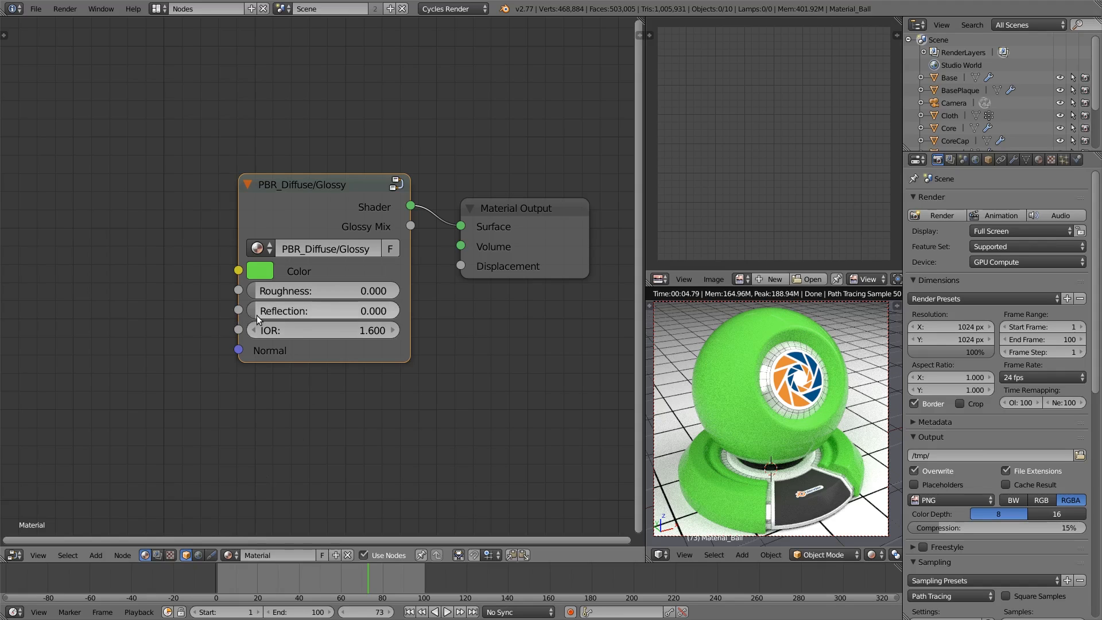
pyautogui.moveTo(258, 310); pyautogui.dragTo(300, 310)
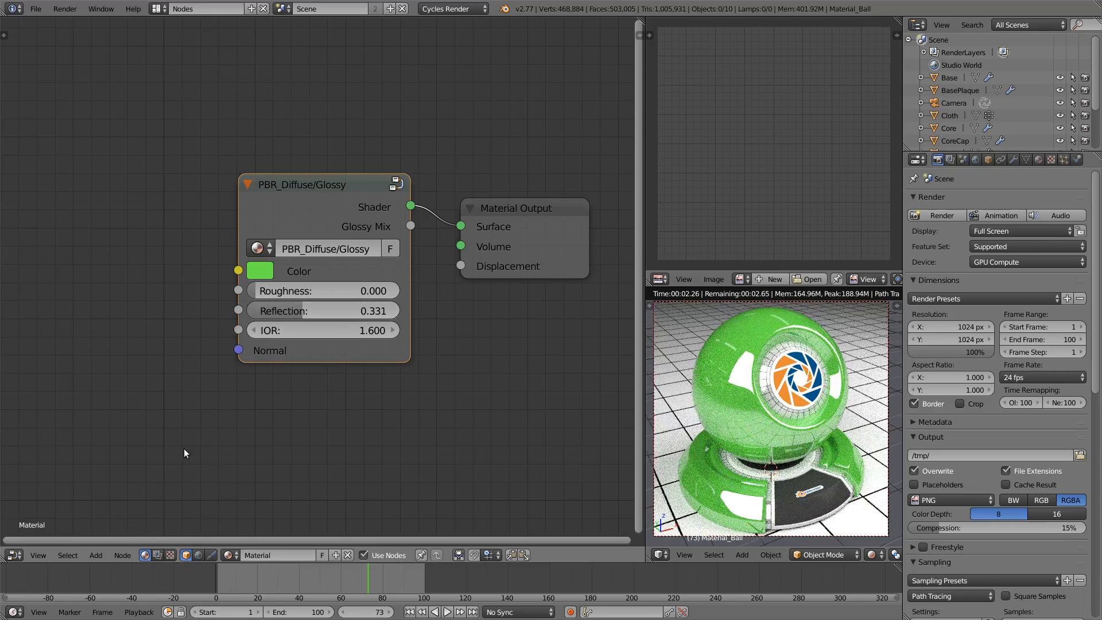
pyautogui.moveTo(304, 311); pyautogui.dragTo(318, 311)
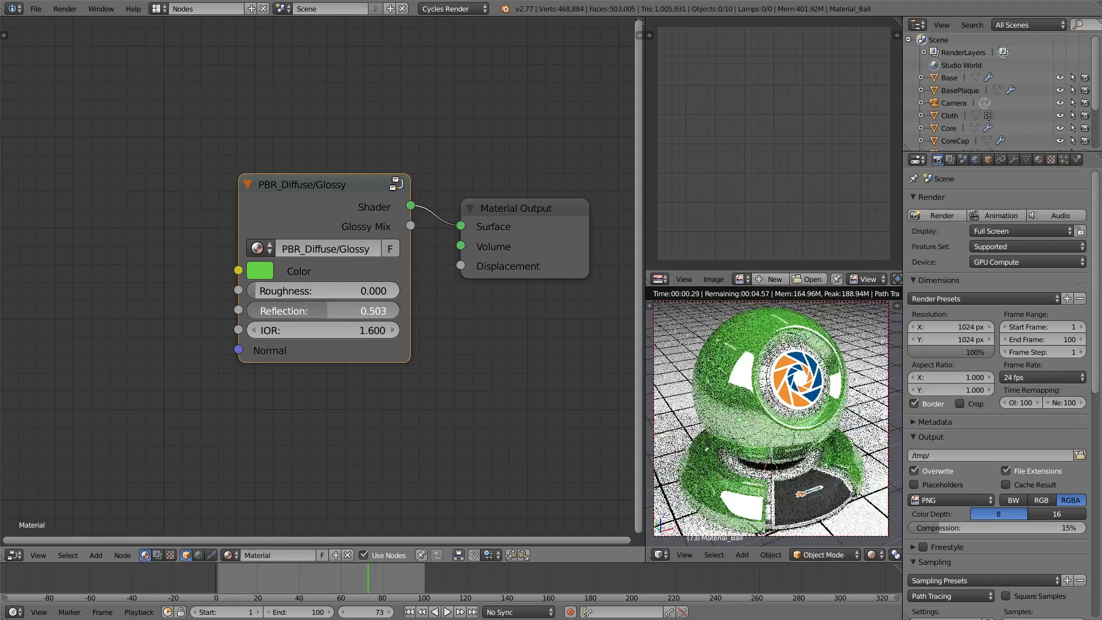
pyautogui.moveTo(318, 311); pyautogui.dragTo(257, 353)
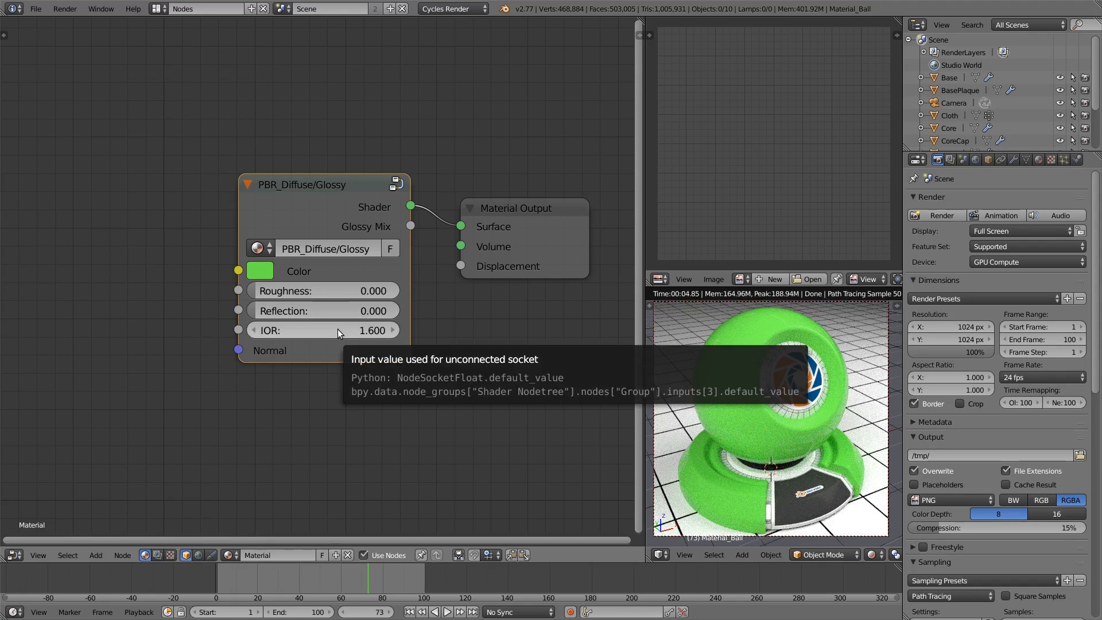
# Open the PBR_Diffuse/Glossy group for editing and rearrange its Mix Shader, Group Output, Group Input and PBR_Fresnel nodes
pyautogui.moveTo(333, 216); pyautogui.dragTo(285, 225)
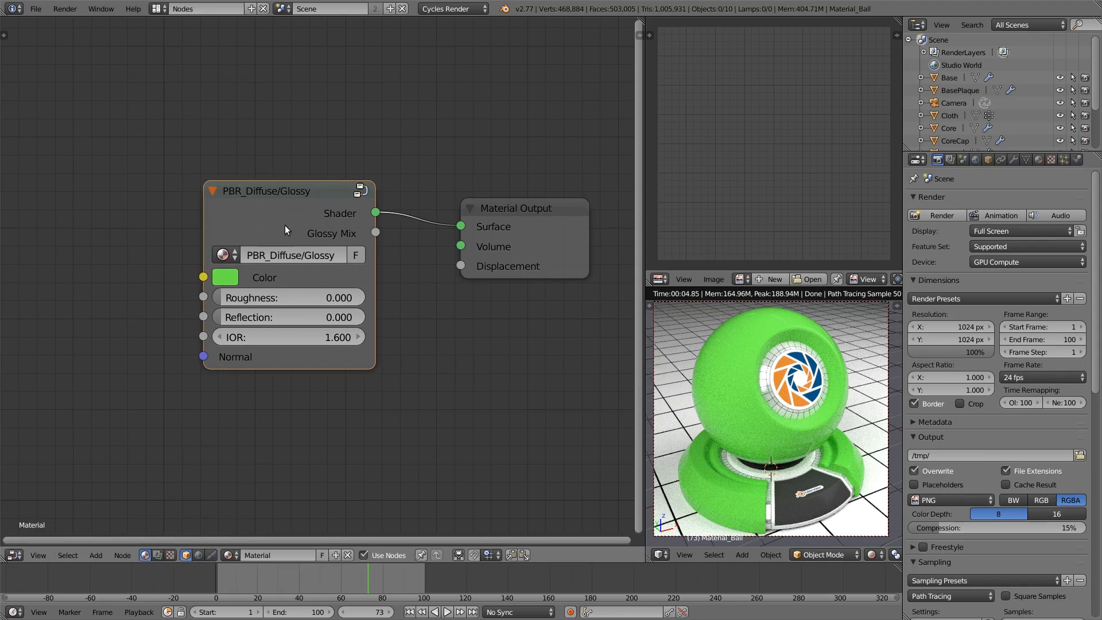
pyautogui.press('Tab')
pyautogui.scroll(-9, 287, 230)
pyautogui.moveTo(390, 314); pyautogui.dragTo(389, 314, button='middle')
pyautogui.press('Home')
pyautogui.moveTo(516, 284); pyautogui.dragTo(477, 247)
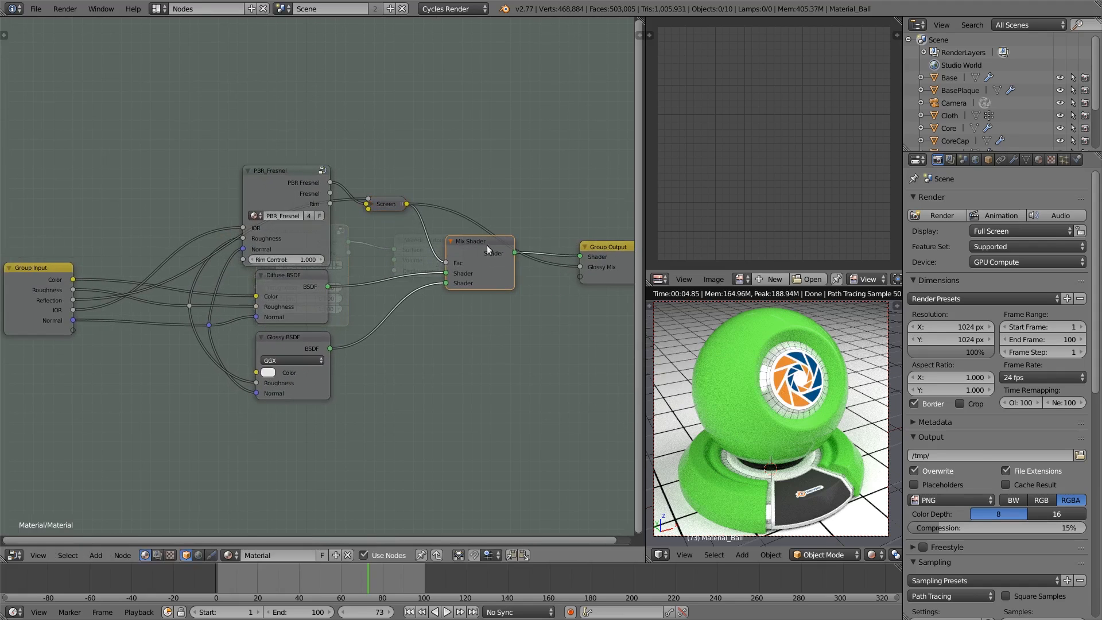
pyautogui.moveTo(613, 251); pyautogui.dragTo(577, 242)
pyautogui.moveTo(64, 267); pyautogui.dragTo(113, 254)
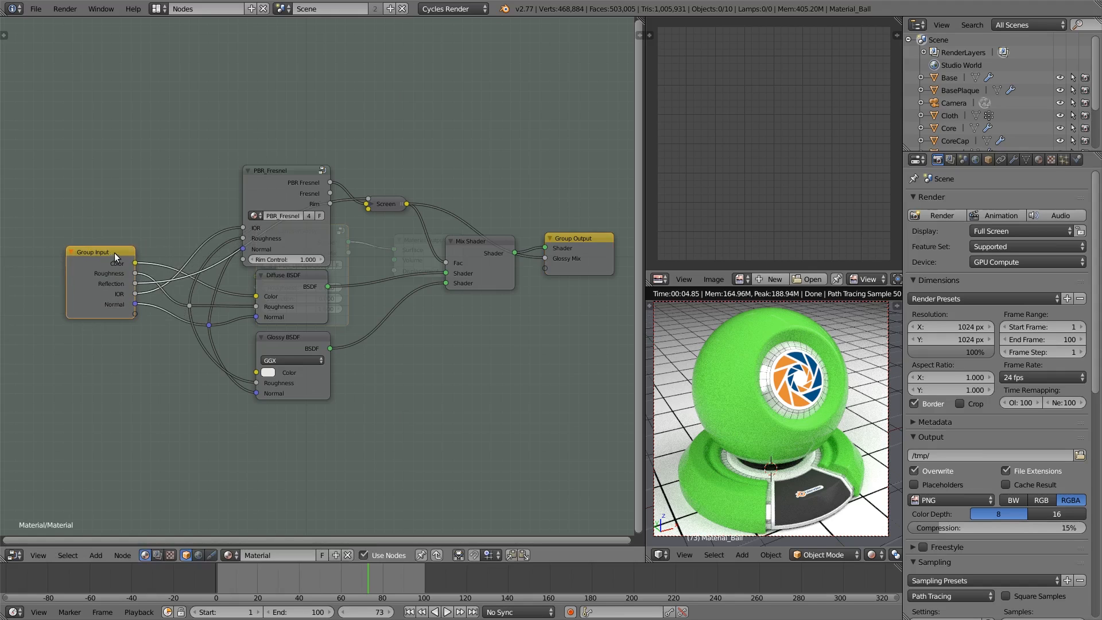
pyautogui.scroll(1, 374, 246)
pyautogui.moveTo(278, 161); pyautogui.dragTo(282, 152)
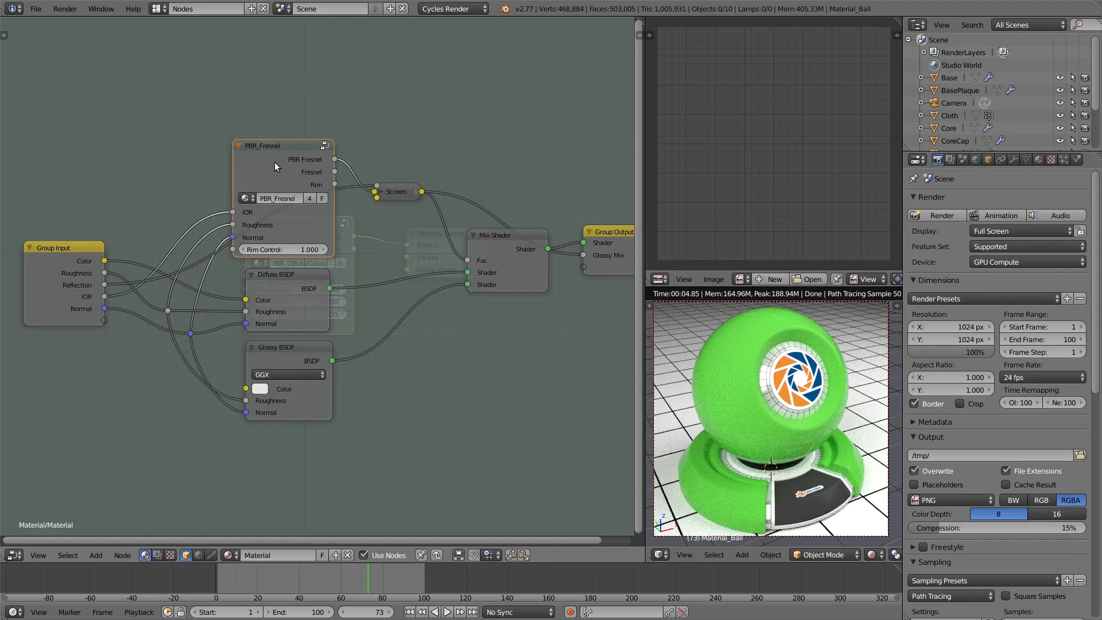
pyautogui.moveTo(275, 167); pyautogui.dragTo(265, 165)
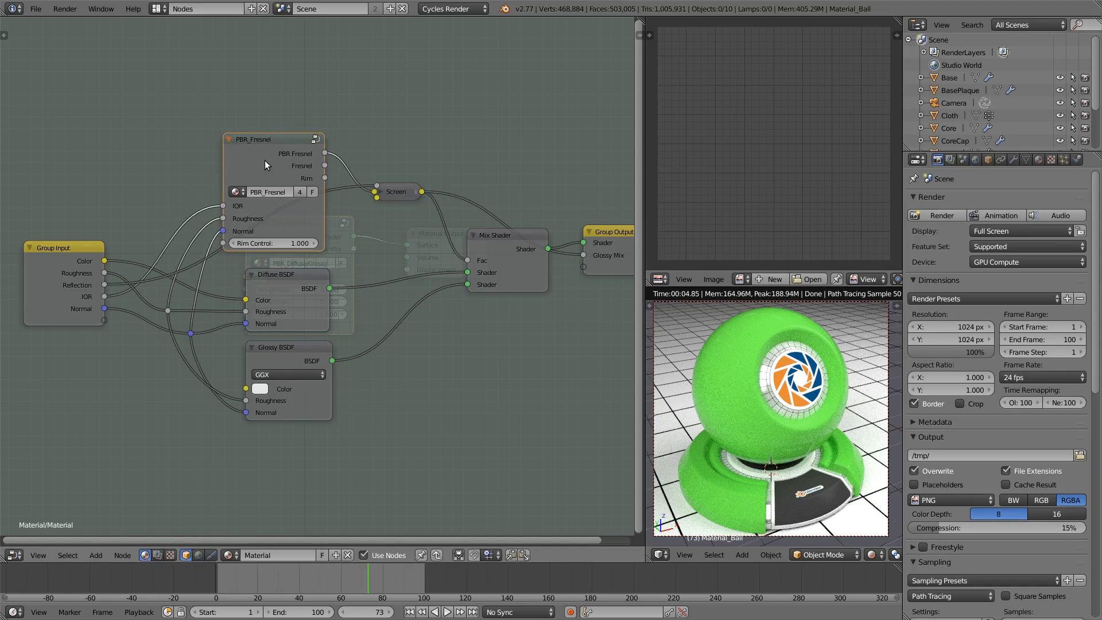
# Examine the nodes inside the nested PBR_Fresnel group and return to the material's top-level node tree
pyautogui.press('Tab')
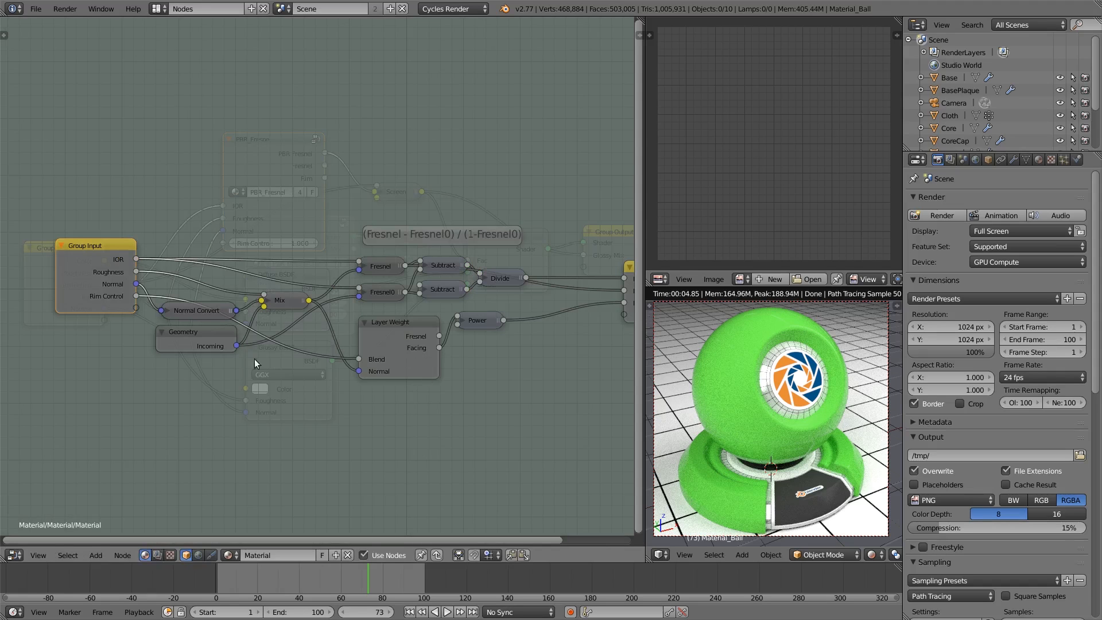
pyautogui.scroll(2, 426, 433)
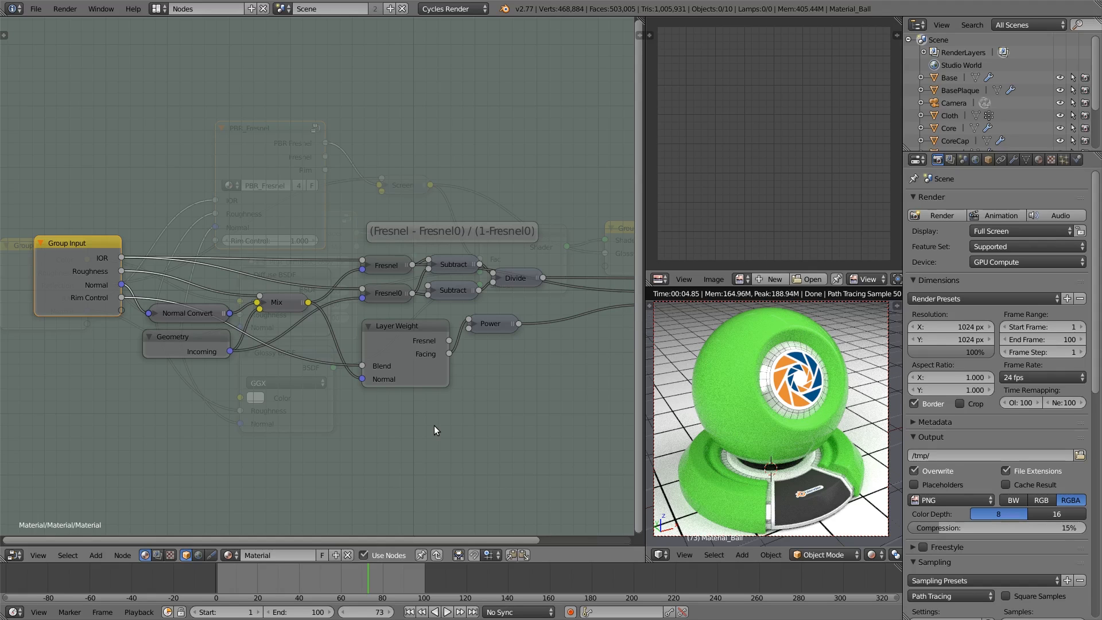
pyautogui.press('Tab')
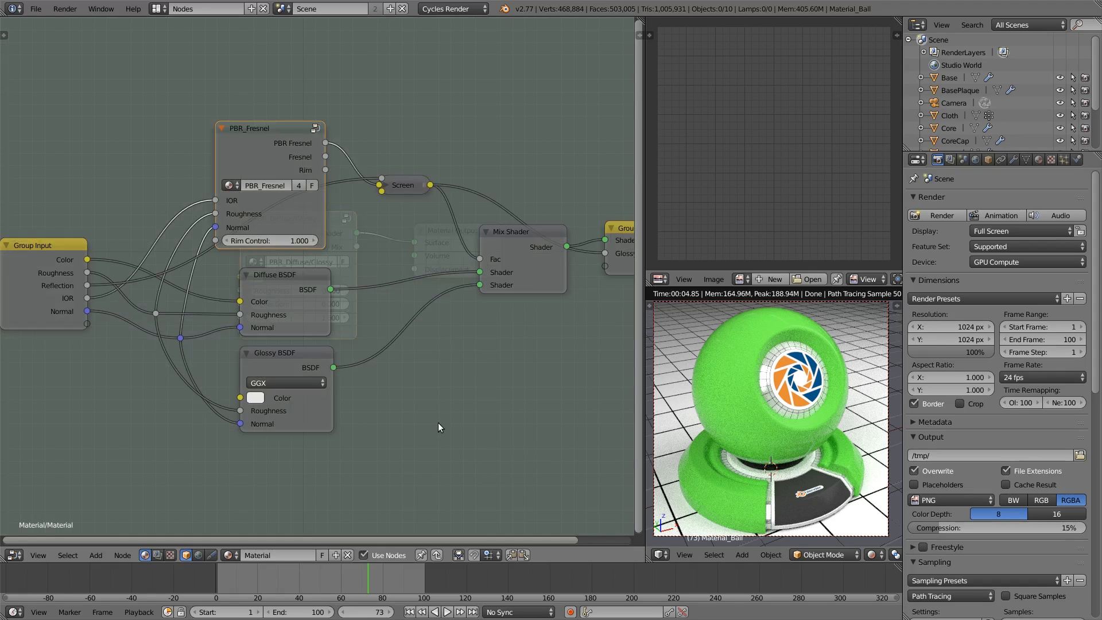
pyautogui.press('Tab')
# Reposition the PBR_Diffuse/Glossy node to leave more space before the Material Output node
pyautogui.press('g')
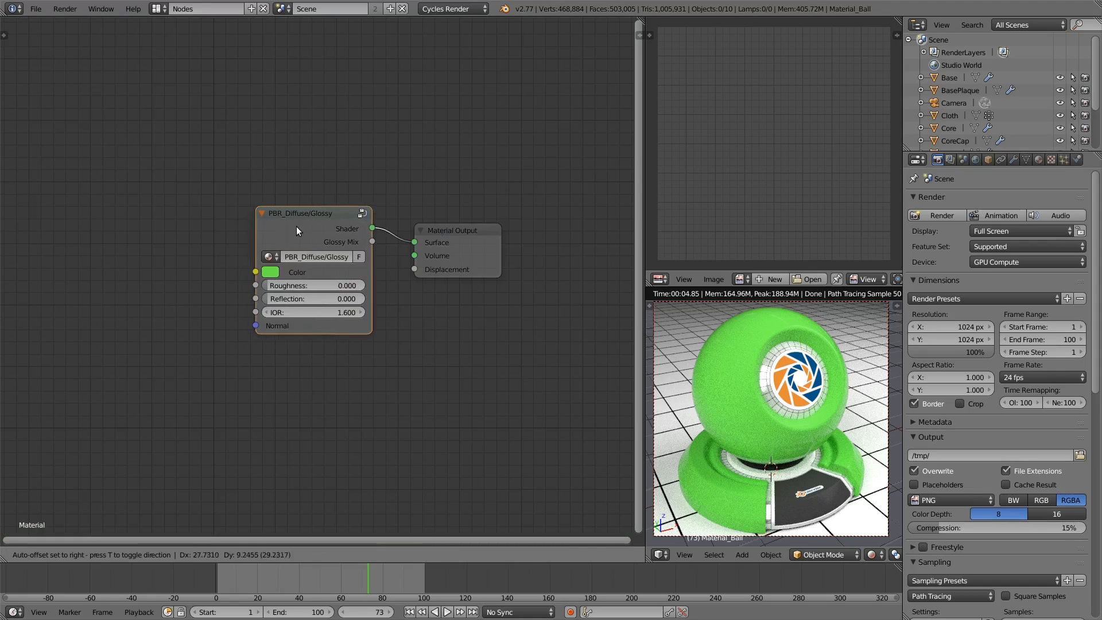
pyautogui.click(261, 236)
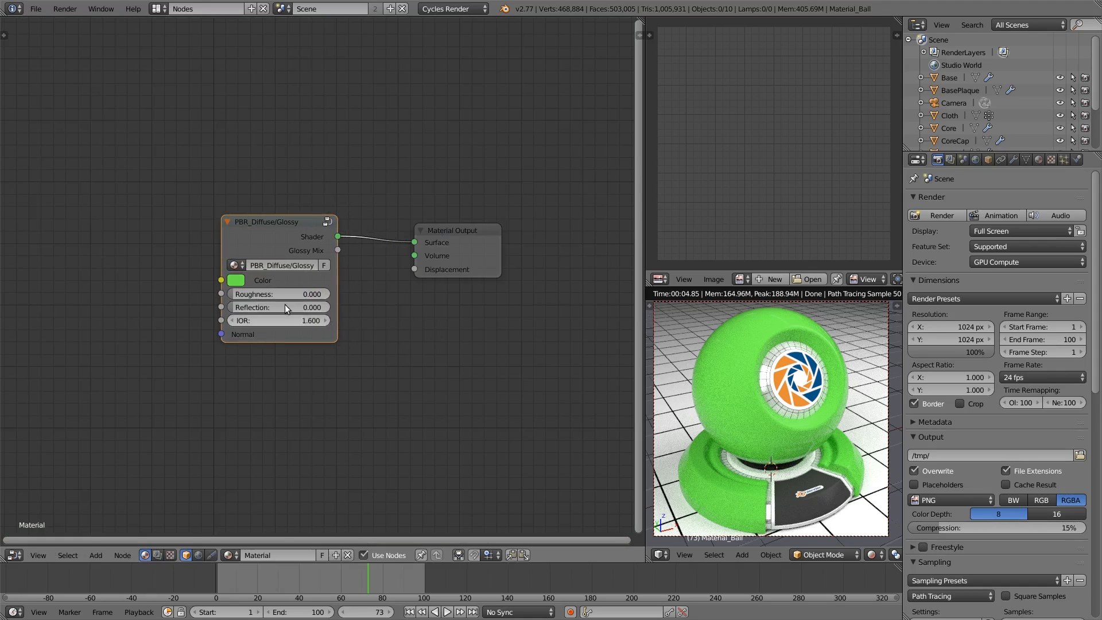
pyautogui.moveTo(309, 251); pyautogui.dragTo(319, 248)
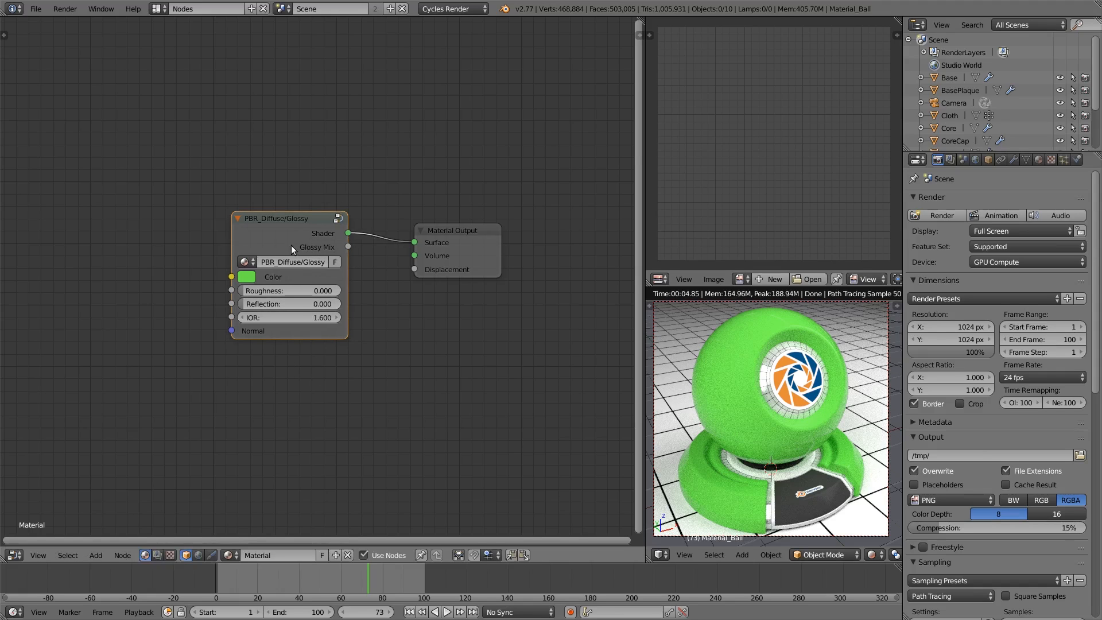
# Preview the PBR_Diffuse/Glossy node's Glossy Mix output through a Viewer node and switch back to its Shader output
pyautogui.scroll(1, 302, 230)
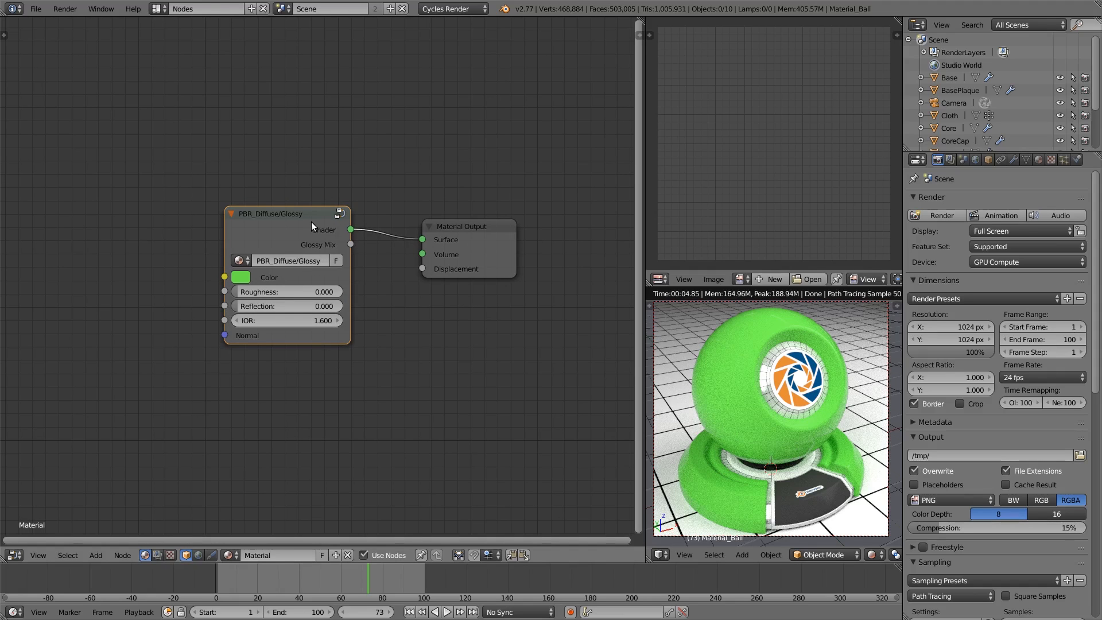
pyautogui.keyDown('ctrl'); pyautogui.keyDown('shift'); pyautogui.click(311, 221); pyautogui.keyUp('shift'); pyautogui.keyUp('ctrl')
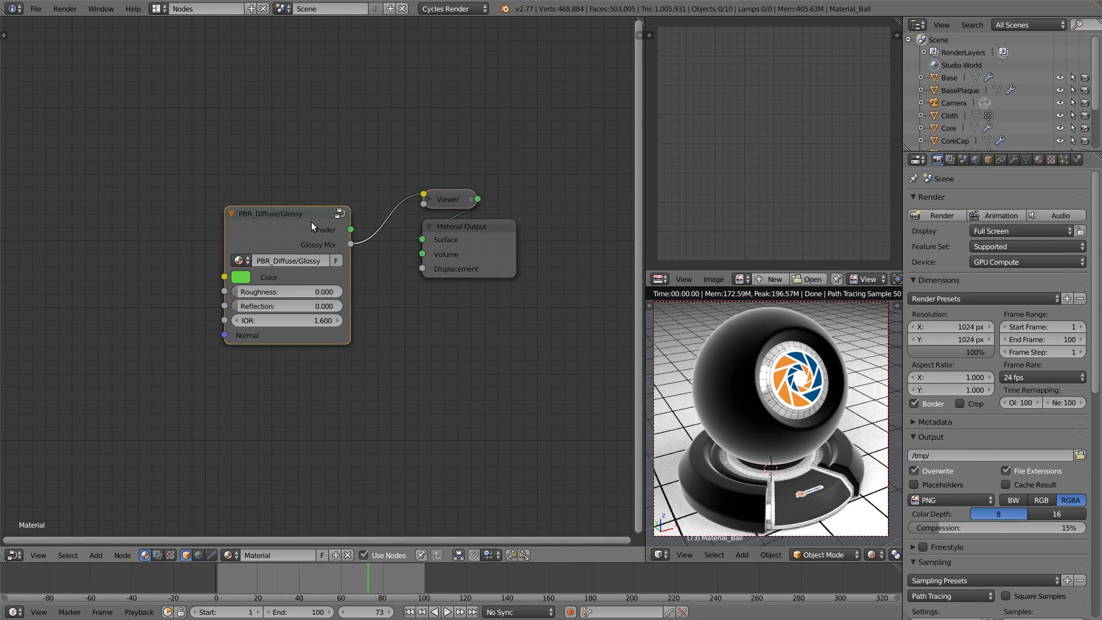
pyautogui.moveTo(284, 217); pyautogui.dragTo(252, 219)
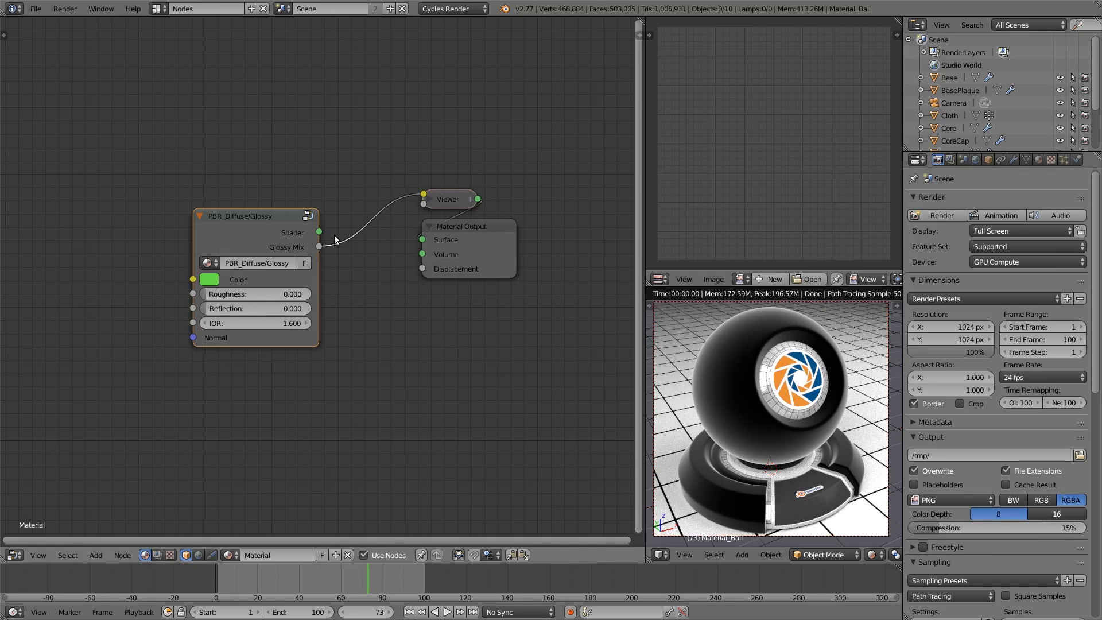
pyautogui.keyDown('ctrl'); pyautogui.keyDown('shift'); pyautogui.click(301, 239); pyautogui.keyUp('shift'); pyautogui.keyUp('ctrl')
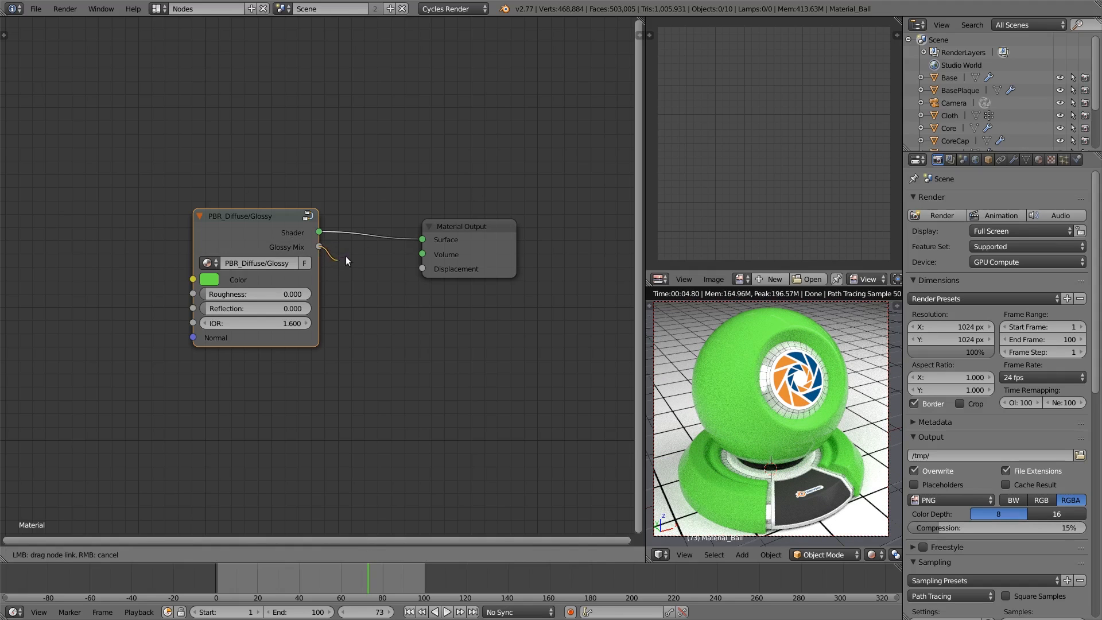
# Move PBR_Diffuse/Glossy aside, add a PBR_Metallic group node below it and connect its BSDF output to the Material Output's Surface
pyautogui.moveTo(476, 228); pyautogui.dragTo(484, 229)
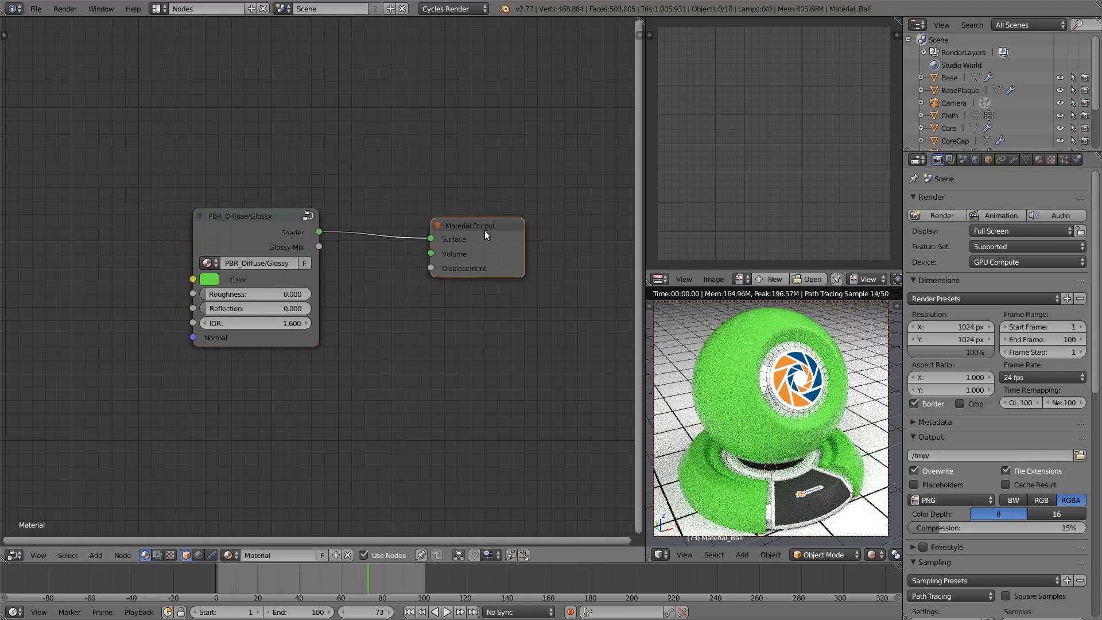
pyautogui.moveTo(254, 222); pyautogui.dragTo(227, 55)
pyautogui.click(95, 555)
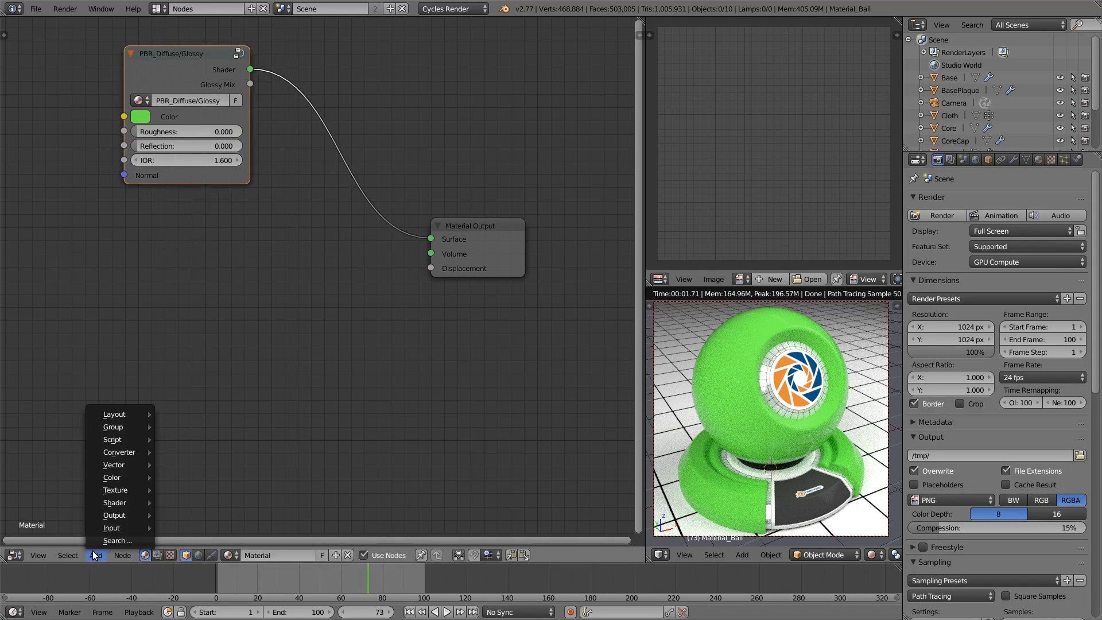
pyautogui.moveTo(130, 475)
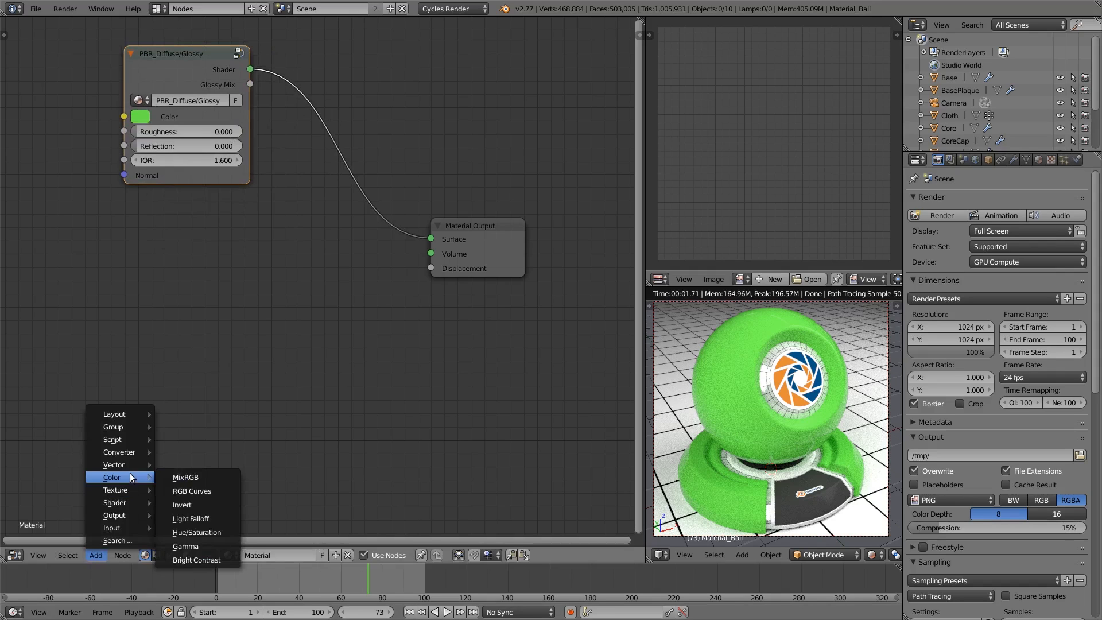
pyautogui.moveTo(152, 416)
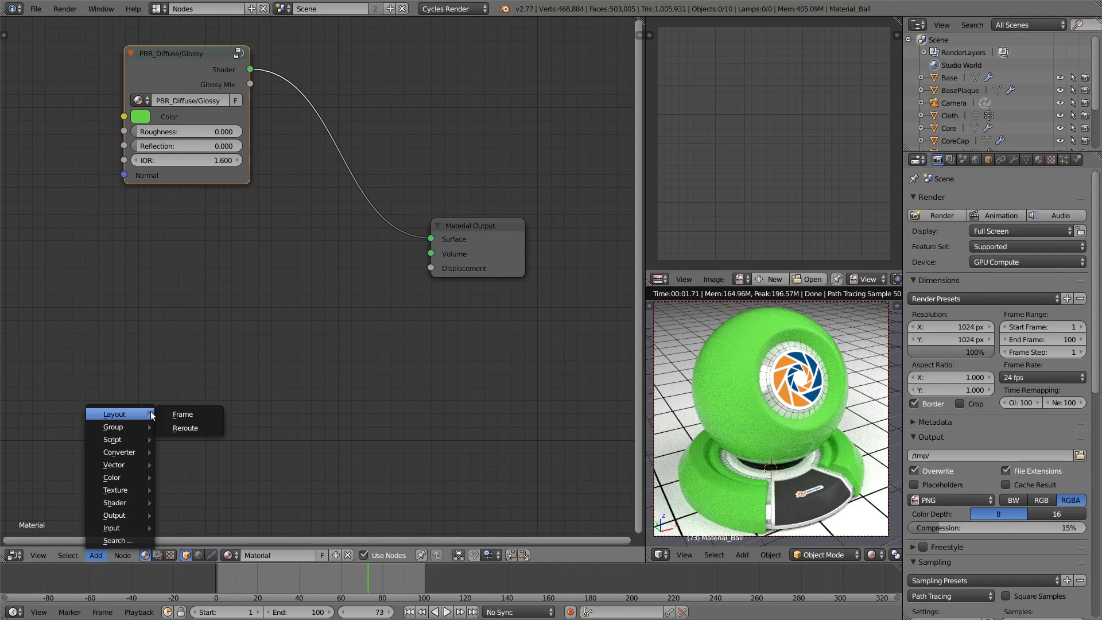
pyautogui.moveTo(132, 431)
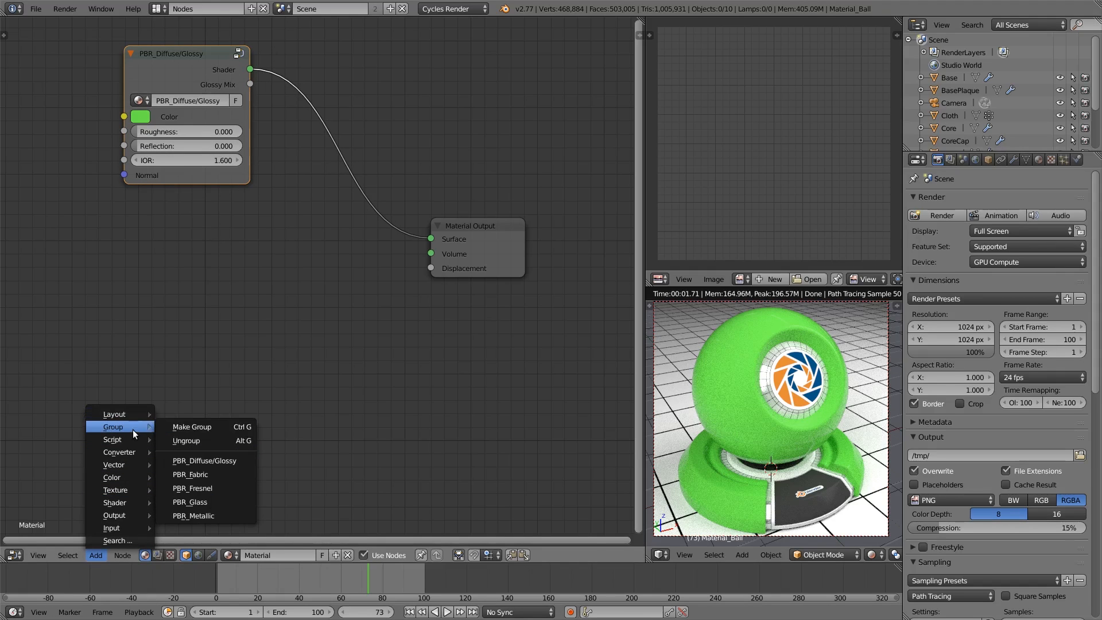
pyautogui.click(198, 515)
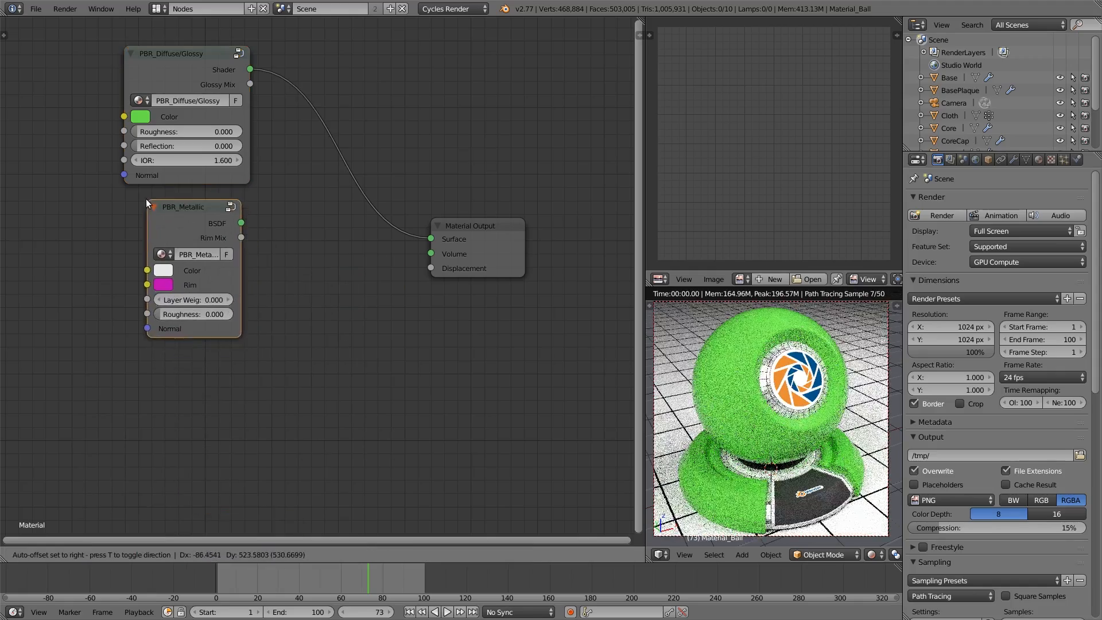
pyautogui.click(183, 199)
pyautogui.moveTo(277, 219); pyautogui.dragTo(430, 238)
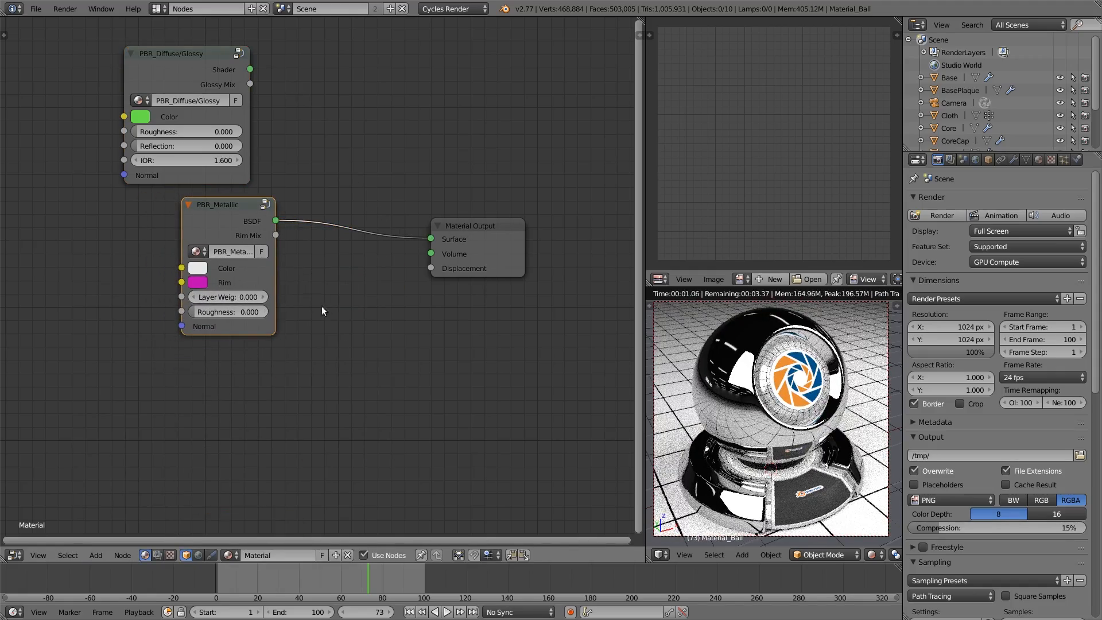
# Bring the PBR_Metallic and Material Output nodes closer together
pyautogui.moveTo(350, 312); pyautogui.dragTo(423, 326, button='middle')
pyautogui.scroll(3, 423, 326)
pyautogui.moveTo(265, 187); pyautogui.dragTo(308, 197)
pyautogui.moveTo(417, 341); pyautogui.dragTo(350, 354, button='middle')
pyautogui.moveTo(508, 235); pyautogui.dragTo(476, 231)
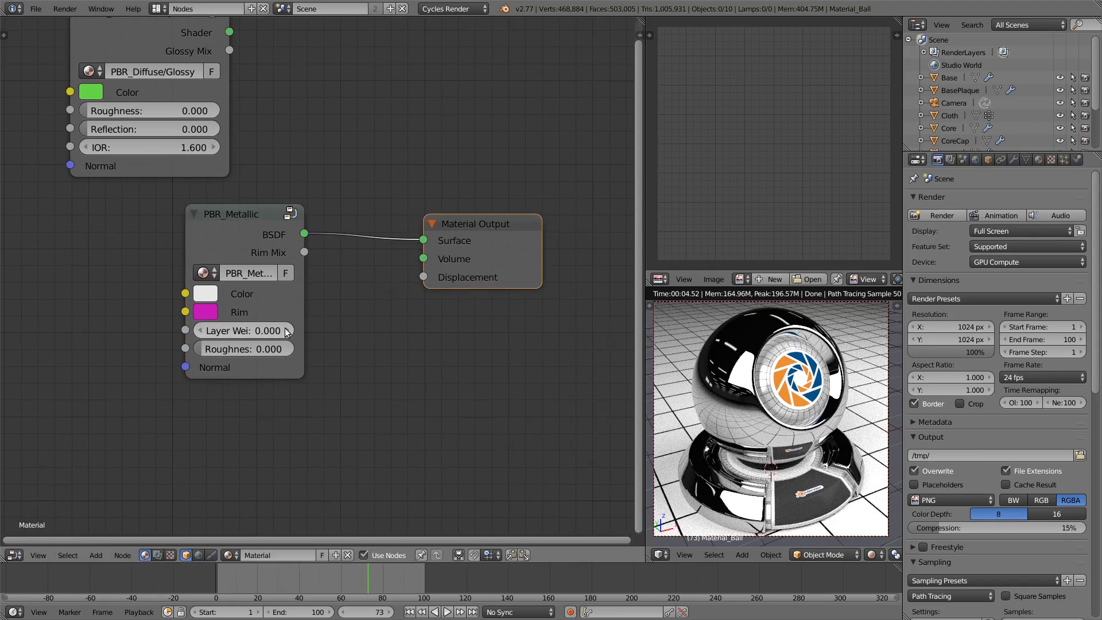
# Set the PBR_Metallic Color to a near-white tone with saturation 0.018 and value 0.906
pyautogui.click(205, 293)
pyautogui.moveTo(297, 133)
pyautogui.mouseDown()
pyautogui.moveTo(261, 92)
pyautogui.moveTo(287, 123)
pyautogui.moveTo(252, 115)
pyautogui.moveTo(265, 112)
pyautogui.mouseUp()
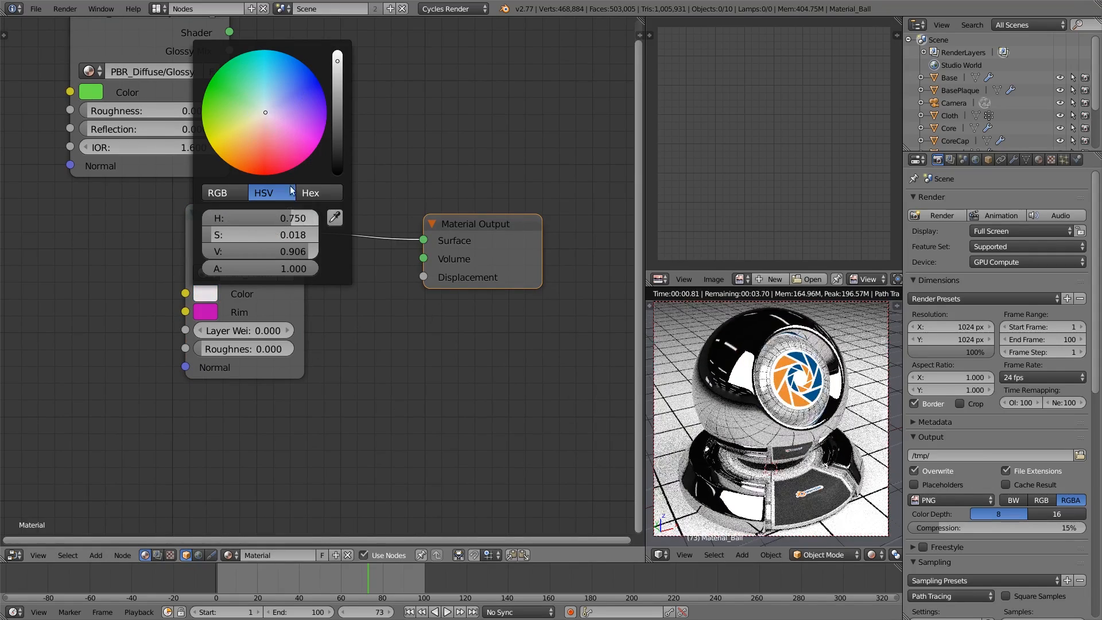
pyautogui.click(206, 293)
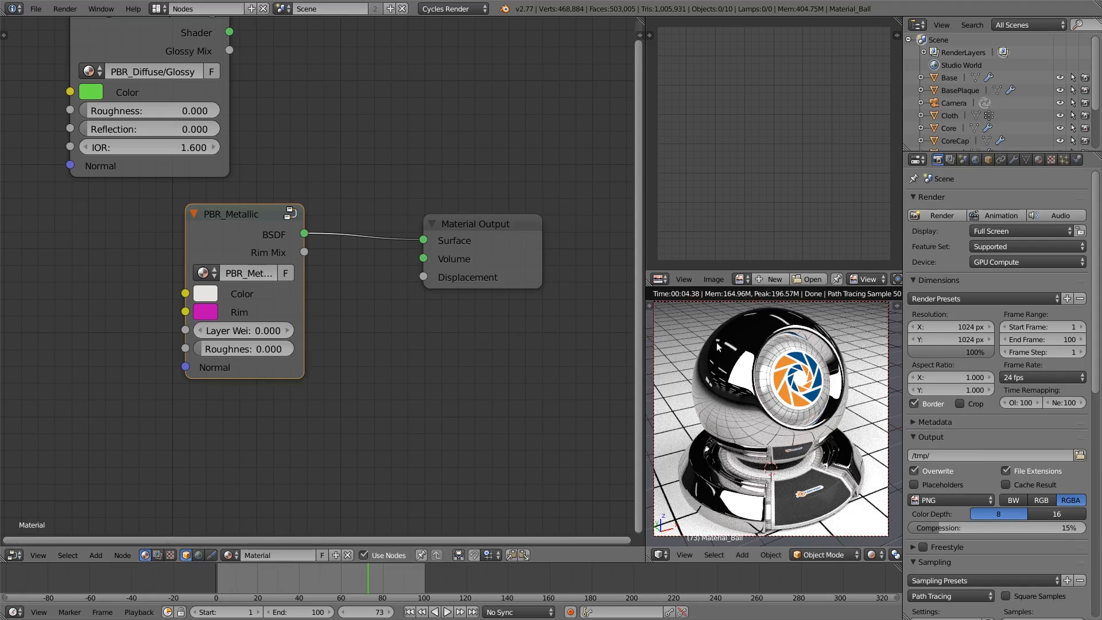
# Set the PBR_Metallic Layer Weight Blend to 0.7
pyautogui.moveTo(249, 335)
pyautogui.mouseDown()
pyautogui.moveTo(310, 334)
pyautogui.moveTo(249, 335)
pyautogui.mouseUp()
pyautogui.click(249, 334)
pyautogui.write('.5')
pyautogui.press('BackSpace')
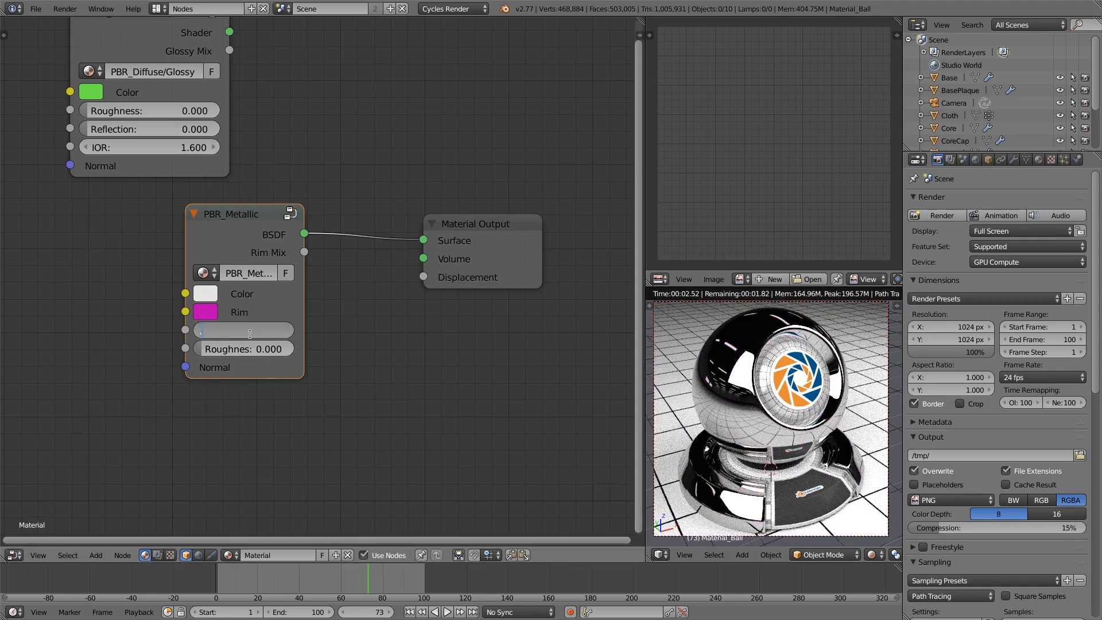
pyautogui.write('7')
pyautogui.press('Return')
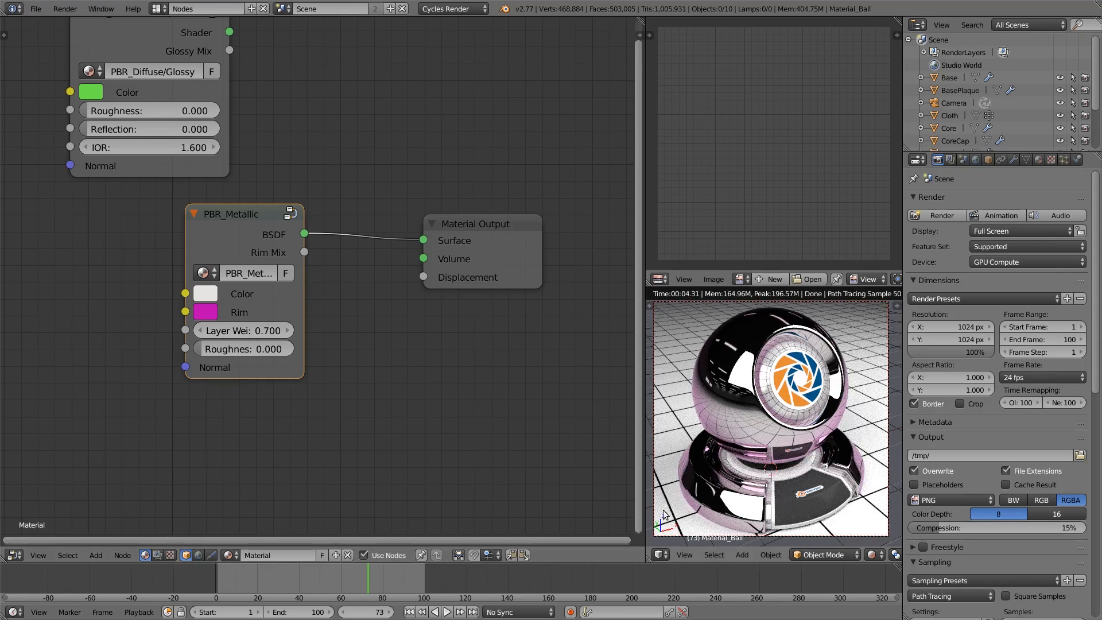
# Change the PBR_Metallic Rim color to a pale grayish blue and set its Layer Weight Blend to 0.3
pyautogui.click(213, 317)
pyautogui.click(280, 123)
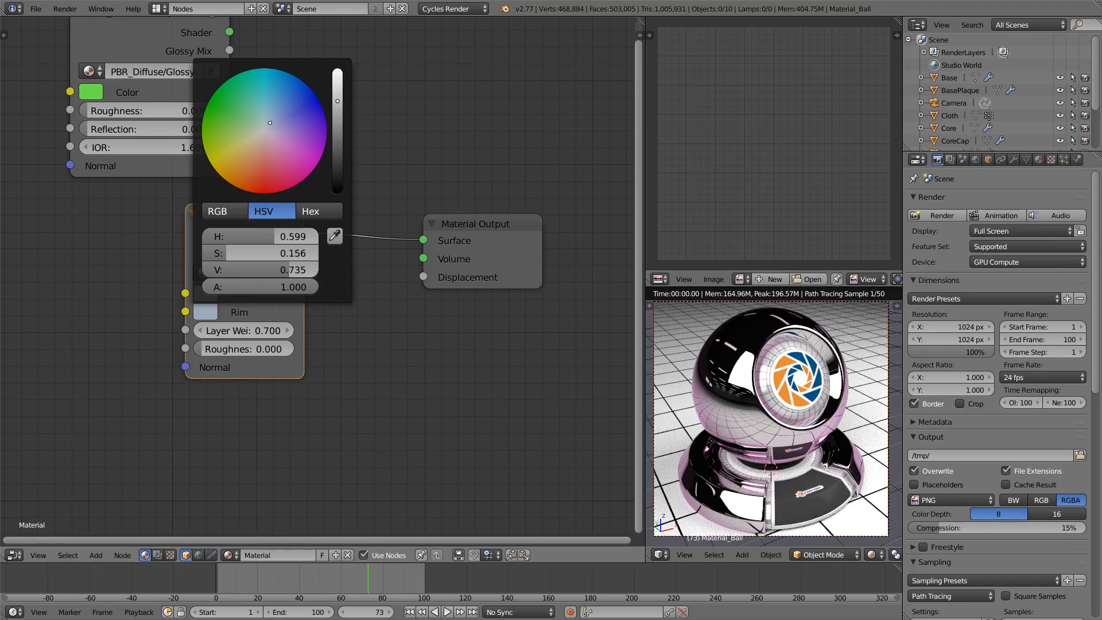
pyautogui.doubleClick(247, 331)
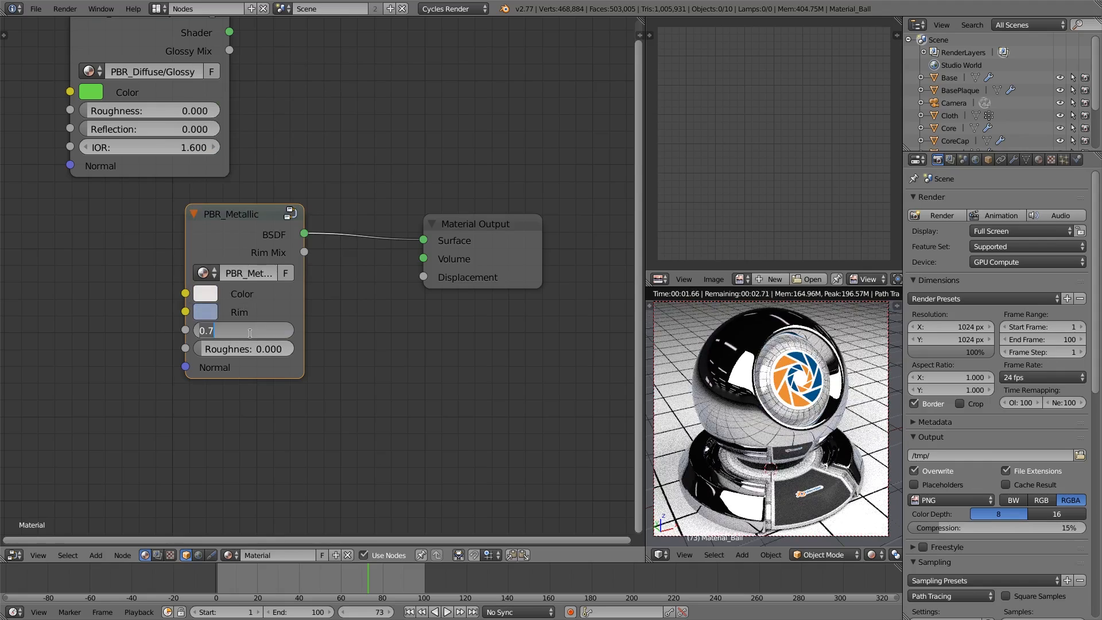
pyautogui.write('0.3')
pyautogui.press('Return')
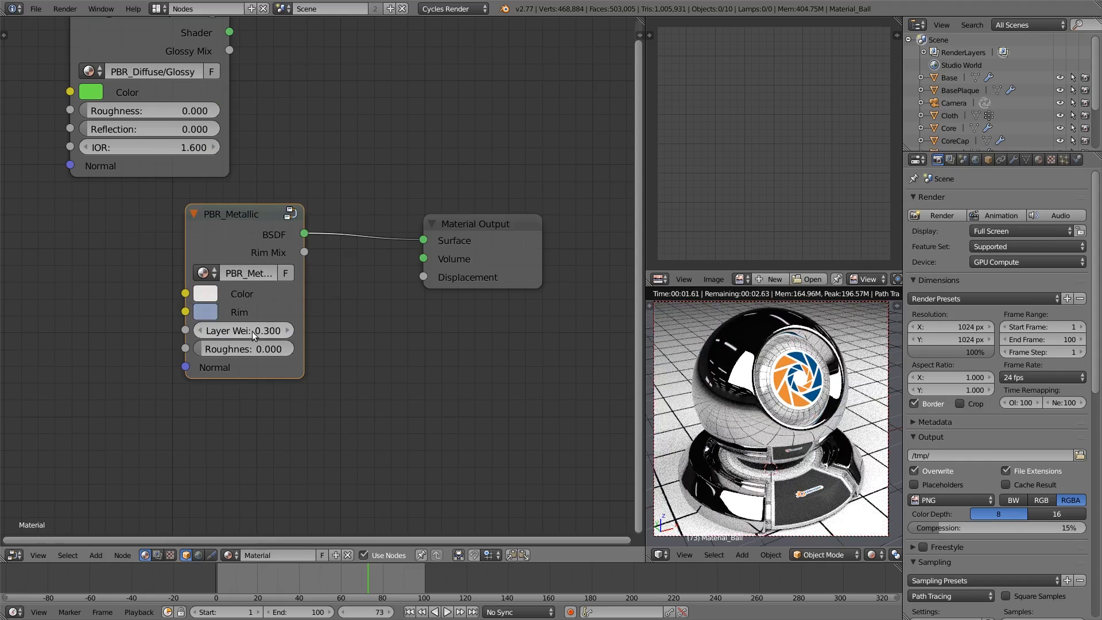
# Widen the PBR_Metallic node to show its full labels, and set Color to pale gold and Rim to copper orange
pyautogui.moveTo(303, 299); pyautogui.dragTo(332, 298)
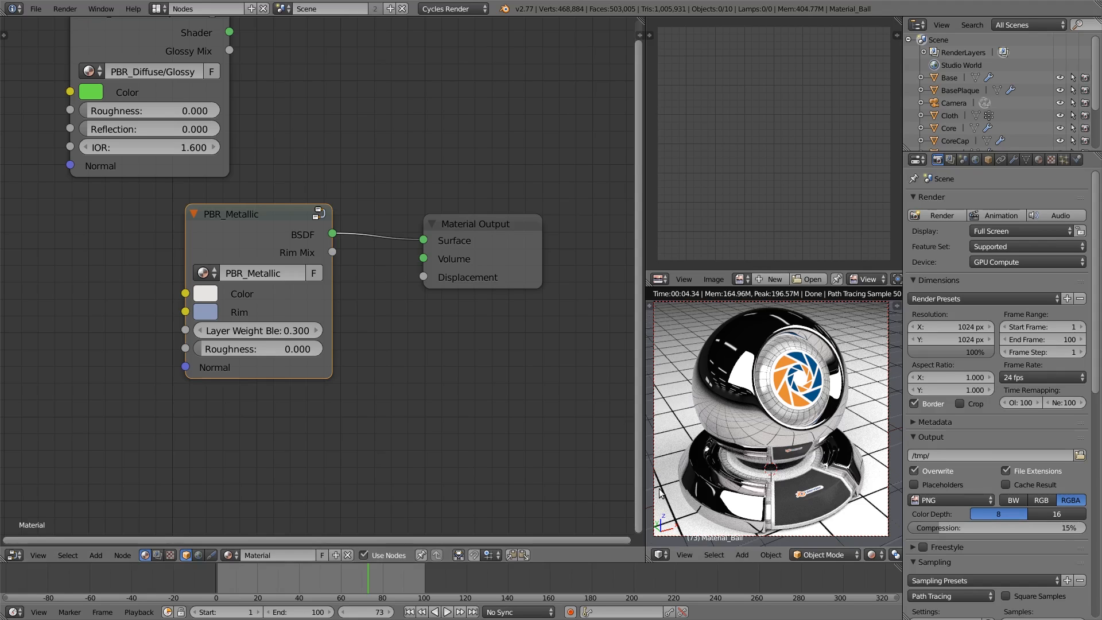
pyautogui.click(201, 294)
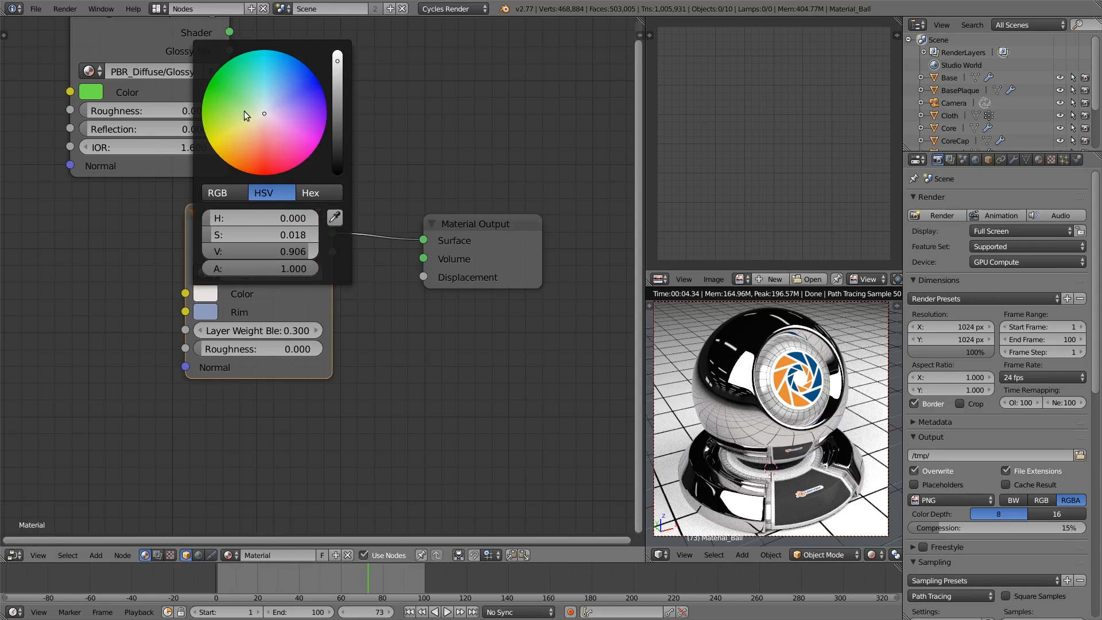
pyautogui.click(255, 121)
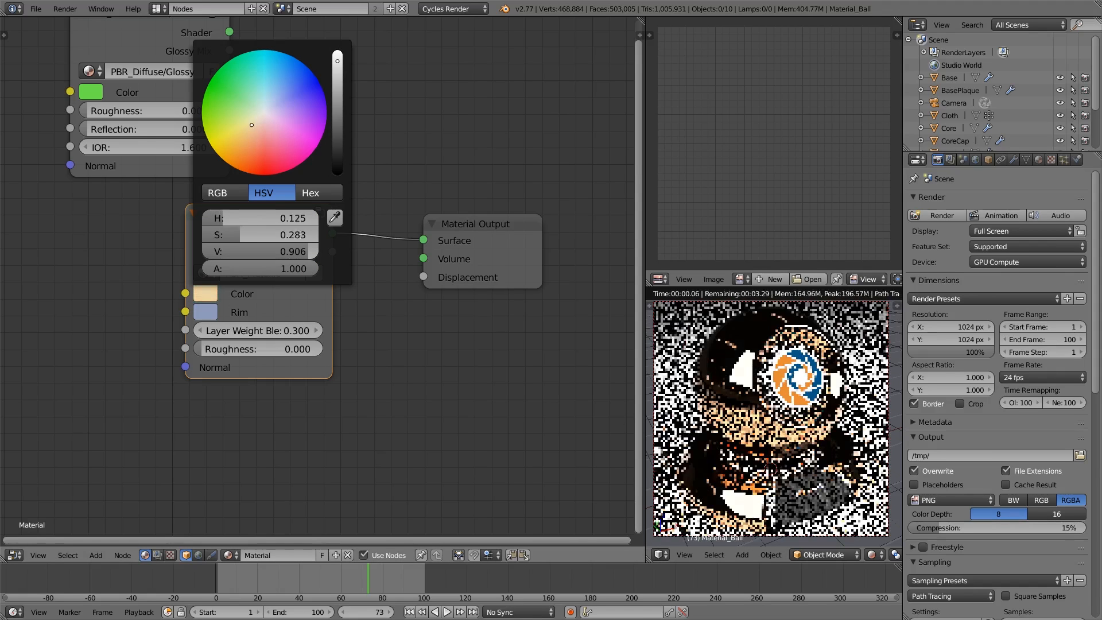
pyautogui.click(213, 313)
pyautogui.moveTo(260, 155); pyautogui.dragTo(251, 157)
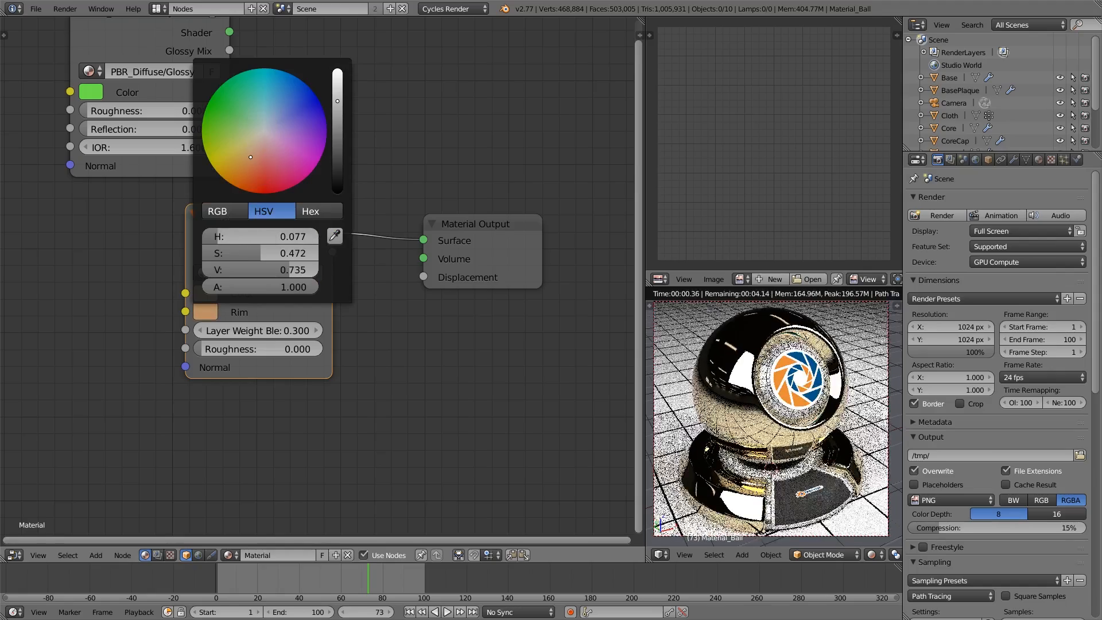
# Set the PBR_Metallic Layer Weight Blend to 0.5
pyautogui.moveTo(238, 331); pyautogui.dragTo(207, 331)
pyautogui.click(238, 331)
pyautogui.write('0.5')
pyautogui.press('Return')
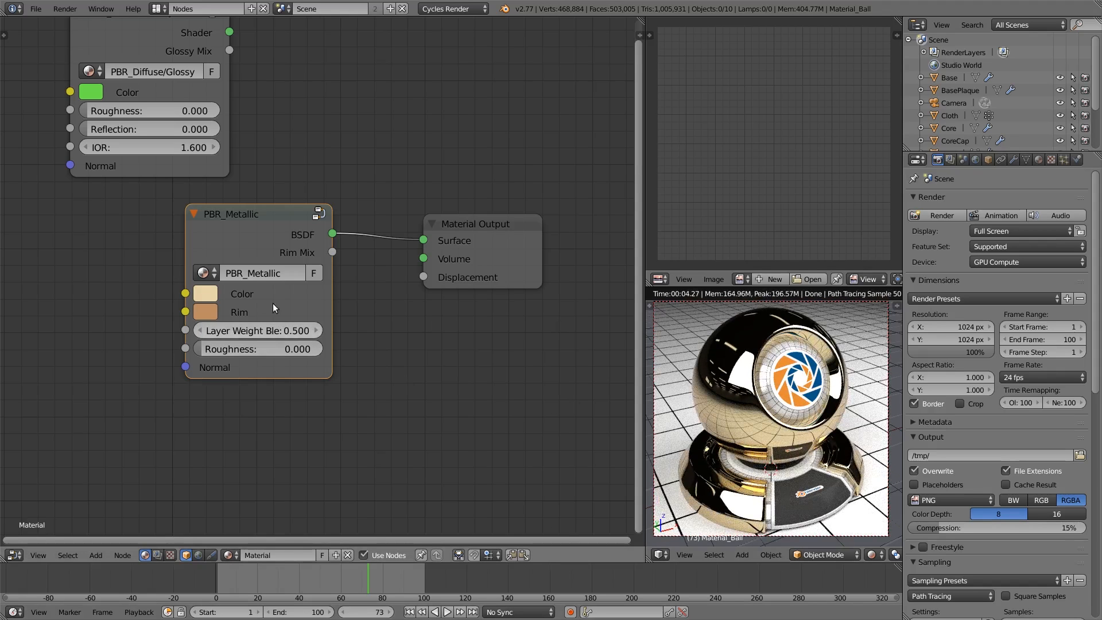
# Preview the PBR_Metallic node's Rim Mix output through a Viewer node and switch back to its BSDF output
pyautogui.moveTo(265, 229)
pyautogui.mouseDown()
pyautogui.moveTo(249, 222)
pyautogui.moveTo(270, 229)
pyautogui.mouseUp()
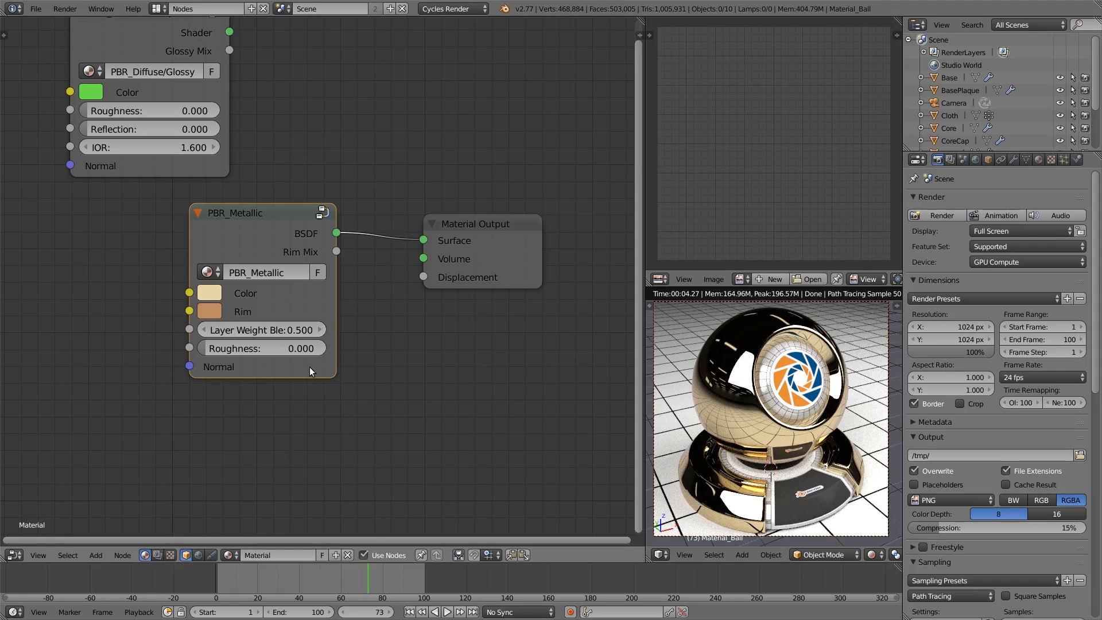
pyautogui.moveTo(289, 240); pyautogui.dragTo(222, 246)
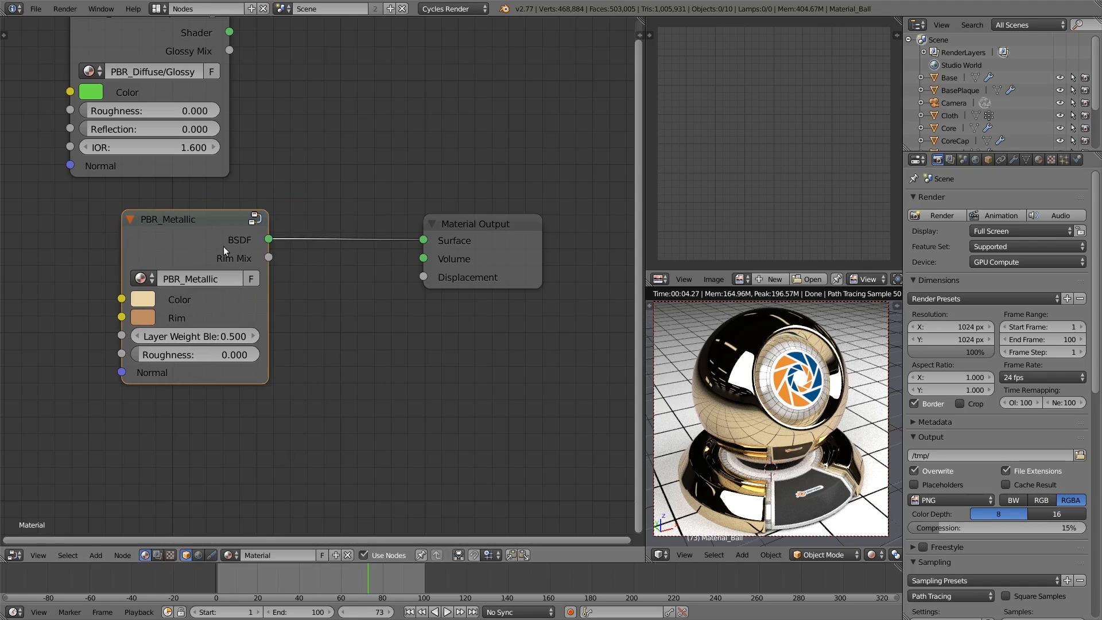
pyautogui.keyDown('ctrl'); pyautogui.keyDown('shift'); pyautogui.click(193, 240); pyautogui.keyUp('shift'); pyautogui.keyUp('ctrl')
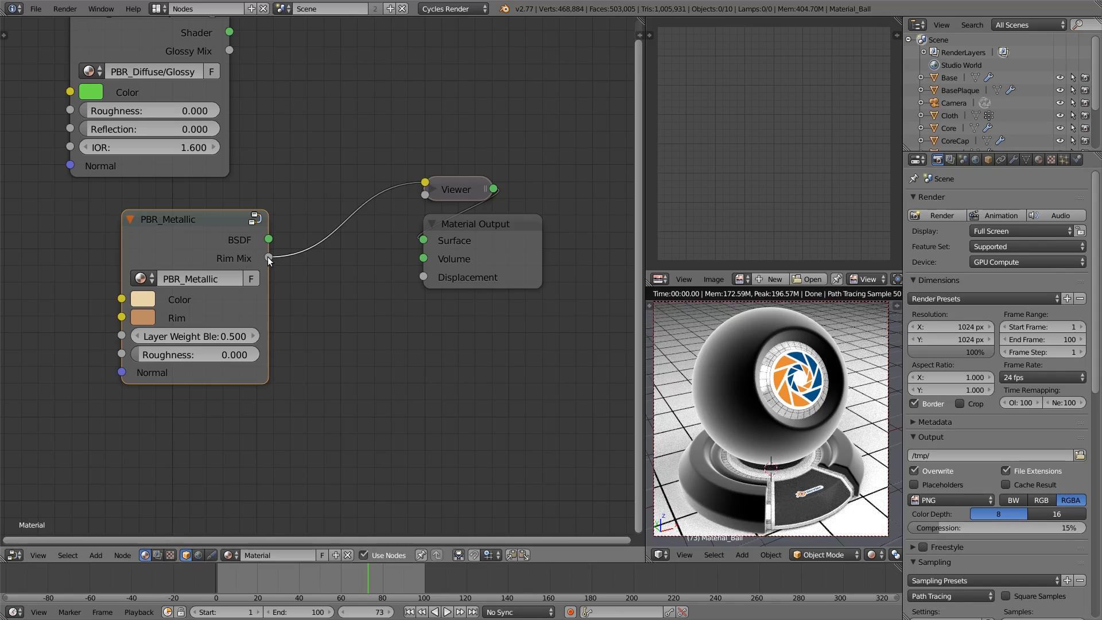
pyautogui.moveTo(456, 191); pyautogui.dragTo(393, 190)
pyautogui.moveTo(197, 233); pyautogui.dragTo(216, 224)
pyautogui.scroll(-2, 215, 225)
pyautogui.keyDown('ctrl'); pyautogui.keyDown('shift'); pyautogui.click(259, 218); pyautogui.keyUp('shift'); pyautogui.keyUp('ctrl')
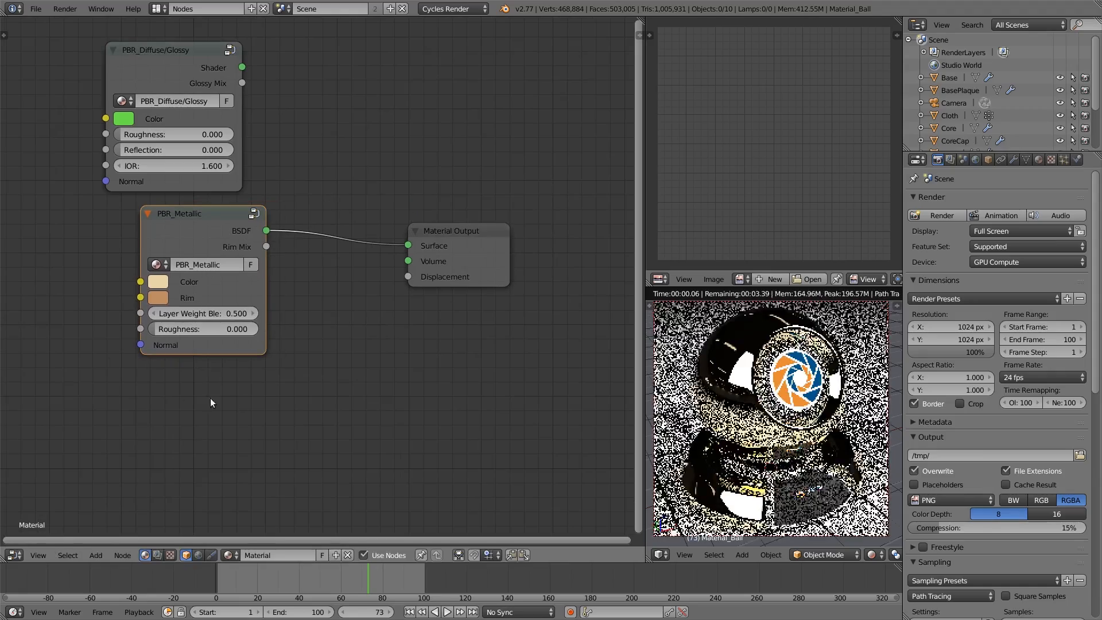
# Try PBR_Metallic Roughness at 1.000, return it to 0.000 and shift the node slightly
pyautogui.moveTo(156, 328); pyautogui.dragTo(264, 328)
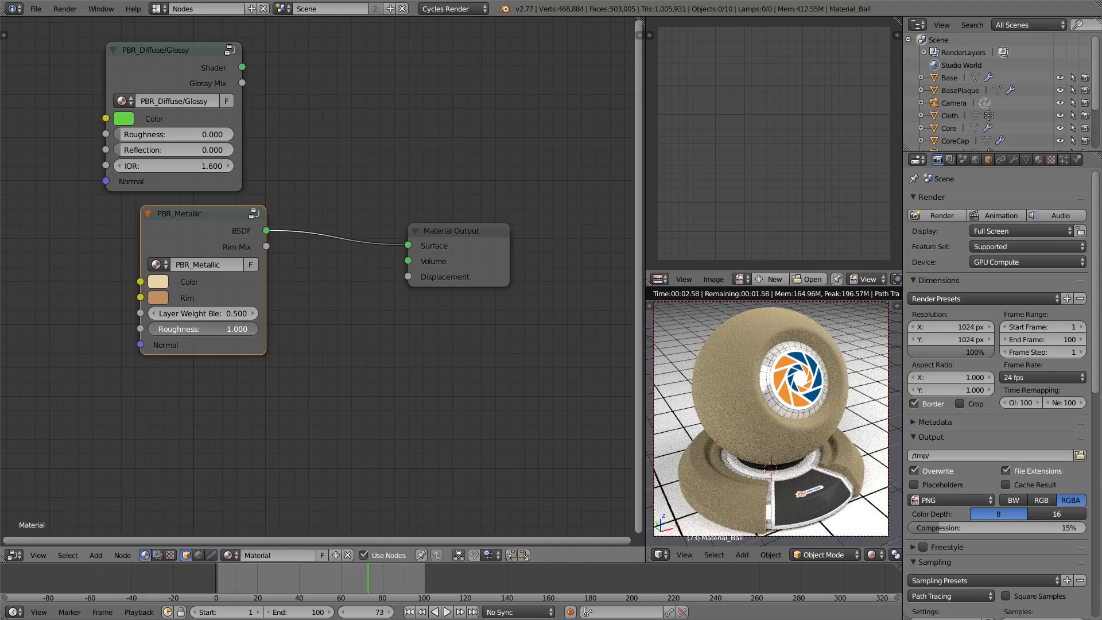
pyautogui.moveTo(264, 328); pyautogui.dragTo(154, 328)
pyautogui.moveTo(183, 216); pyautogui.dragTo(176, 240)
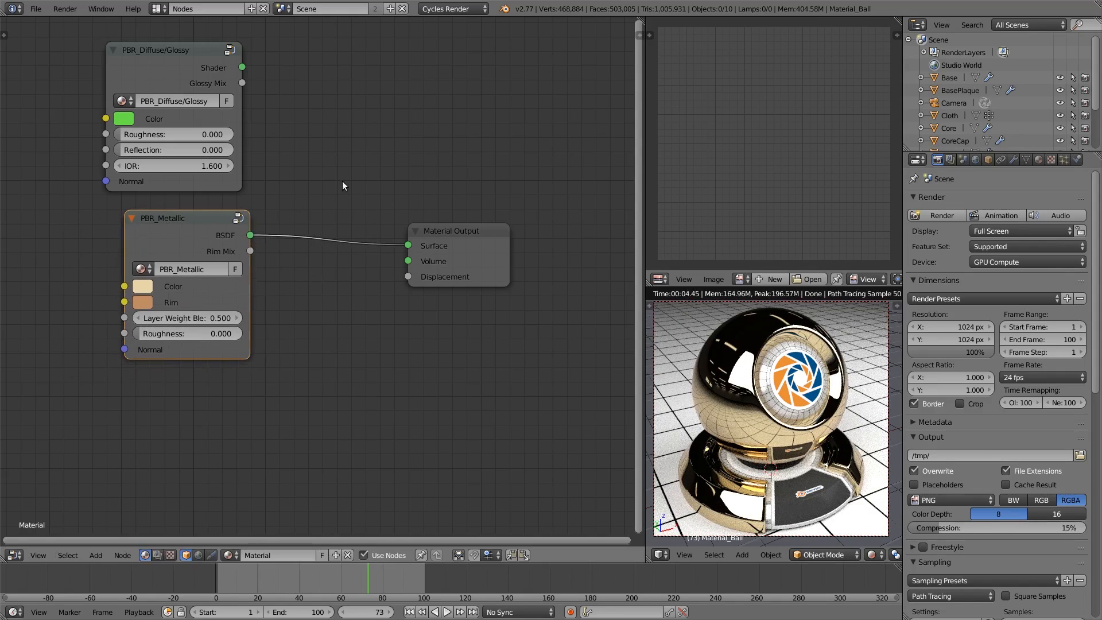
# Cut the link from PBR_Metallic to the Material Output and place the node directly beneath PBR_Diffuse/Glossy
pyautogui.keyDown('ctrl'); pyautogui.moveTo(358, 202); pyautogui.dragTo(362, 251, button='right'); pyautogui.keyUp('ctrl')
pyautogui.moveTo(143, 228); pyautogui.dragTo(127, 217)
pyautogui.moveTo(105, 181); pyautogui.dragTo(83, 205)
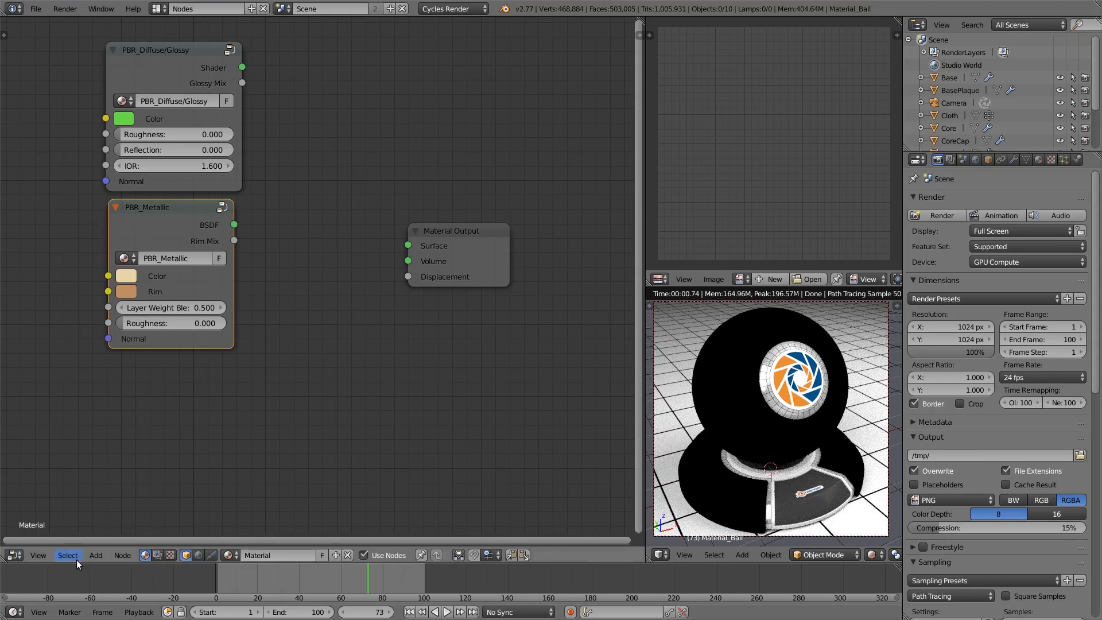
# Add a PBR_Glass group node beside PBR_Metallic and connect its Shader output to the repositioned Material Output's Surface
pyautogui.click(96, 555)
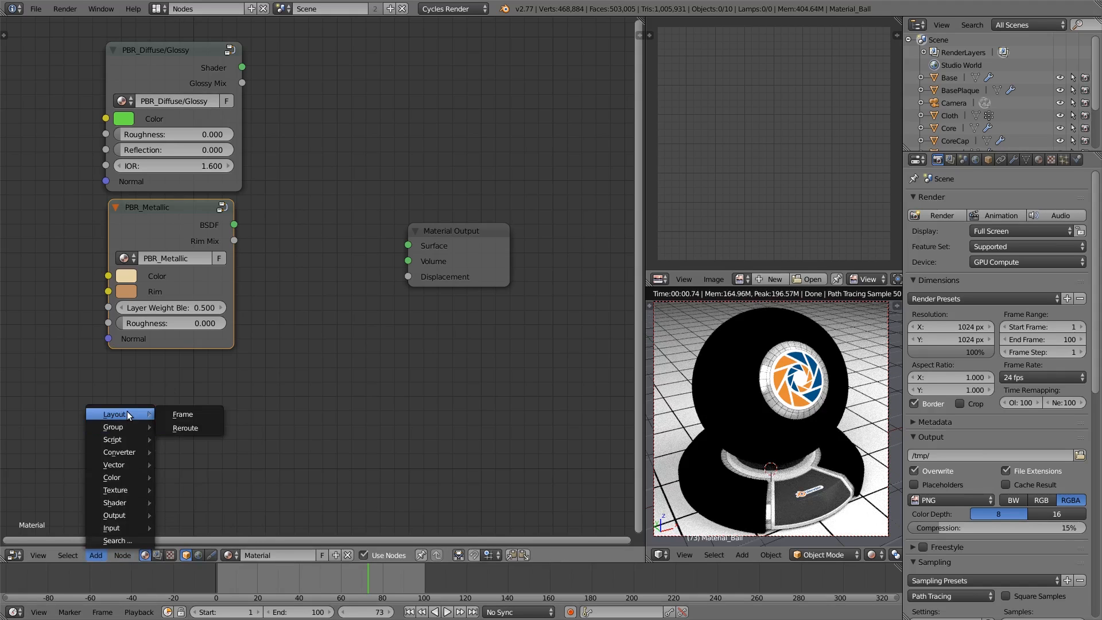
pyautogui.moveTo(115, 428)
pyautogui.click(187, 499)
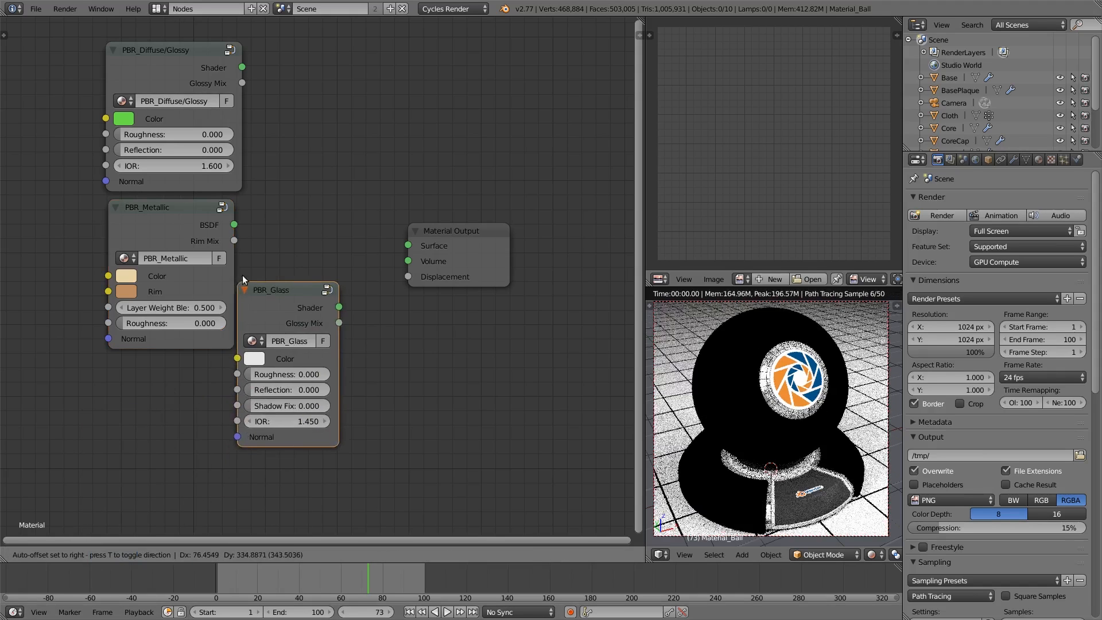
pyautogui.click(338, 249)
pyautogui.moveTo(497, 271); pyautogui.dragTo(562, 311)
pyautogui.moveTo(358, 271); pyautogui.dragTo(474, 287)
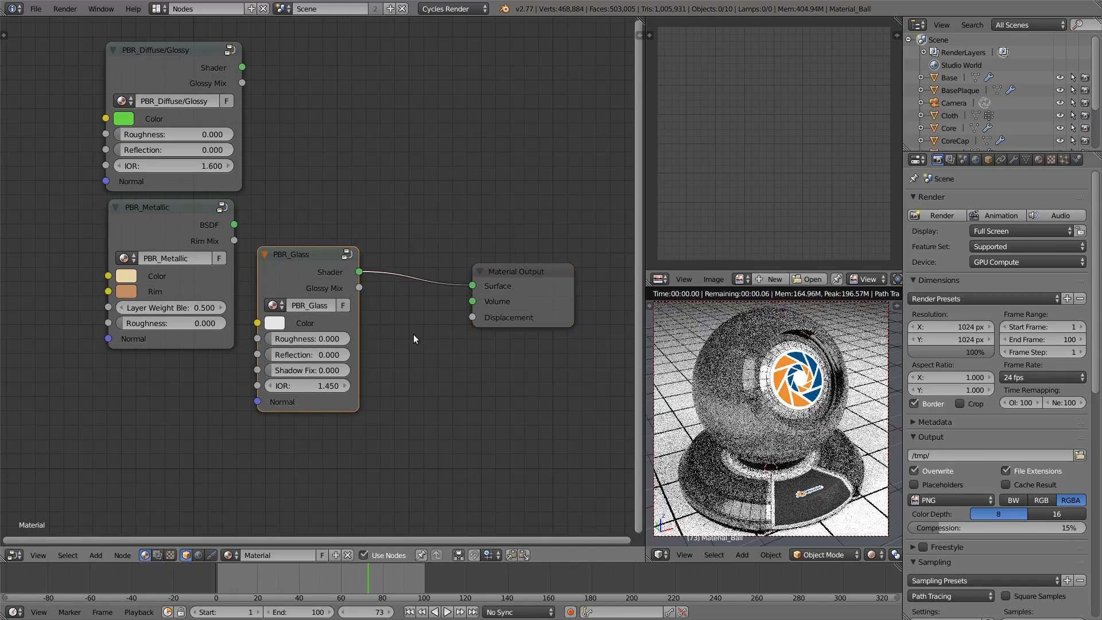
pyautogui.moveTo(296, 272); pyautogui.dragTo(322, 277)
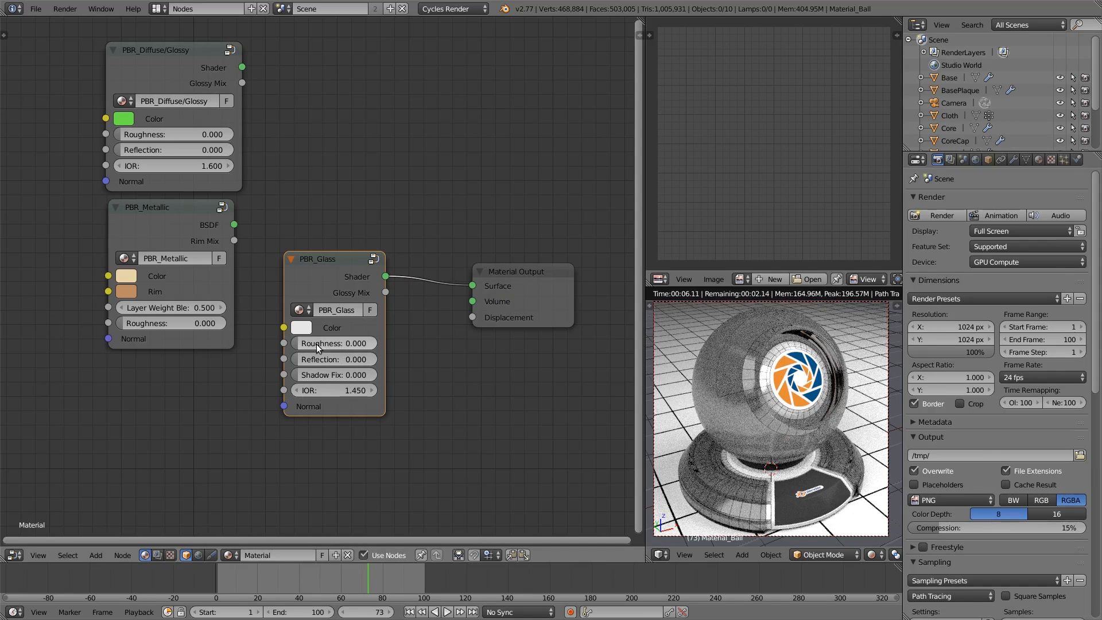
# Try PBR_Glass Roughness values of 0.525 and 0.005, and return it to 0.000
pyautogui.moveTo(333, 343); pyautogui.dragTo(373, 343)
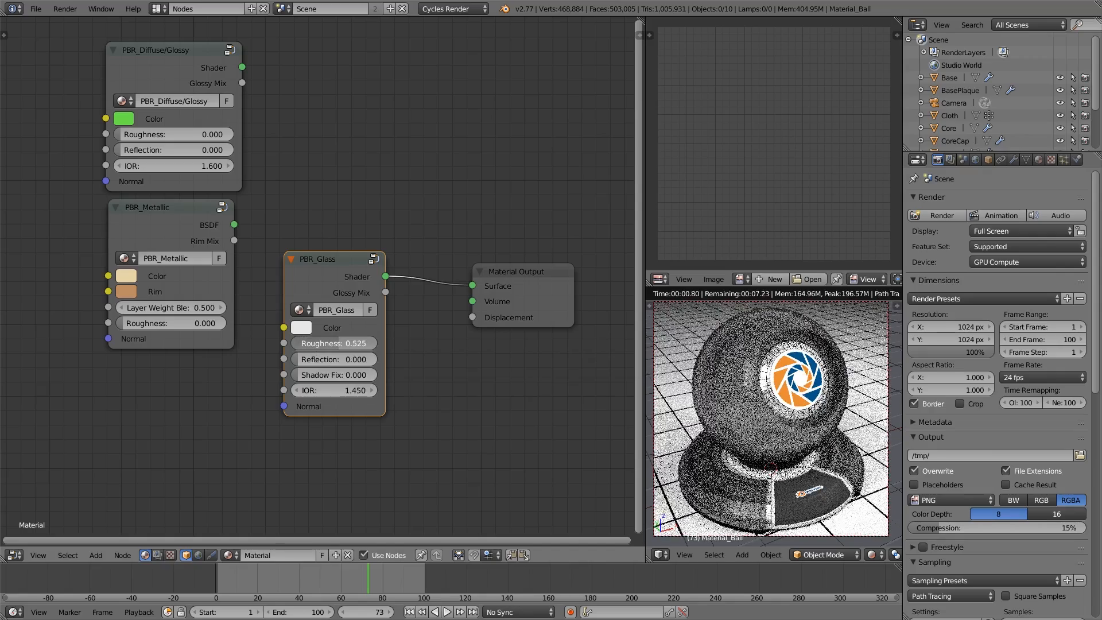
pyautogui.moveTo(337, 343); pyautogui.dragTo(293, 343)
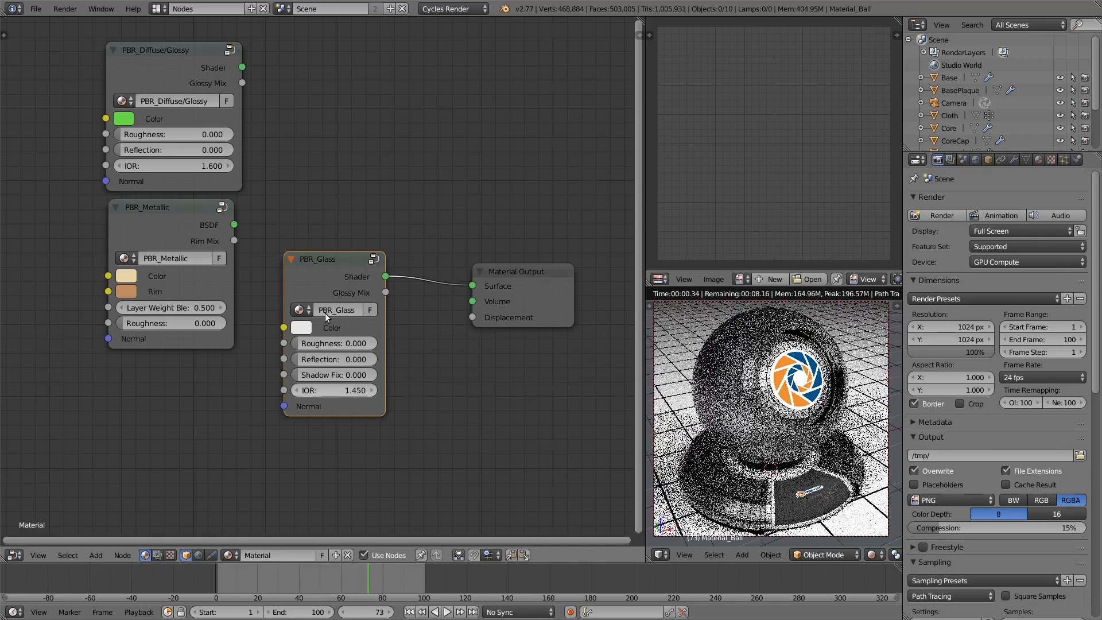
pyautogui.click(323, 346)
pyautogui.write('.005')
pyautogui.press('Return')
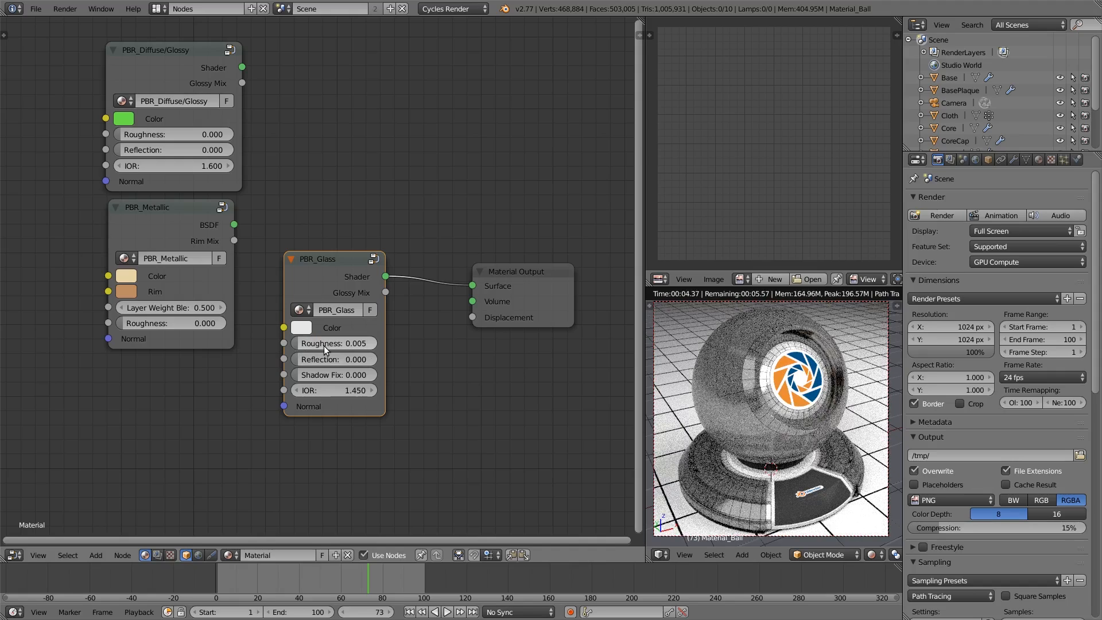
pyautogui.moveTo(323, 345); pyautogui.dragTo(299, 345)
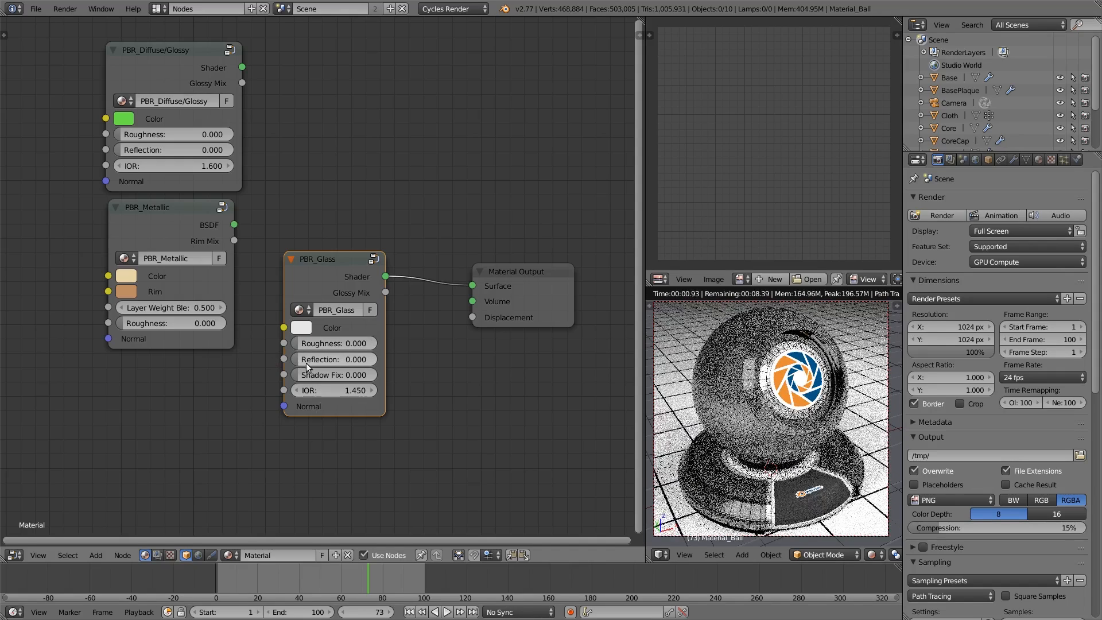
# Move the PBR_Glass node slightly down and closer to PBR_Metallic
pyautogui.click(160, 68)
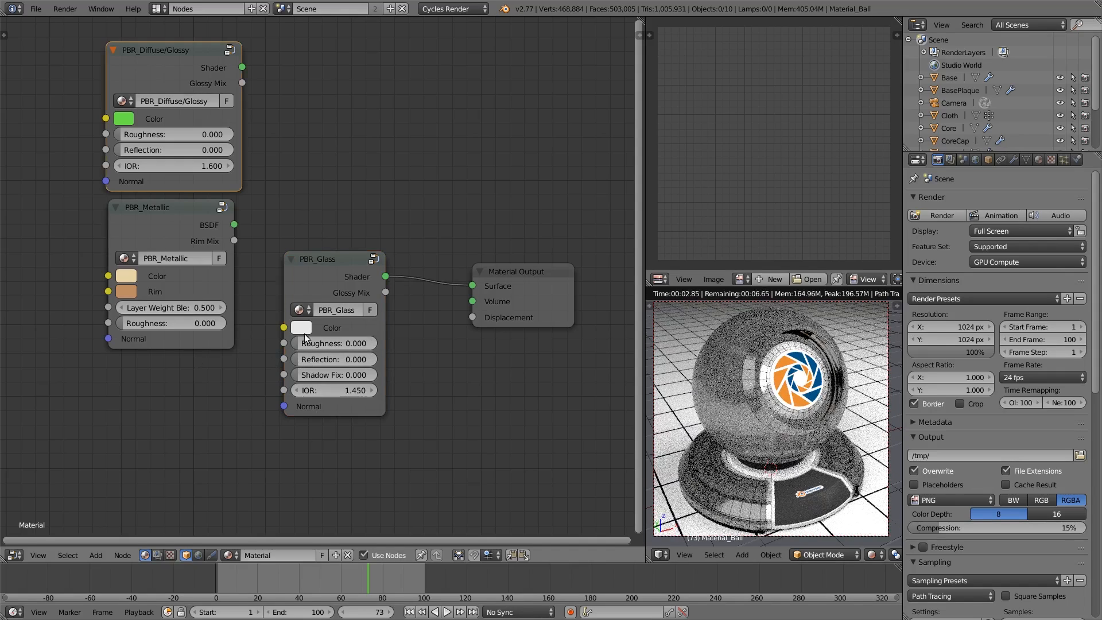
pyautogui.moveTo(319, 359)
pyautogui.mouseDown()
pyautogui.moveTo(407, 359)
pyautogui.moveTo(315, 359)
pyautogui.mouseUp()
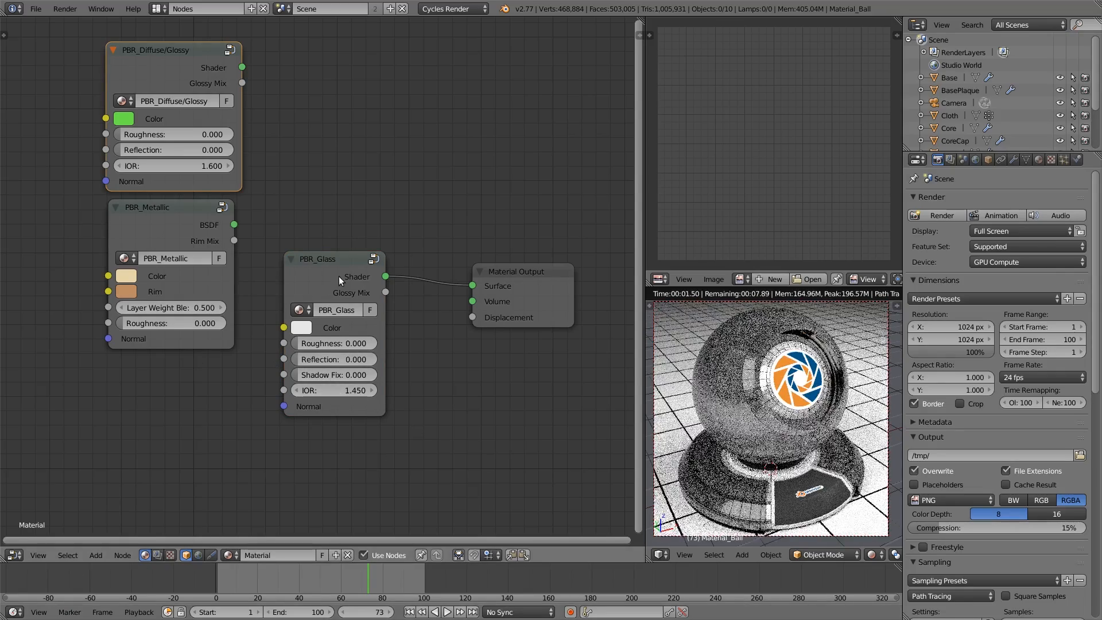
pyautogui.moveTo(339, 276); pyautogui.dragTo(314, 299)
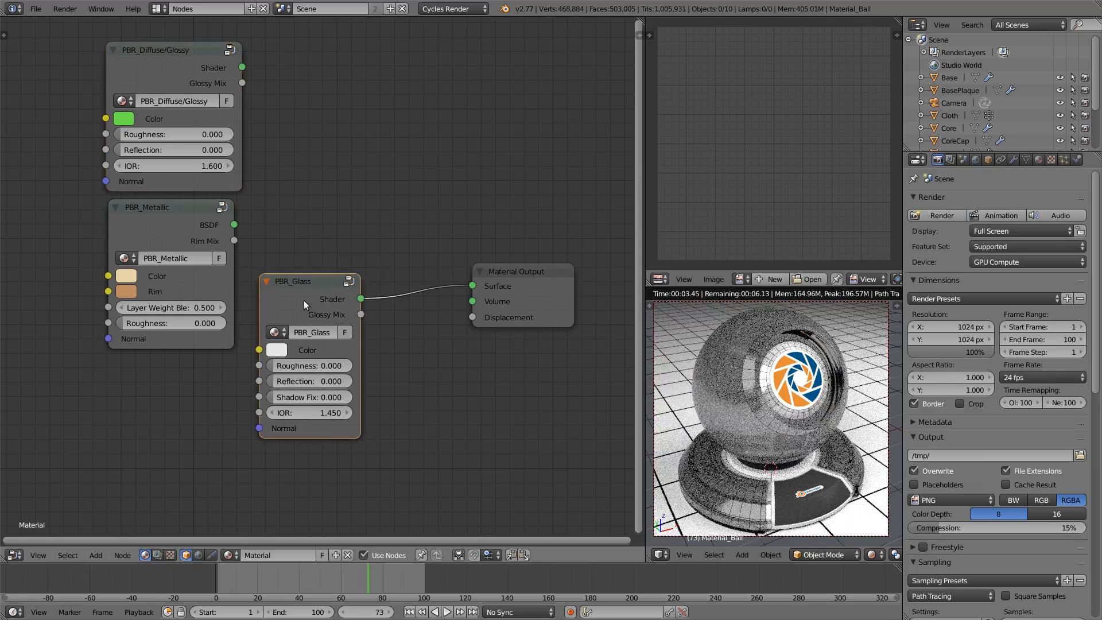
# Inside the PBR_Glass group, line up the Light Path and Transparent BSDF nodes ahead of the final Mix Shader, and exit the group
pyautogui.press('Tab')
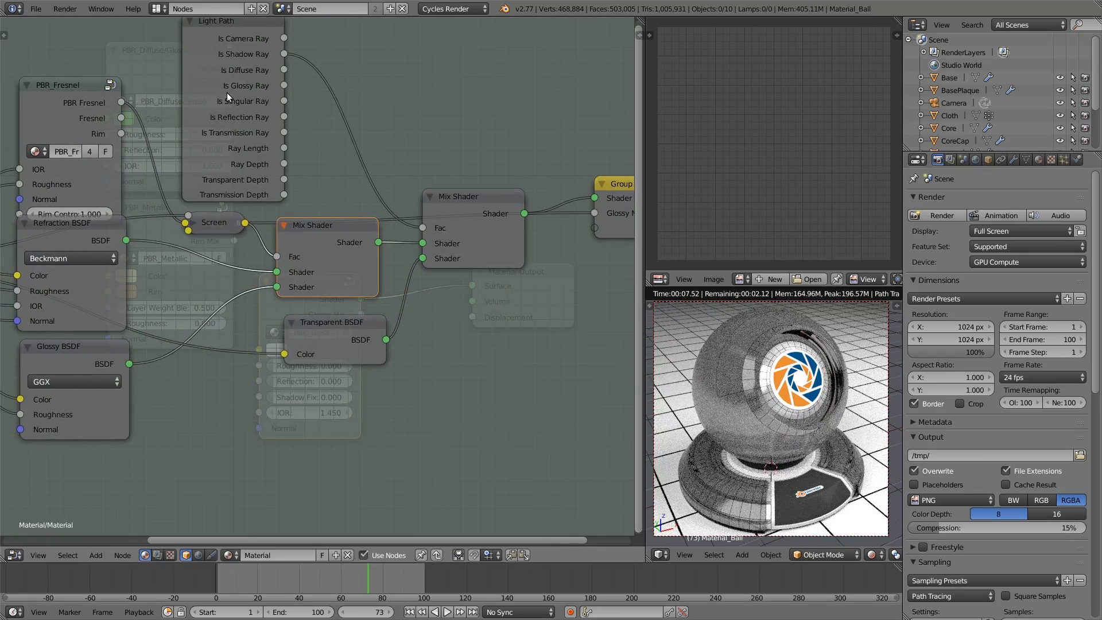
pyautogui.click(226, 93)
pyautogui.press('g')
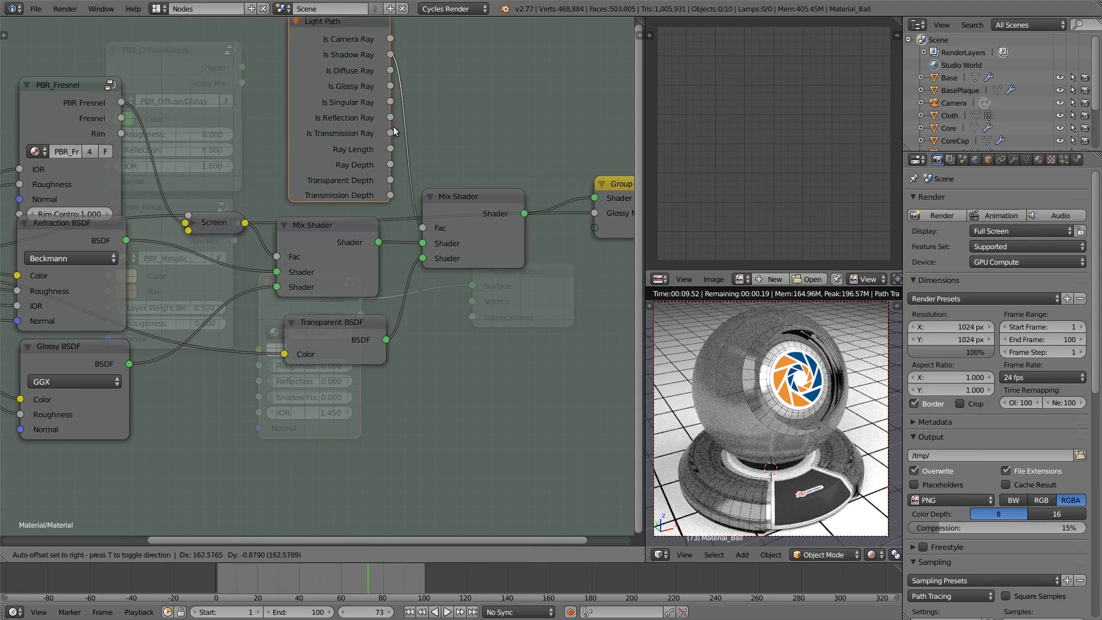
pyautogui.click(387, 126)
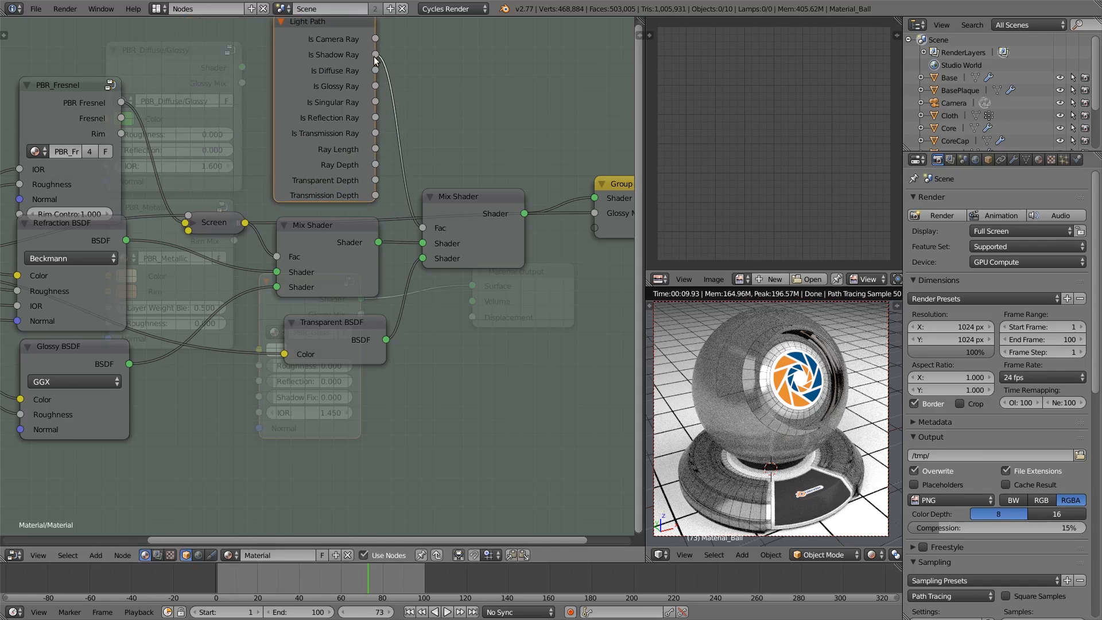
pyautogui.click(364, 322)
pyautogui.press('g')
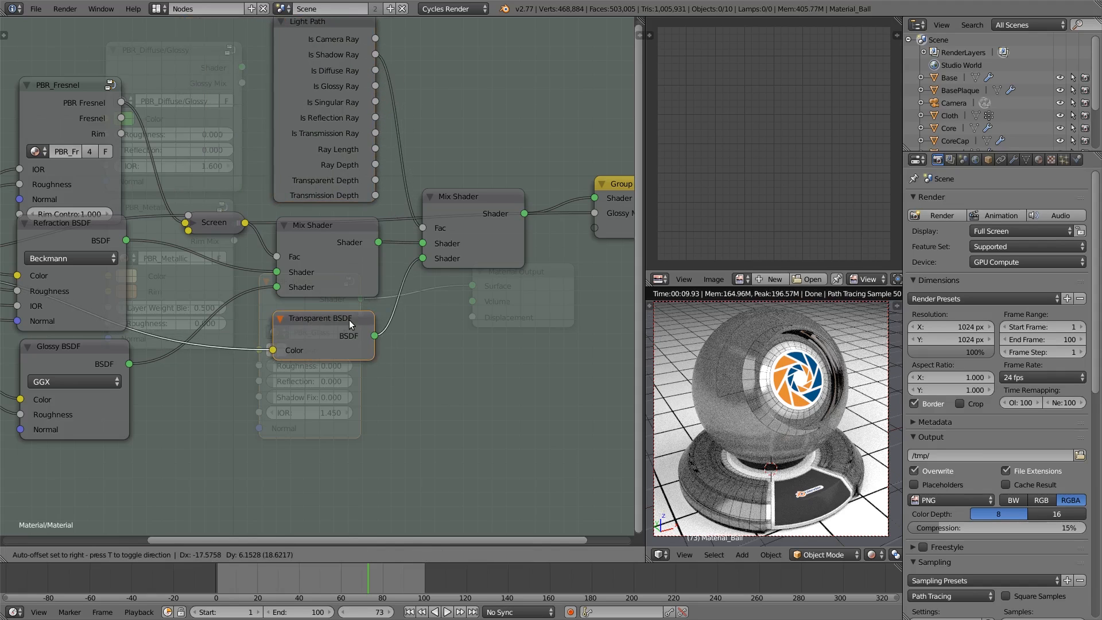
pyautogui.click(352, 318)
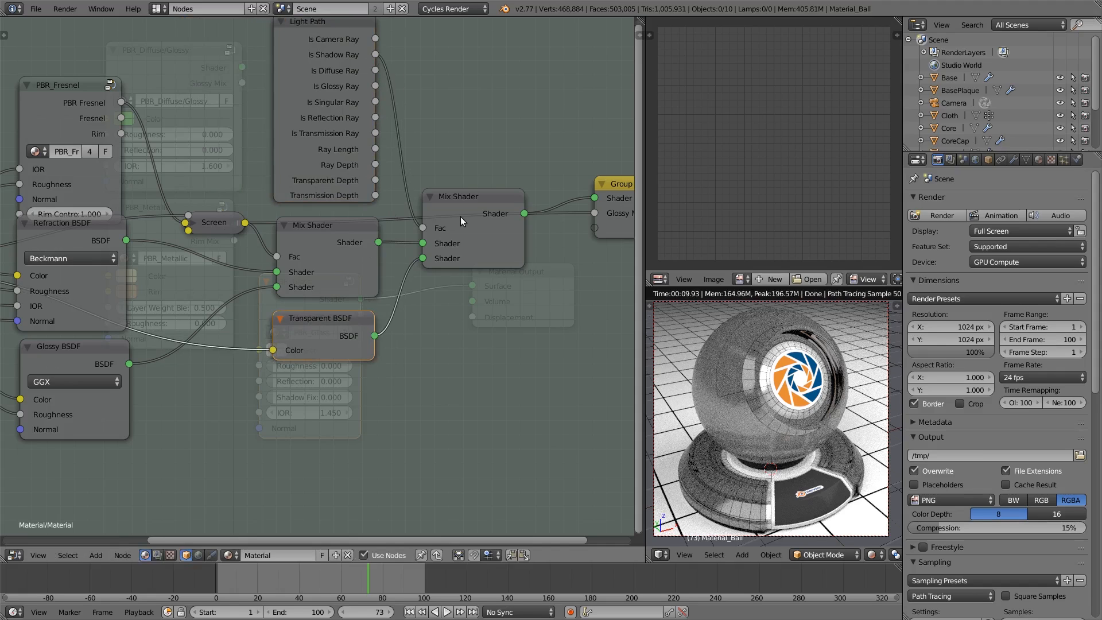
pyautogui.click(483, 196)
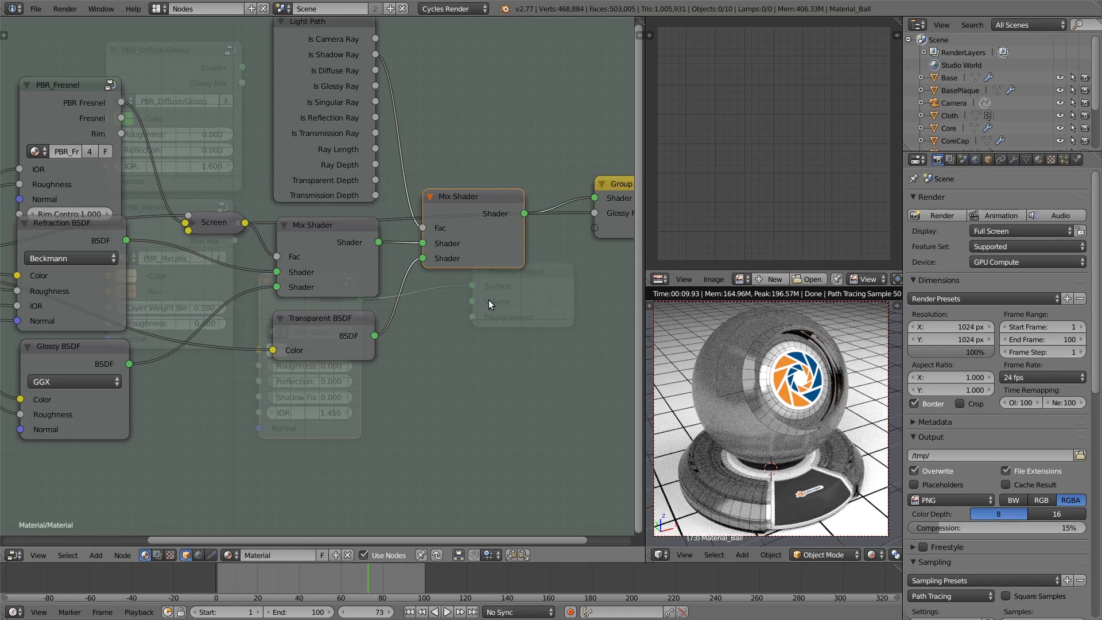
pyautogui.press('Tab')
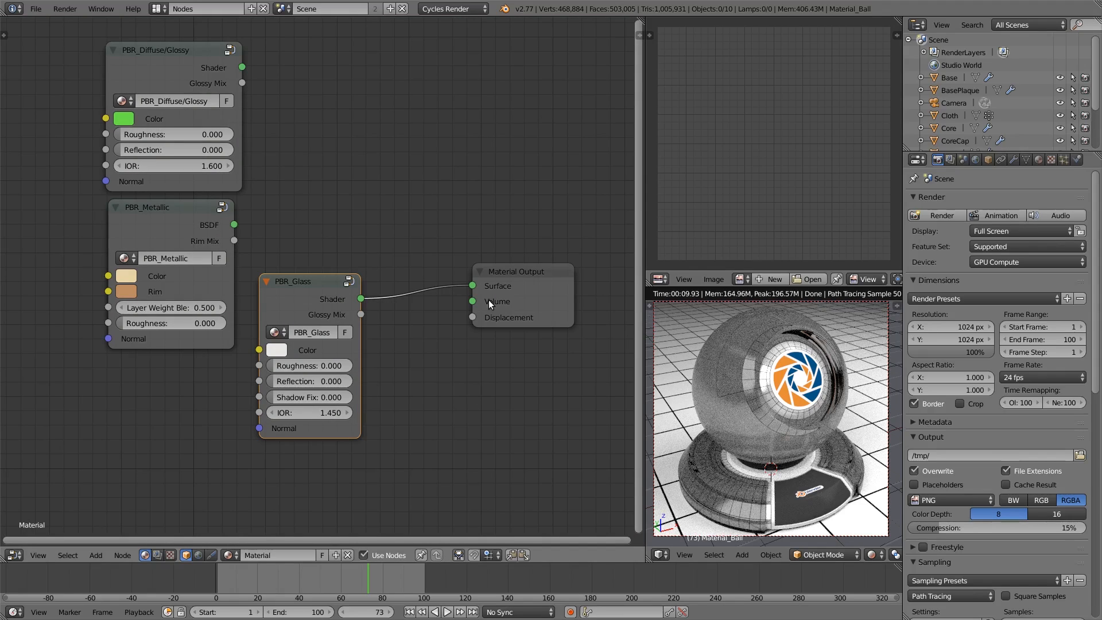
# Try PBR_Glass Shadow Fix at 0.943 and return it to 0.000
pyautogui.moveTo(284, 397); pyautogui.dragTo(345, 397)
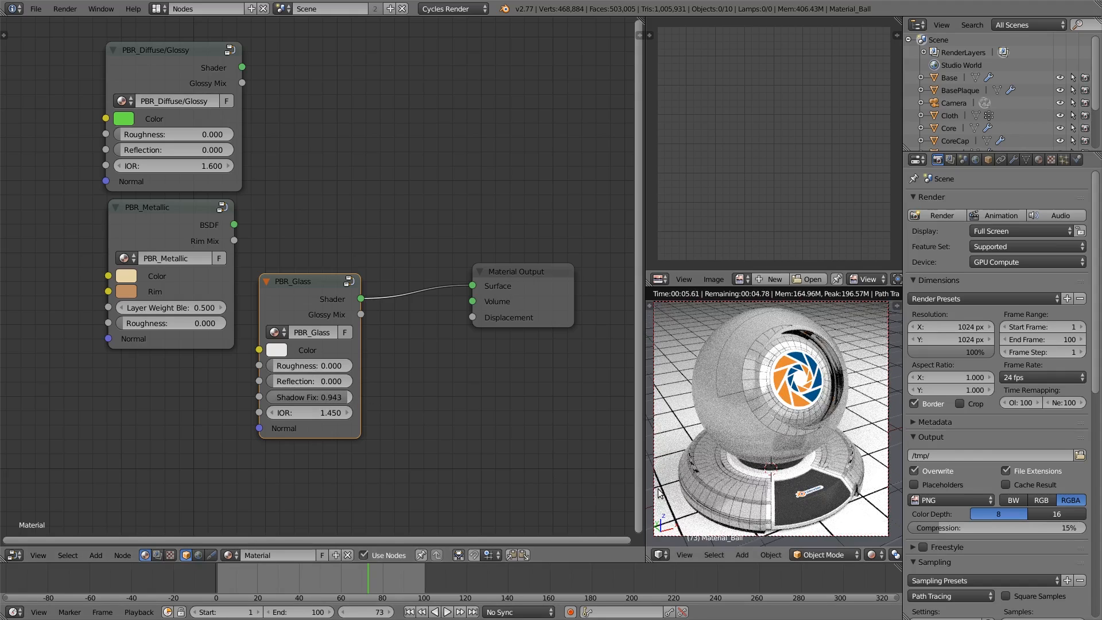
pyautogui.moveTo(346, 397); pyautogui.dragTo(263, 398)
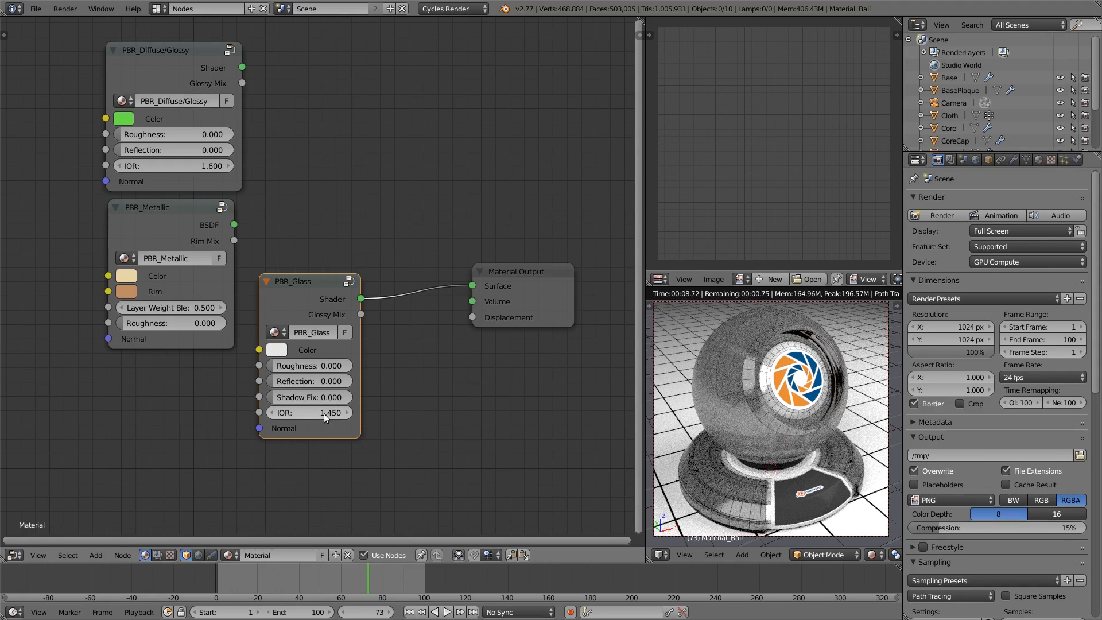
# Cut the link from PBR_Glass to the Material Output and place the node directly beneath PBR_Metallic
pyautogui.moveTo(323, 282)
pyautogui.mouseDown()
pyautogui.moveTo(332, 266)
pyautogui.moveTo(310, 277)
pyautogui.mouseUp()
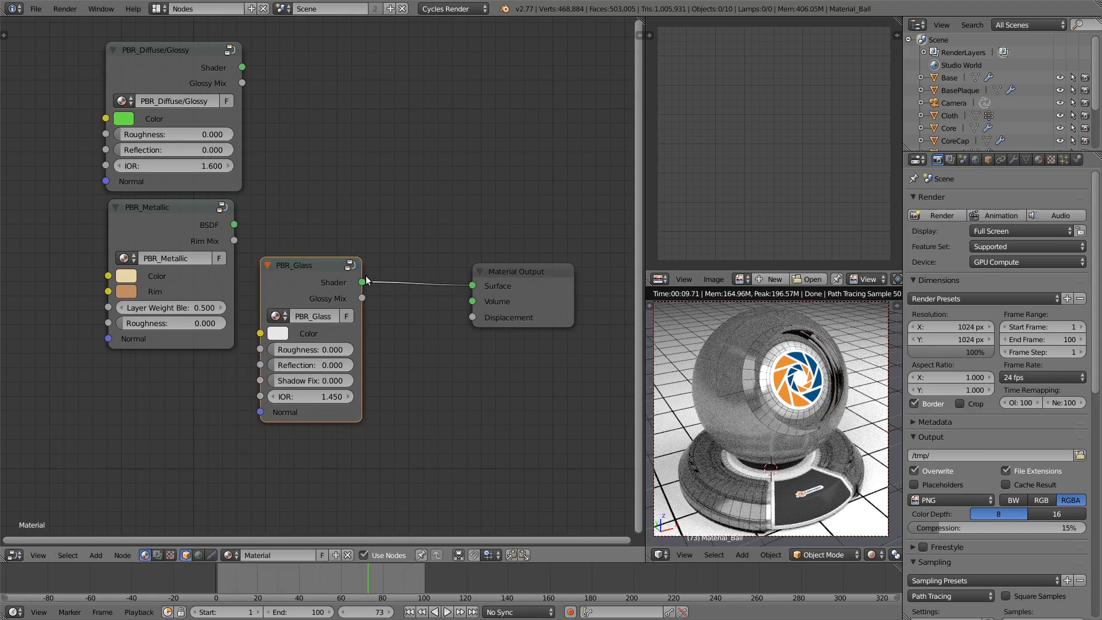
pyautogui.keyDown('ctrl'); pyautogui.moveTo(407, 243); pyautogui.dragTo(405, 395, button='right'); pyautogui.keyUp('ctrl')
pyautogui.moveTo(288, 272); pyautogui.dragTo(136, 376)
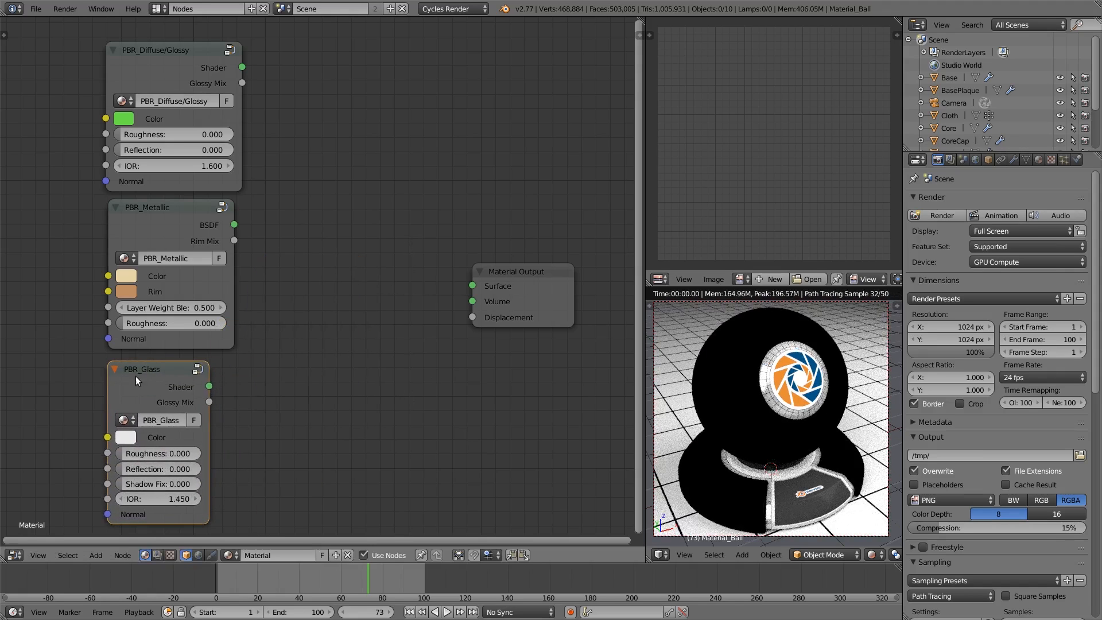
# Add a PBR_Fabric group node between PBR_Metallic and the Material Output
pyautogui.click(95, 557)
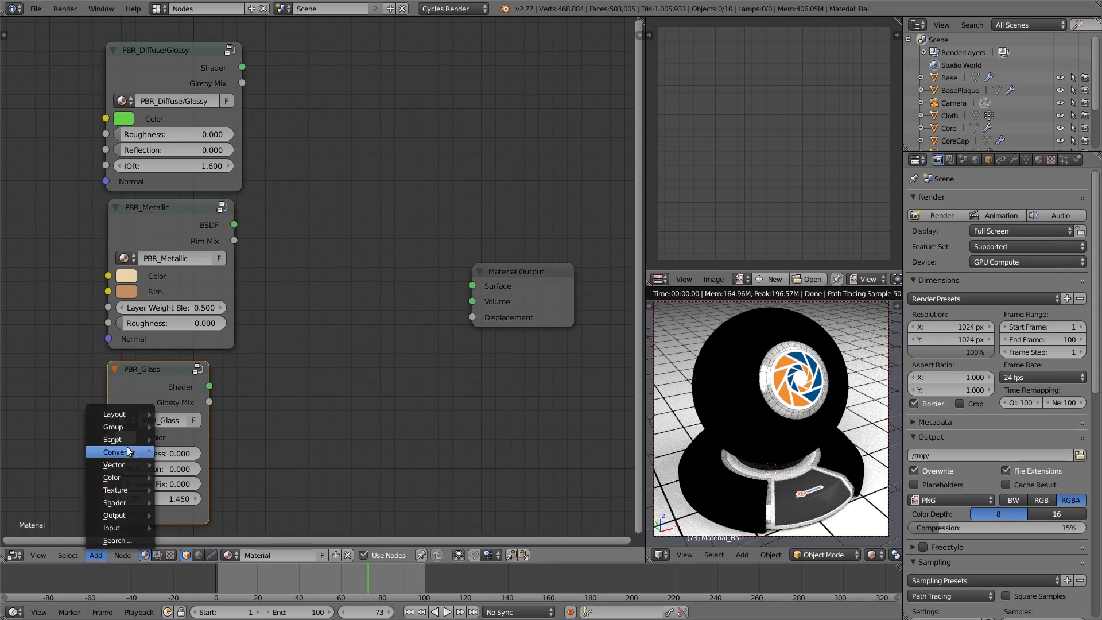
pyautogui.moveTo(130, 428)
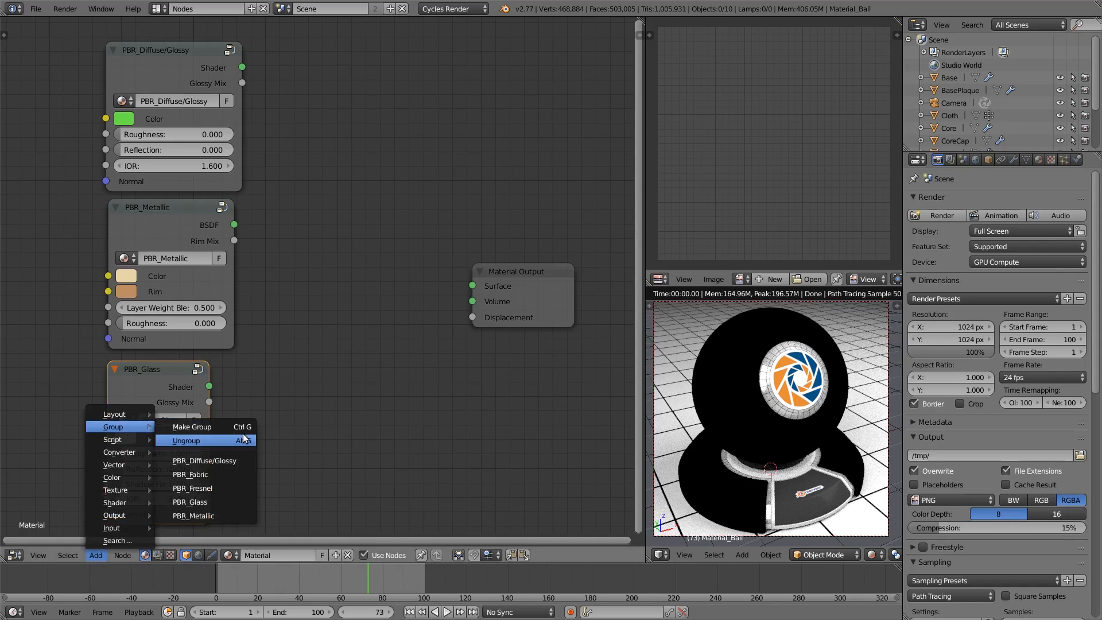
pyautogui.click(232, 474)
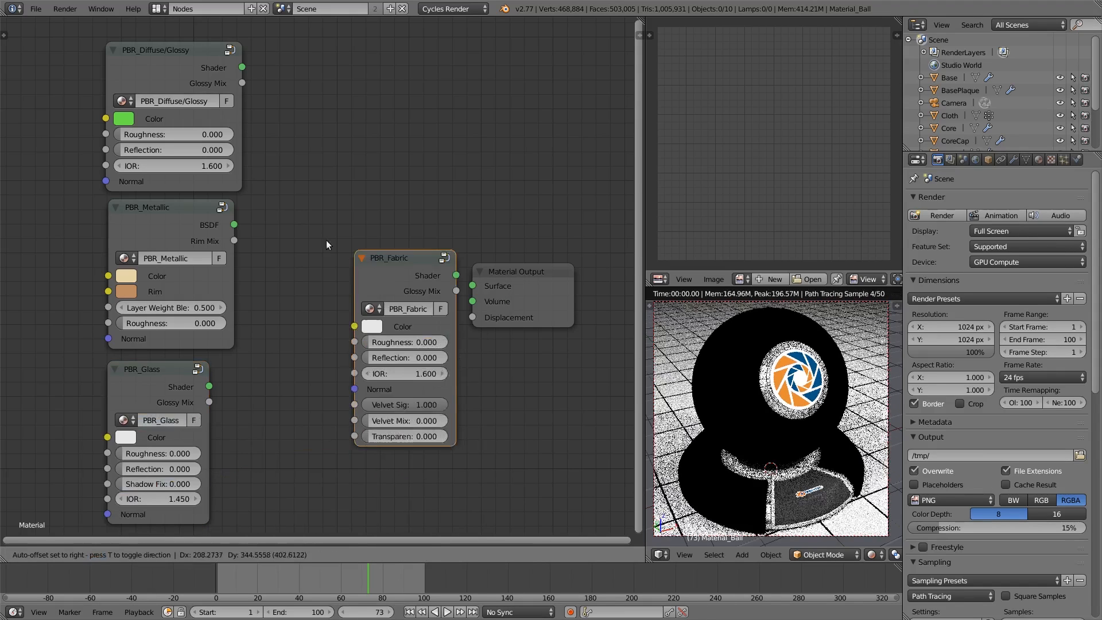
pyautogui.click(284, 222)
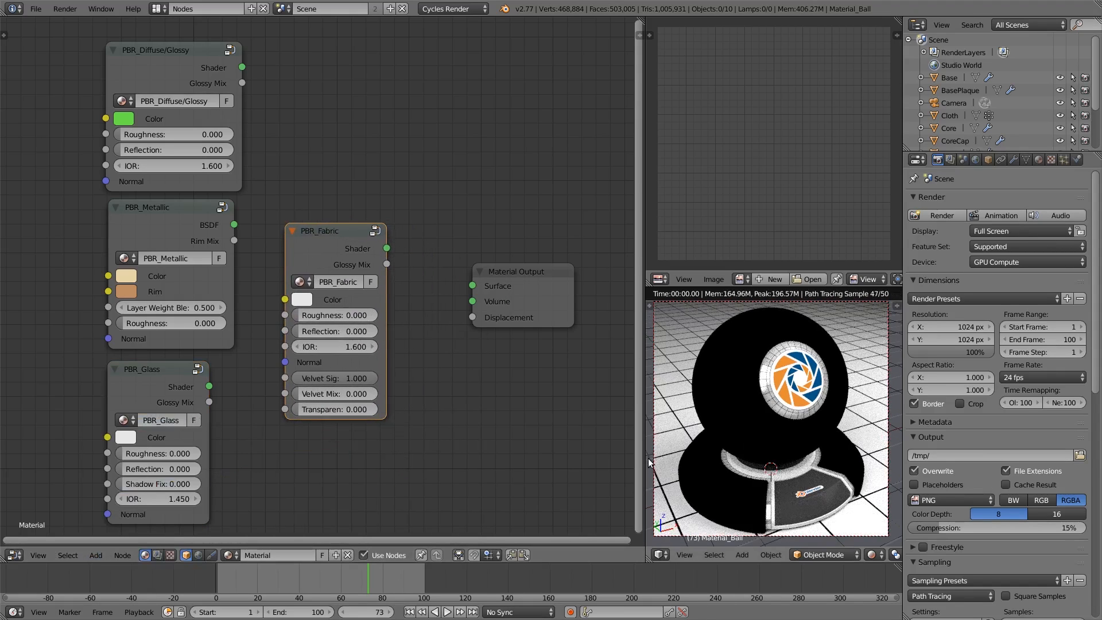
# Add a Diffuse BSDF node above PBR_Fabric and connect its BSDF output to the Material Output's Surface
pyautogui.click(96, 555)
pyautogui.moveTo(140, 502)
pyautogui.click(232, 295)
pyautogui.click(277, 117)
pyautogui.moveTo(392, 139); pyautogui.dragTo(472, 285)
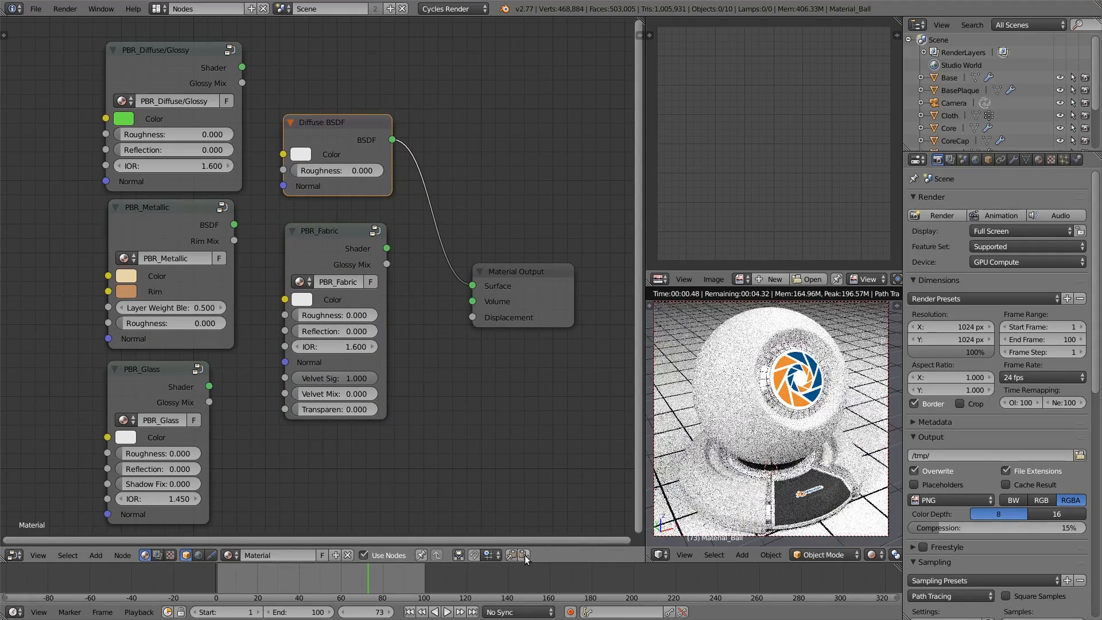
# Show the layer containing the draped cloth along with the material ball and select the Cloth object
pyautogui.scroll(-5, 880, 559)
pyautogui.scroll(-3, 877, 557)
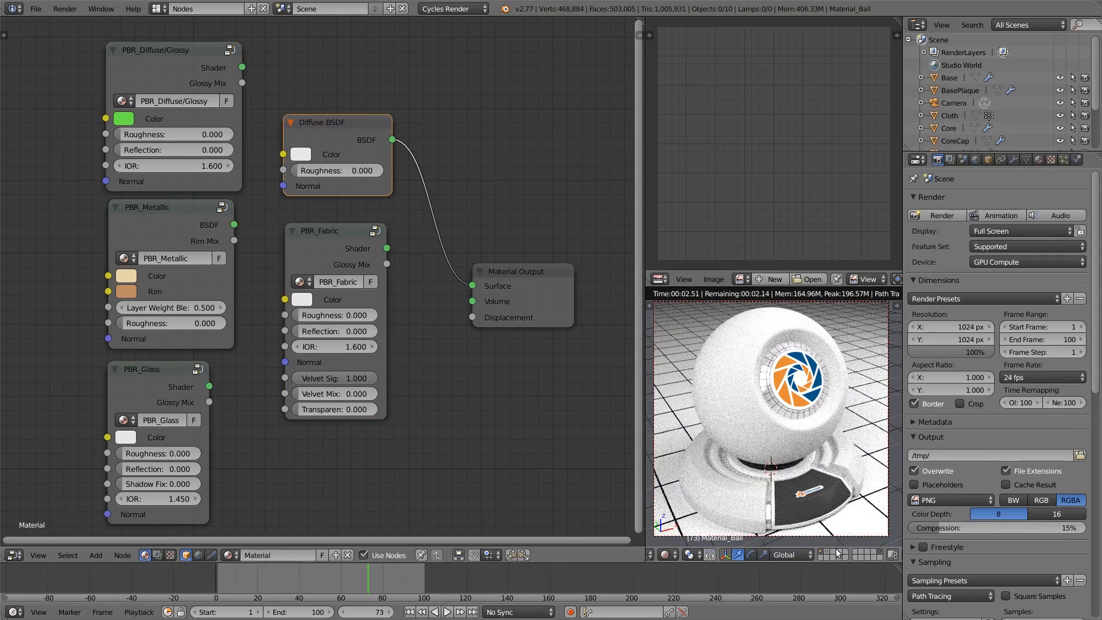
pyautogui.rightClick(721, 317)
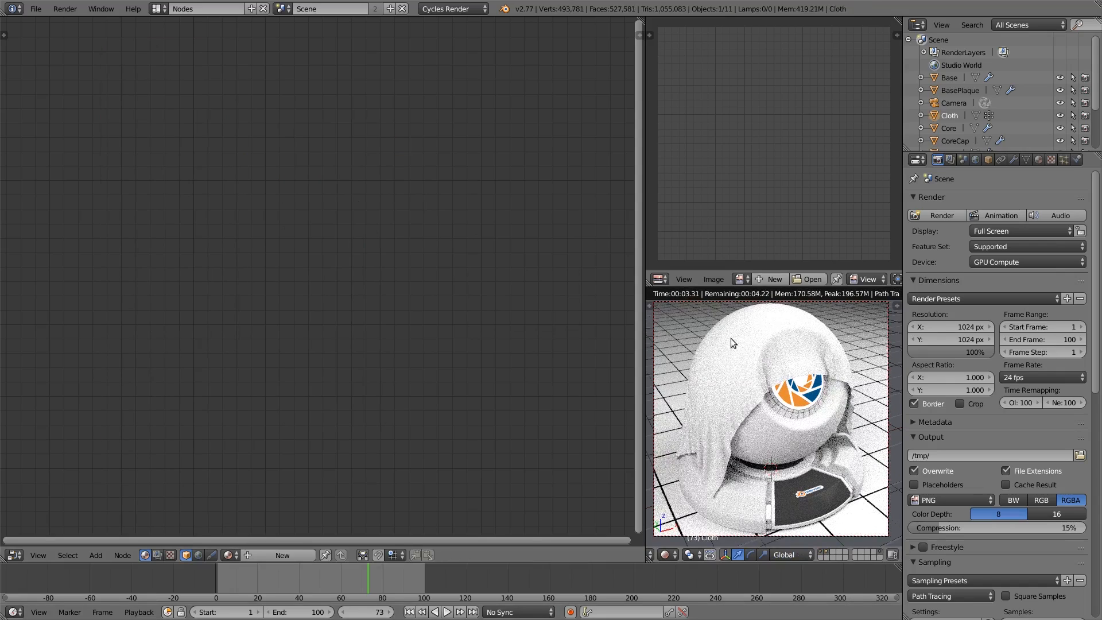
# Check the draped cloth in wireframe and solid shading, and return the viewport to Rendered shading
pyautogui.press('z')
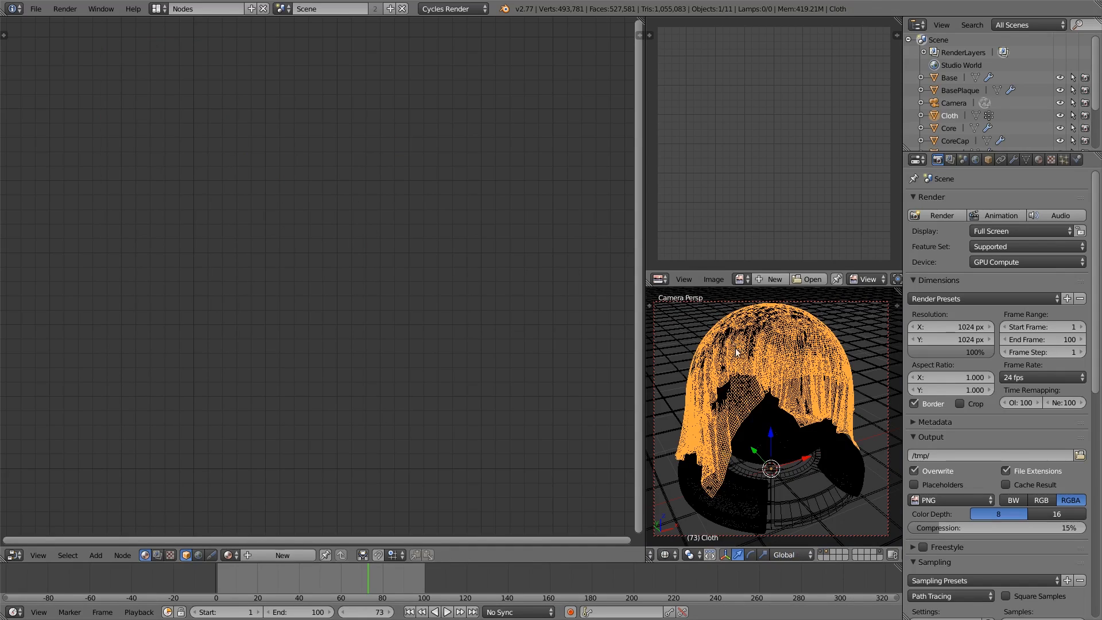
pyautogui.press('z')
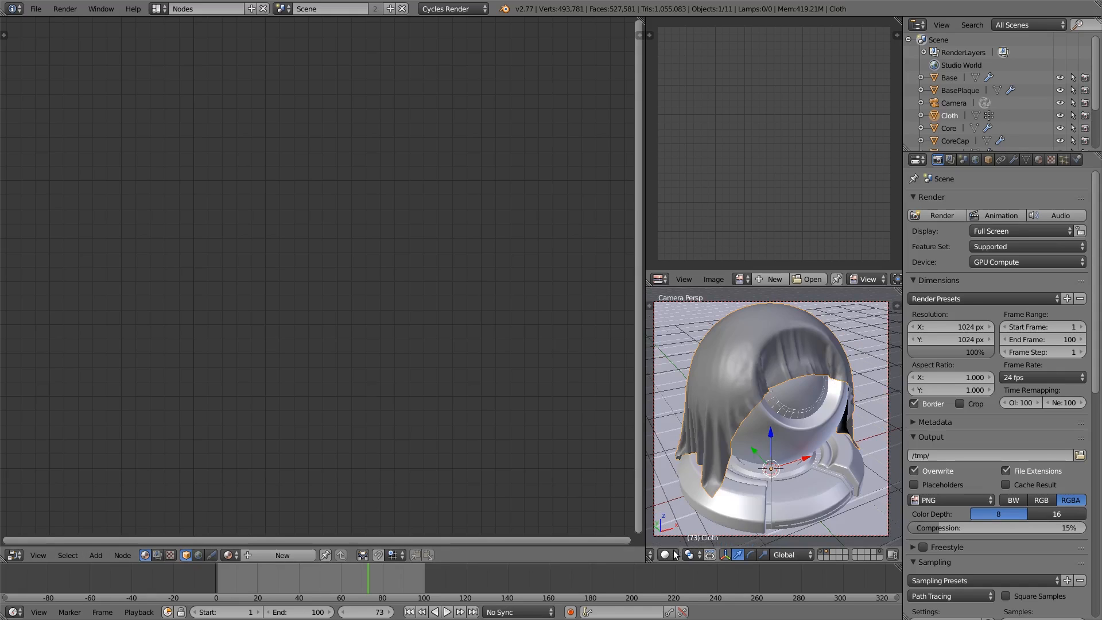
pyautogui.click(676, 554)
pyautogui.click(715, 474)
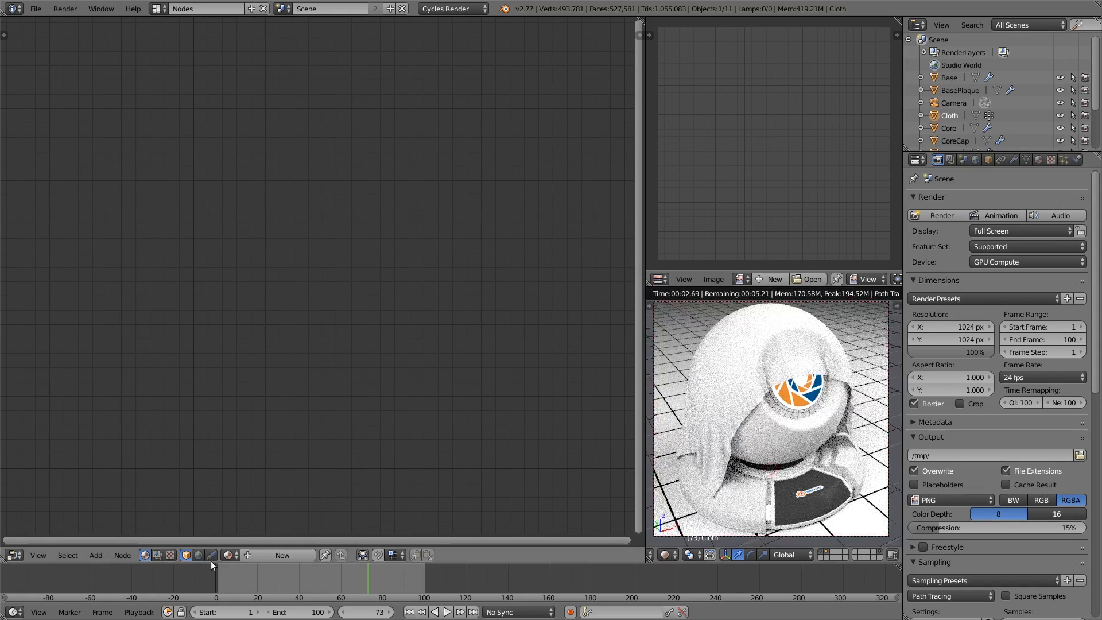
# Create a new material for the Cloth and delete its default Diffuse BSDF node
pyautogui.click(264, 555)
pyautogui.click(230, 262)
pyautogui.press('x')
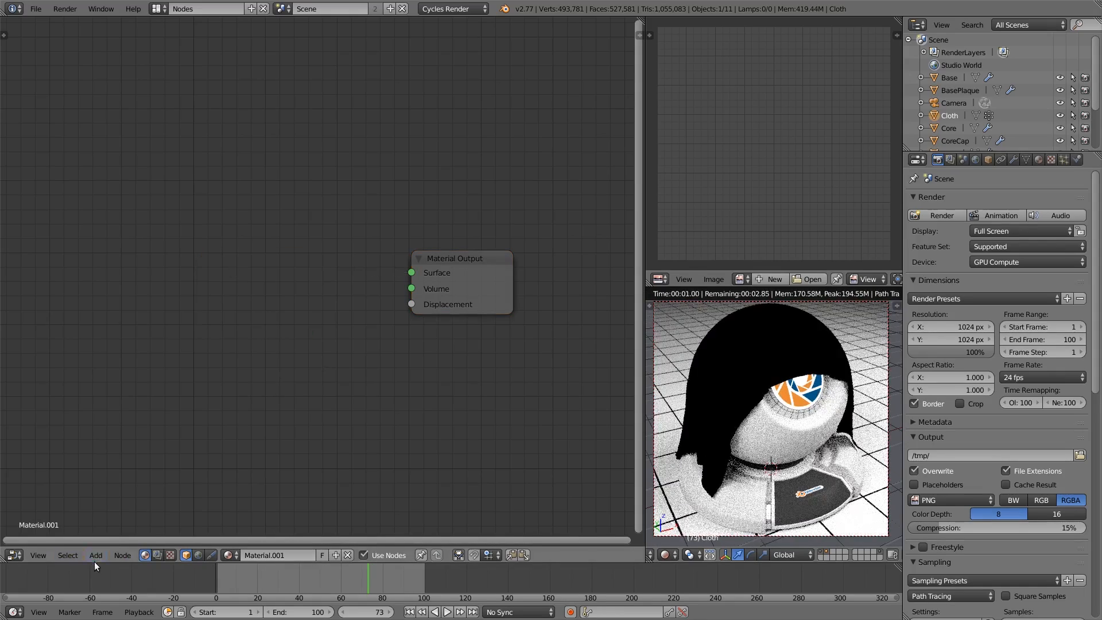
# Add a PBR_Fabric group node to the cloth material and connect its Shader output to the Material Output's Surface
pyautogui.click(95, 554)
pyautogui.moveTo(131, 414)
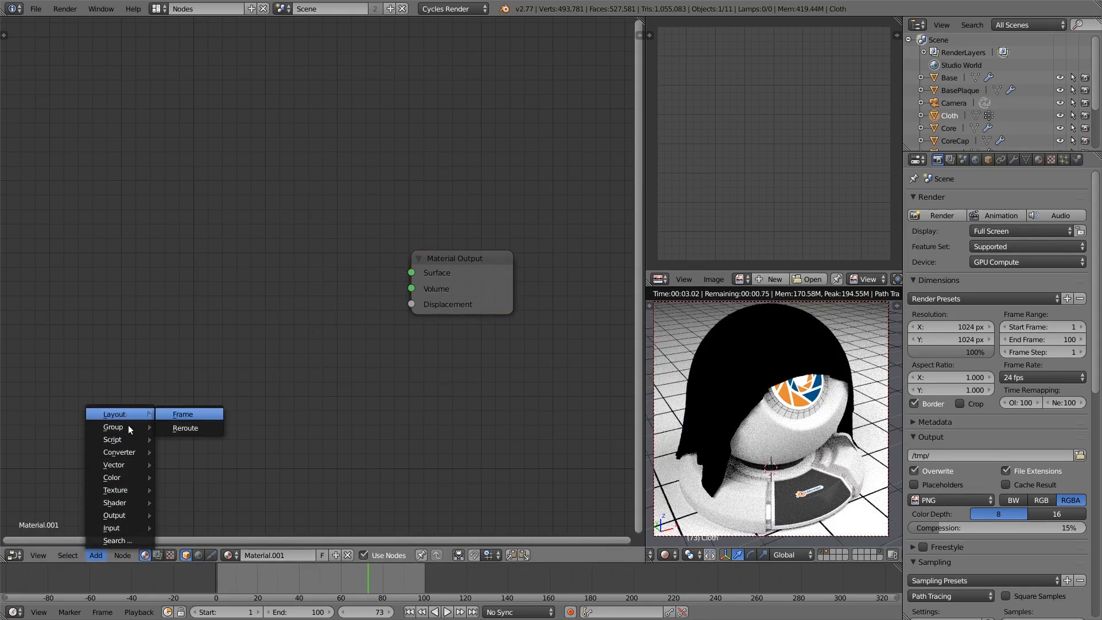
pyautogui.click(219, 472)
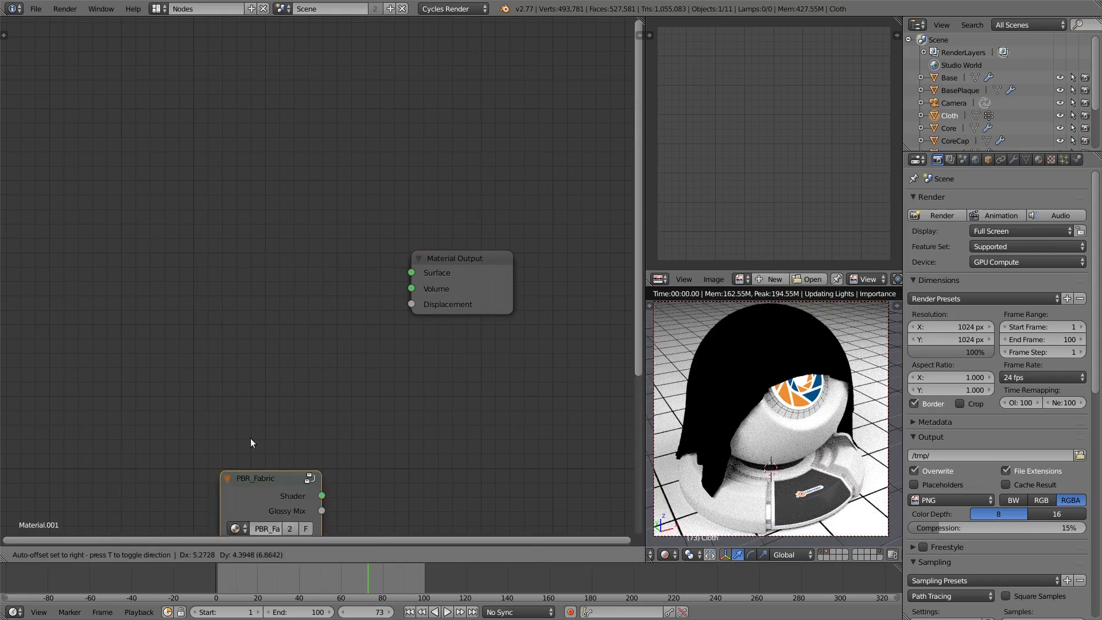
pyautogui.click(234, 204)
pyautogui.moveTo(333, 232); pyautogui.dragTo(421, 269)
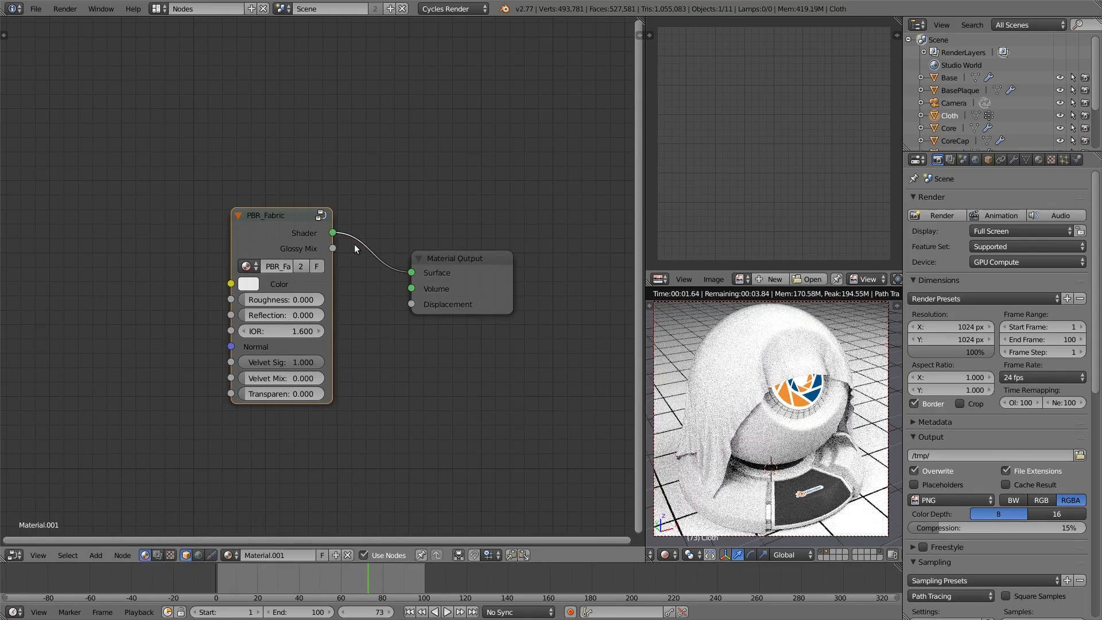
# Set the PBR_Fabric Color to a pale blue with H 0.558, S 0.121 and V 0.906, keeping Roughness at 0.000
pyautogui.scroll(2, 347, 311)
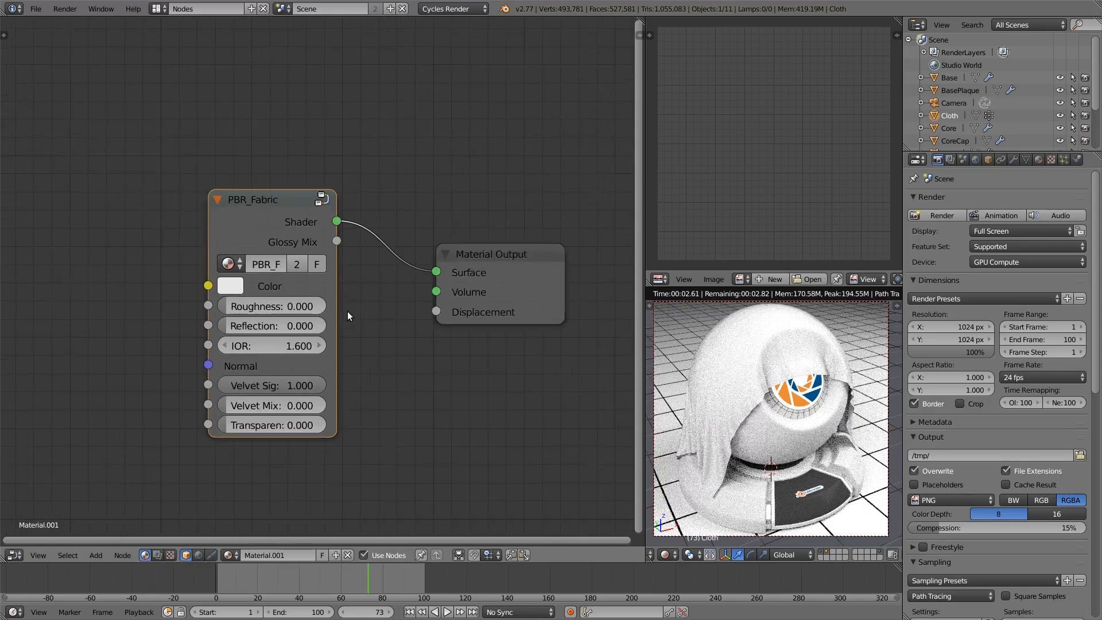
pyautogui.click(232, 286)
pyautogui.moveTo(297, 365)
pyautogui.mouseDown()
pyautogui.moveTo(321, 344)
pyautogui.moveTo(260, 379)
pyautogui.moveTo(298, 392)
pyautogui.moveTo(315, 360)
pyautogui.moveTo(299, 376)
pyautogui.moveTo(325, 382)
pyautogui.moveTo(294, 399)
pyautogui.moveTo(299, 371)
pyautogui.mouseUp()
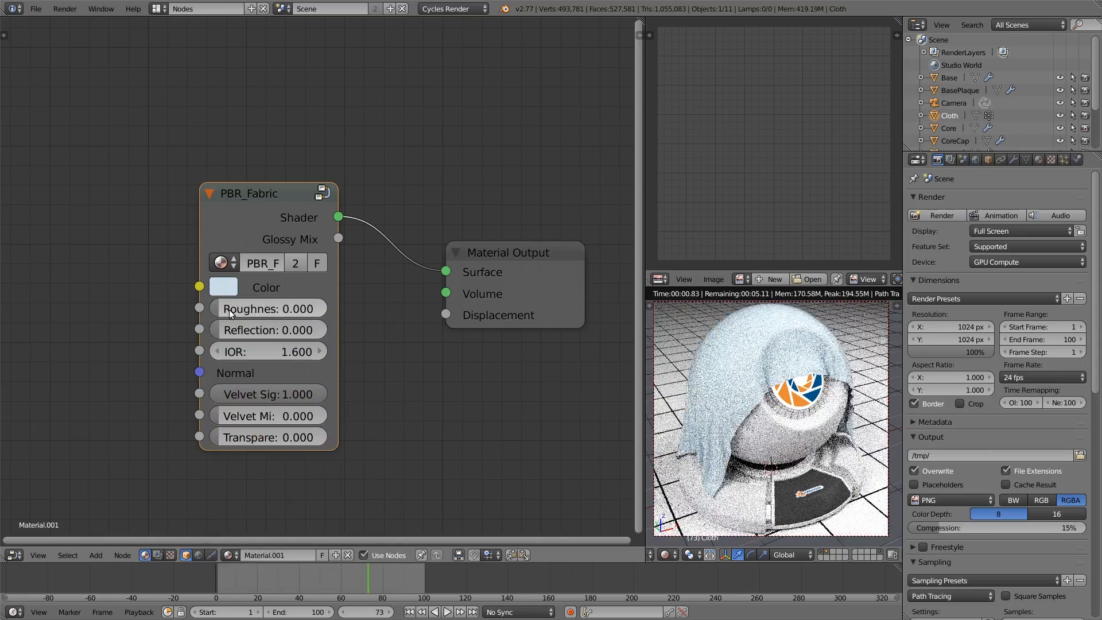
pyautogui.moveTo(229, 308)
pyautogui.mouseDown()
pyautogui.moveTo(278, 309)
pyautogui.moveTo(219, 306)
pyautogui.mouseUp()
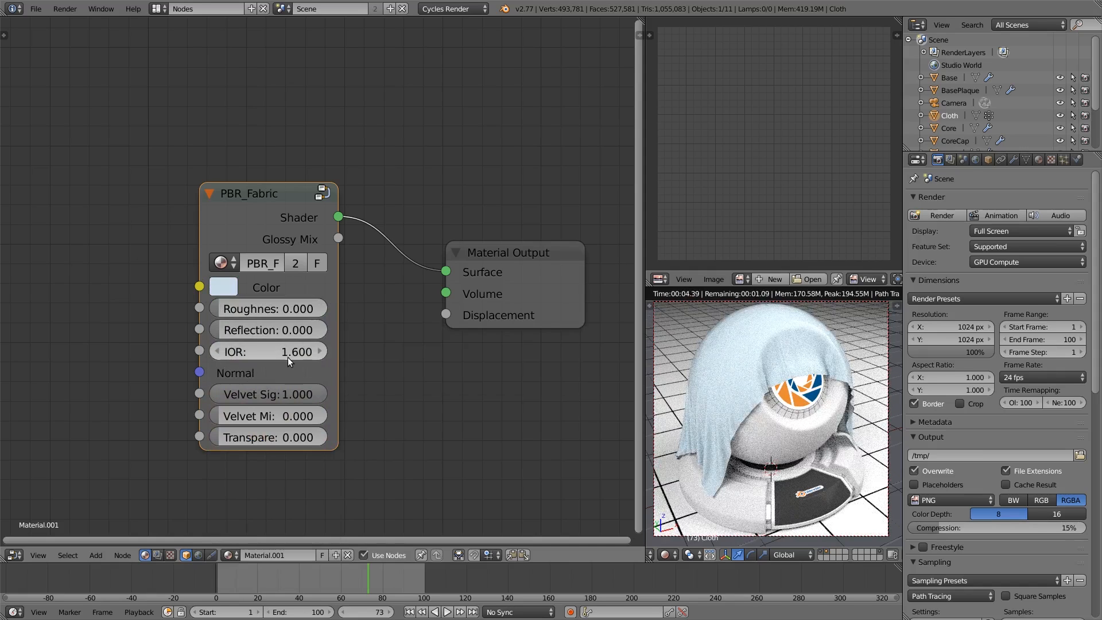
# Move the PBR_Fabric node up and widen it so its full parameter labels fit
pyautogui.moveTo(243, 205); pyautogui.dragTo(247, 161)
pyautogui.scroll(4, 348, 409)
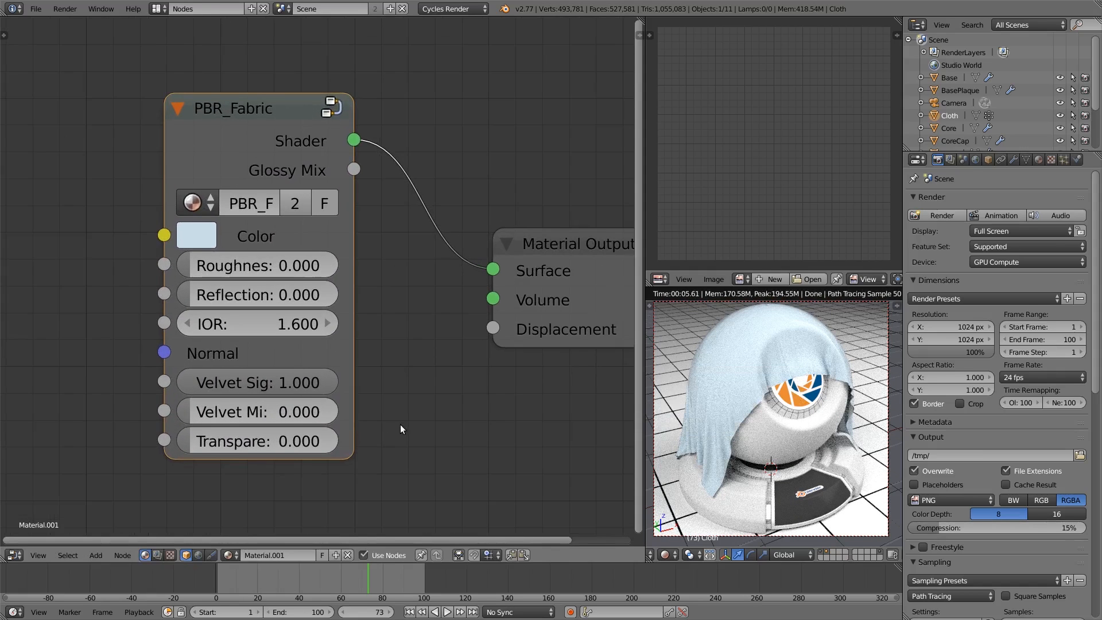
pyautogui.scroll(1, 399, 428)
pyautogui.moveTo(399, 428); pyautogui.dragTo(373, 363, button='middle')
pyautogui.moveTo(322, 332); pyautogui.dragTo(374, 331)
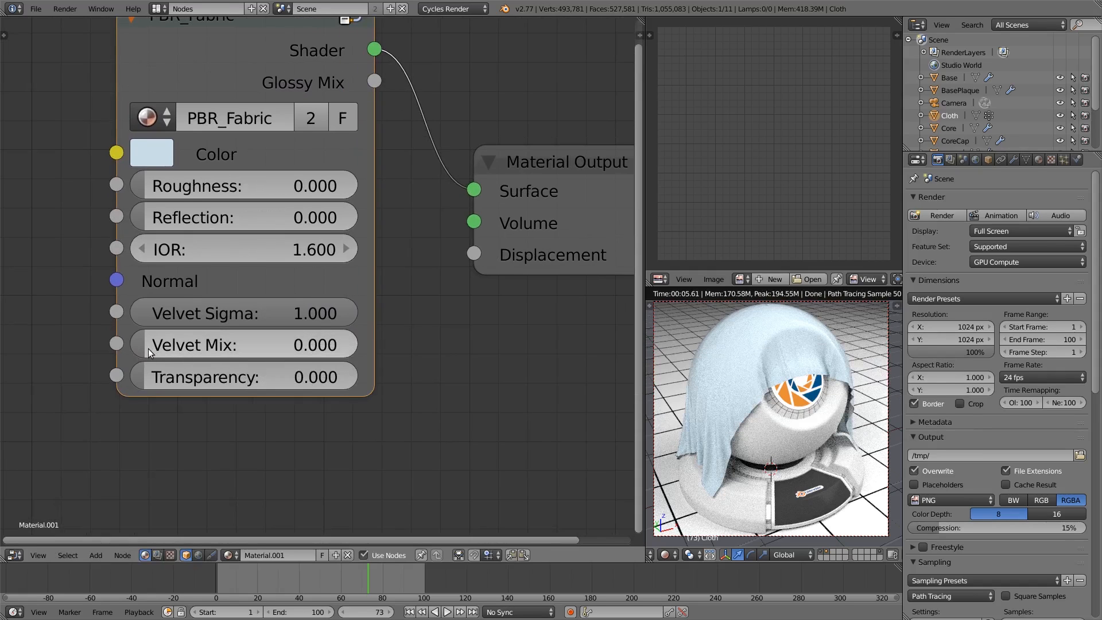
# Set the PBR_Fabric Velvet Mix to 0.776 and change its Color to pure white at full value
pyautogui.moveTo(153, 349); pyautogui.dragTo(318, 349)
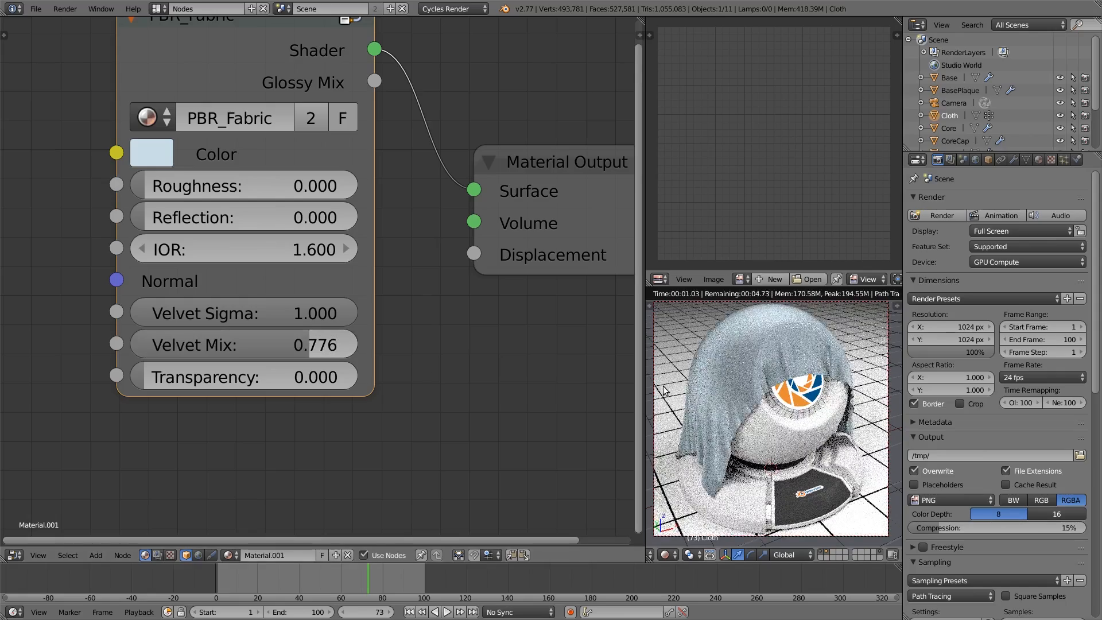
pyautogui.click(163, 152)
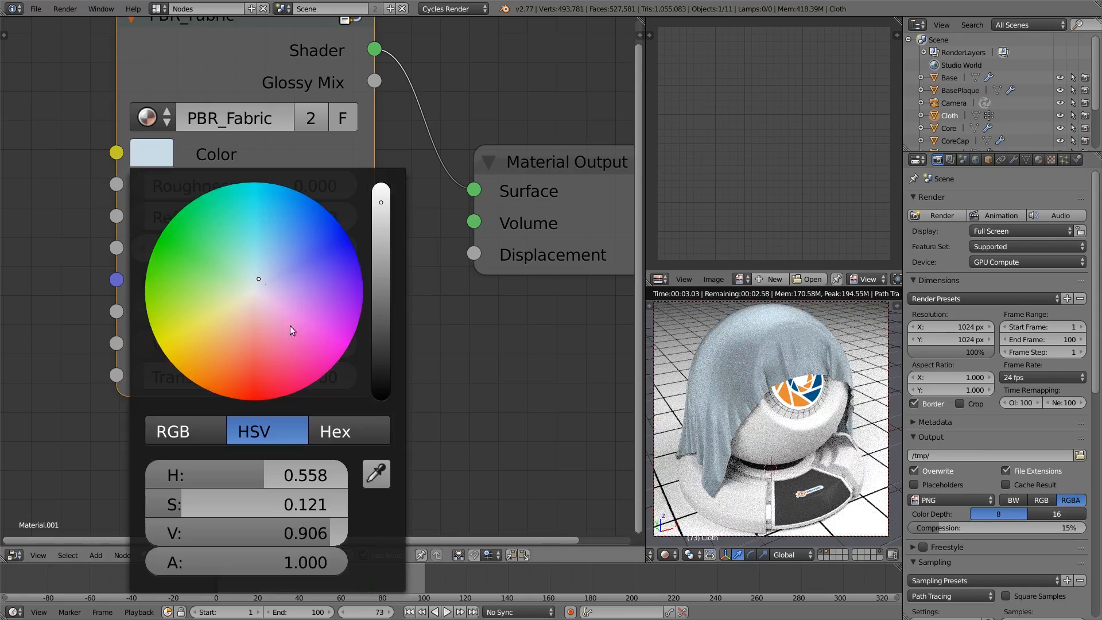
pyautogui.click(381, 198)
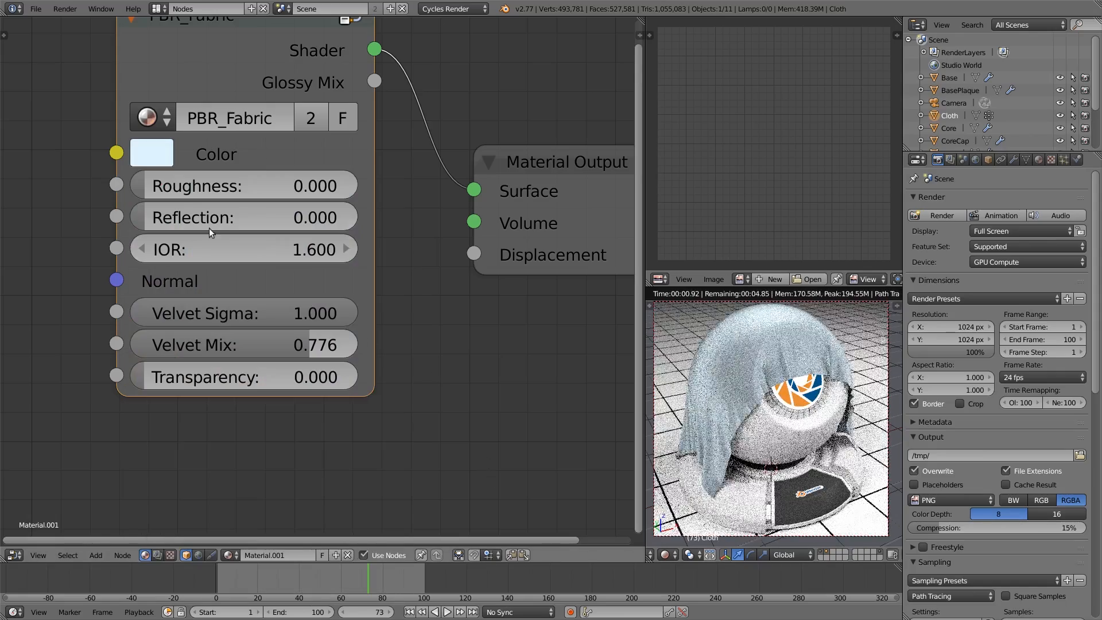
pyautogui.click(160, 153)
pyautogui.moveTo(231, 481); pyautogui.dragTo(117, 480)
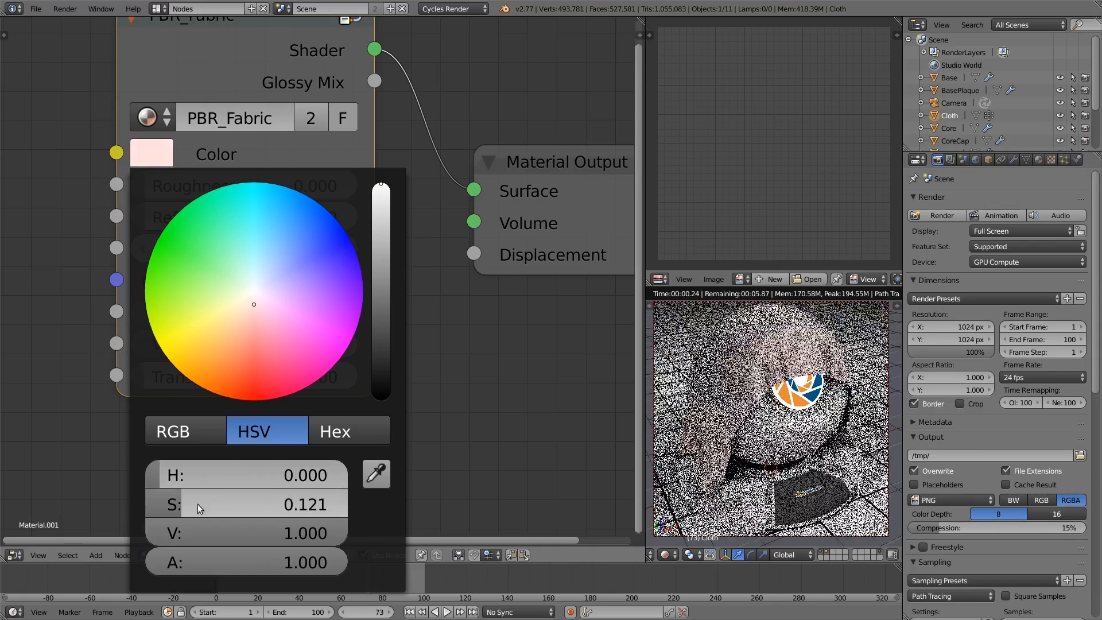
pyautogui.moveTo(202, 503); pyautogui.dragTo(151, 502)
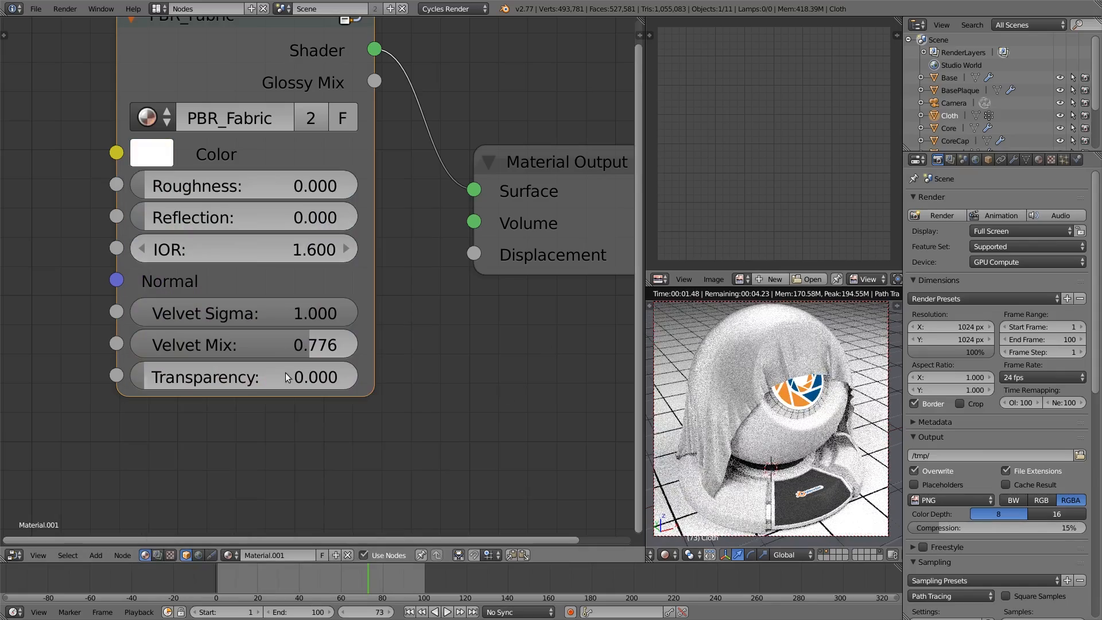
# Try Velvet Mix at 1.000 with Velvet Sigma at 0.441, and settle on Velvet Sigma 0.671 and Velvet Mix 0.801
pyautogui.moveTo(296, 344); pyautogui.dragTo(354, 344)
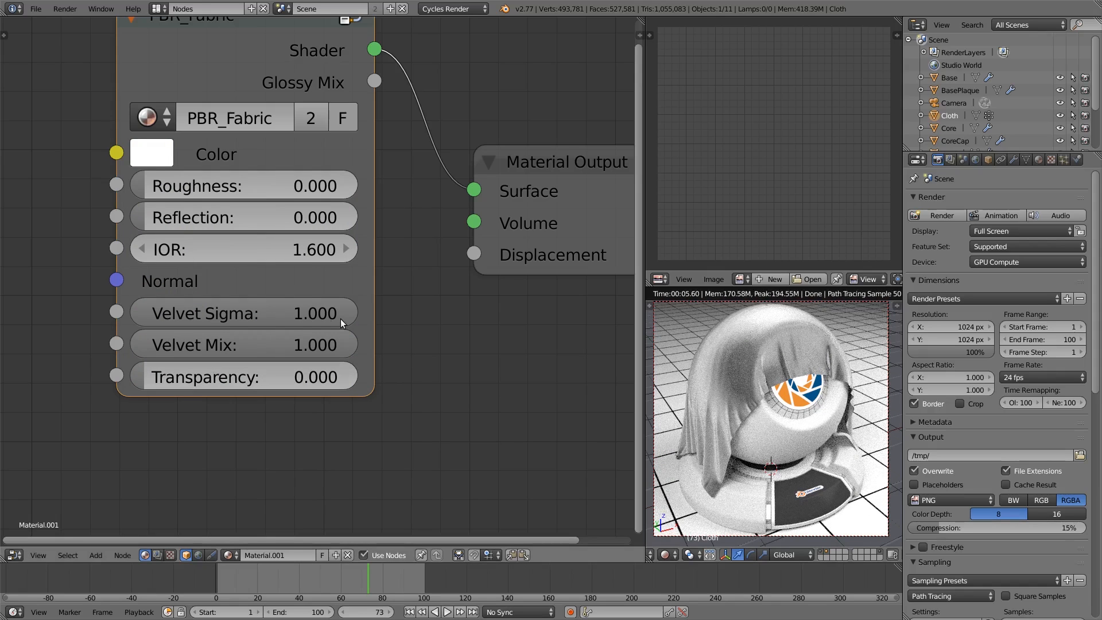
pyautogui.moveTo(328, 319); pyautogui.dragTo(238, 313)
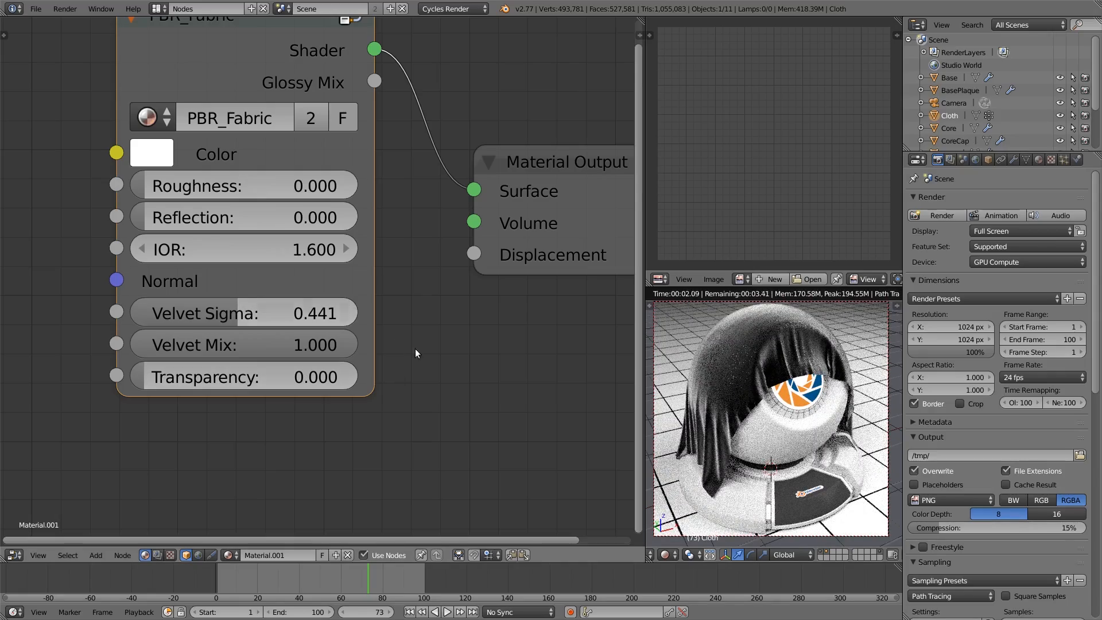
pyautogui.moveTo(240, 314); pyautogui.dragTo(291, 313)
pyautogui.moveTo(351, 344); pyautogui.dragTo(315, 343)
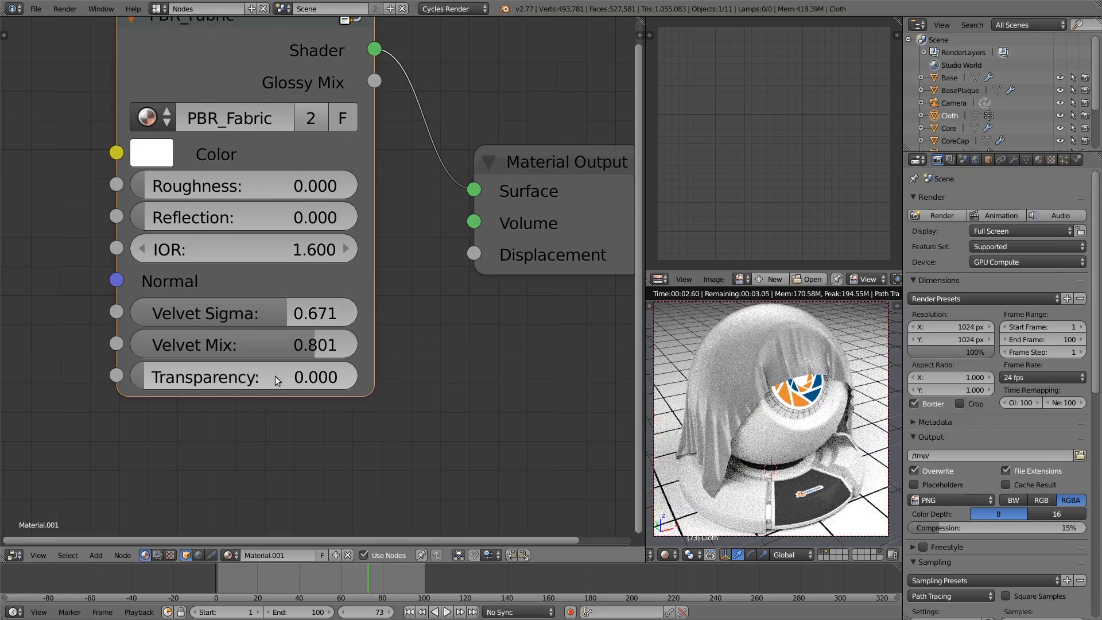
# Try the PBR_Fabric Transparency at 0.186 on the cloth and return it to 0.000
pyautogui.moveTo(139, 384)
pyautogui.mouseDown()
pyautogui.moveTo(358, 384)
pyautogui.moveTo(144, 383)
pyautogui.mouseUp()
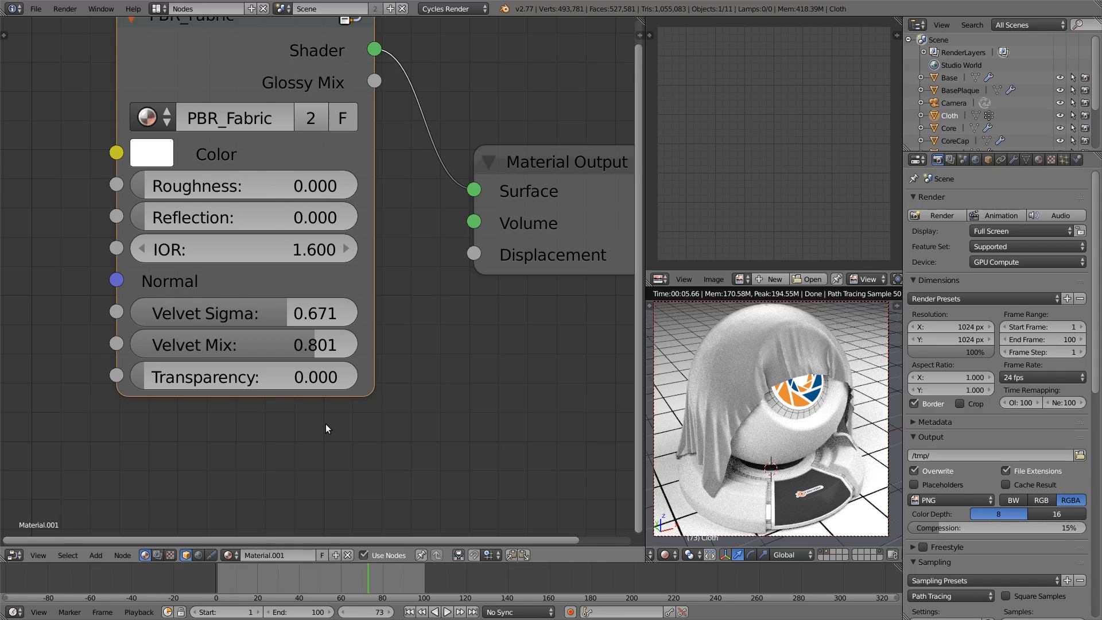
pyautogui.moveTo(321, 377); pyautogui.dragTo(362, 376)
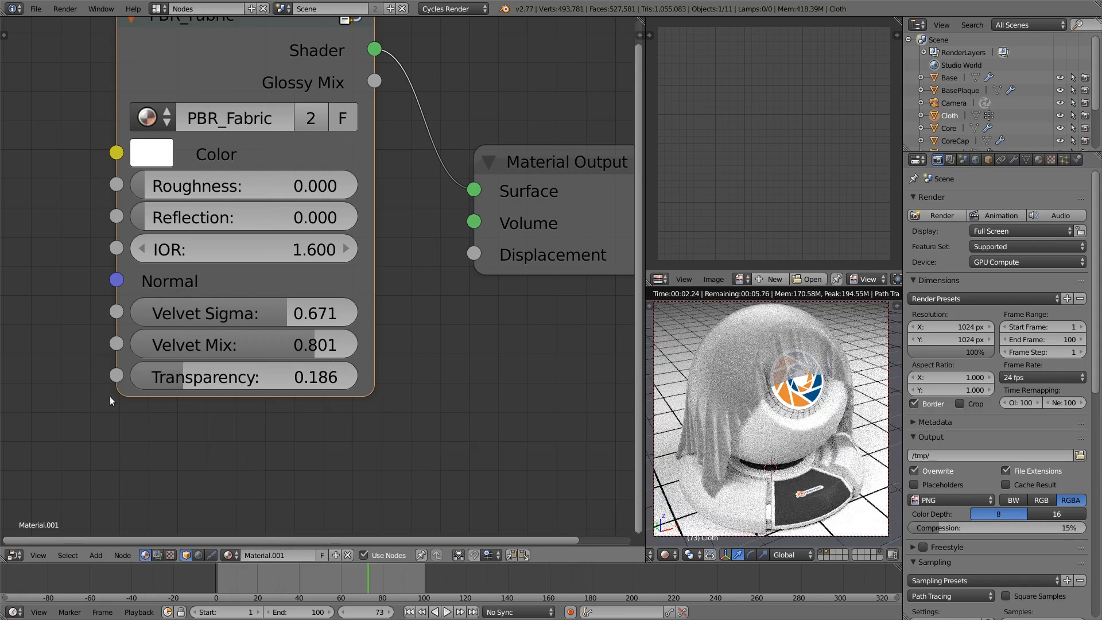
pyautogui.scroll(-8, 256, 162)
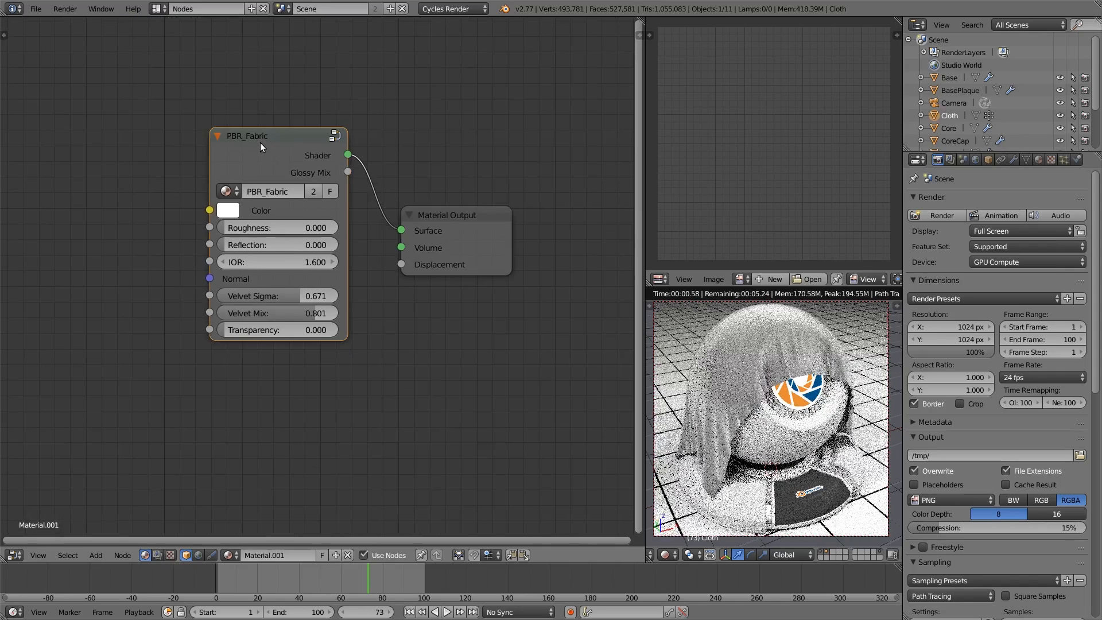
pyautogui.scroll(4, 261, 144)
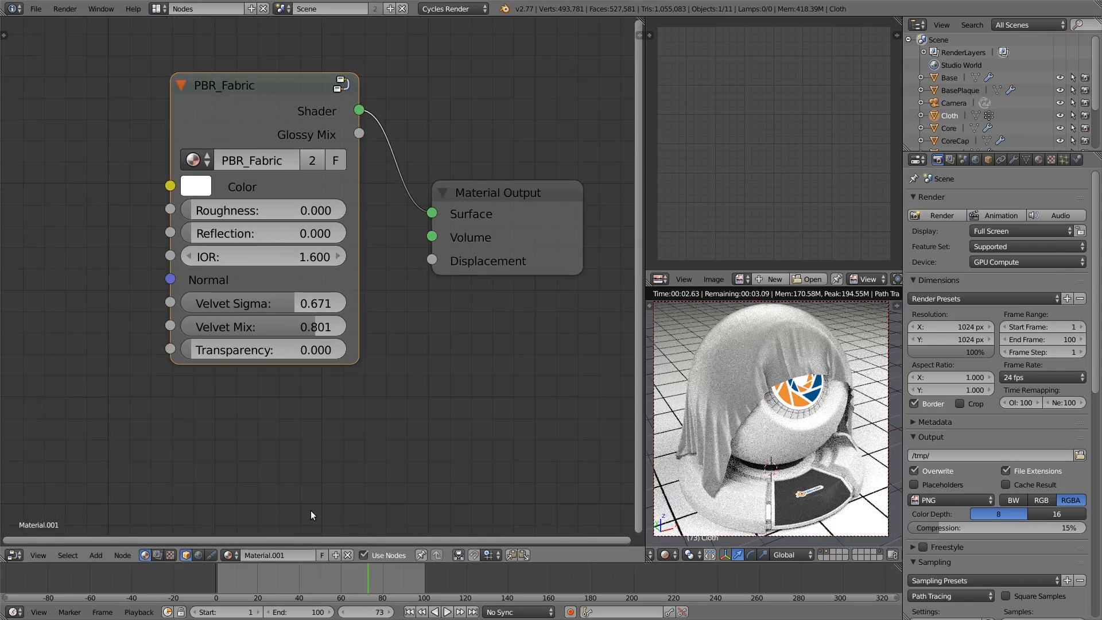
# Hide the cloth's layer, and delete the PBR_Fabric, Diffuse BSDF and PBR_Glass nodes from the material ball's material
pyautogui.click(828, 552)
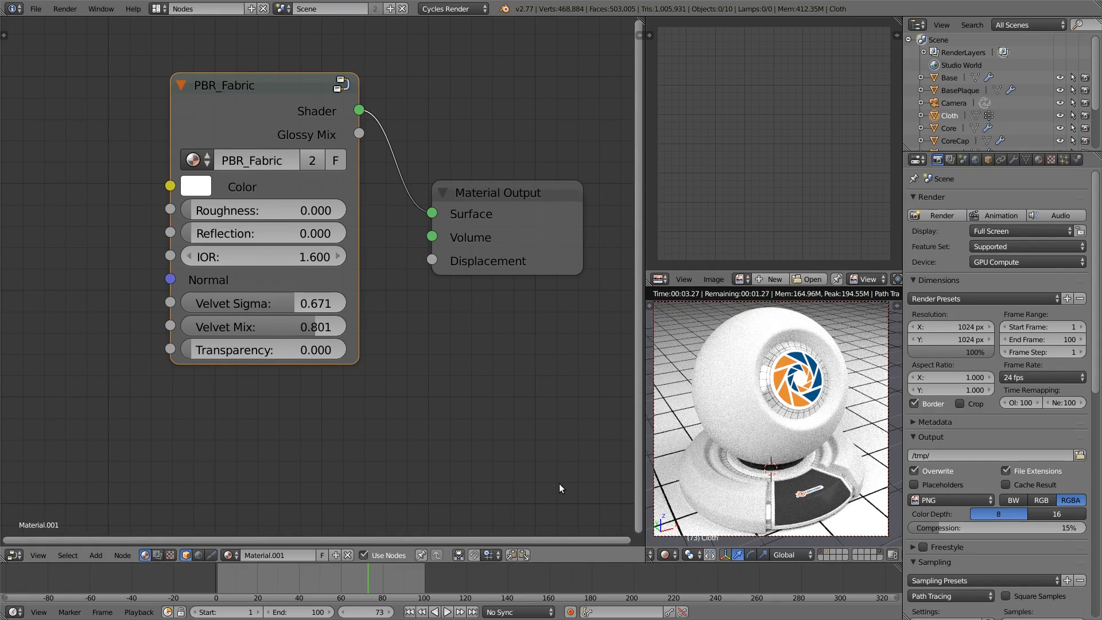
pyautogui.rightClick(744, 367)
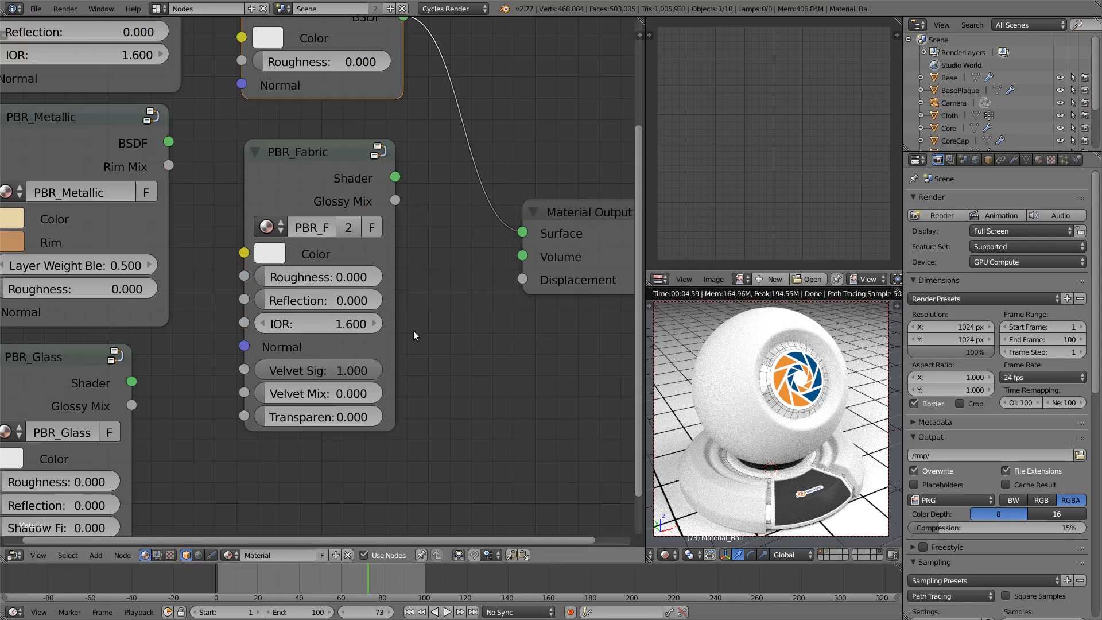
pyautogui.scroll(-5, 415, 328)
pyautogui.scroll(1, 325, 267)
pyautogui.click(332, 212)
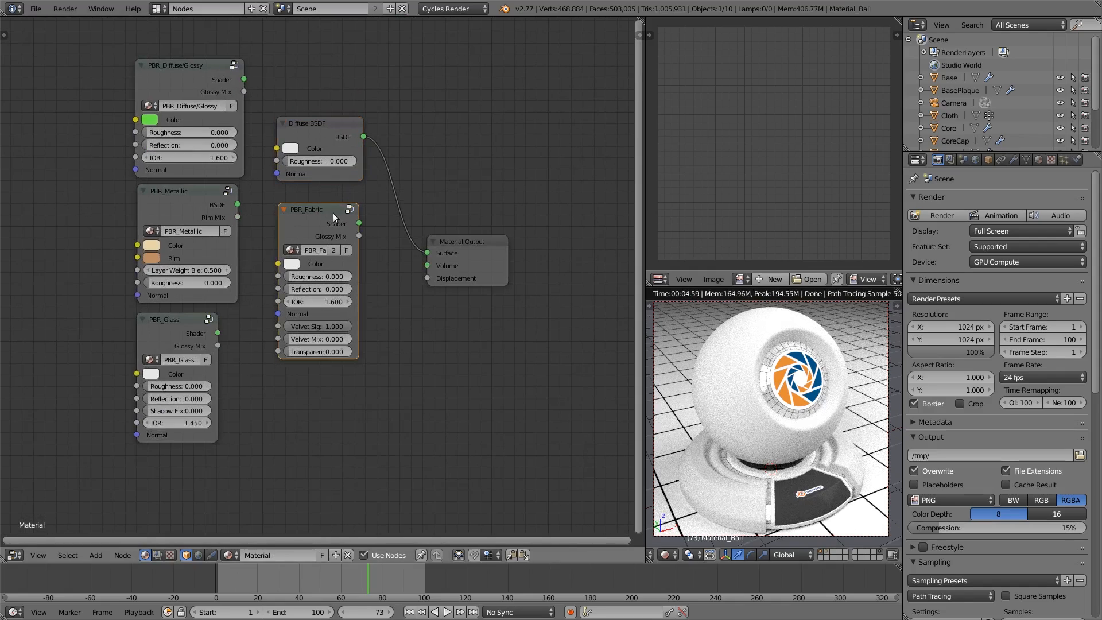
pyautogui.press('Delete')
pyautogui.click(308, 128)
pyautogui.press('Delete')
pyautogui.click(159, 339)
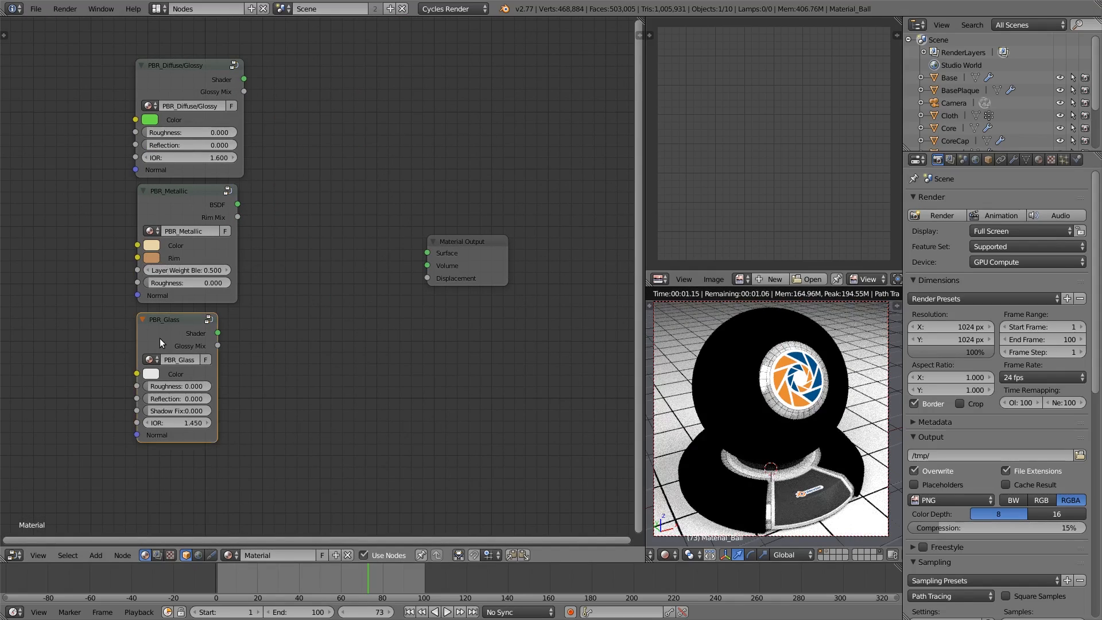
pyautogui.press('Delete')
# Move PBR_Metallic aside below the Material Output and connect the PBR_Diffuse/Glossy Shader output to the Material Output's Surface
pyautogui.moveTo(173, 205); pyautogui.dragTo(181, 221)
pyautogui.moveTo(177, 71); pyautogui.dragTo(176, 74)
pyautogui.moveTo(187, 206); pyautogui.dragTo(535, 380)
pyautogui.click(205, 84)
pyautogui.moveTo(205, 84); pyautogui.dragTo(298, 234)
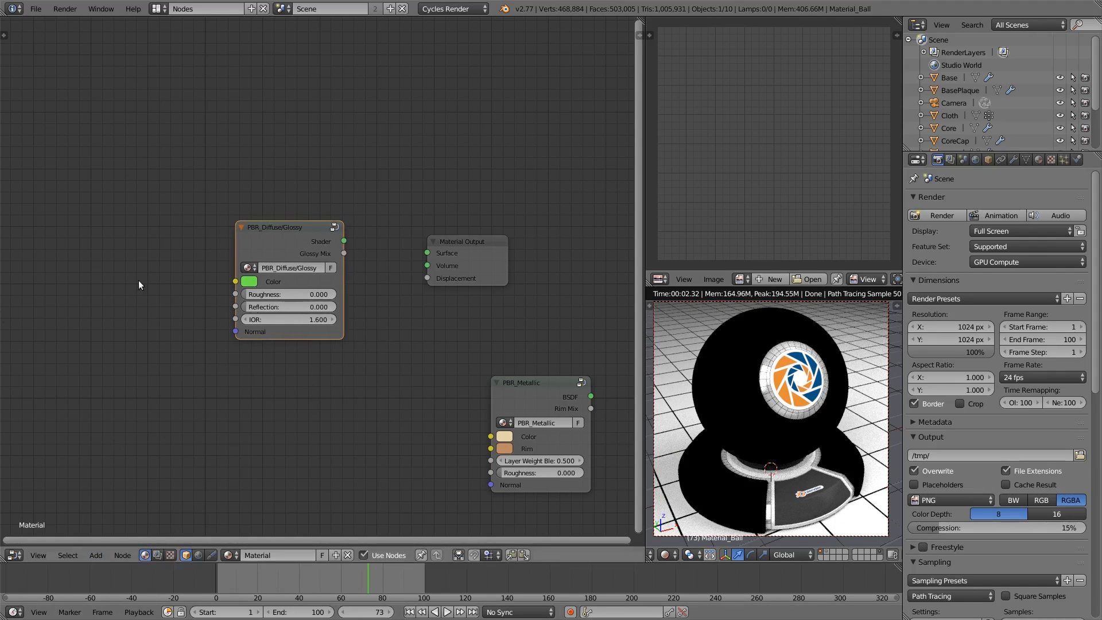
pyautogui.moveTo(298, 233); pyautogui.dragTo(436, 251)
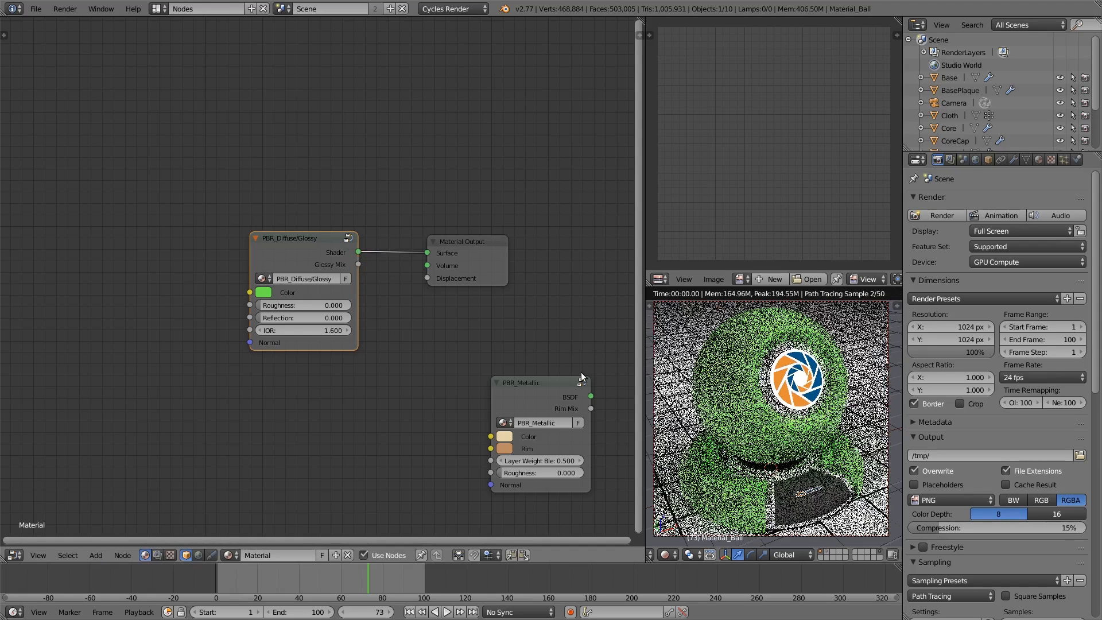
# Add an Image Texture node before PBR_Diffuse/Glossy and load MetalBlack001_COL_3K.jpg from the textures folder
pyautogui.click(95, 555)
pyautogui.moveTo(120, 489)
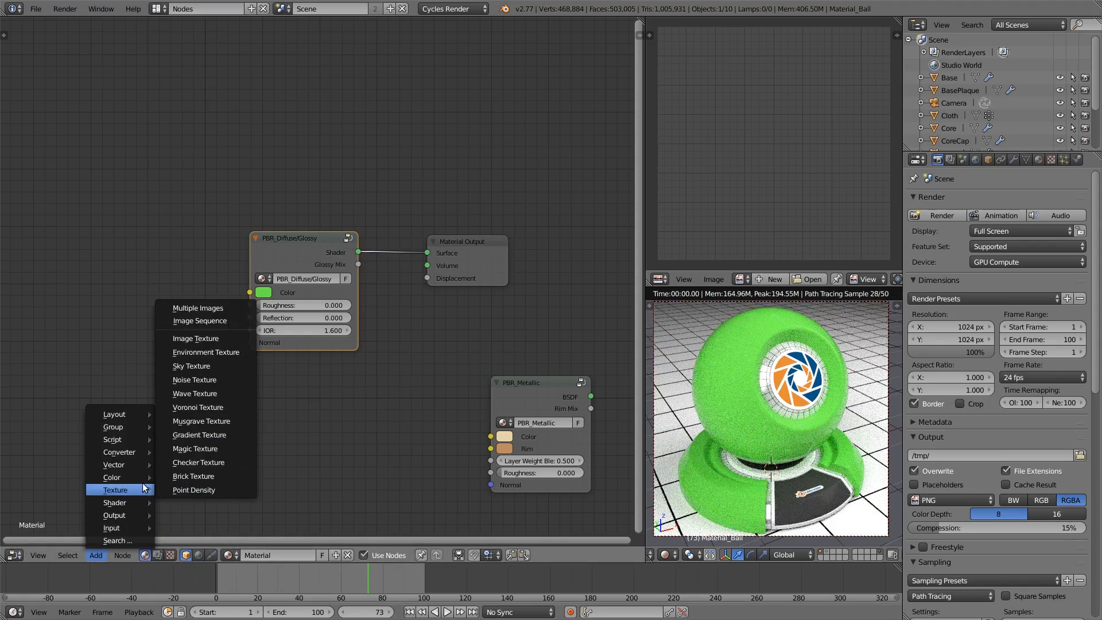
pyautogui.click(208, 338)
pyautogui.click(136, 238)
pyautogui.click(172, 286)
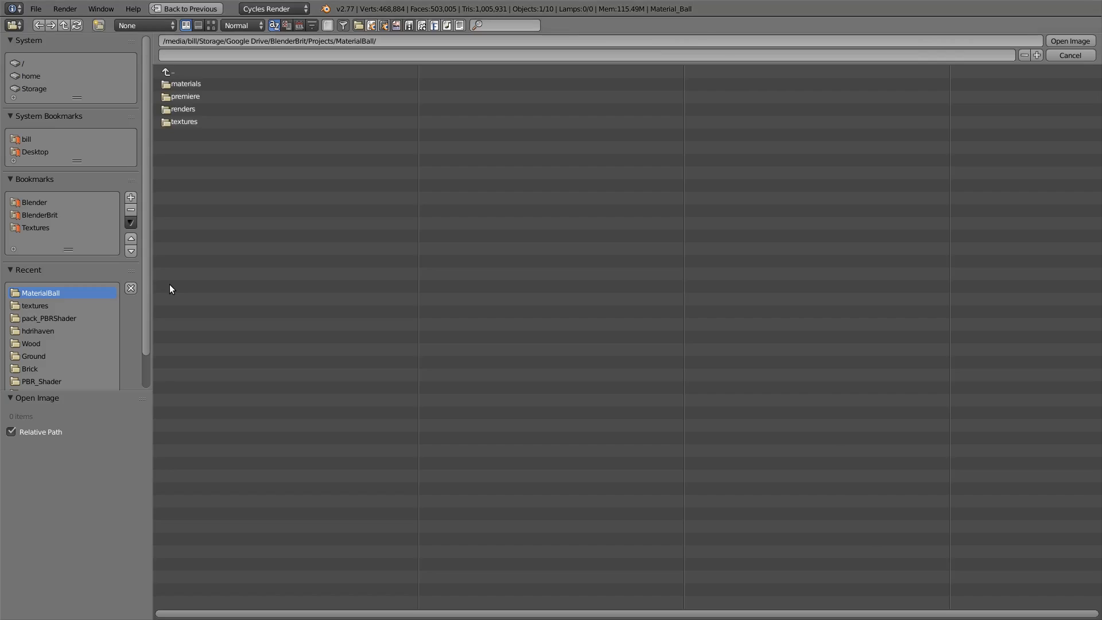
pyautogui.click(246, 119)
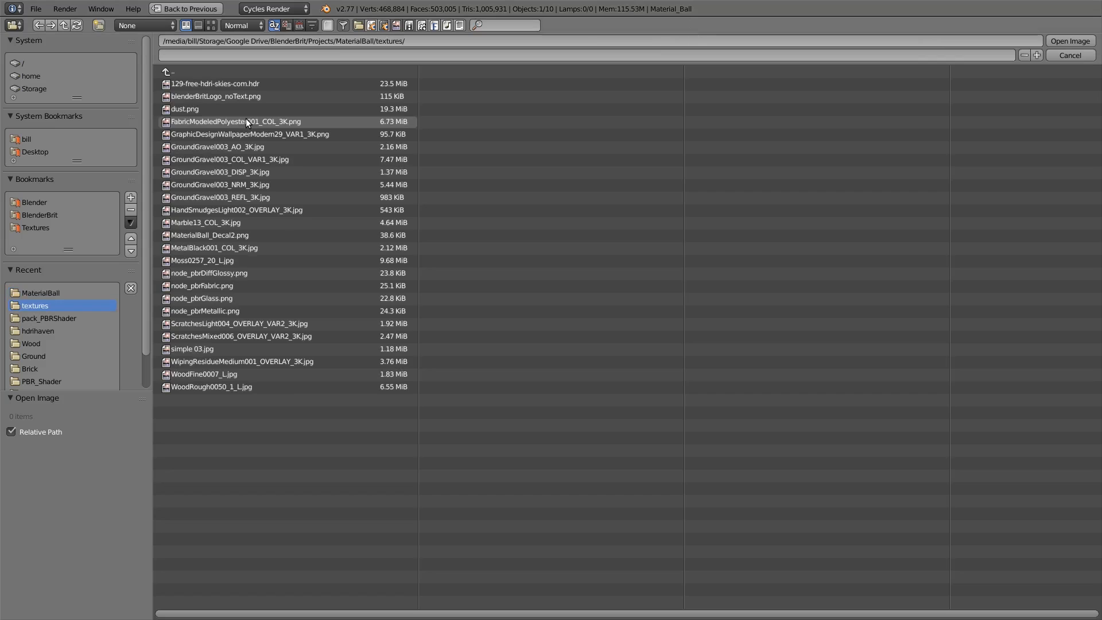
pyautogui.click(211, 25)
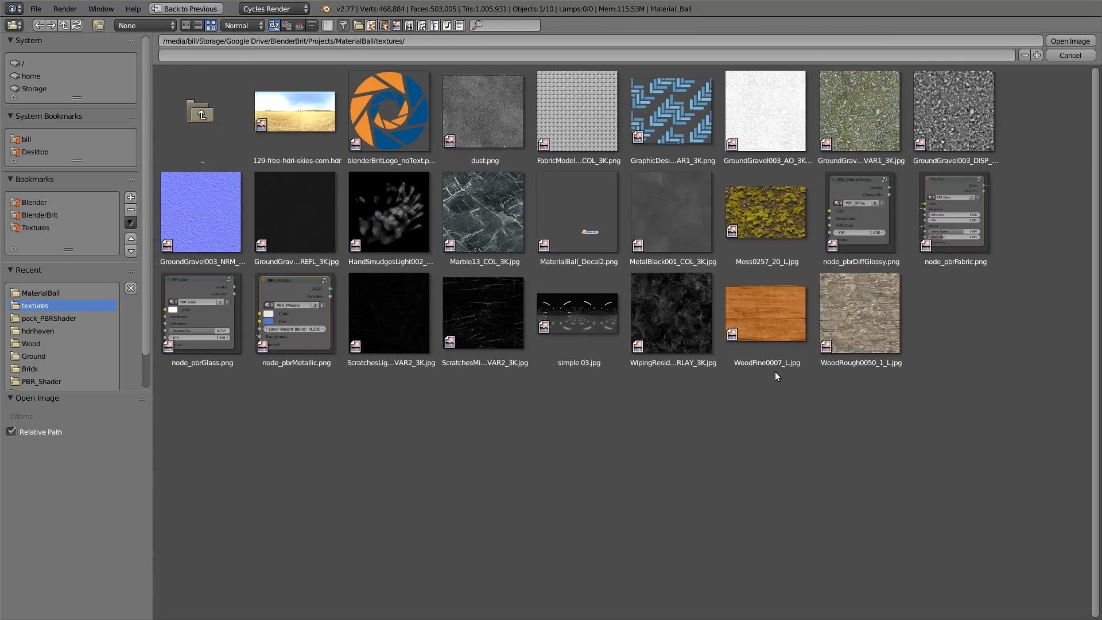
pyautogui.doubleClick(675, 226)
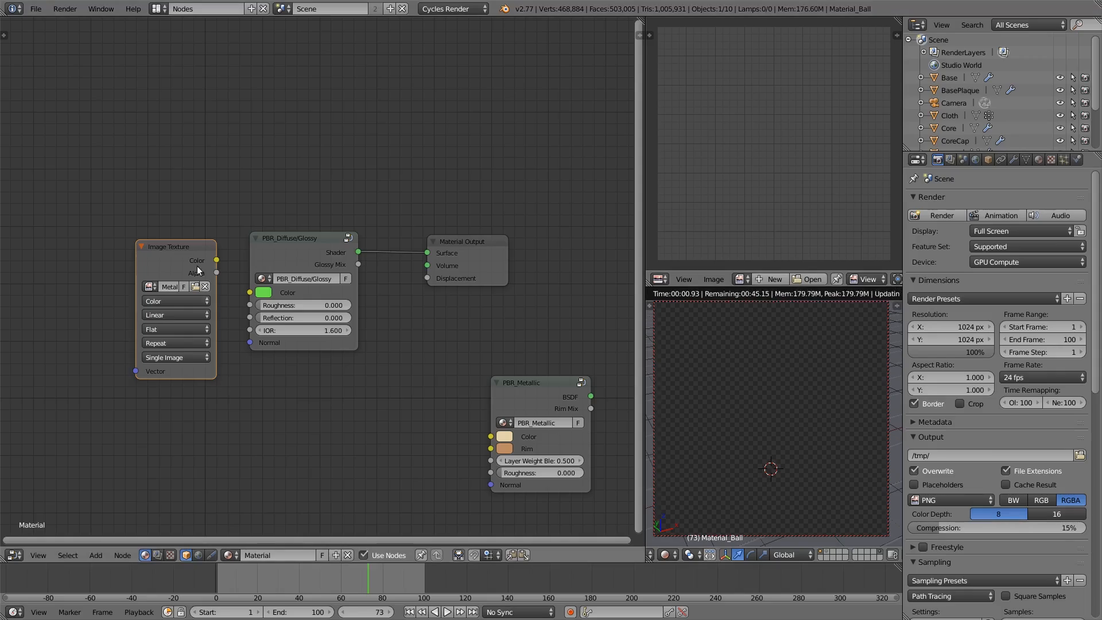
pyautogui.moveTo(197, 266); pyautogui.dragTo(158, 272)
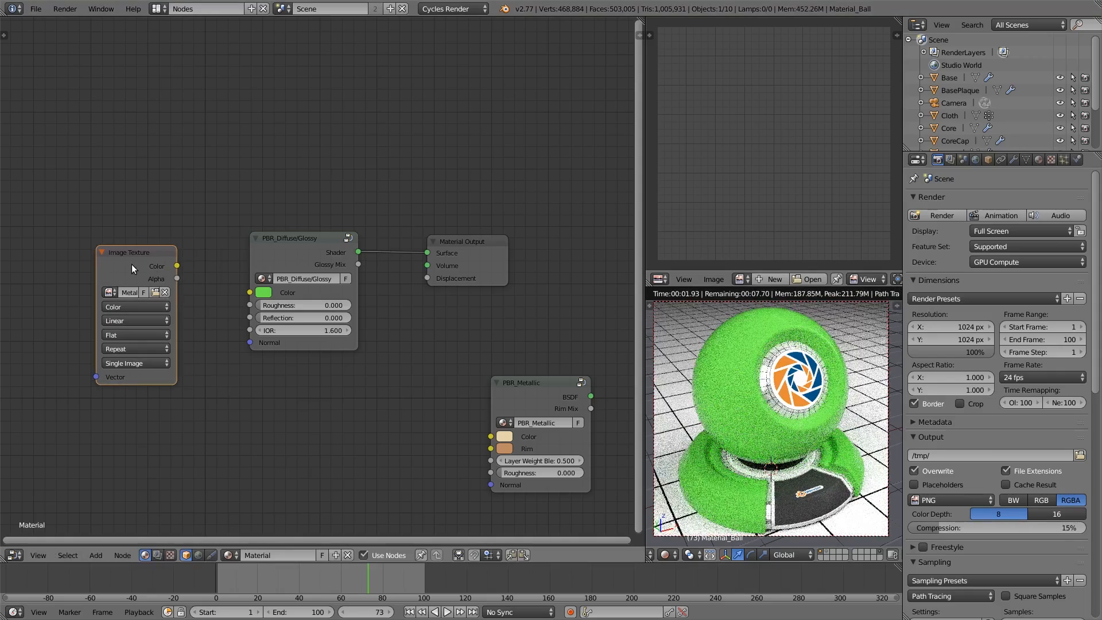
# Add connected Texture Coordinate and Mapping nodes to the Image Texture and shift the texture node slightly up
pyautogui.hotkey('ctrl', 't')
pyautogui.moveTo(186, 391); pyautogui.dragTo(370, 404, button='middle')
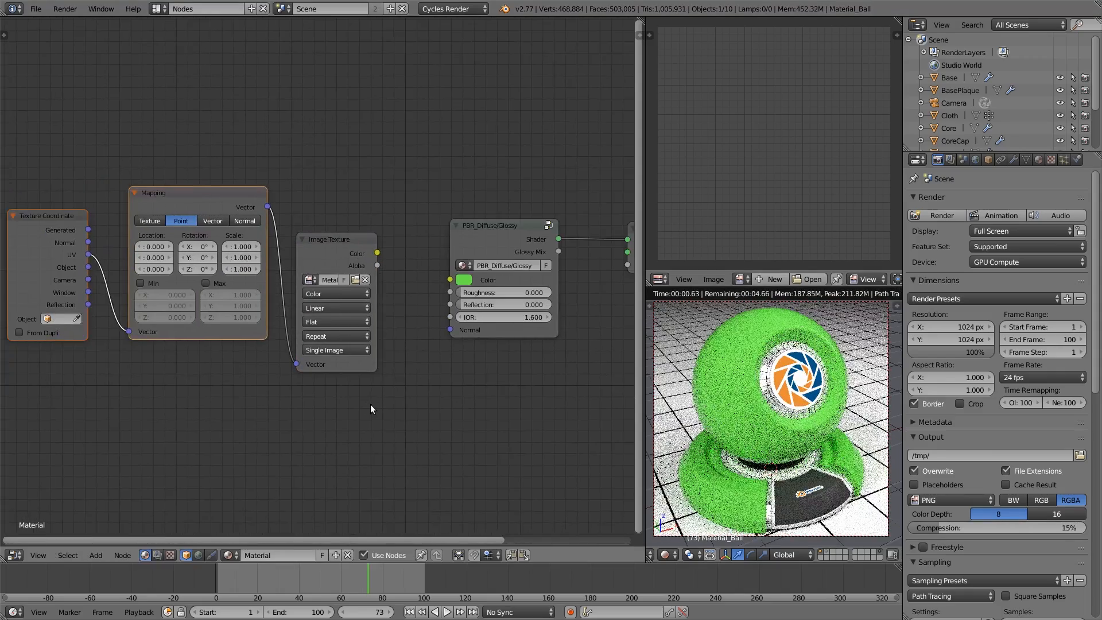
pyautogui.moveTo(344, 253); pyautogui.dragTo(336, 215)
pyautogui.click(335, 256)
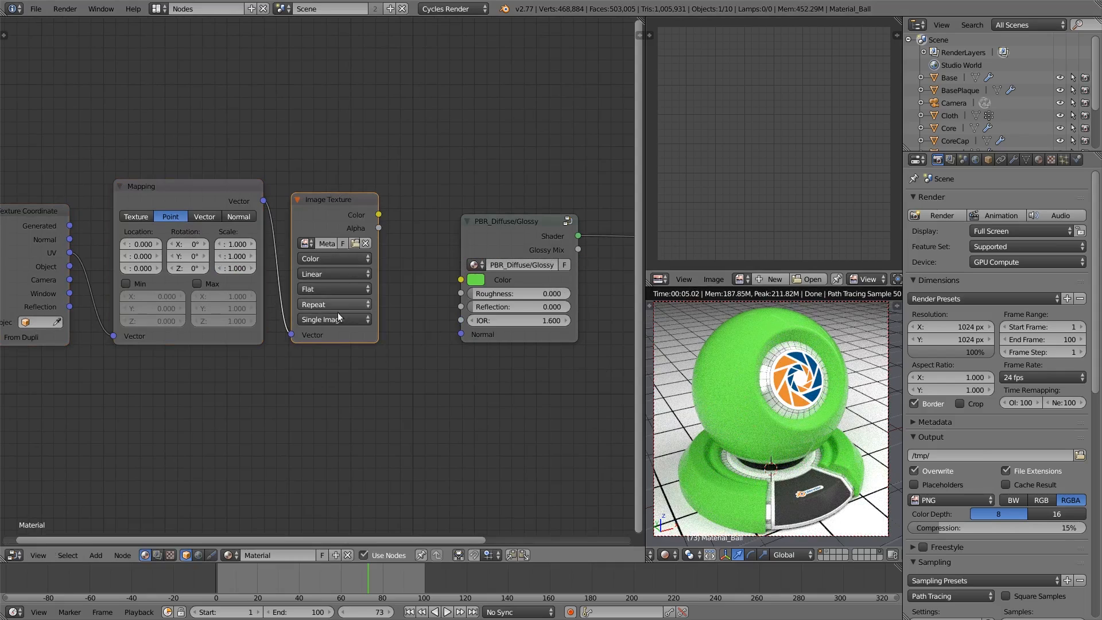
# Change the Image Texture projection from Flat to Box and preview its Color directly on the ball through a Viewer
pyautogui.click(328, 289)
pyautogui.click(347, 261)
pyautogui.moveTo(328, 225); pyautogui.dragTo(335, 207)
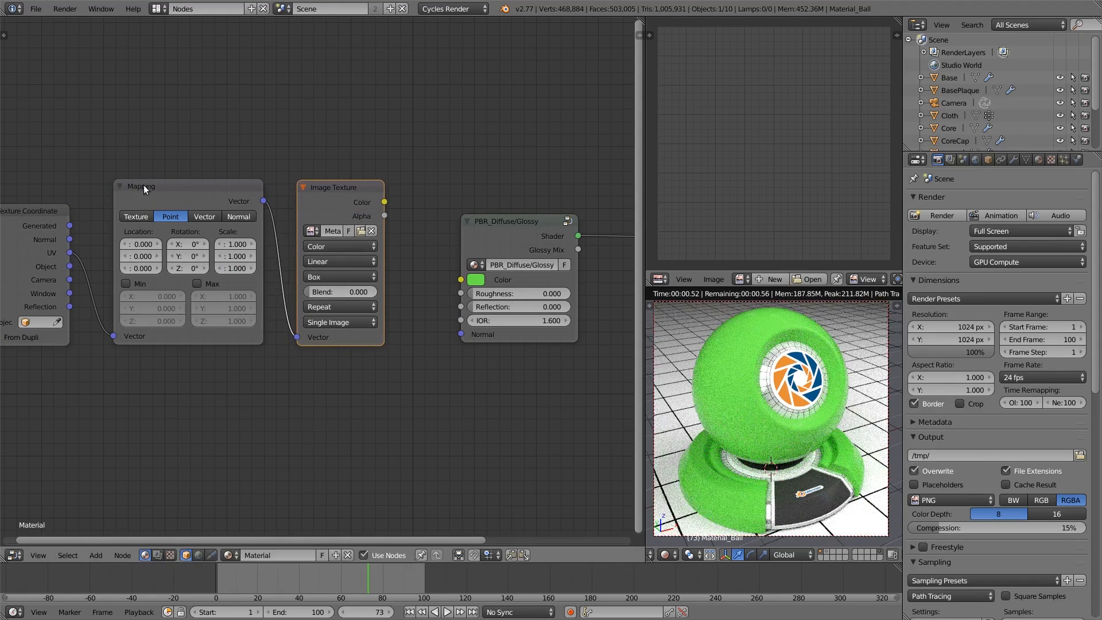
pyautogui.keyDown('ctrl'); pyautogui.keyDown('shift'); pyautogui.click(347, 198); pyautogui.keyUp('shift'); pyautogui.keyUp('ctrl')
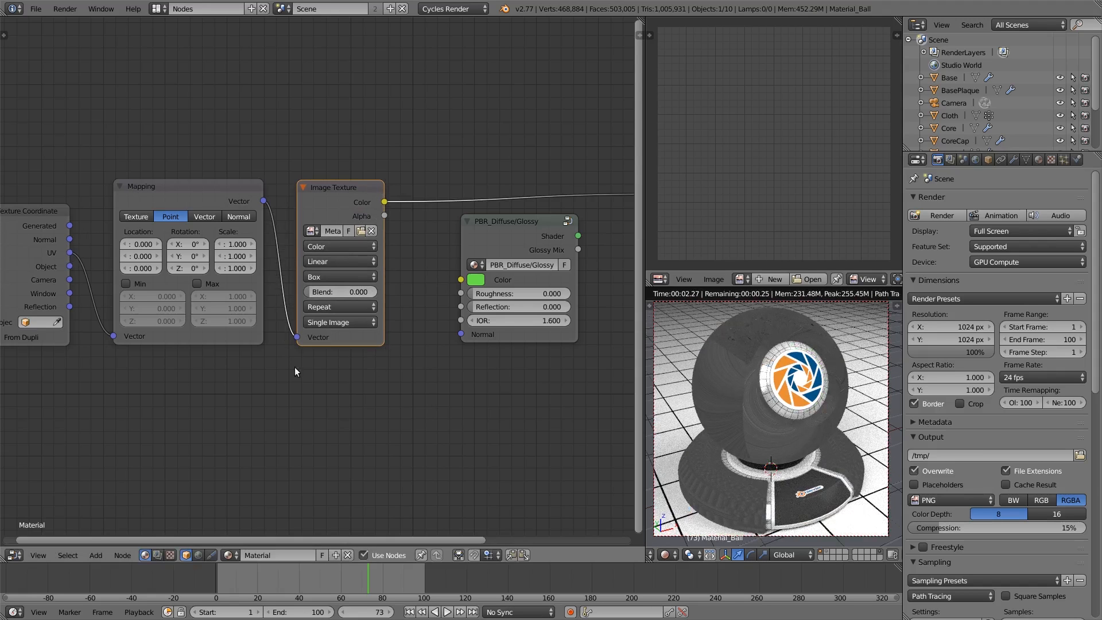
# Feed the Mapping node from the Object coordinates and set the Image Texture's Box Blend to 0.369
pyautogui.scroll(2, 347, 364)
pyautogui.moveTo(75, 258); pyautogui.dragTo(146, 369)
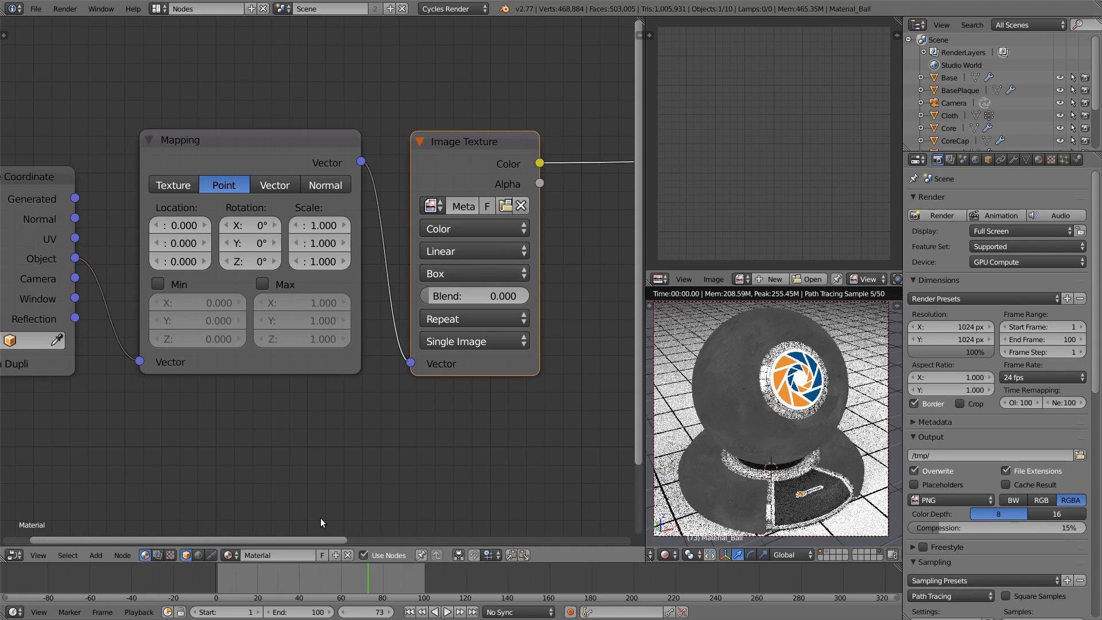
pyautogui.moveTo(471, 297); pyautogui.dragTo(512, 296)
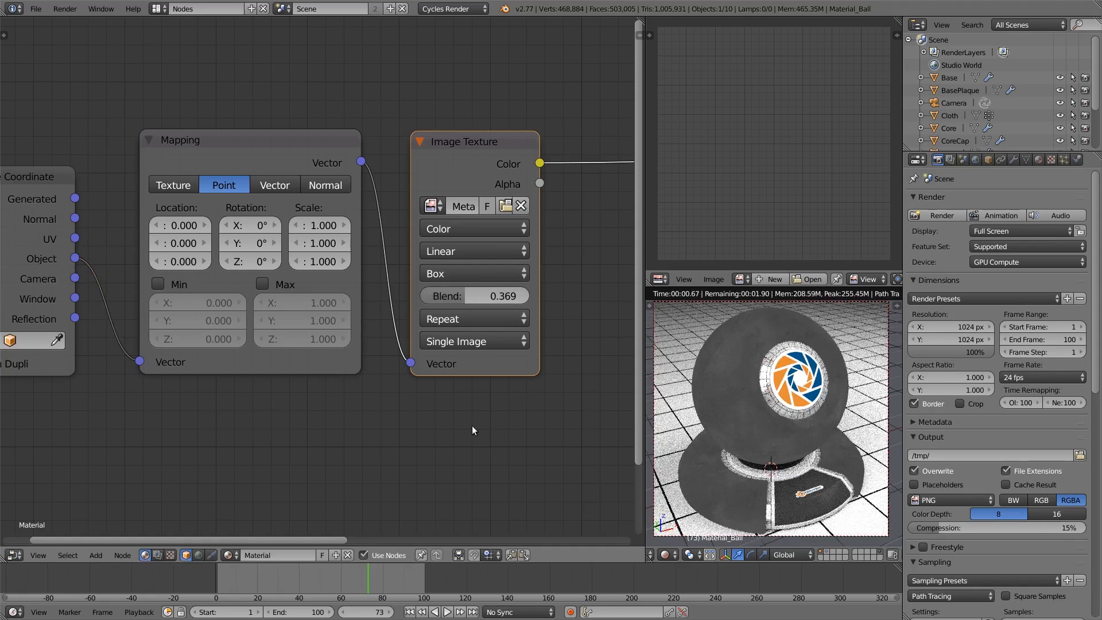
# Move the Texture Coordinate, Mapping and Image Texture nodes together farther away from PBR_Diffuse/Glossy to make room
pyautogui.scroll(-7, 476, 410)
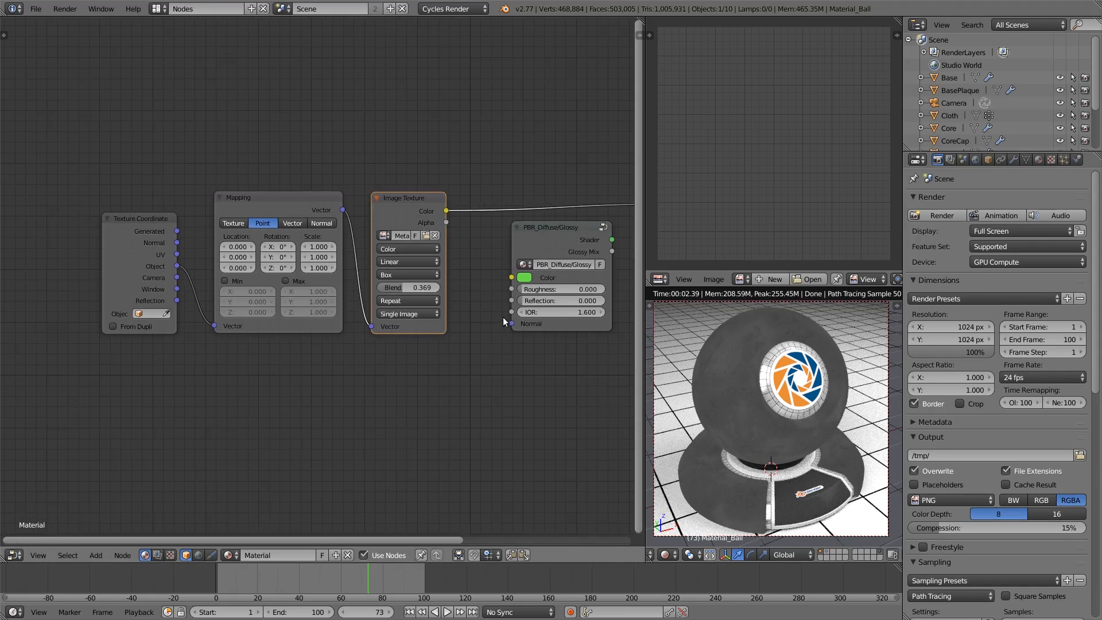
pyautogui.moveTo(503, 319); pyautogui.dragTo(336, 305, button='middle')
pyautogui.scroll(3, 336, 305)
pyautogui.scroll(-7, 337, 304)
pyautogui.keyDown('shift'); pyautogui.rightClick(172, 211); pyautogui.keyUp('shift')
pyautogui.keyDown('shift'); pyautogui.rightClick(69, 226); pyautogui.keyUp('shift')
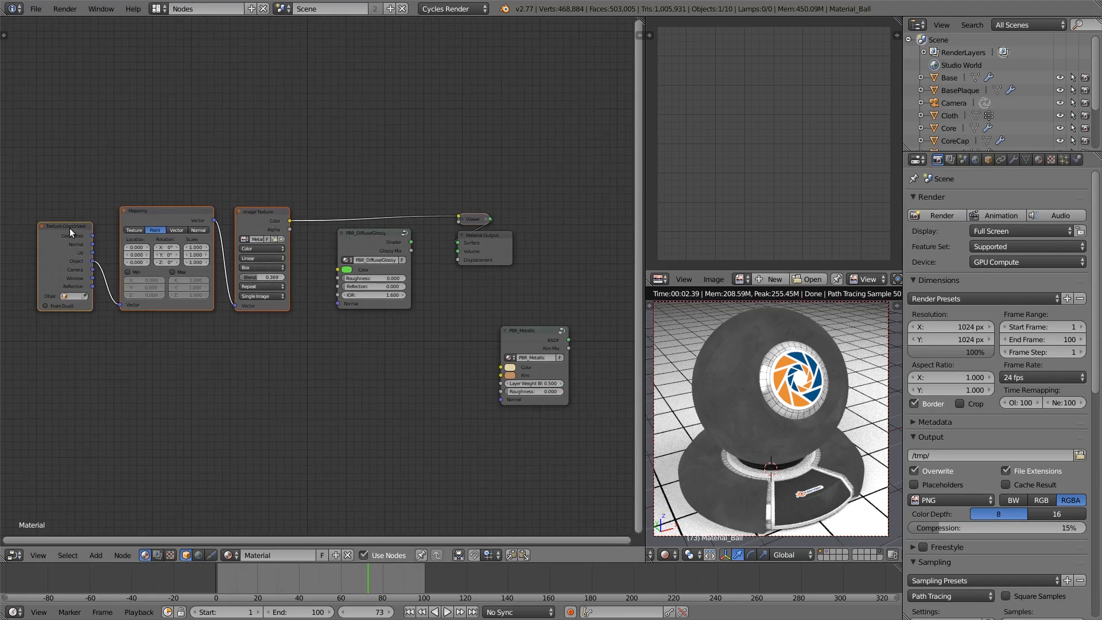
pyautogui.press('g')
pyautogui.click(145, 237)
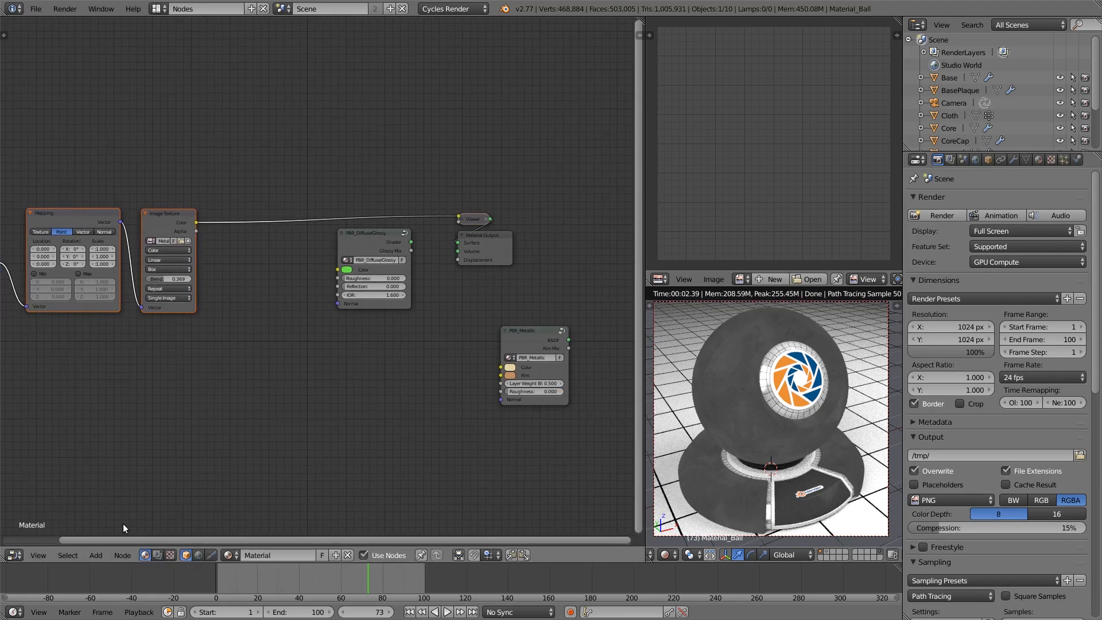
# Add a Hue Saturation Value node on the link between the Image Texture's Color output and the Viewer
pyautogui.click(92, 554)
pyautogui.moveTo(128, 481)
pyautogui.click(205, 524)
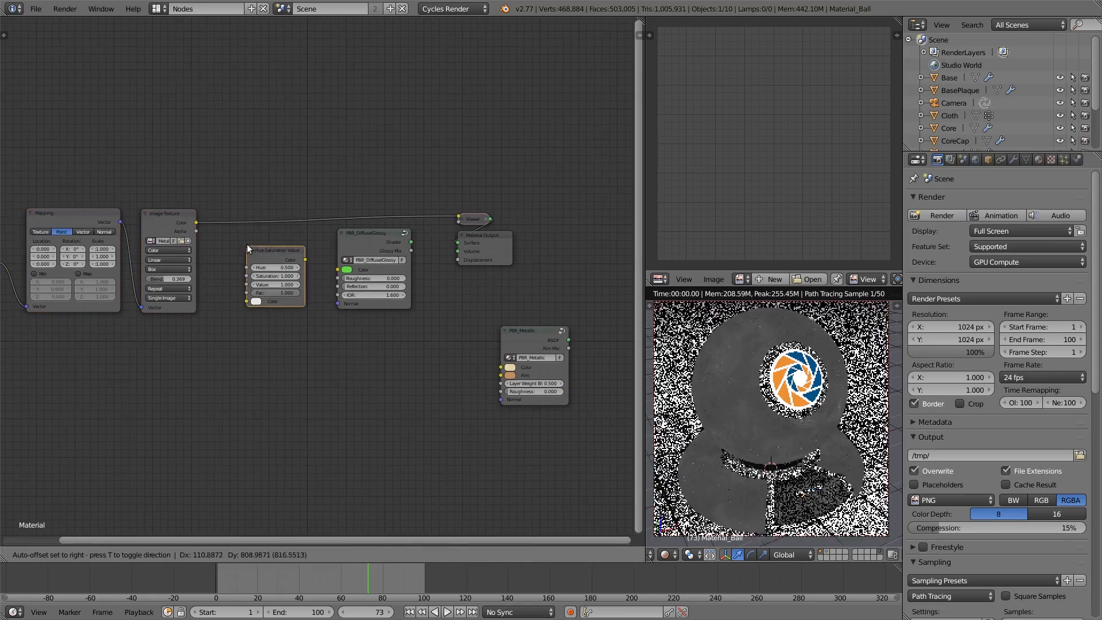
pyautogui.click(250, 230)
pyautogui.scroll(3, 319, 333)
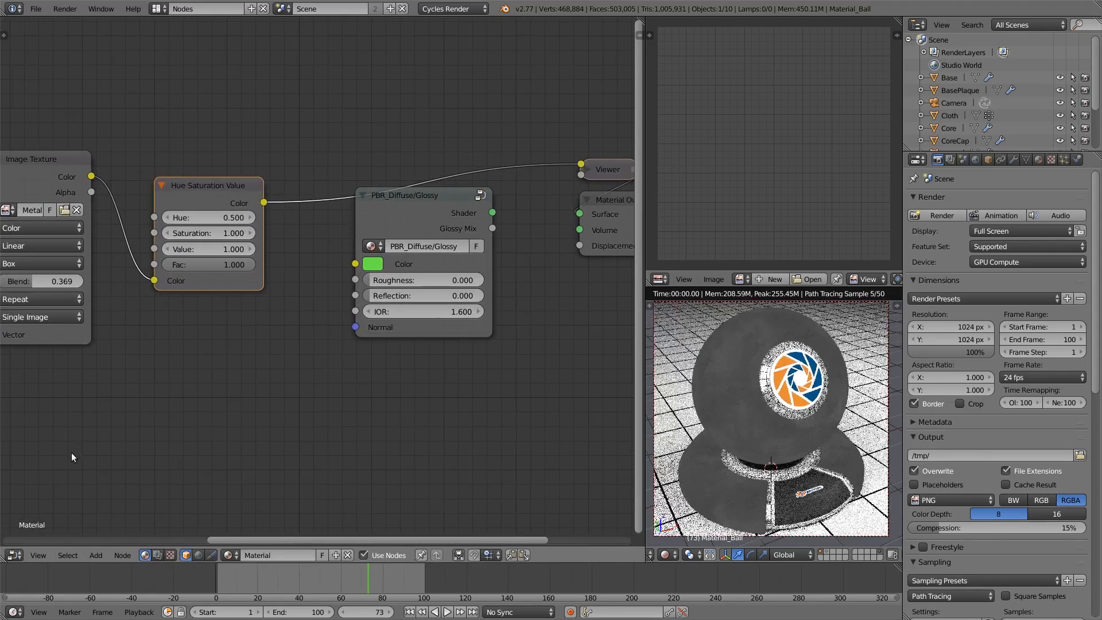
# Replace the Hue Saturation Value node with a Bright/Contrast node fed by the Image Texture's Color and linked to the Viewer
pyautogui.press('x')
pyautogui.click(96, 555)
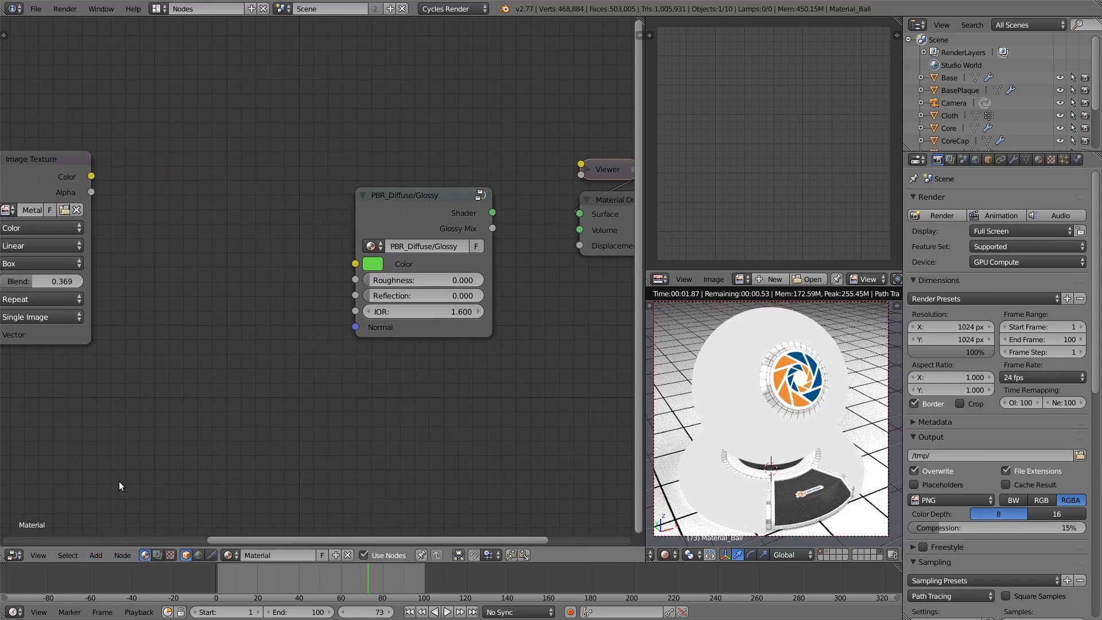
pyautogui.click(96, 555)
pyautogui.moveTo(115, 479)
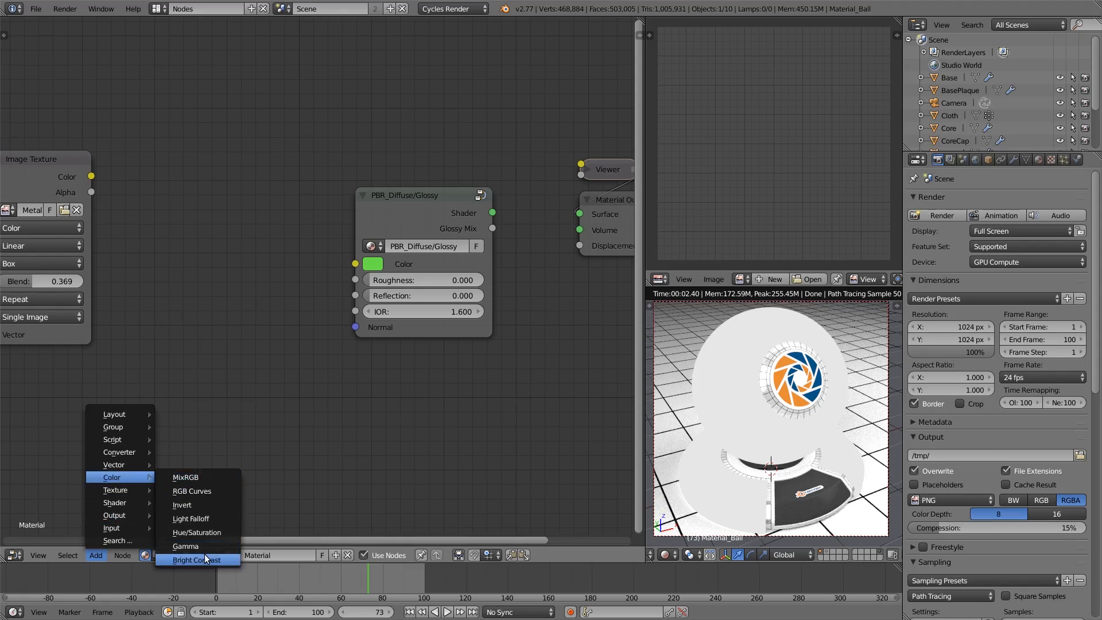
pyautogui.click(195, 560)
pyautogui.click(166, 178)
pyautogui.moveTo(91, 176); pyautogui.dragTo(168, 219)
# Try a Bright value of -0.07 on the Bright/Contrast node and settle on -0.05
pyautogui.scroll(3, 213, 334)
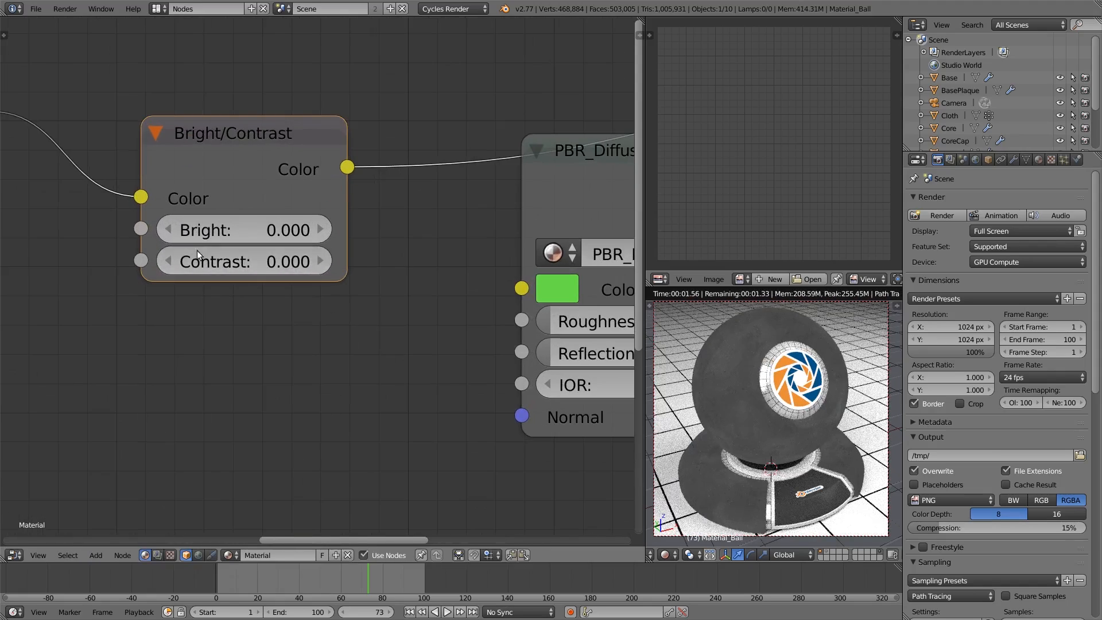
pyautogui.click(249, 230)
pyautogui.write('-')
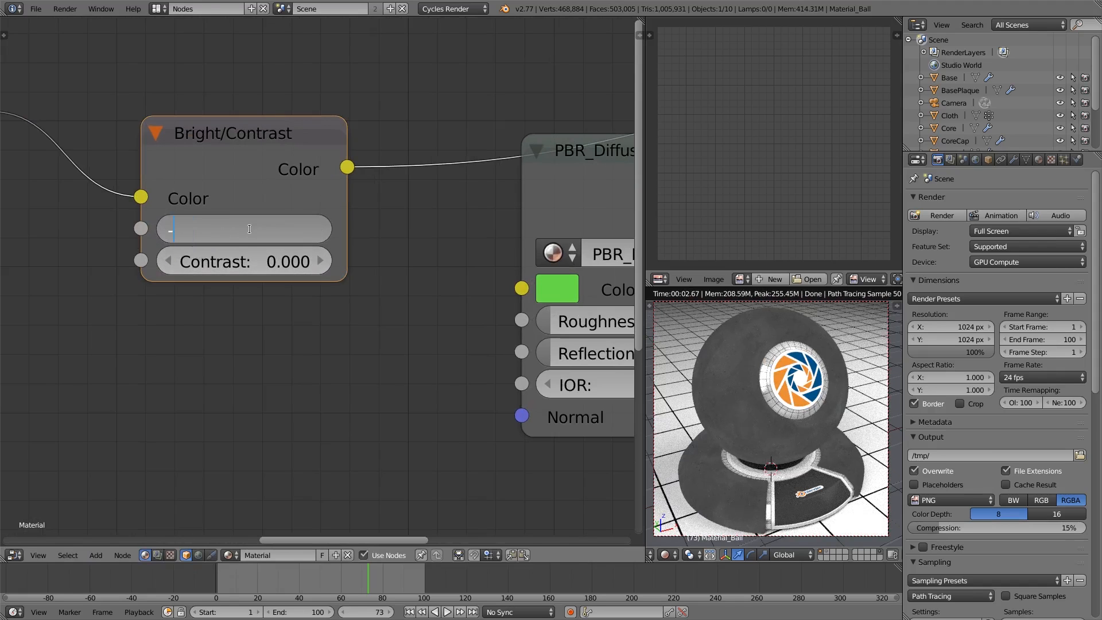
pyautogui.write('.07')
pyautogui.press('Return')
pyautogui.click(250, 228)
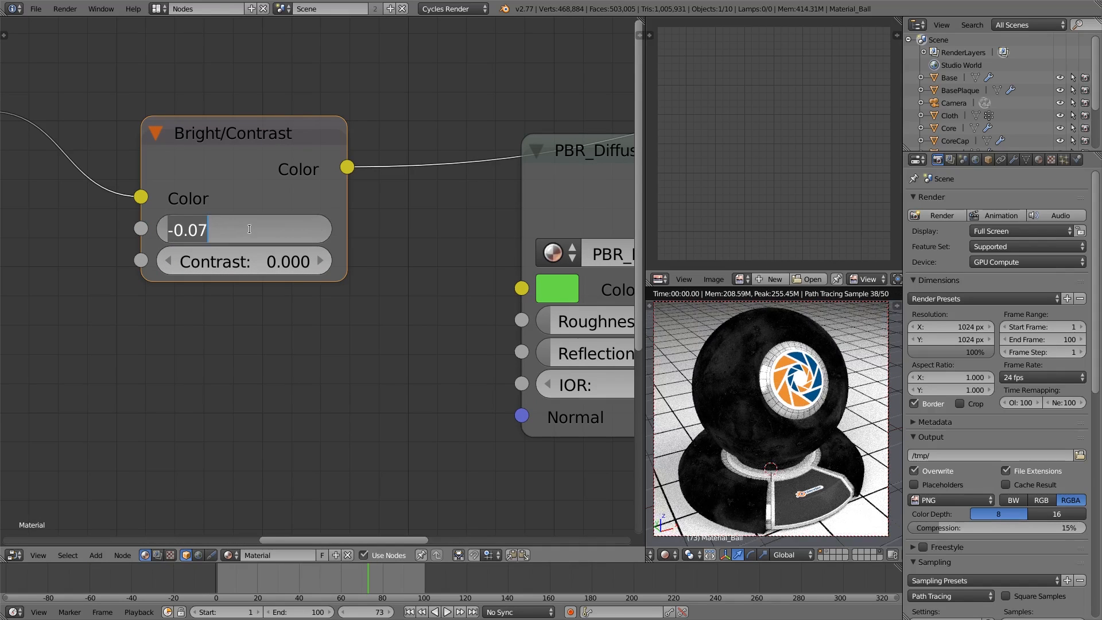
pyautogui.write('-.05')
pyautogui.press('Return')
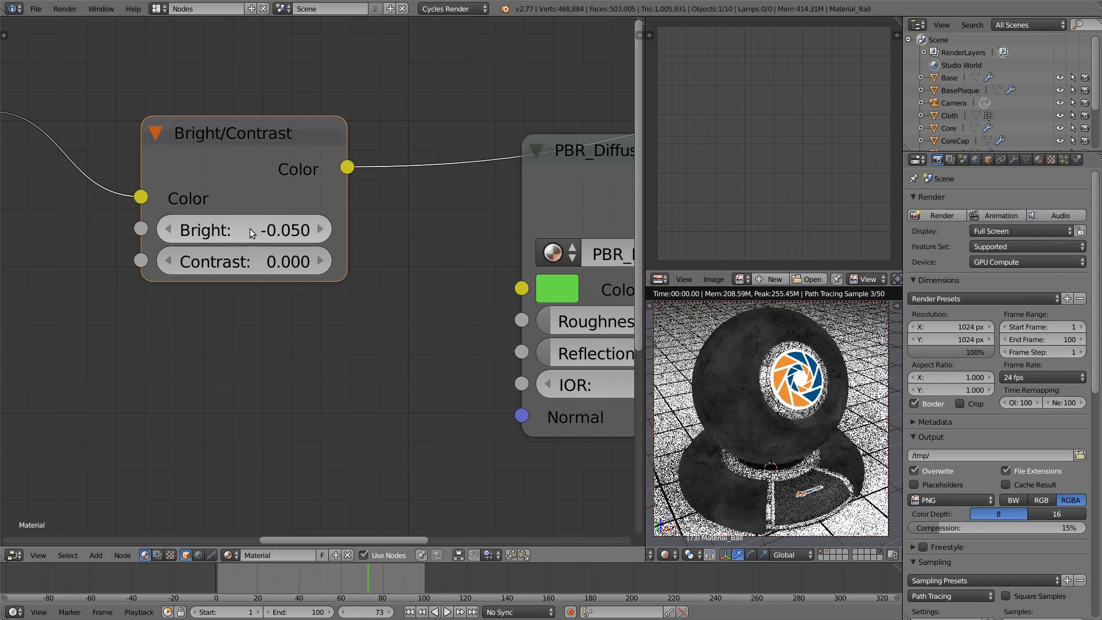
# Link the Bright/Contrast Color output to PBR_Diffuse/Glossy's Color input and send the group's Shader to the Material Output
pyautogui.scroll(-3, 304, 206)
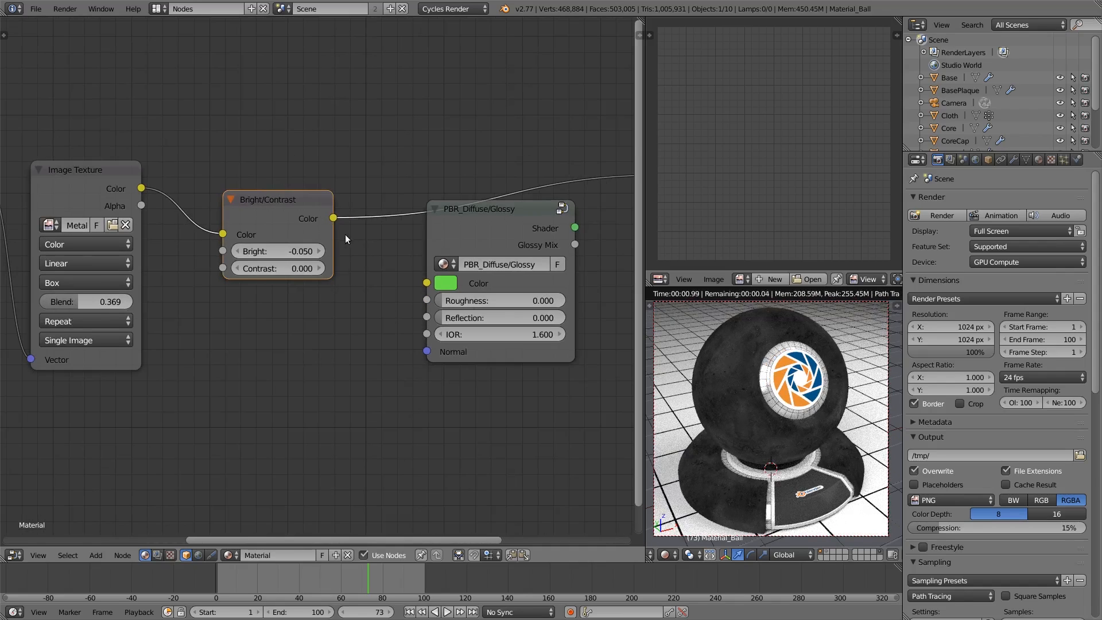
pyautogui.moveTo(333, 218); pyautogui.dragTo(426, 282)
pyautogui.keyDown('ctrl'); pyautogui.keyDown('shift'); pyautogui.click(508, 238); pyautogui.keyUp('shift'); pyautogui.keyUp('ctrl')
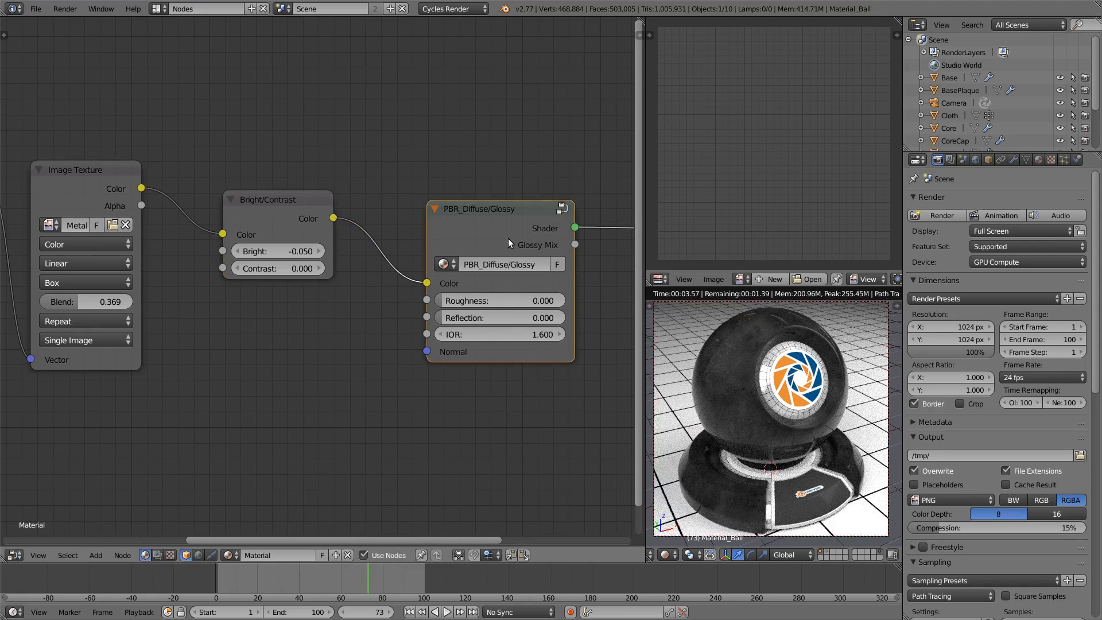
# Move the Texture Coordinate, Mapping, Image Texture and Bright/Contrast nodes closer together and farther away from PBR_Diffuse/Glossy
pyautogui.scroll(-3, 318, 294)
pyautogui.scroll(-2, 380, 316)
pyautogui.scroll(3, 262, 353)
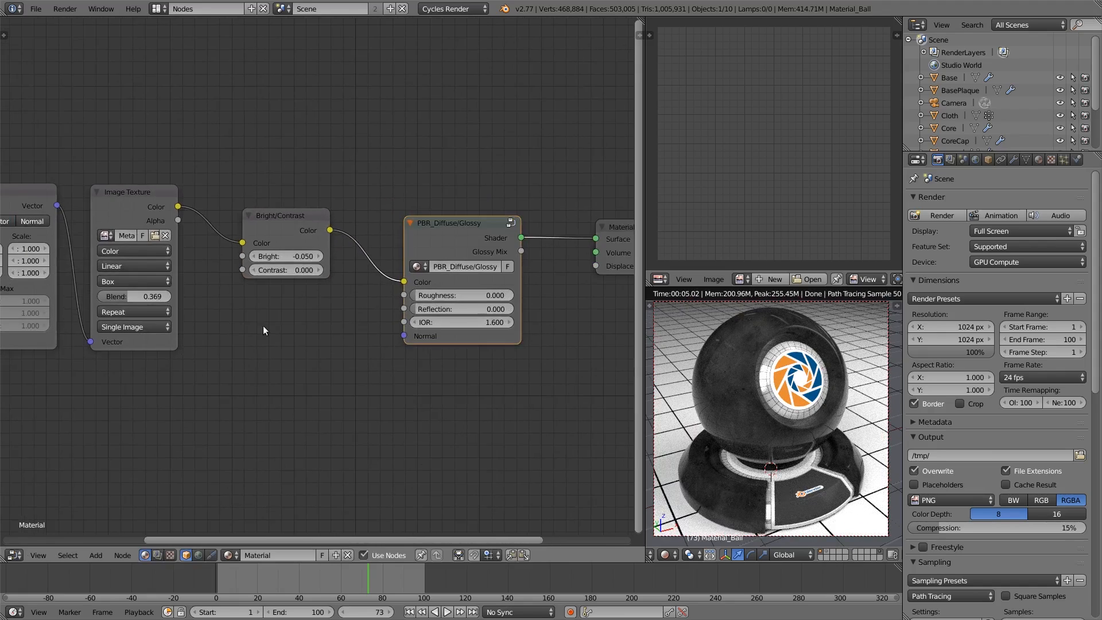
pyautogui.scroll(-3, 262, 341)
pyautogui.moveTo(260, 295); pyautogui.dragTo(445, 350, button='middle')
pyautogui.moveTo(125, 303); pyautogui.dragTo(40, 293)
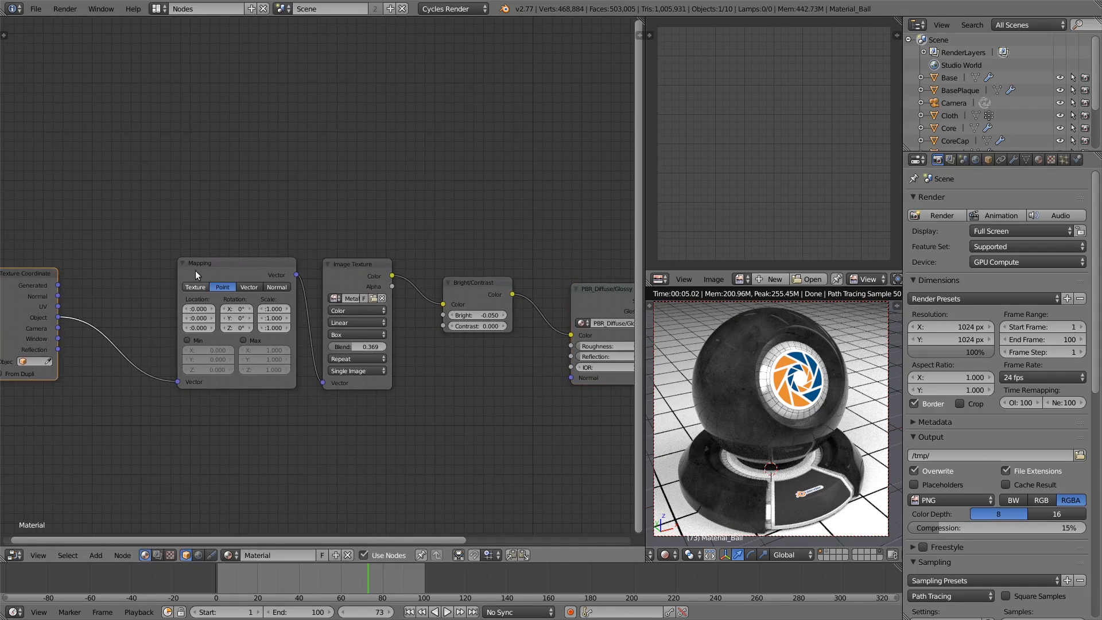
pyautogui.moveTo(216, 265); pyautogui.dragTo(123, 270)
pyautogui.moveTo(374, 269); pyautogui.dragTo(276, 273)
pyautogui.moveTo(479, 282); pyautogui.dragTo(349, 280)
pyautogui.press('Home')
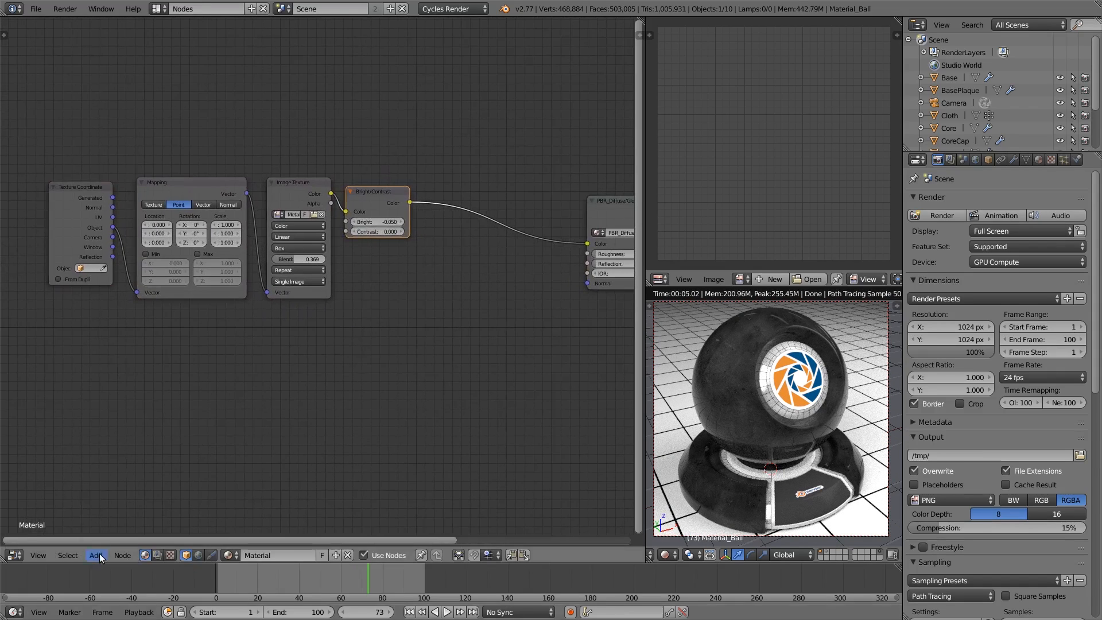
# Add a Frame node below the metal texture nodes
pyautogui.click(99, 554)
pyautogui.moveTo(130, 415)
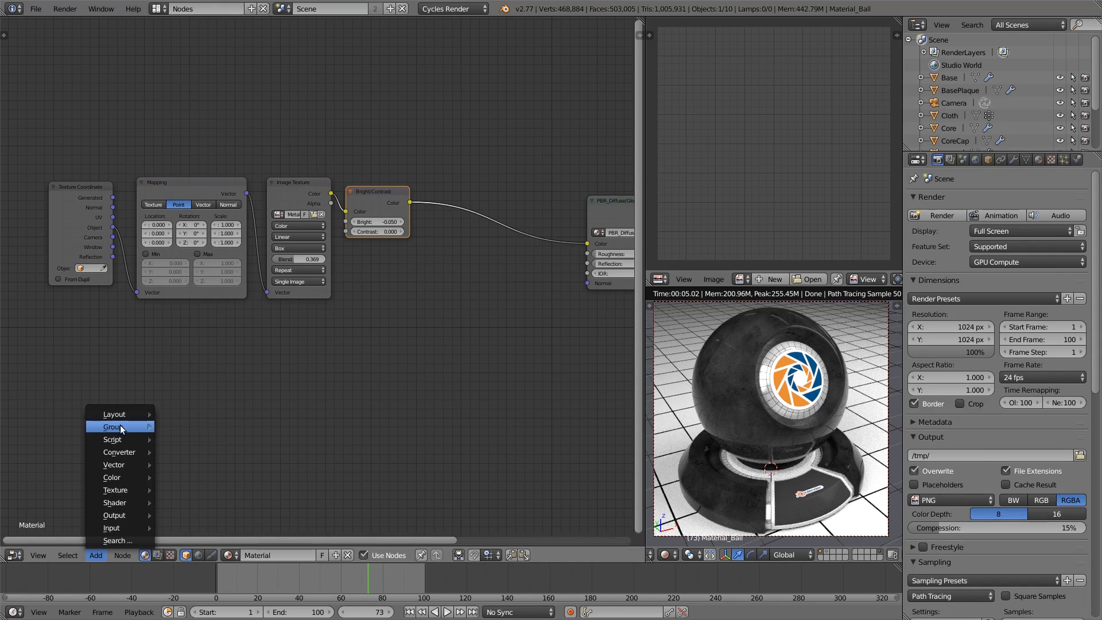
pyautogui.click(182, 415)
pyautogui.click(257, 276)
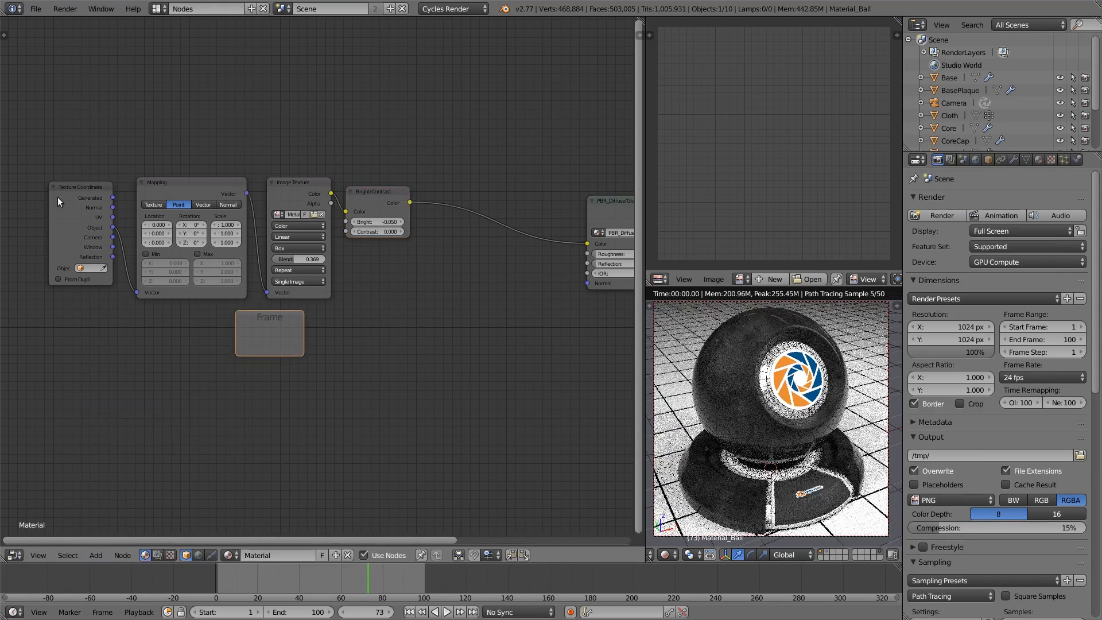
# Enclose the Texture Coordinate, Mapping, Image Texture and Bright/Contrast nodes in the frame and move it above PBR_Diffuse/Glossy
pyautogui.press('a')
pyautogui.press('b')
pyautogui.moveTo(29, 163); pyautogui.dragTo(413, 241)
pyautogui.press('g')
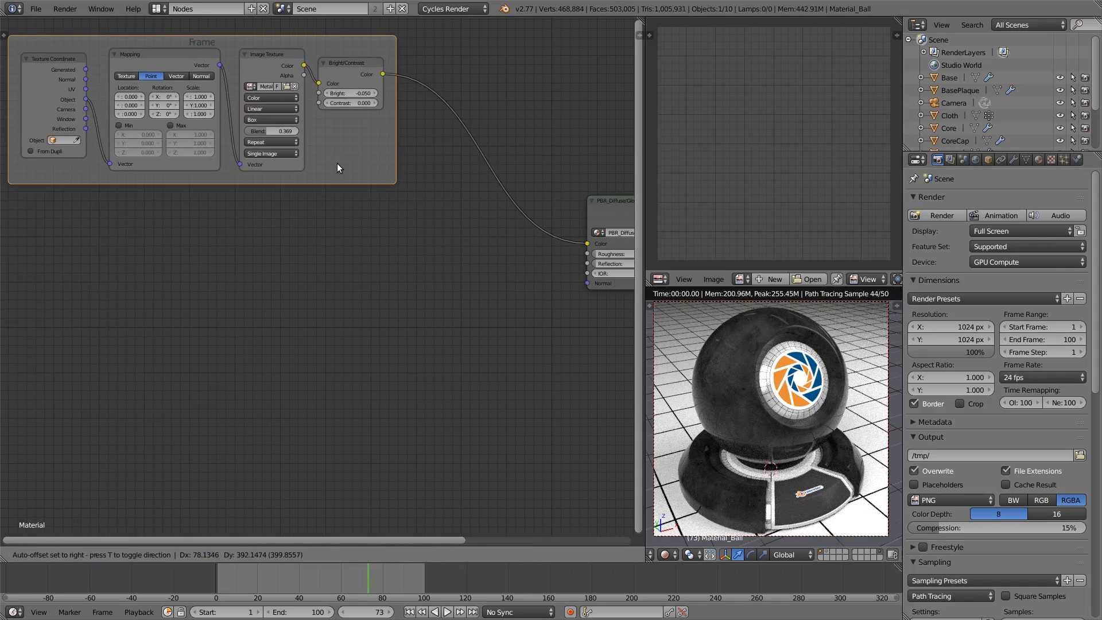
pyautogui.click(343, 162)
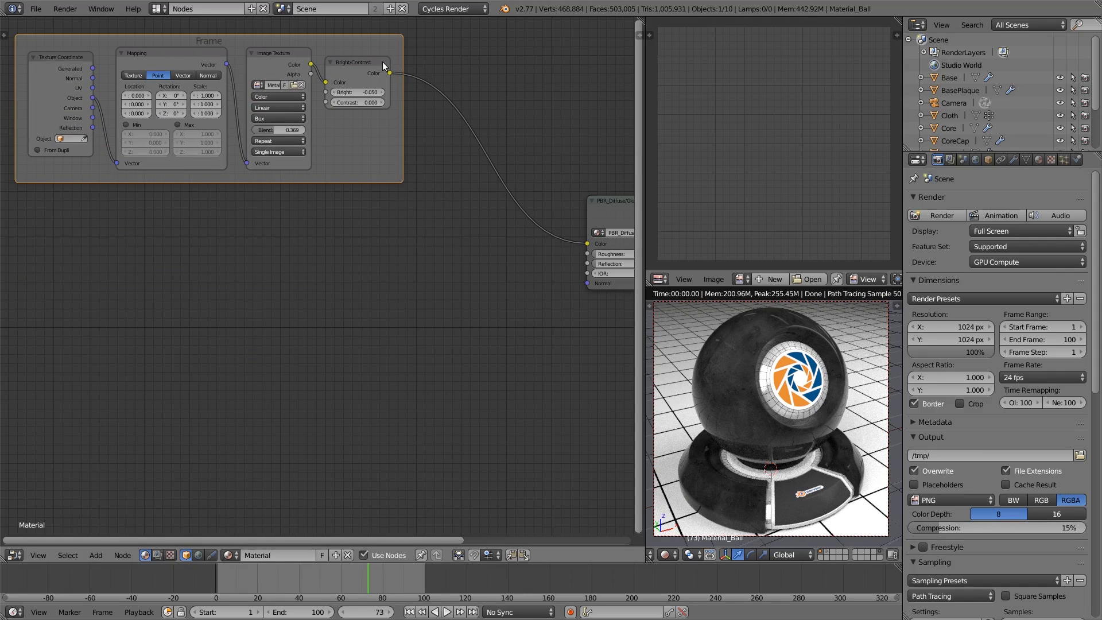
# Add a new Image Texture node below the frame and place a duplicate of it directly underneath
pyautogui.click(96, 555)
pyautogui.moveTo(132, 464)
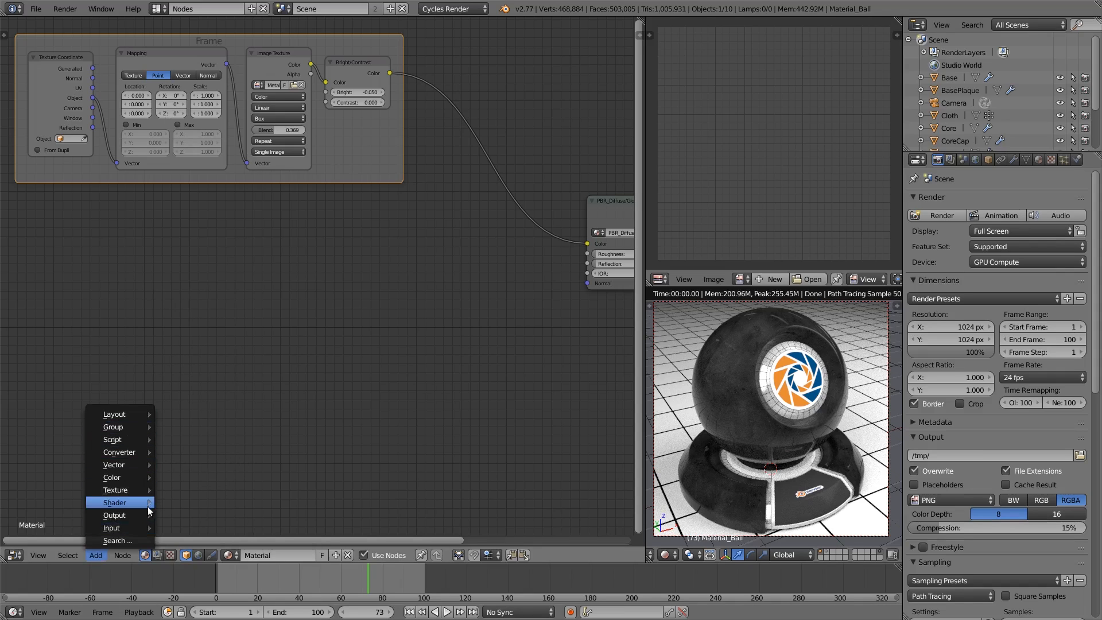
pyautogui.moveTo(148, 531)
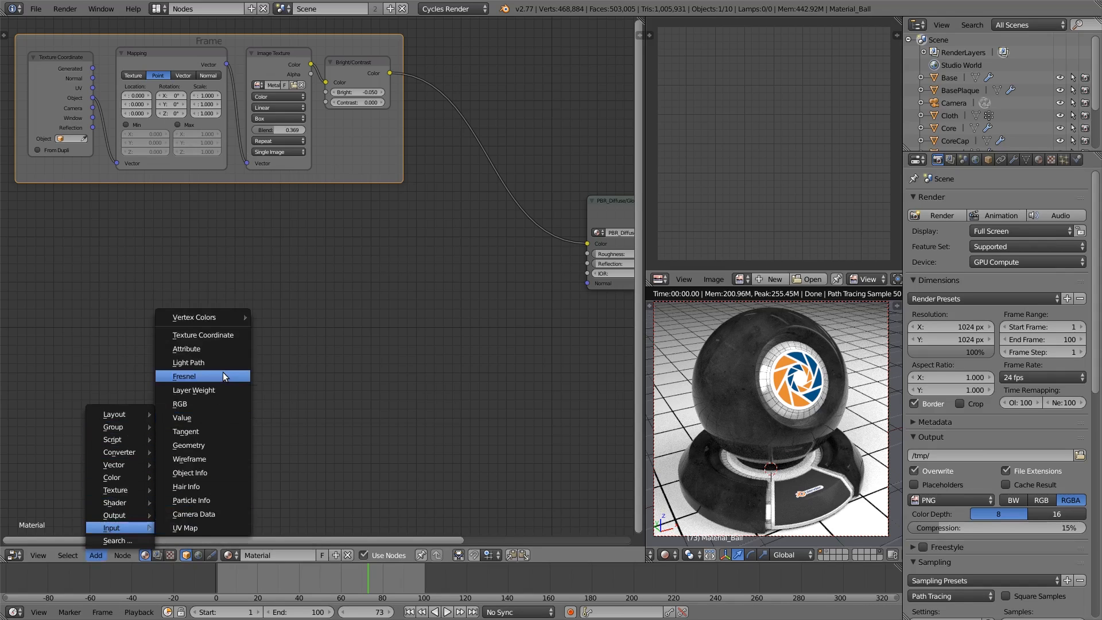
pyautogui.moveTo(130, 489)
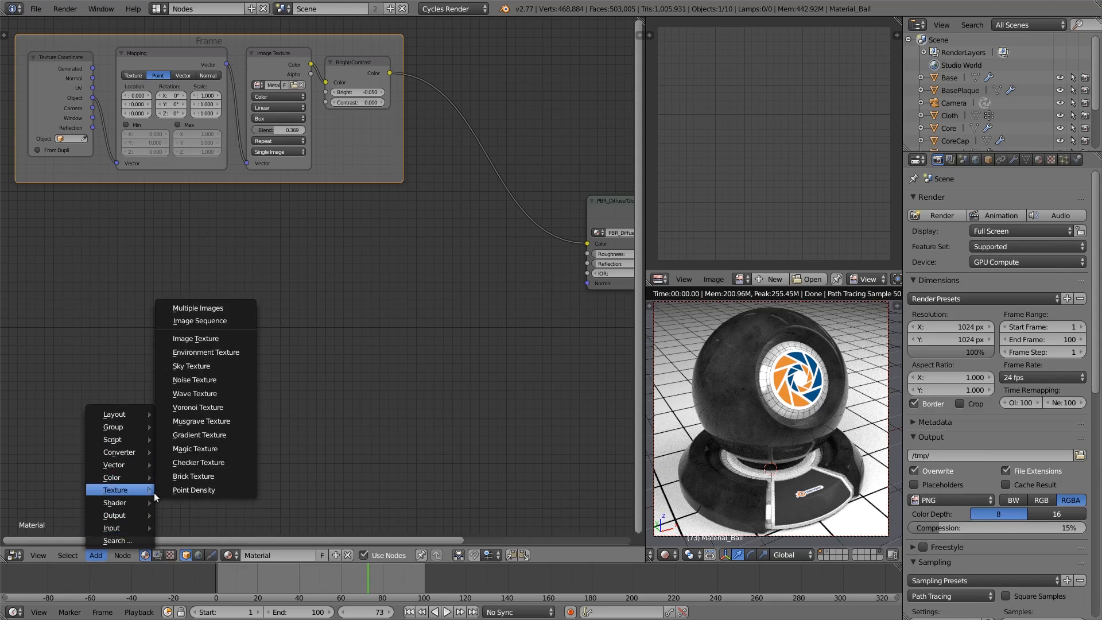
pyautogui.click(202, 340)
pyautogui.click(217, 223)
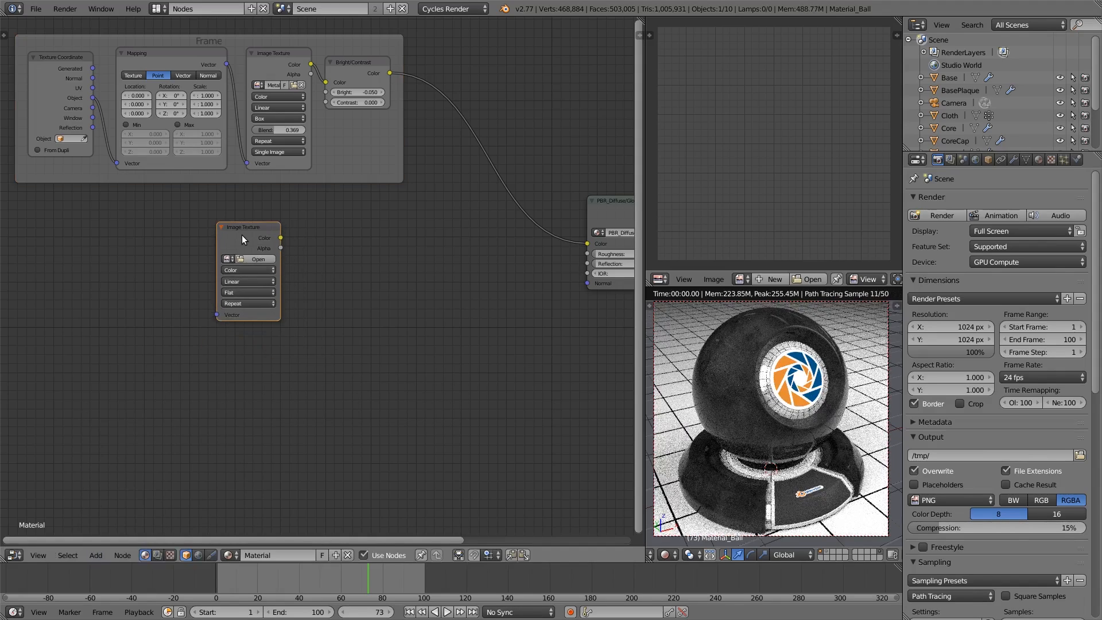
pyautogui.hotkey('shift', 'd')
pyautogui.click(242, 343)
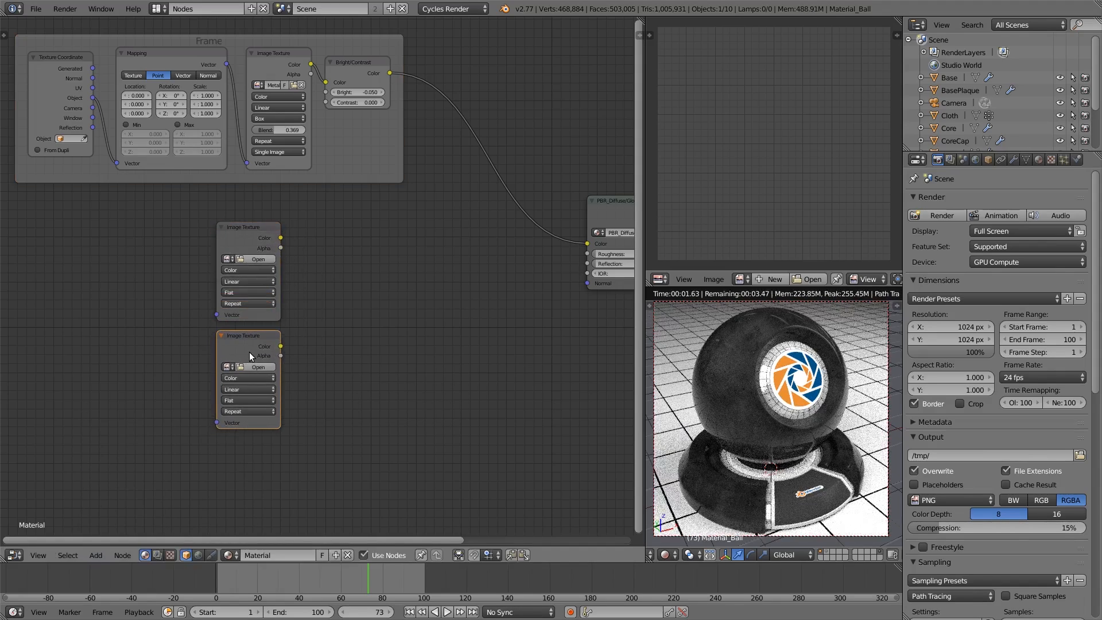
# Add Mapping and Texture Coordinate nodes to each of the two empty Image Texture nodes
pyautogui.hotkey('ctrl', 't')
pyautogui.click(253, 259)
pyautogui.click(1079, 57)
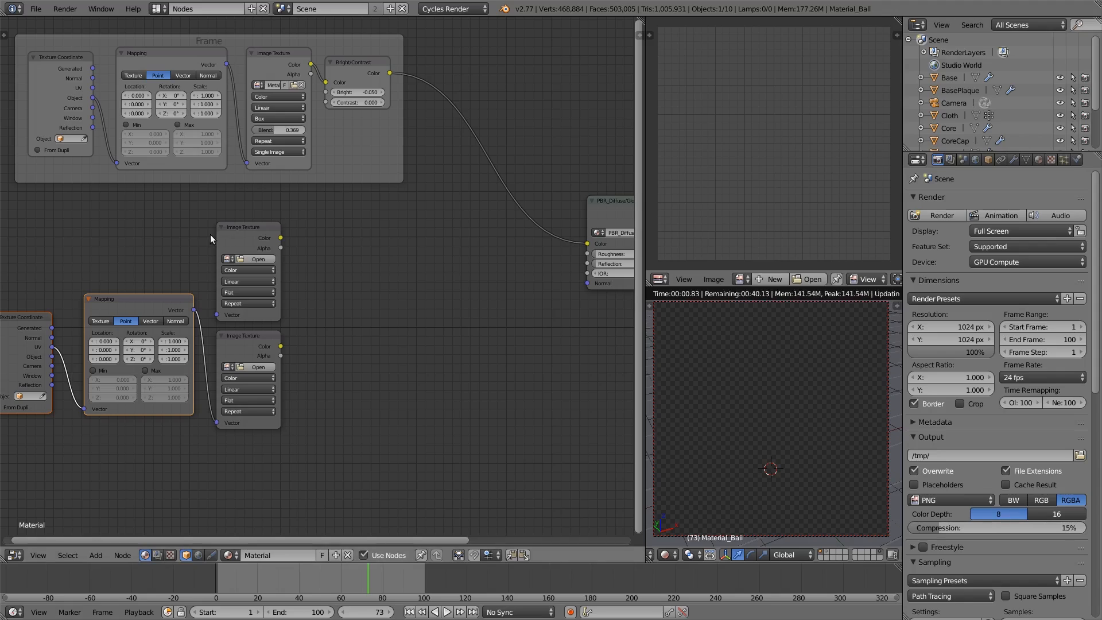
pyautogui.click(235, 234)
pyautogui.hotkey('ctrl', 't')
# Move the lower Texture Coordinate, Mapping and Image Texture nodes down together to separate them from the upper set
pyautogui.click(168, 313)
pyautogui.keyDown('shift'); pyautogui.click(228, 347); pyautogui.keyUp('shift')
pyautogui.keyDown('shift'); pyautogui.click(32, 339); pyautogui.keyUp('shift')
pyautogui.press('g')
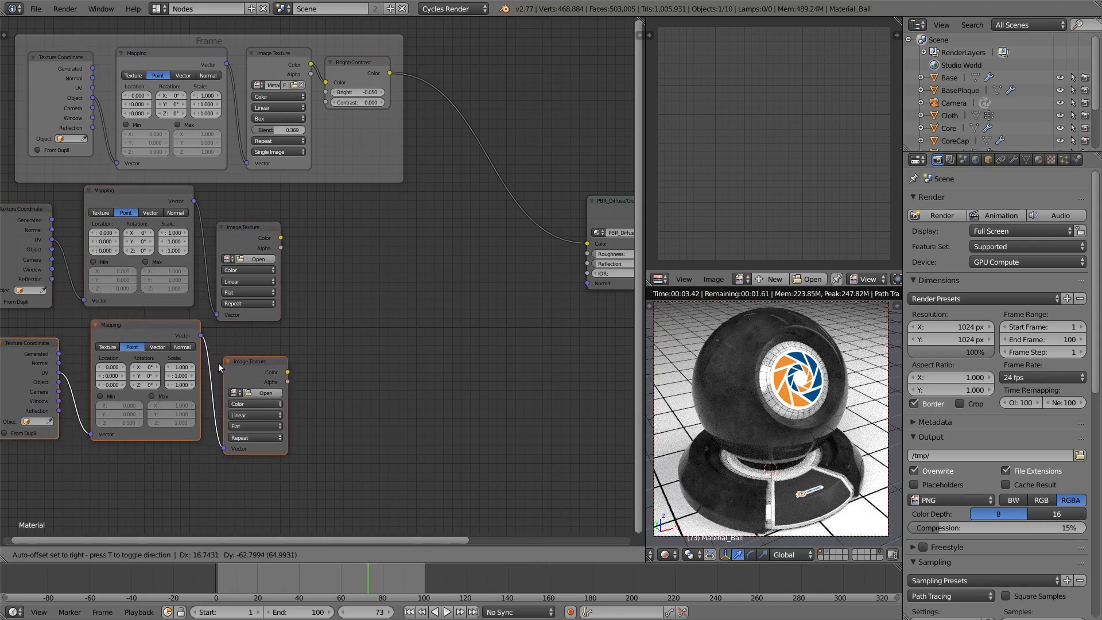
pyautogui.click(206, 364)
# Load ScratchesLight004_OVERLAY_VAR2_3K.jpg from the textures folder into the upper empty Image Texture, browsing the files as thumbnails
pyautogui.click(268, 257)
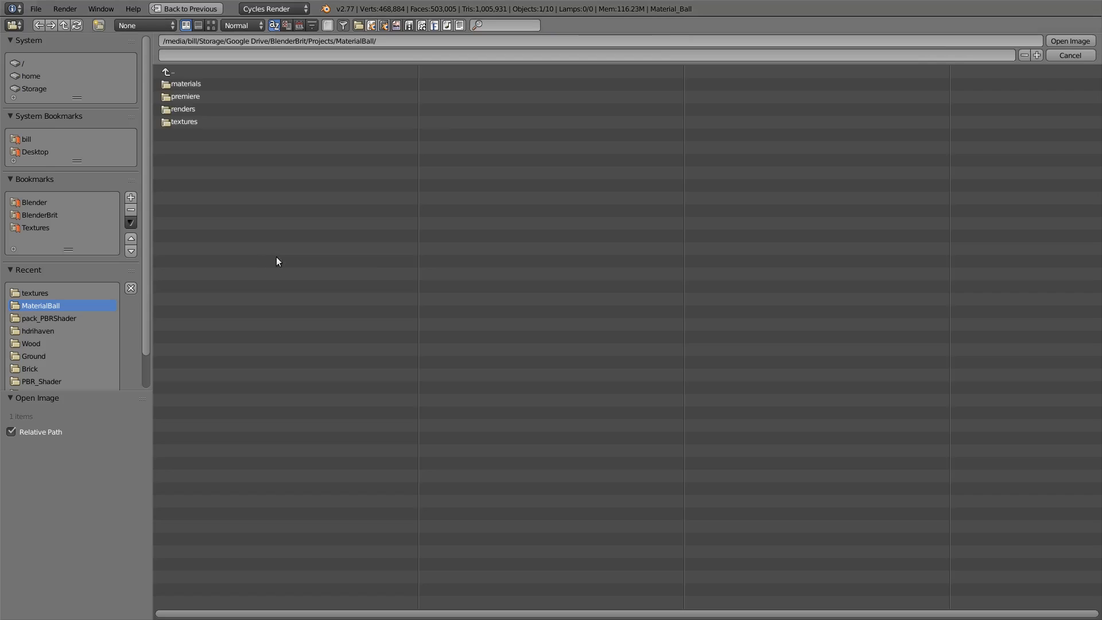
pyautogui.click(235, 124)
pyautogui.click(210, 25)
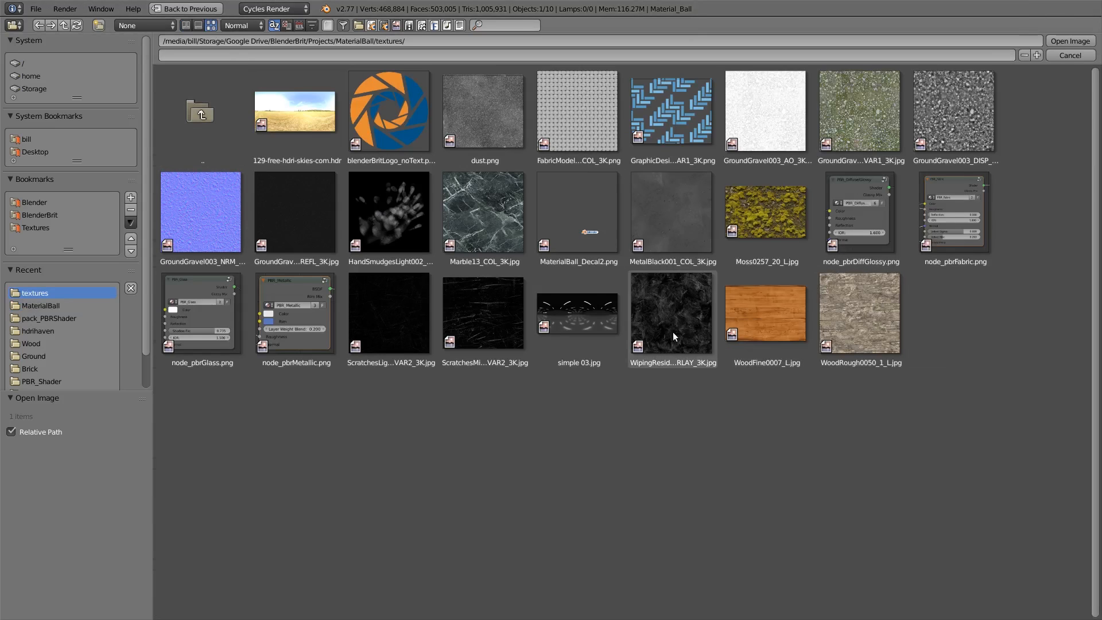
pyautogui.click(406, 336)
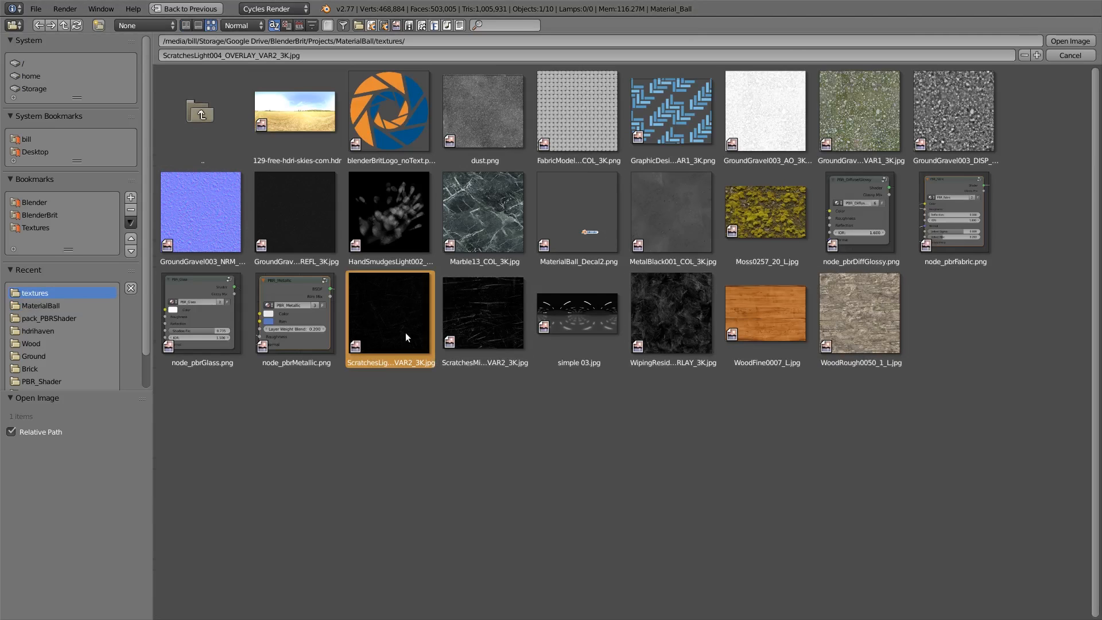
pyautogui.doubleClick(405, 333)
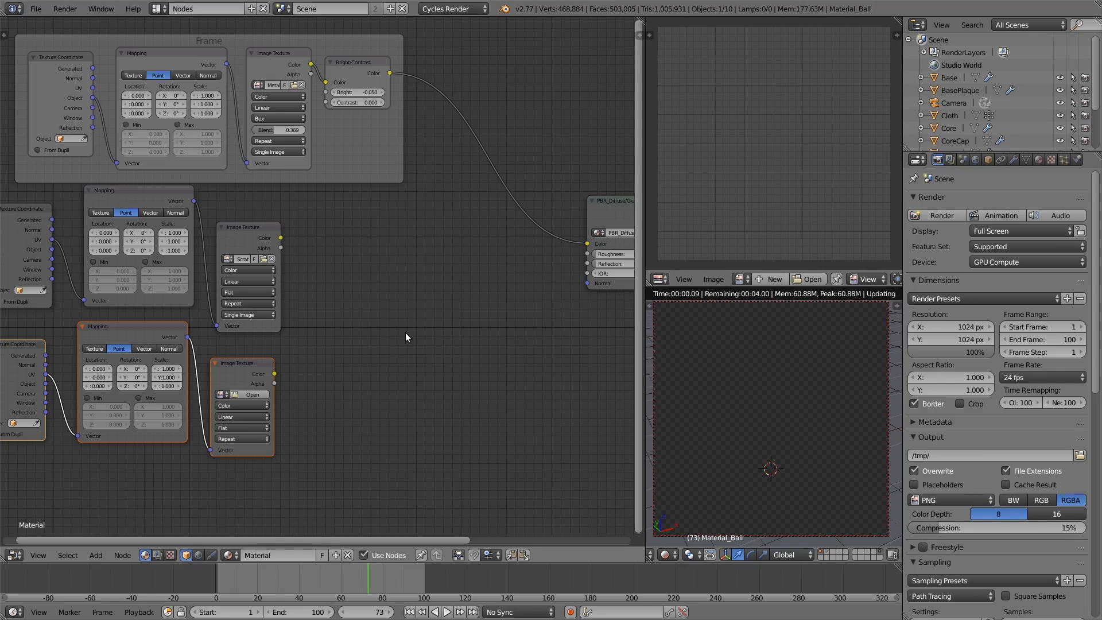
pyautogui.click(253, 395)
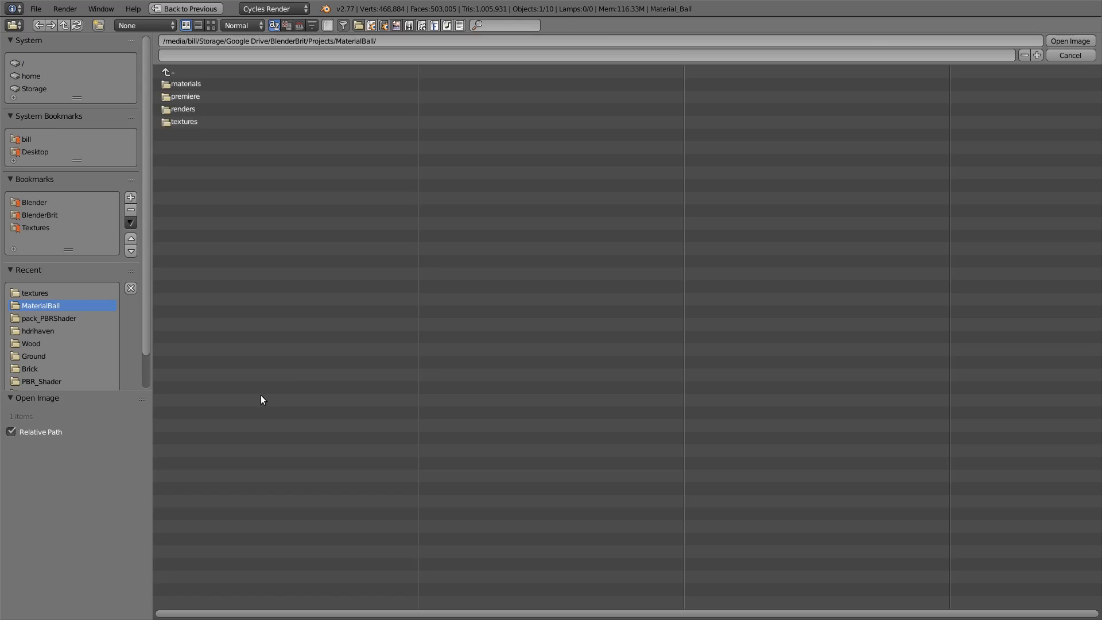
pyautogui.click(215, 72)
pyautogui.click(51, 294)
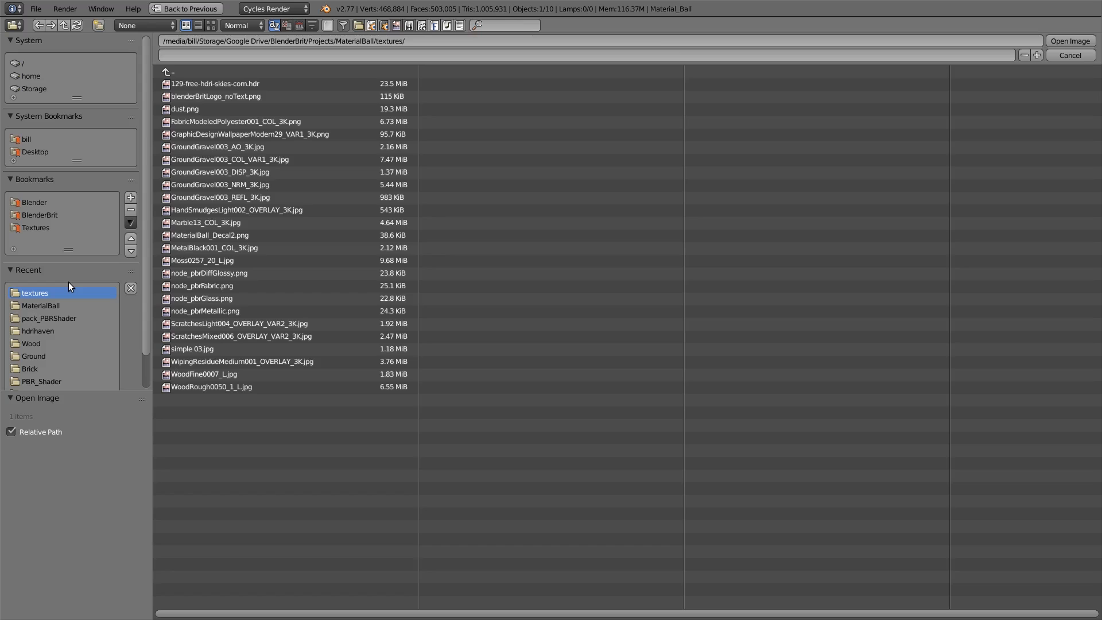
pyautogui.click(1076, 60)
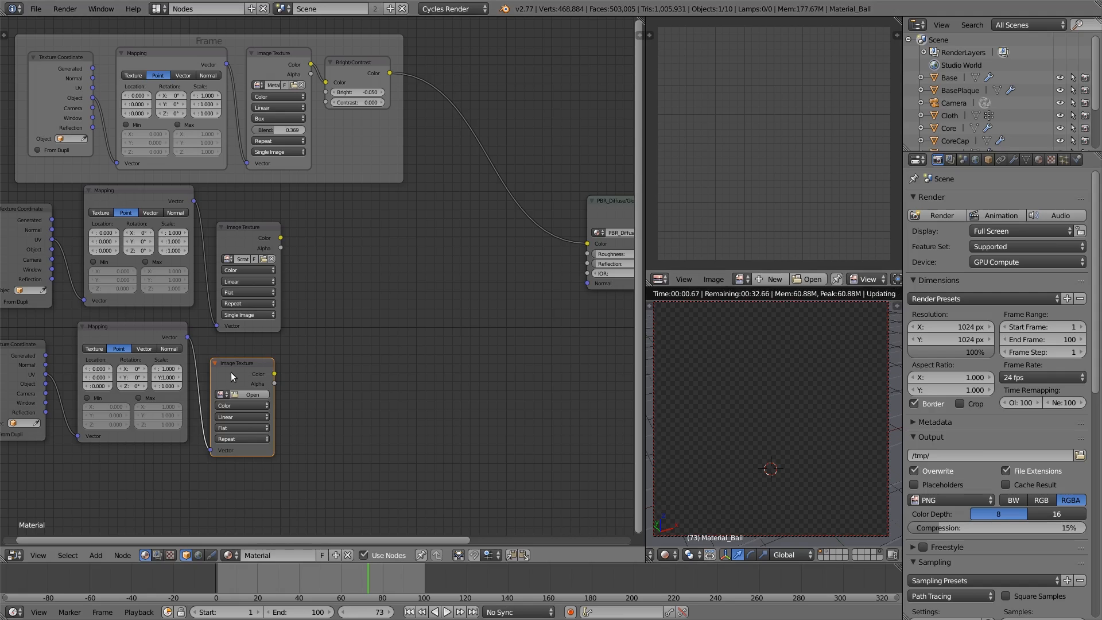
# Delete the empty lower Image Texture together with its Mapping and Texture Coordinate nodes
pyautogui.press('x')
pyautogui.click(157, 335)
pyautogui.press('x')
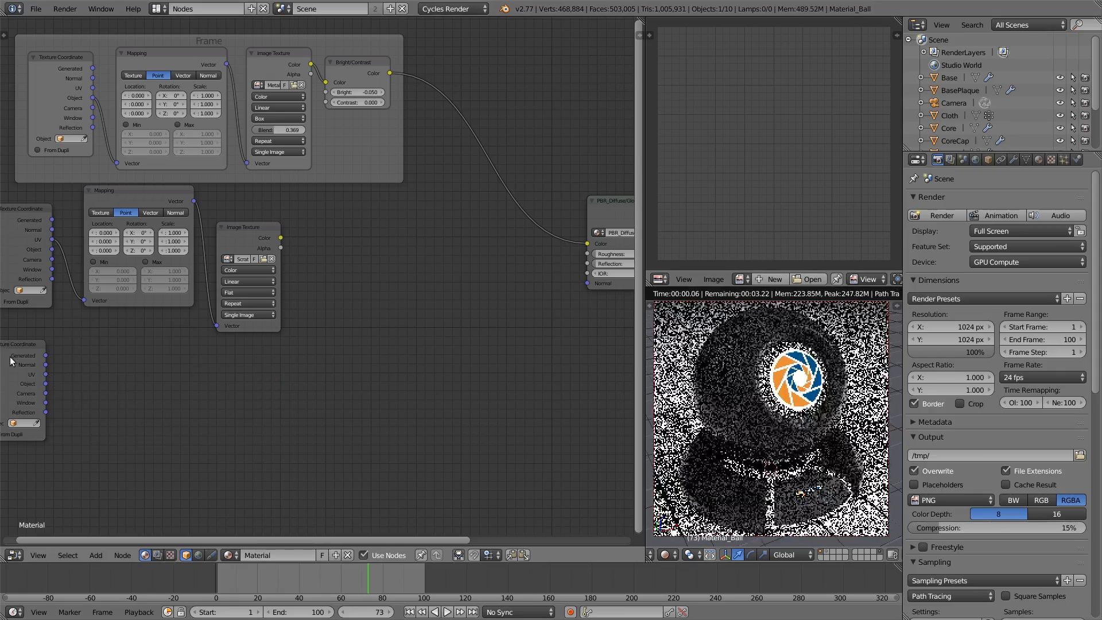
pyautogui.press('x')
# Preview the scratches texture's Color through the Viewer and set its projection to Box with a Blend of 0.352
pyautogui.keyDown('ctrl'); pyautogui.keyDown('shift'); pyautogui.click(260, 245); pyautogui.keyUp('shift'); pyautogui.keyUp('ctrl')
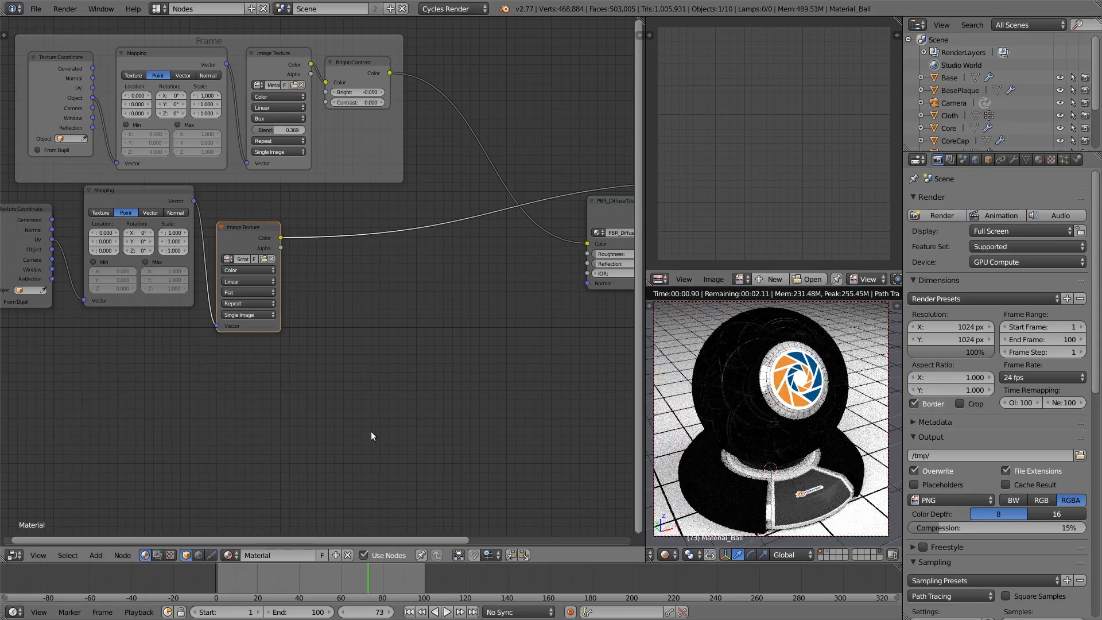
pyautogui.click(244, 292)
pyautogui.click(240, 296)
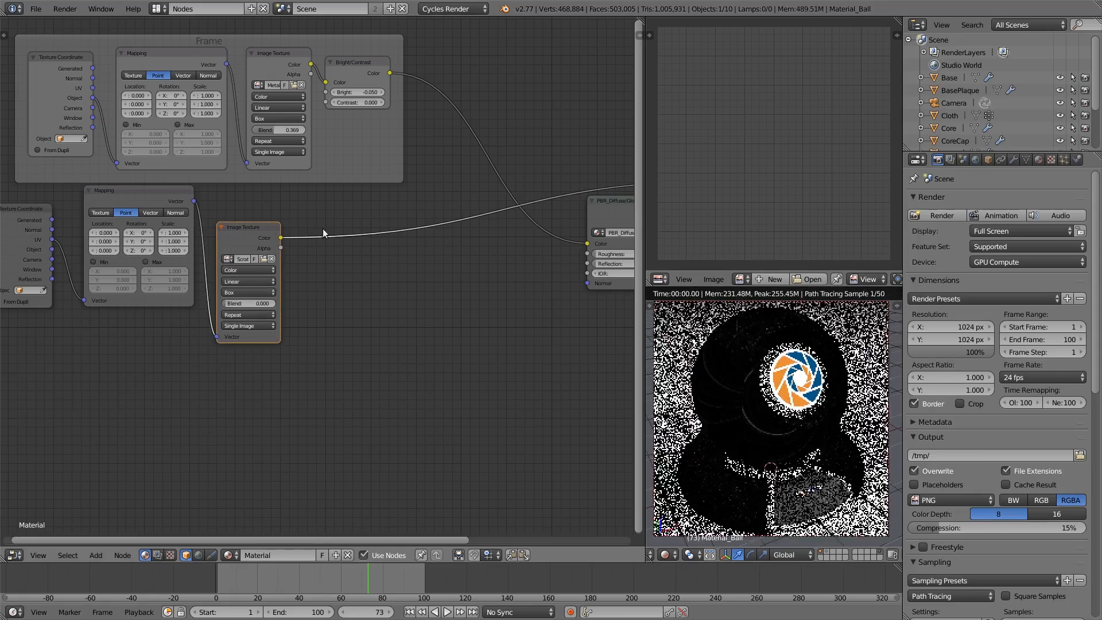
pyautogui.moveTo(133, 188); pyautogui.dragTo(137, 218)
pyautogui.moveTo(239, 308); pyautogui.dragTo(257, 295)
# Feed the scratches Mapping node from the Object coordinates and line up its three texture nodes in a row
pyautogui.moveTo(55, 254); pyautogui.dragTo(88, 330)
pyautogui.moveTo(26, 222); pyautogui.dragTo(39, 244)
pyautogui.moveTo(134, 231); pyautogui.dragTo(122, 235)
pyautogui.moveTo(239, 222)
pyautogui.mouseDown()
pyautogui.moveTo(215, 229)
pyautogui.moveTo(226, 230)
pyautogui.mouseUp()
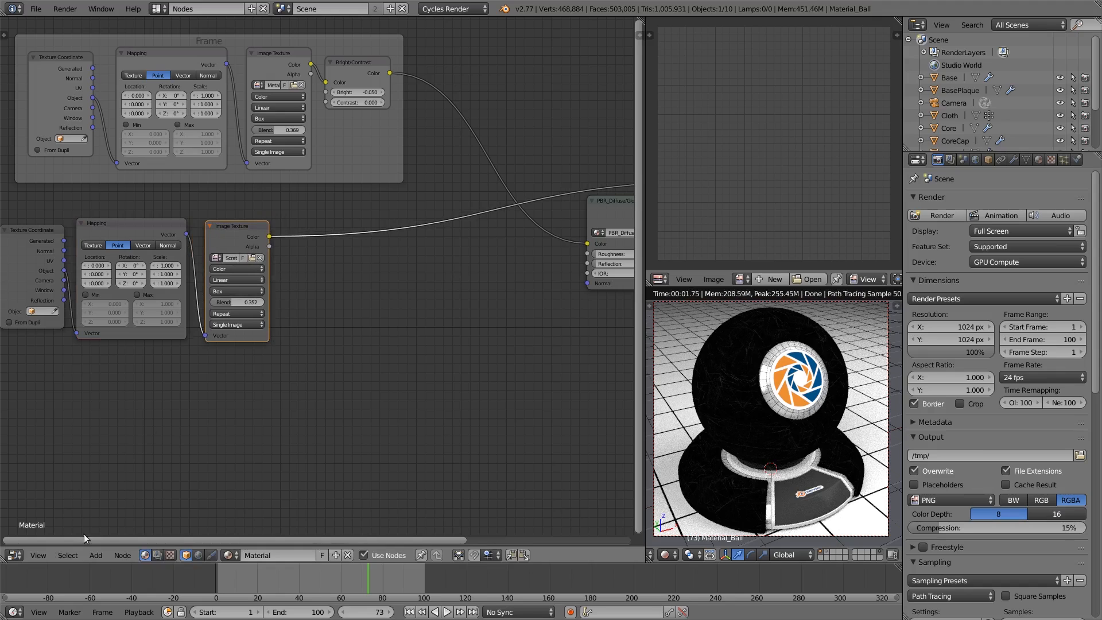
pyautogui.click(95, 556)
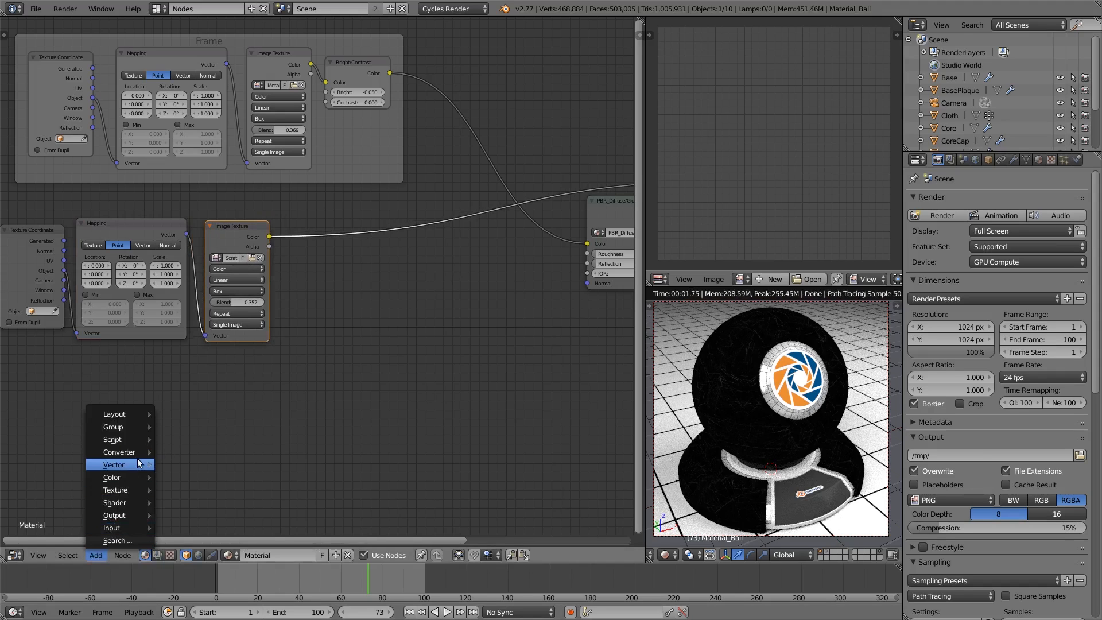
pyautogui.moveTo(135, 486)
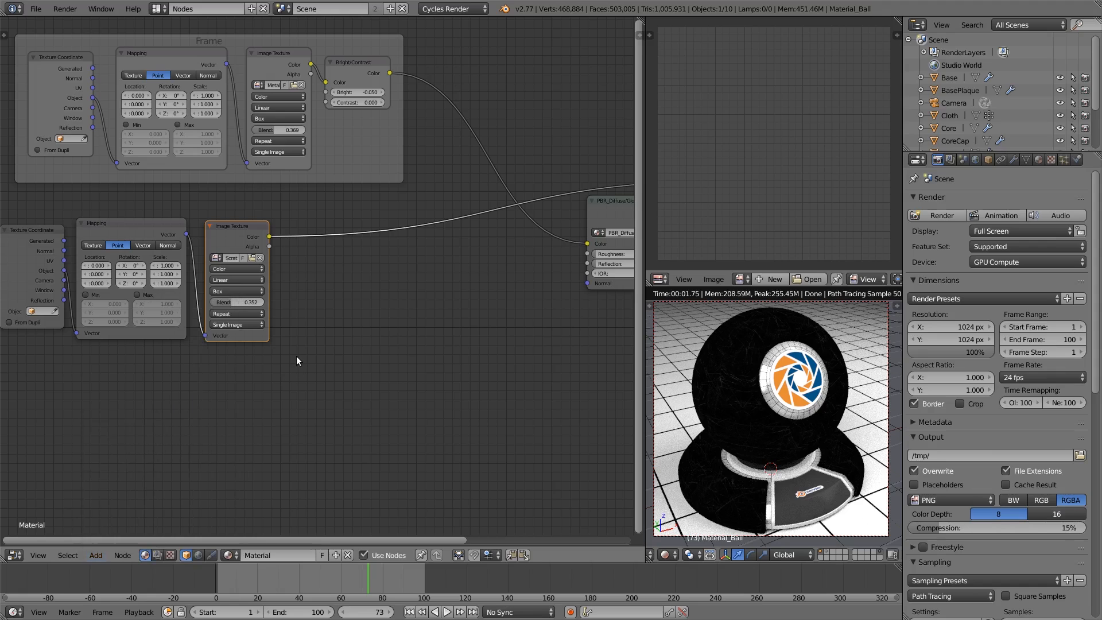
# Duplicate the scratches Image Texture below the original and load WipingResid...RLAY_3K.jpg from the textures folder into the copy
pyautogui.hotkey('shift', 'd')
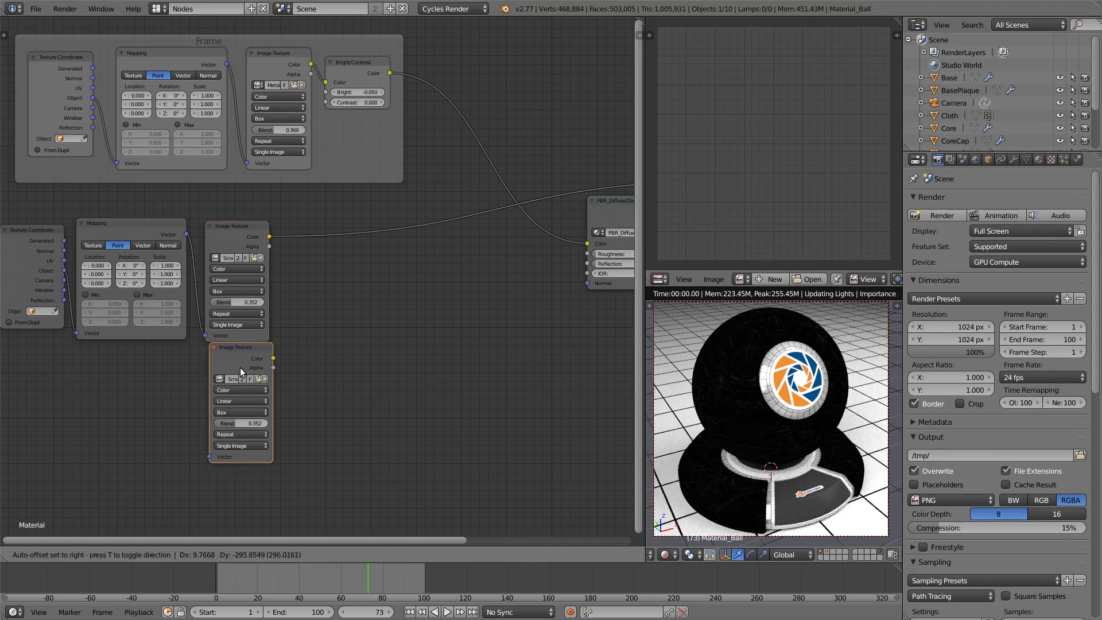
pyautogui.click(238, 367)
pyautogui.click(261, 390)
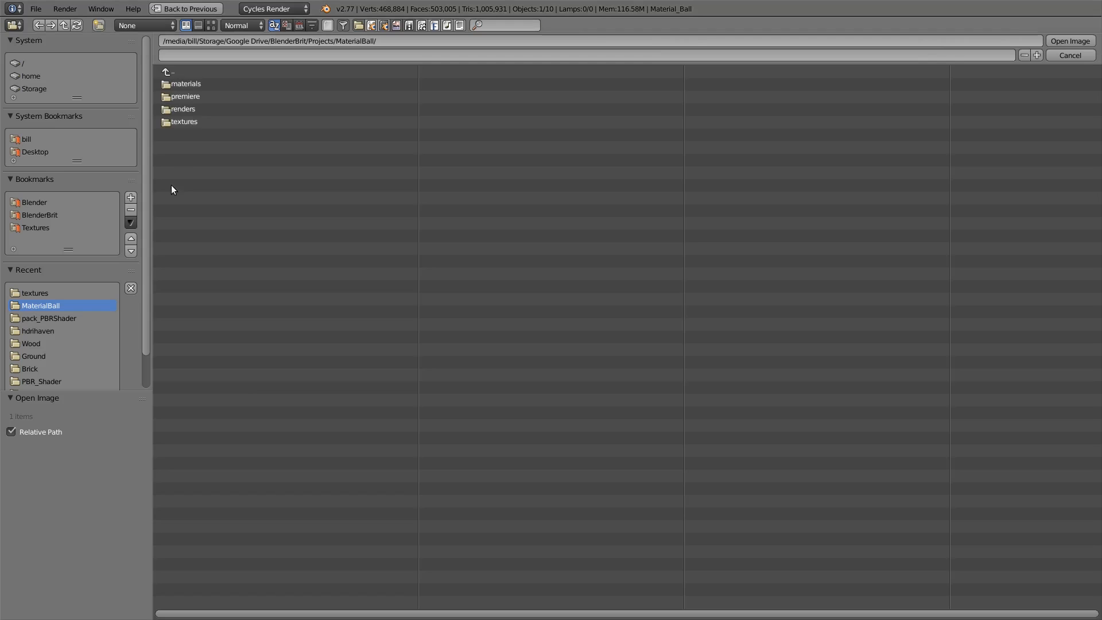
pyautogui.click(211, 120)
pyautogui.click(212, 25)
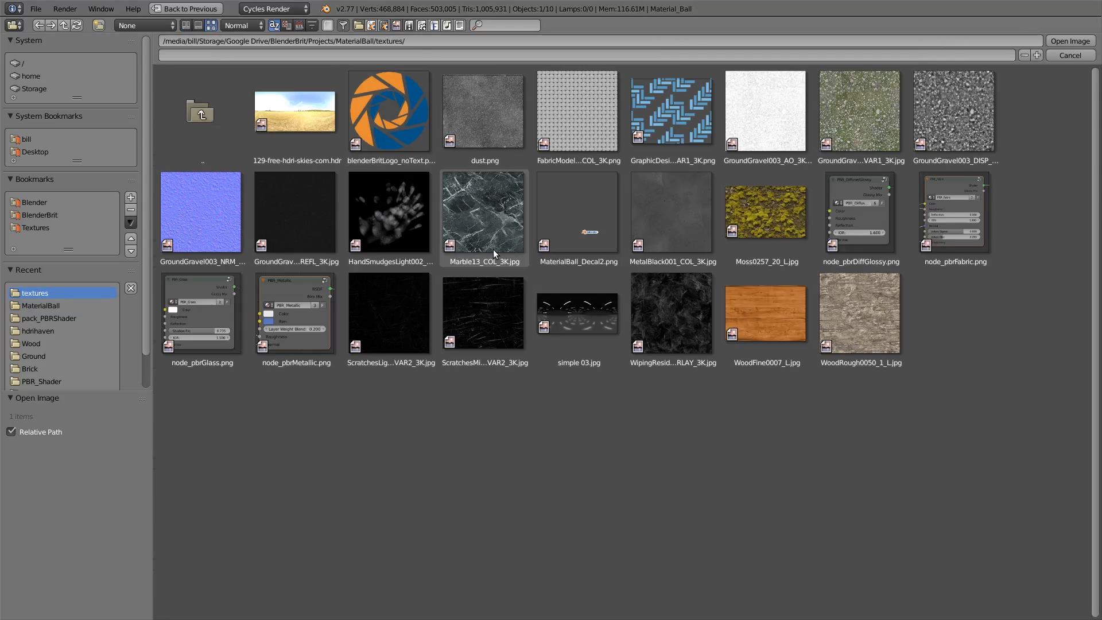
pyautogui.doubleClick(639, 288)
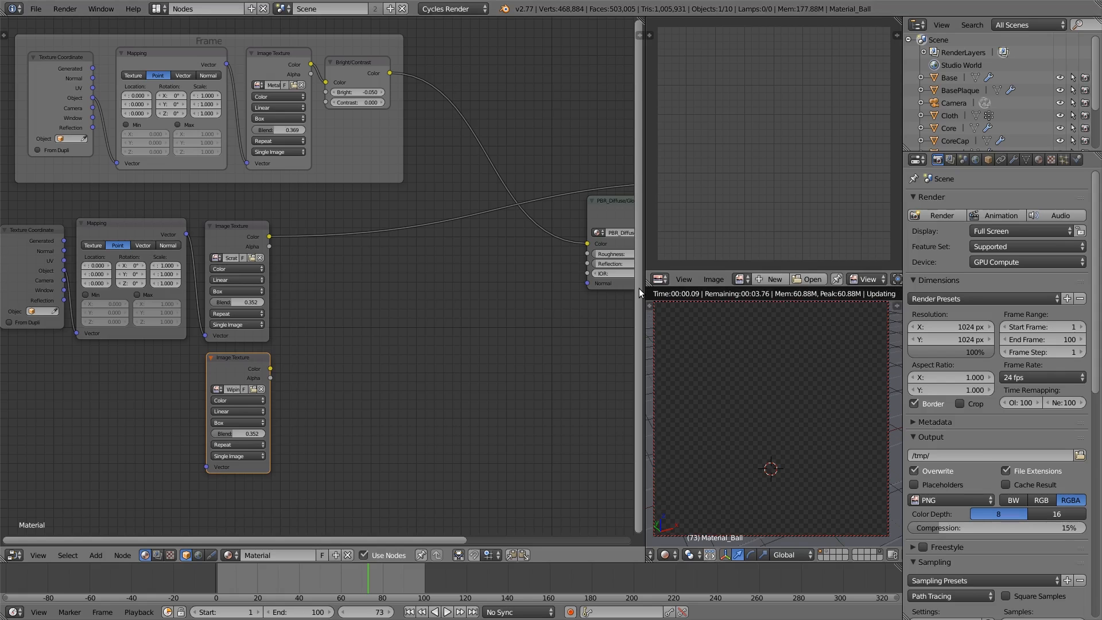
# Add Mapping and Texture Coordinate nodes to the new wiping texture, feed them from Object coordinates, and preview the scratches texture
pyautogui.hotkey('ctrl', 't')
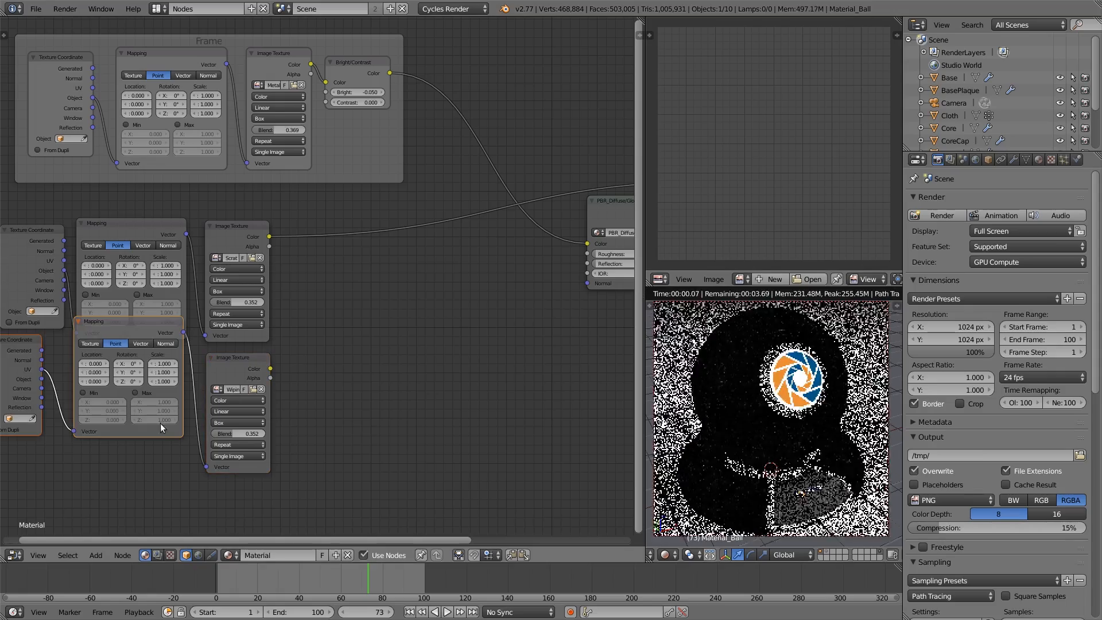
pyautogui.moveTo(42, 369); pyautogui.dragTo(77, 433)
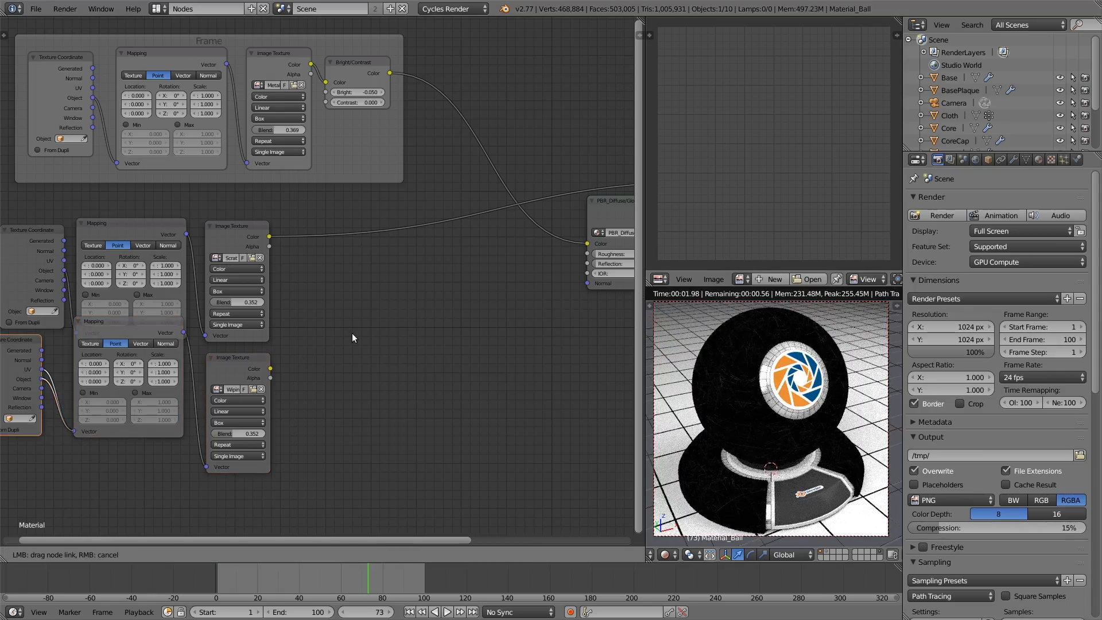
pyautogui.keyDown('ctrl'); pyautogui.keyDown('shift'); pyautogui.click(237, 236); pyautogui.keyUp('shift'); pyautogui.keyUp('ctrl')
pyautogui.keyDown('ctrl'); pyautogui.keyDown('shift'); pyautogui.click(237, 237); pyautogui.keyUp('shift'); pyautogui.keyUp('ctrl')
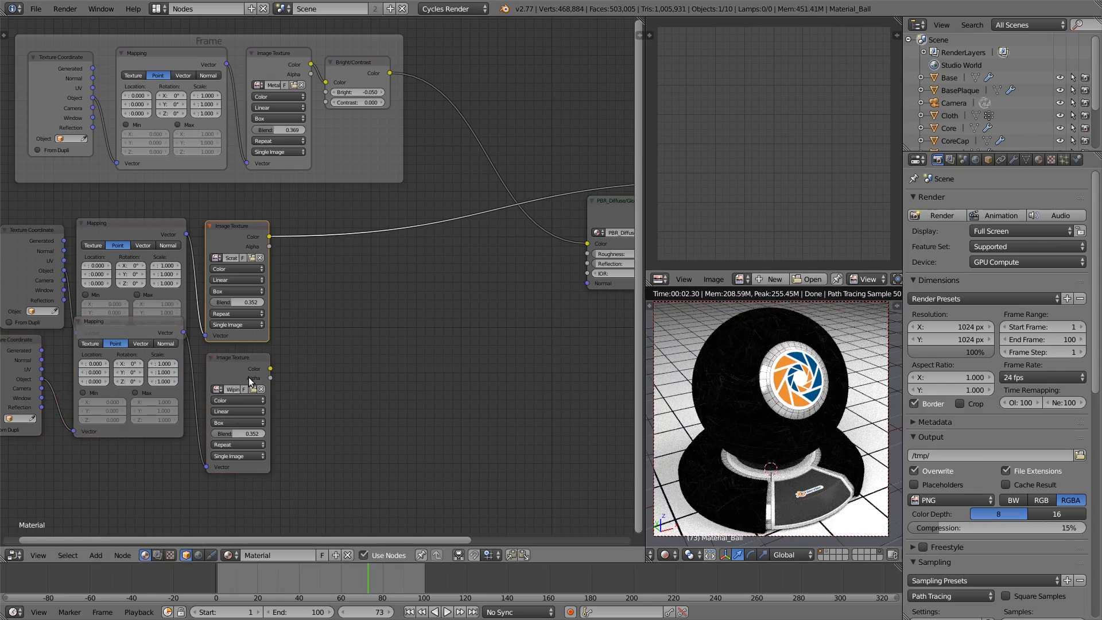
# Delete the scratches Image Texture together with its Mapping and Texture Coordinate nodes
pyautogui.press('x')
pyautogui.click(139, 236)
pyautogui.press('x')
pyautogui.click(36, 232)
pyautogui.press('x')
# Line up the wiping texture's three nodes in the freed space below the frame and preview its Color through the Viewer
pyautogui.moveTo(243, 355); pyautogui.dragTo(255, 232)
pyautogui.moveTo(132, 328); pyautogui.dragTo(142, 232)
pyautogui.moveTo(22, 350); pyautogui.dragTo(54, 239)
pyautogui.moveTo(245, 236)
pyautogui.mouseDown()
pyautogui.moveTo(233, 215)
pyautogui.moveTo(229, 232)
pyautogui.moveTo(238, 226)
pyautogui.mouseUp()
pyautogui.keyDown('ctrl'); pyautogui.keyDown('shift'); pyautogui.click(246, 233); pyautogui.keyUp('shift'); pyautogui.keyUp('ctrl')
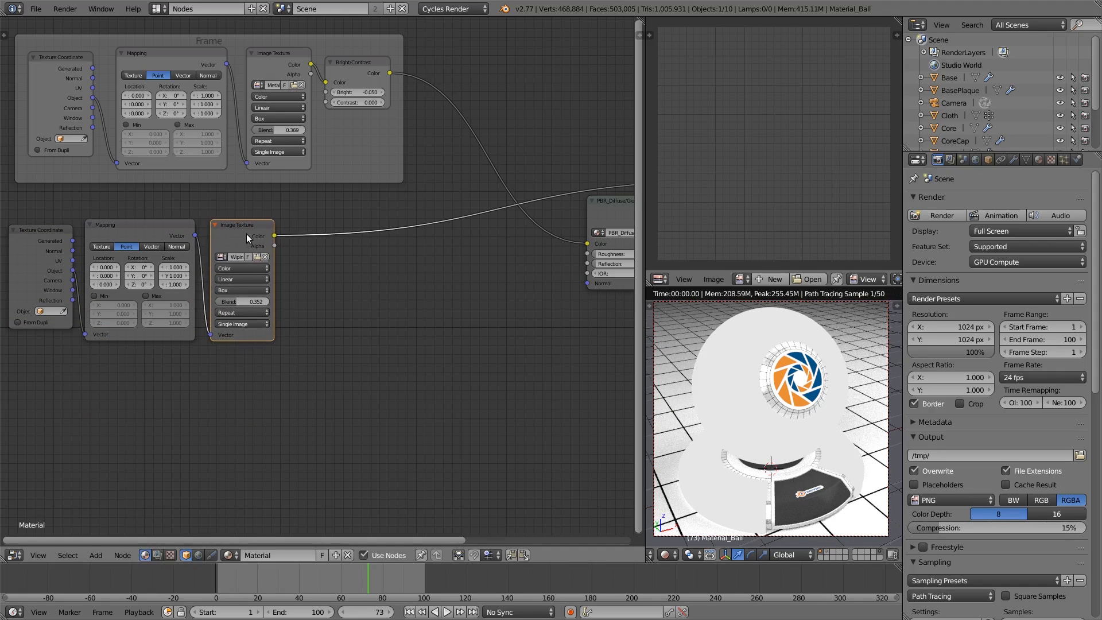
# Set the wiping texture's Mapping scale to 0.4 on all axes and move the PBR_Diffuse/Glossy node slightly up
pyautogui.click(178, 267)
pyautogui.write('0.4')
pyautogui.press('Return')
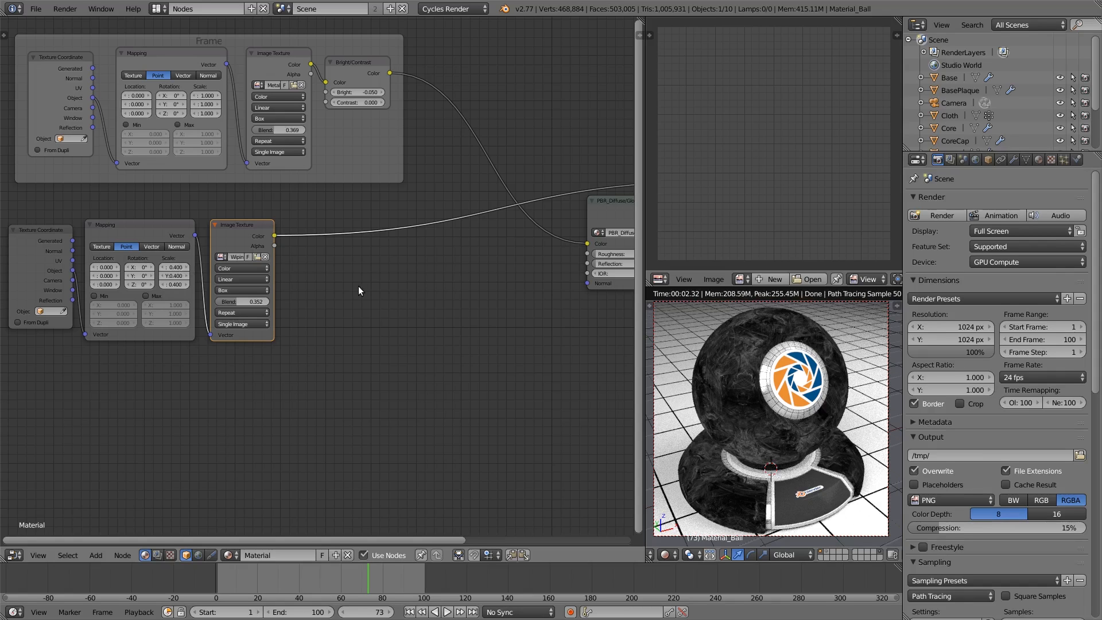
pyautogui.moveTo(463, 313); pyautogui.dragTo(357, 317, button='middle')
pyautogui.moveTo(529, 208); pyautogui.dragTo(489, 175)
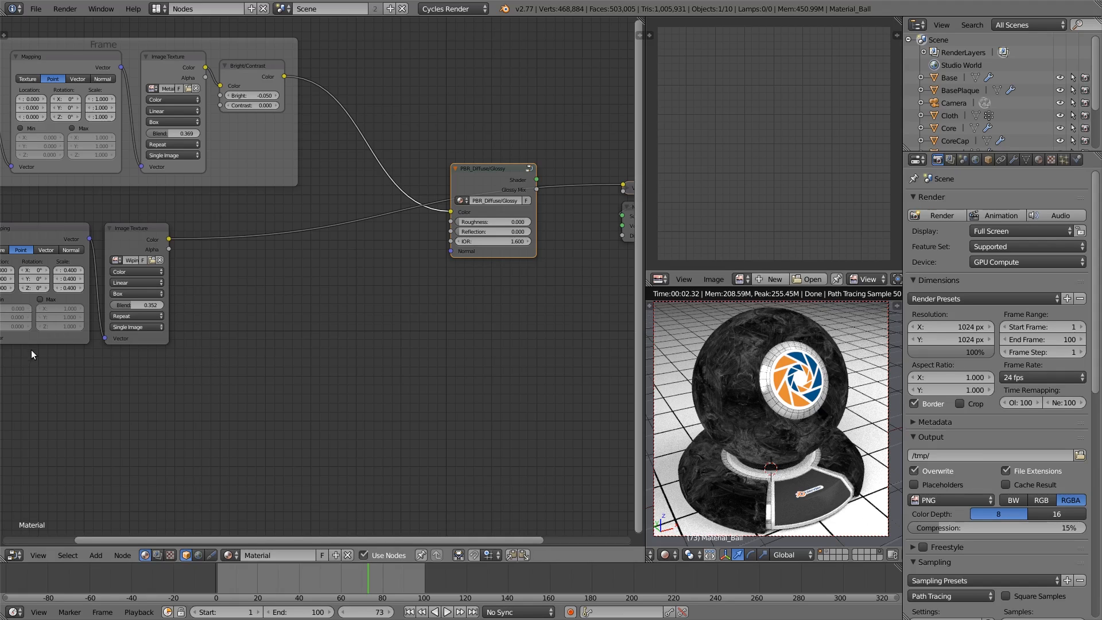
pyautogui.scroll(-3, 132, 378)
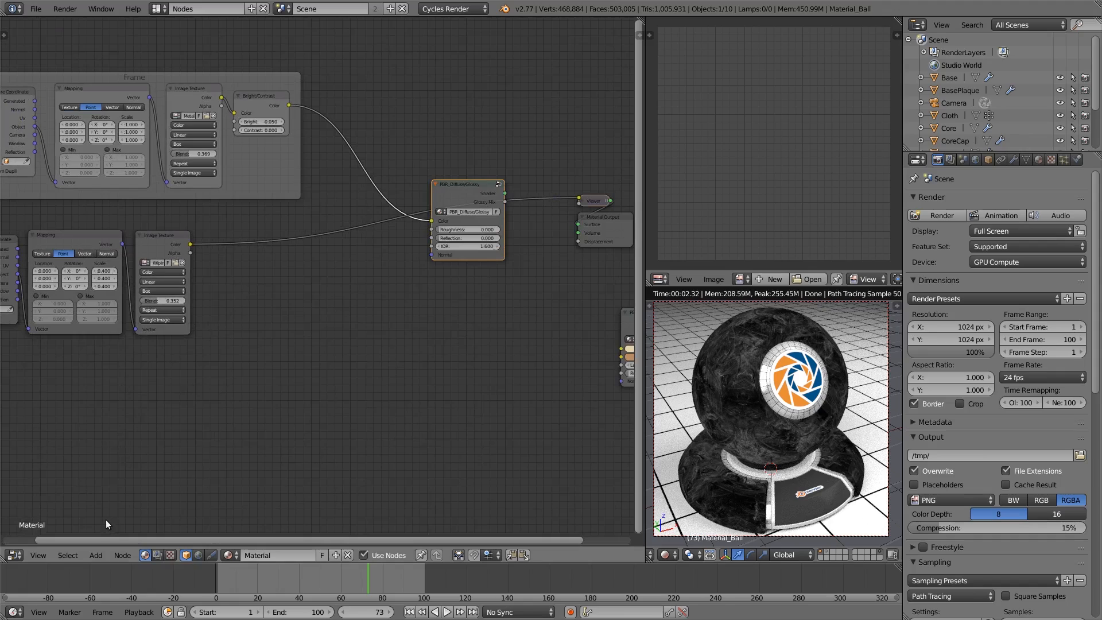
pyautogui.click(96, 555)
pyautogui.moveTo(148, 452)
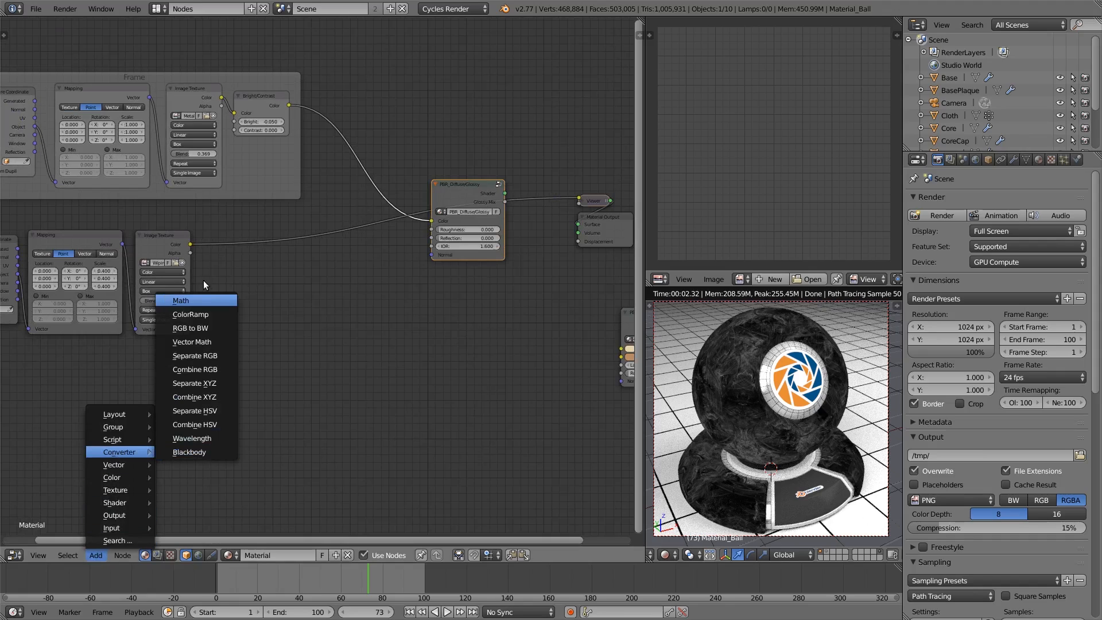
pyautogui.click(212, 298)
pyautogui.click(220, 336)
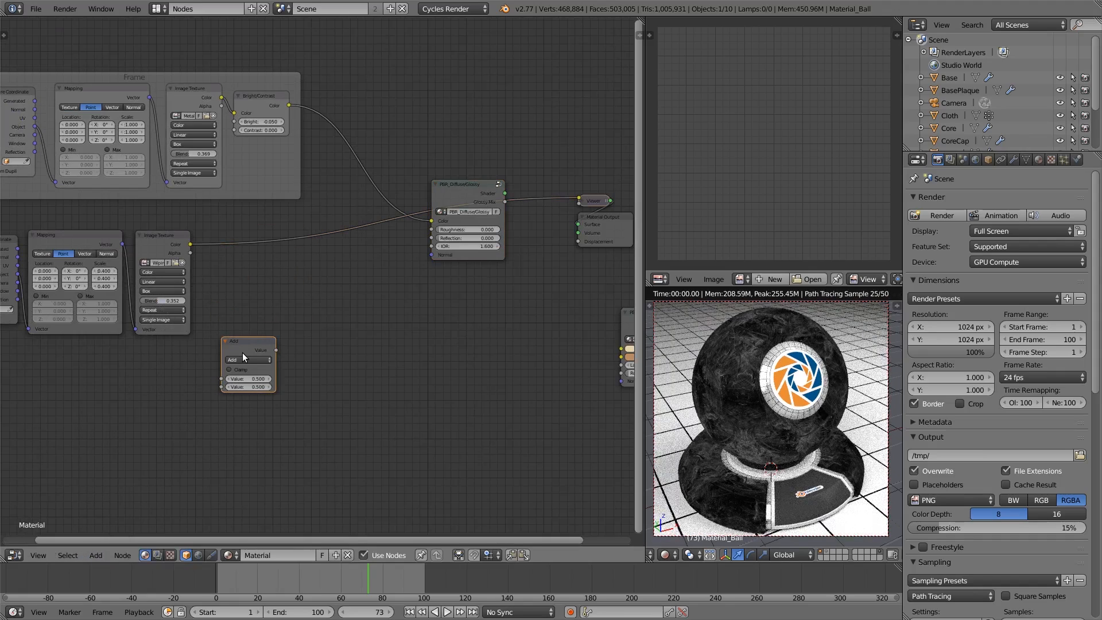
pyautogui.press('x')
# Insert a ColorRamp node on the link leaving the wiping texture's Color output
pyautogui.click(92, 555)
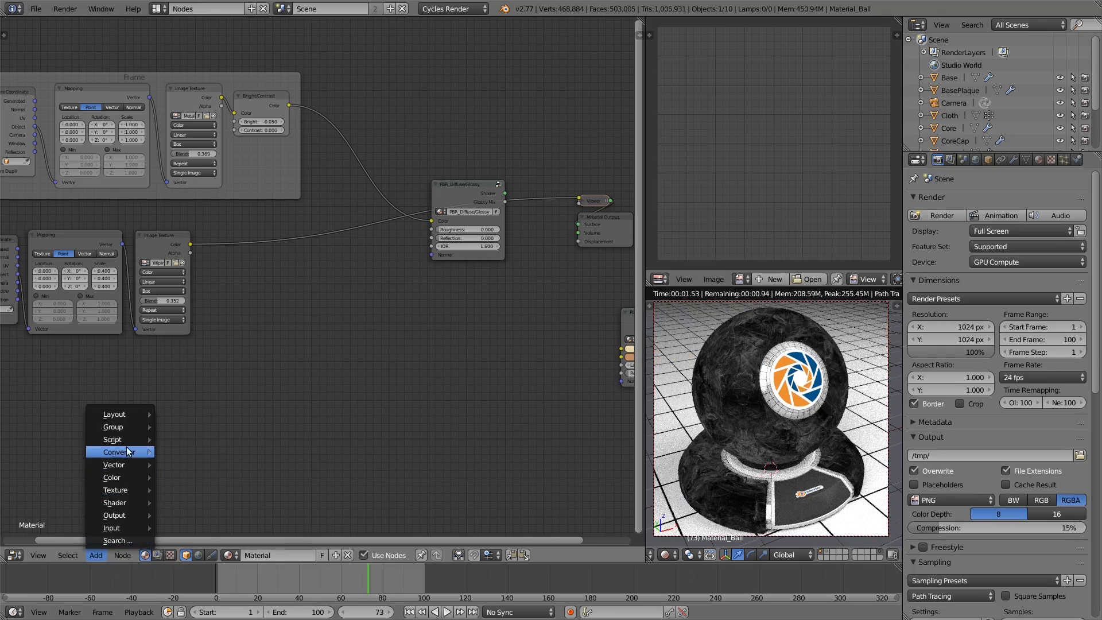
pyautogui.moveTo(136, 452)
pyautogui.click(190, 314)
pyautogui.click(233, 219)
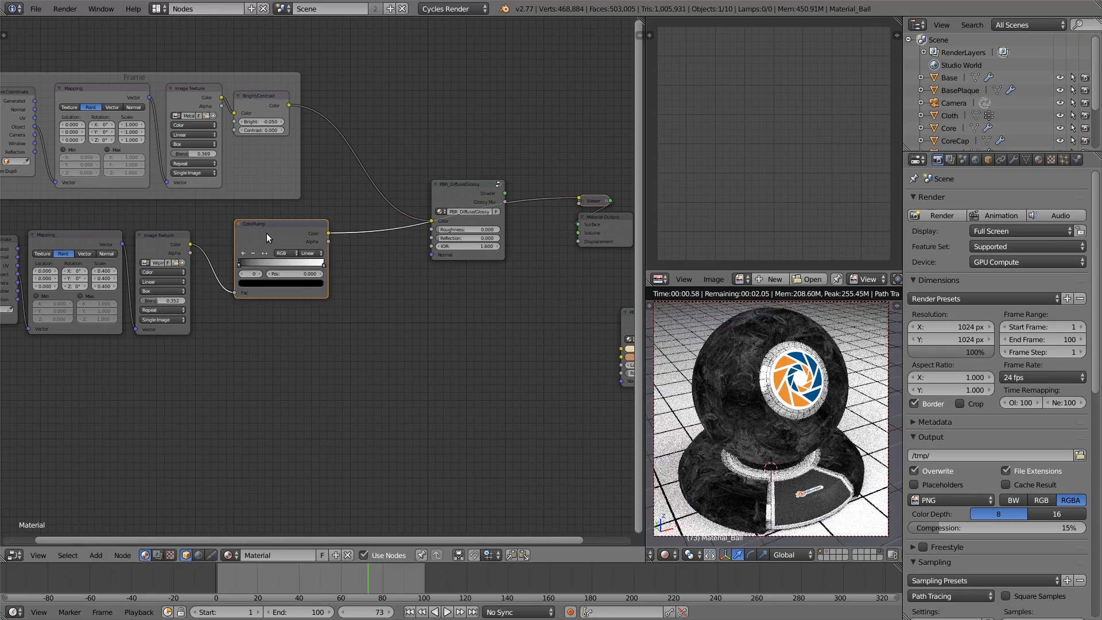
pyautogui.scroll(4, 376, 312)
pyautogui.moveTo(387, 335); pyautogui.dragTo(390, 377, button='middle')
pyautogui.scroll(4, 391, 377)
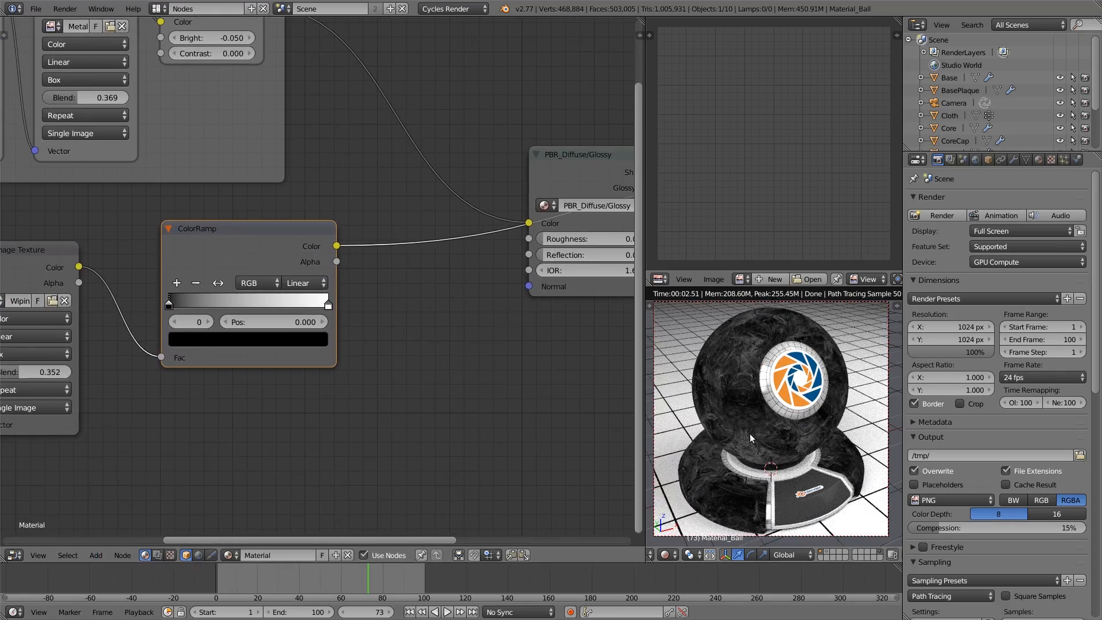
pyautogui.scroll(2, 761, 405)
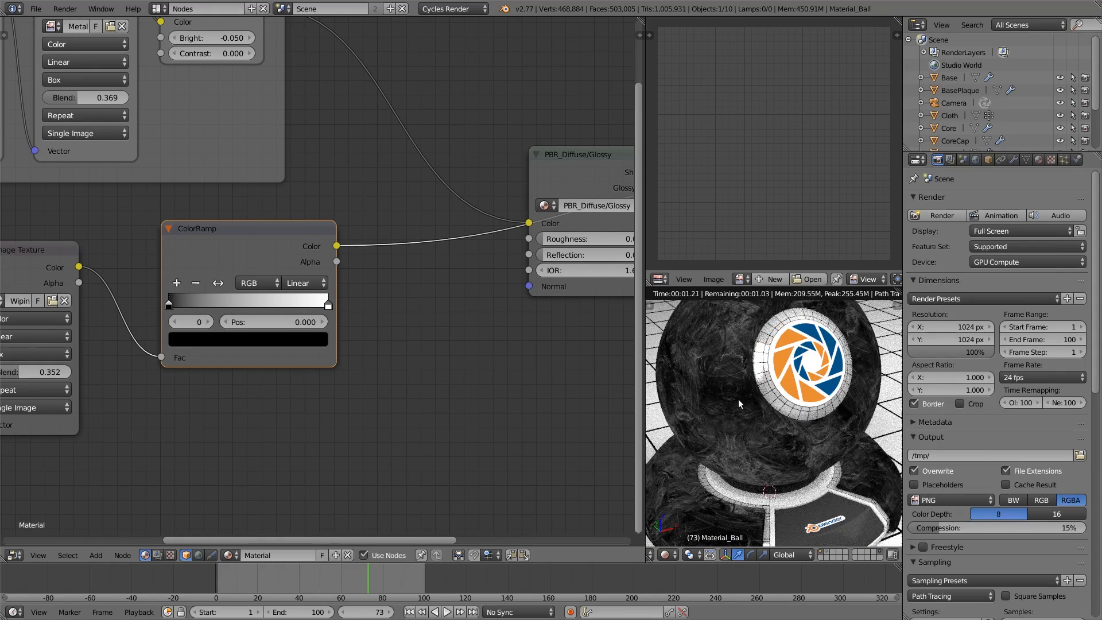
pyautogui.scroll(2, 739, 403)
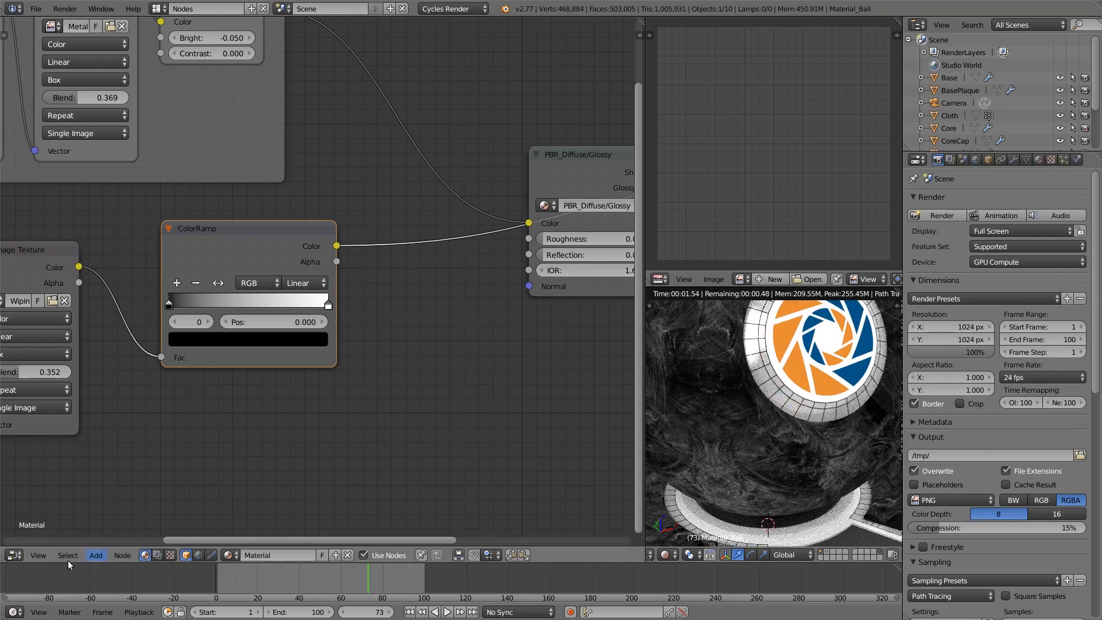
# Try an Invert node between the wiping texture and the ColorRamp, remove it, and reconnect the texture's Color to the ramp's Fac
pyautogui.click(96, 556)
pyautogui.moveTo(121, 454)
pyautogui.click(183, 505)
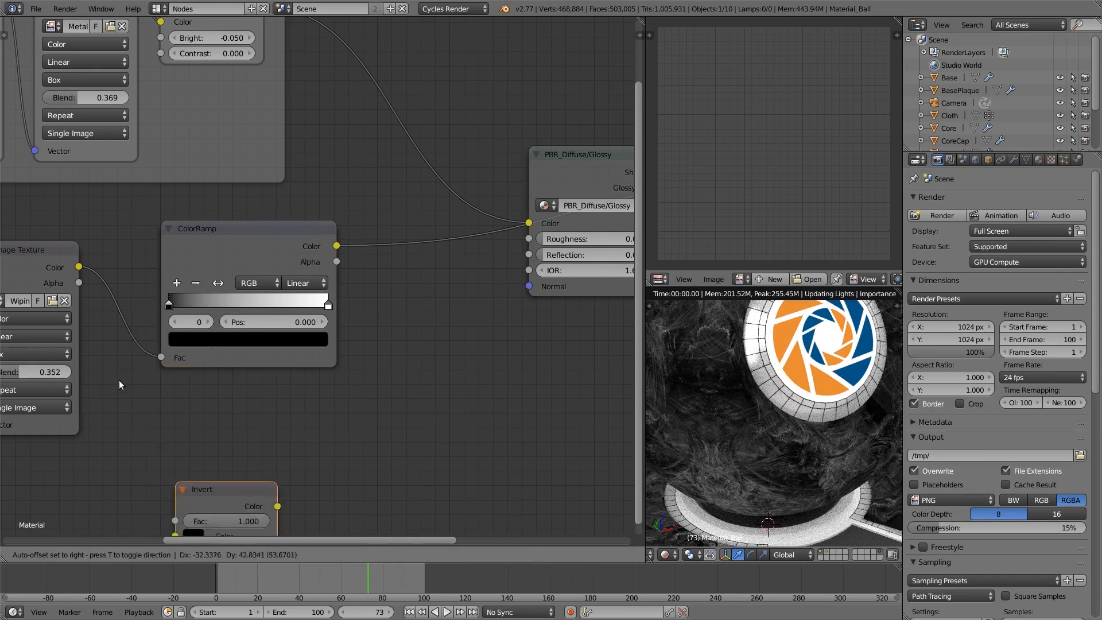
pyautogui.click(138, 291)
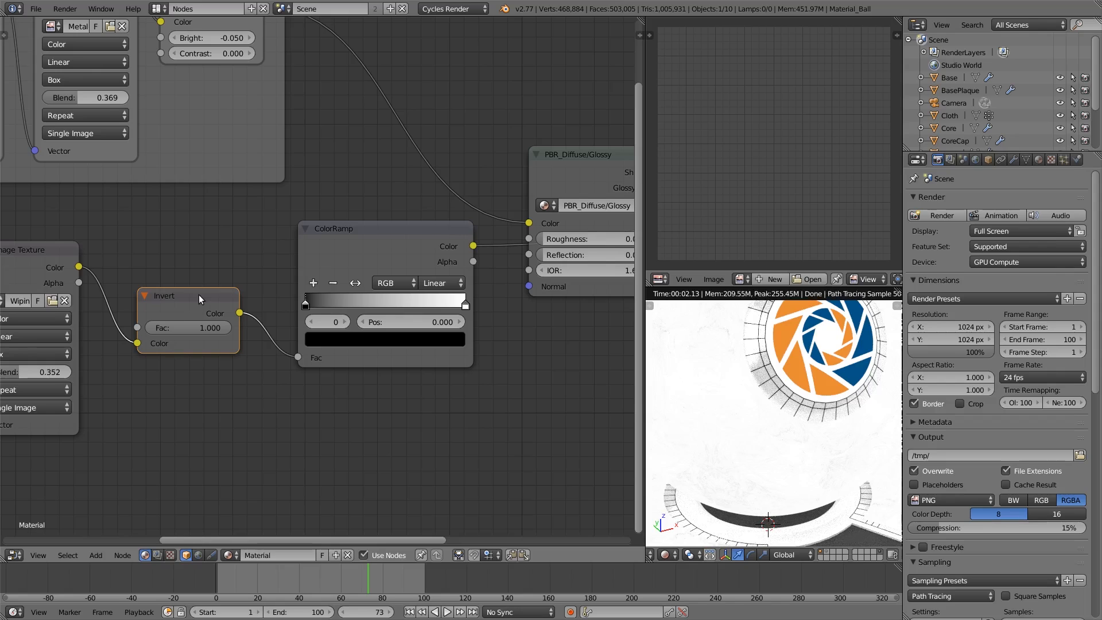
pyautogui.press('x')
pyautogui.moveTo(80, 269); pyautogui.dragTo(297, 357)
pyautogui.moveTo(387, 263); pyautogui.dragTo(253, 252)
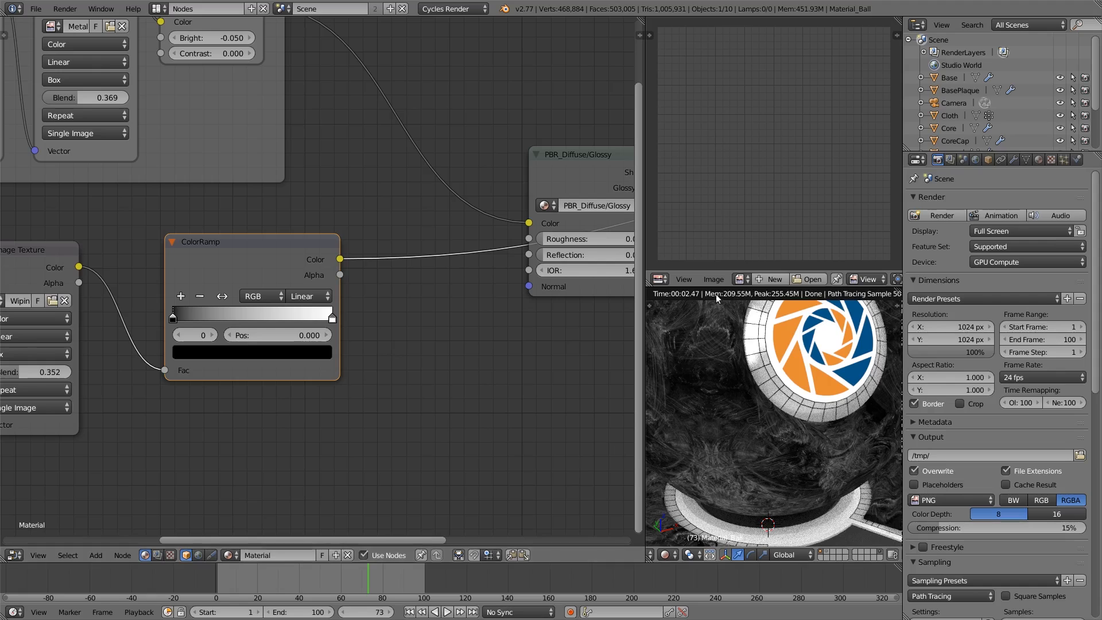
# Flip the ColorRamp and move its black stop to position 0.070
pyautogui.click(222, 297)
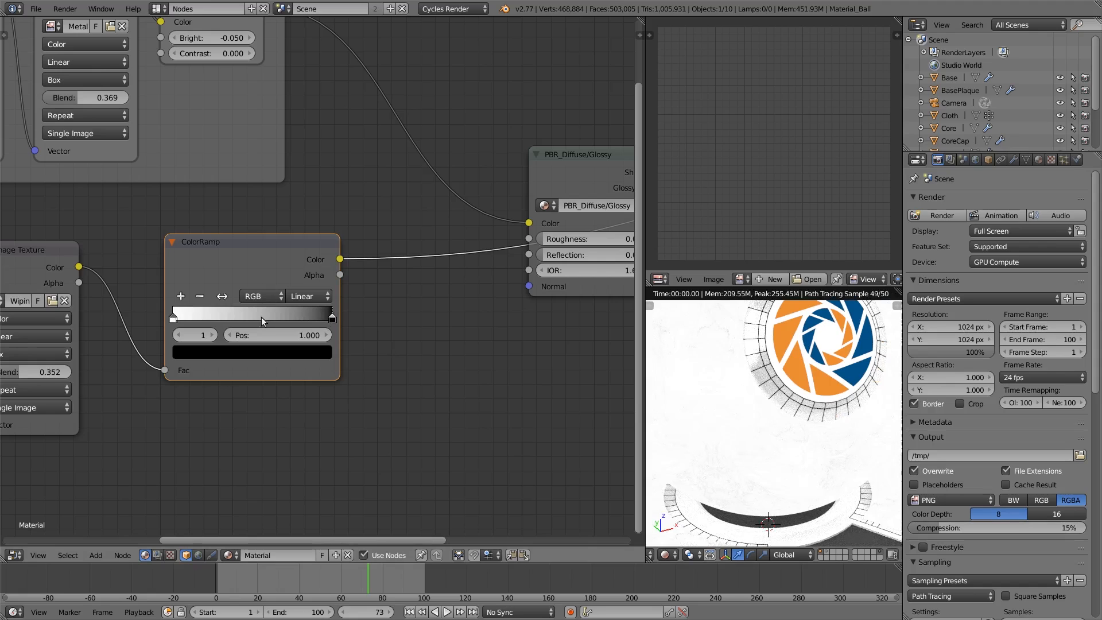
pyautogui.moveTo(331, 318); pyautogui.dragTo(168, 360)
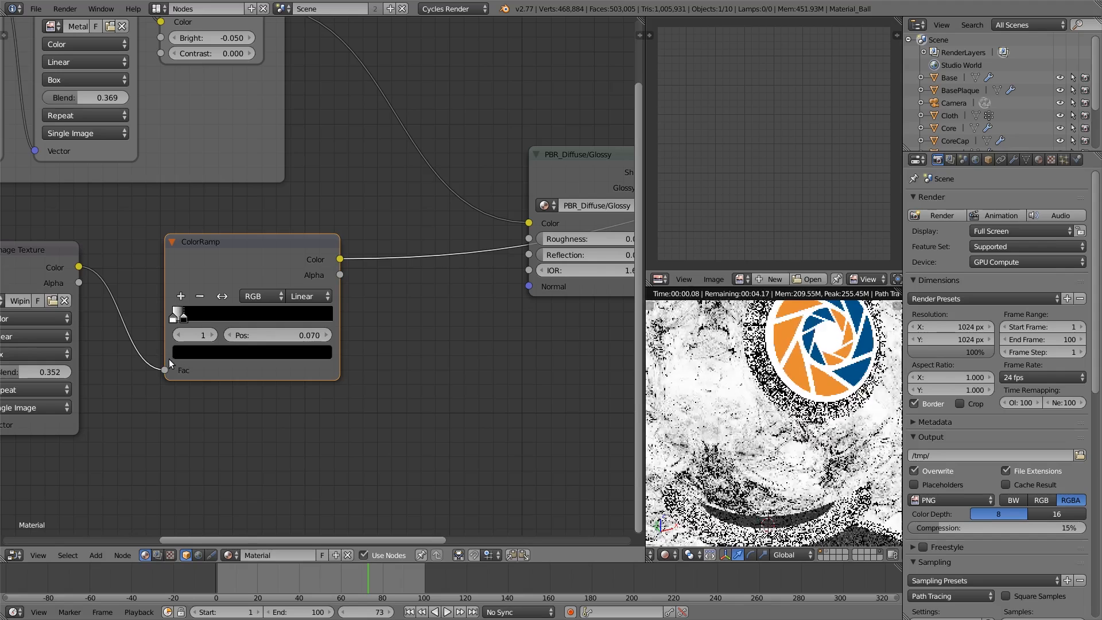
# Darken the ColorRamp's white stop to a grey with a value of 0.703
pyautogui.click(173, 317)
pyautogui.click(248, 352)
pyautogui.moveTo(297, 152); pyautogui.dragTo(297, 175)
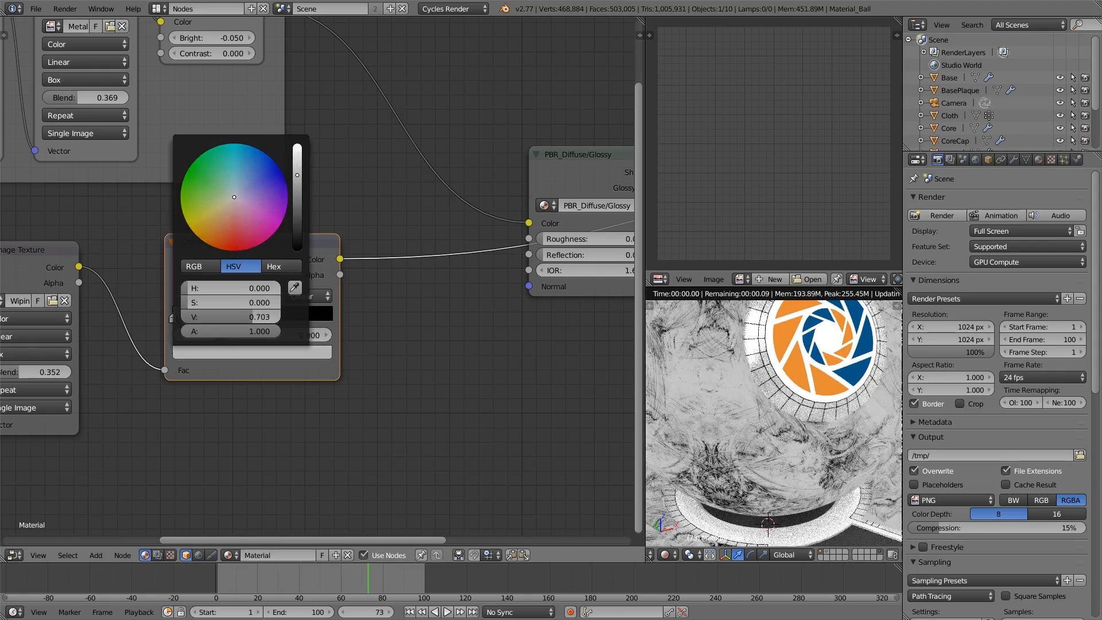
# Connect the ColorRamp's Color to the Roughness input of PBR_Diffuse/Glossy and move the group node slightly up
pyautogui.scroll(-3, 463, 393)
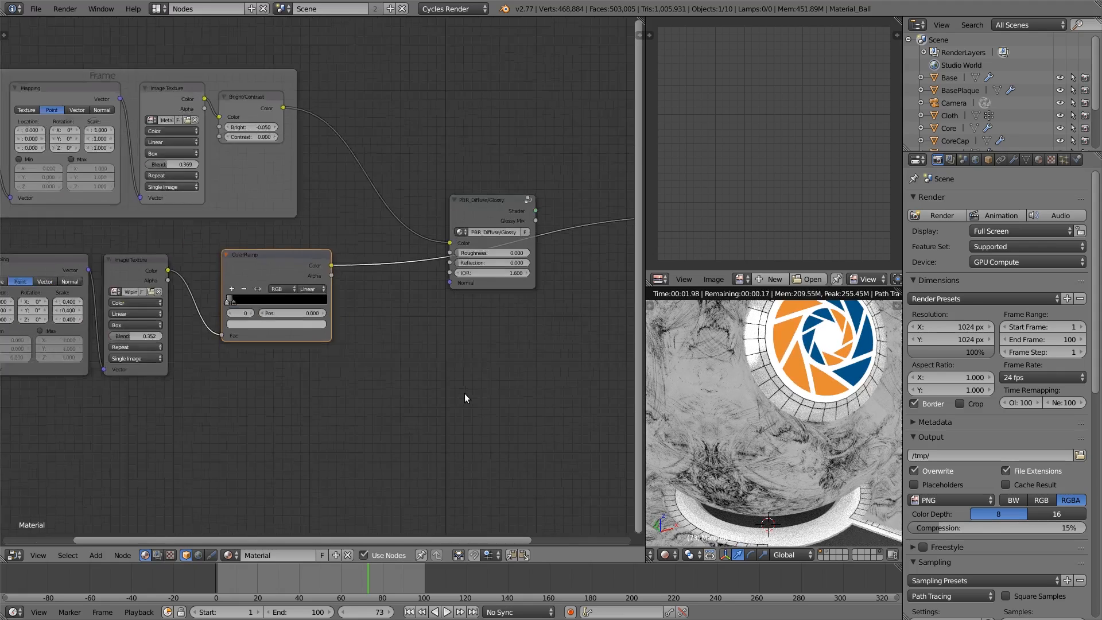
pyautogui.moveTo(277, 256); pyautogui.dragTo(460, 250)
pyautogui.moveTo(551, 315); pyautogui.dragTo(391, 346, button='middle')
pyautogui.scroll(-2, 438, 247)
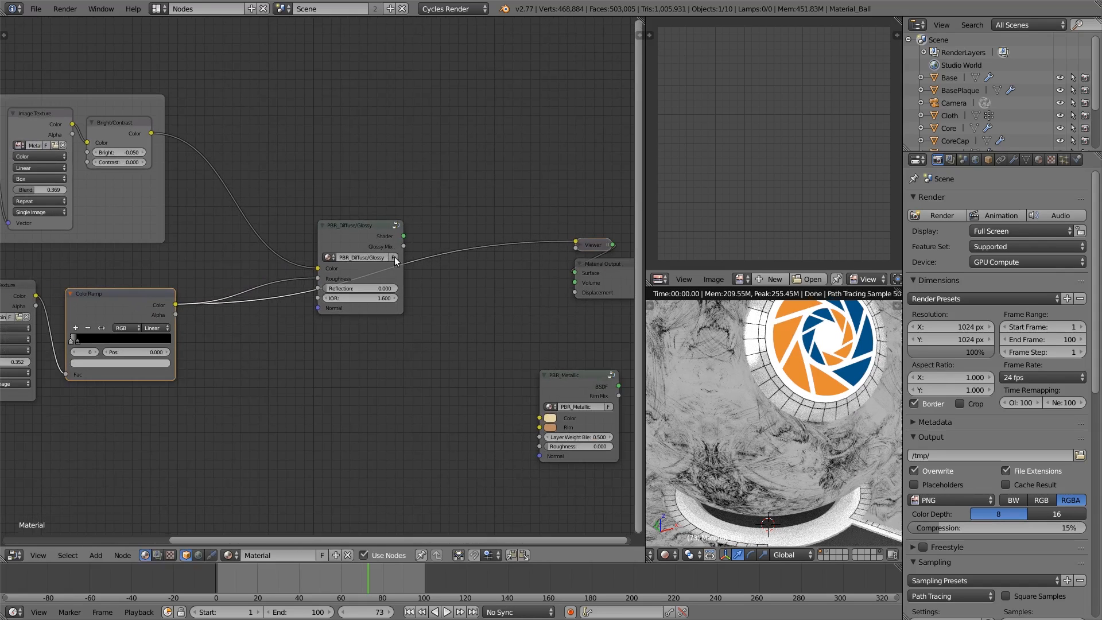
pyautogui.moveTo(355, 242); pyautogui.dragTo(359, 229)
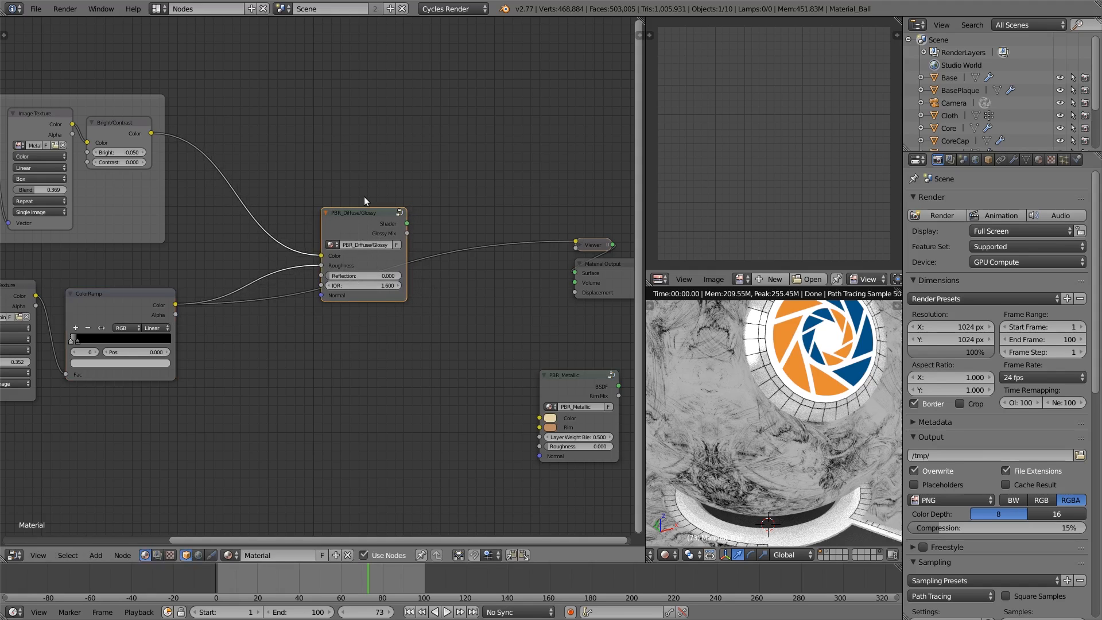
# Preview the Glossy Mix output of PBR_Diffuse/Glossy through the Viewer and nudge the ColorRamp node
pyautogui.keyDown('ctrl'); pyautogui.keyDown('shift'); pyautogui.click(378, 230); pyautogui.keyUp('shift'); pyautogui.keyUp('ctrl')
pyautogui.keyDown('ctrl'); pyautogui.keyDown('shift'); pyautogui.click(378, 230); pyautogui.keyUp('shift'); pyautogui.keyUp('ctrl')
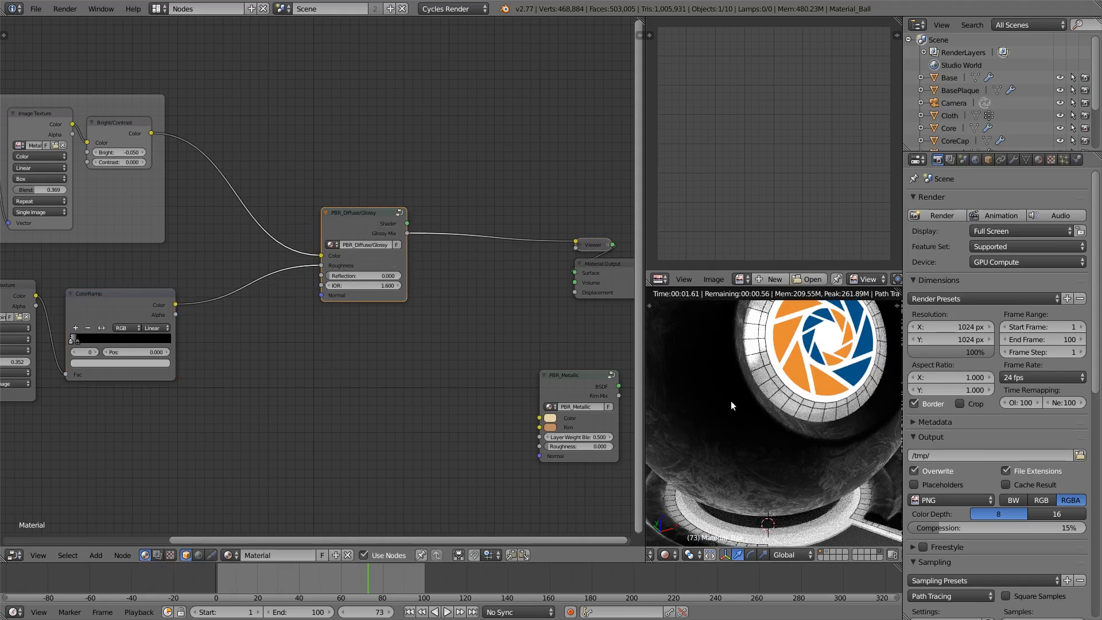
pyautogui.scroll(-4, 729, 399)
pyautogui.scroll(1, 730, 400)
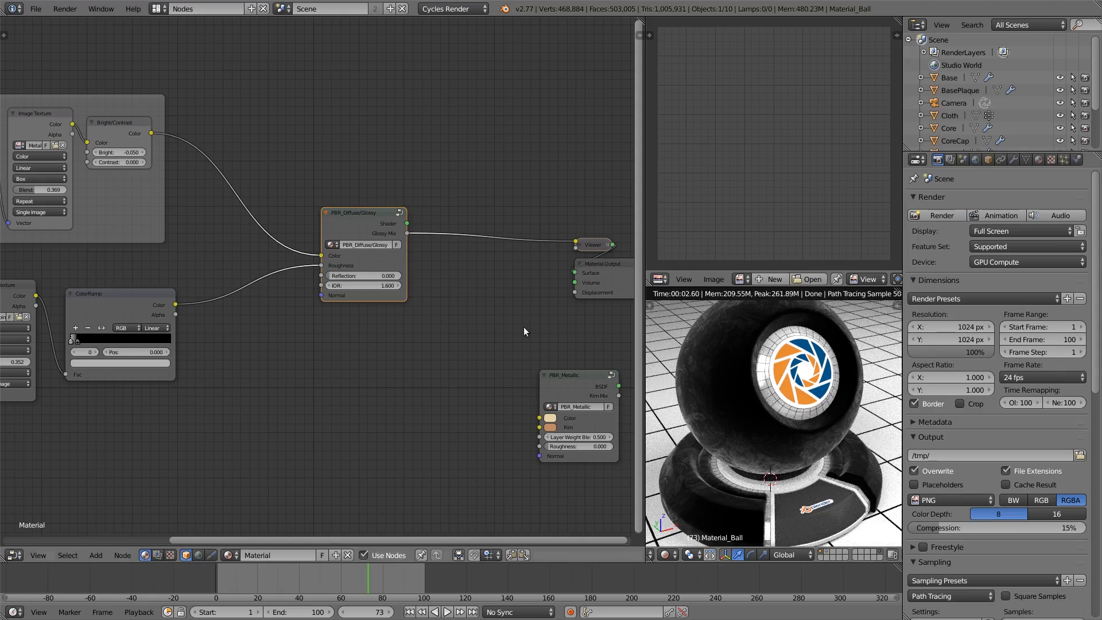
pyautogui.moveTo(107, 318); pyautogui.dragTo(113, 304)
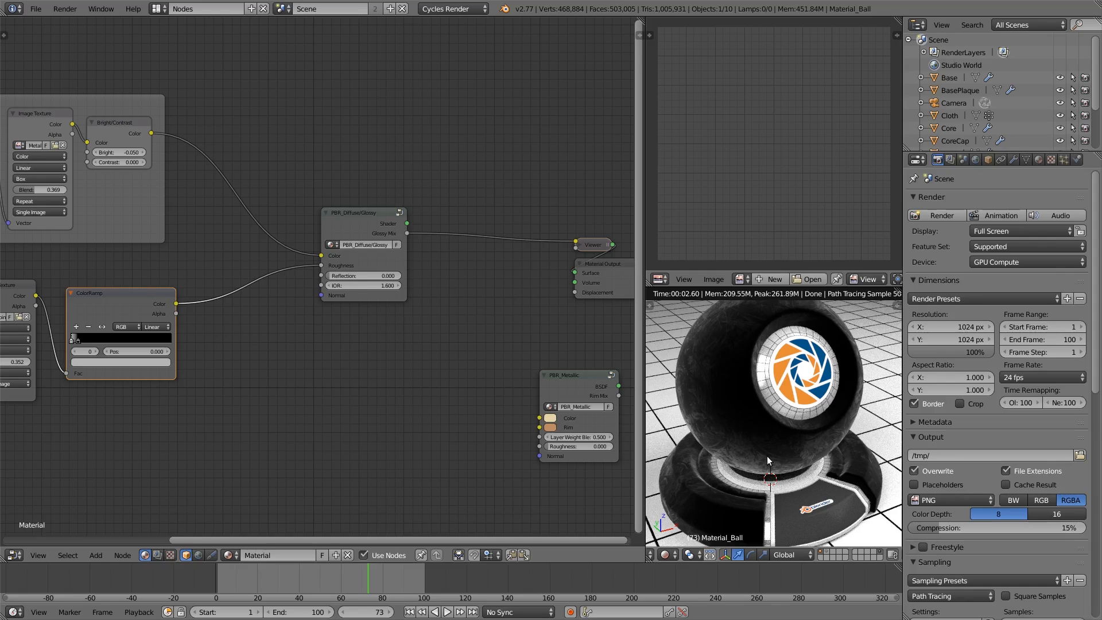
# Try an IOR of 1.1 on PBR_Diffuse/Glossy and set it back to 1.6
pyautogui.click(362, 285)
pyautogui.write('1.1')
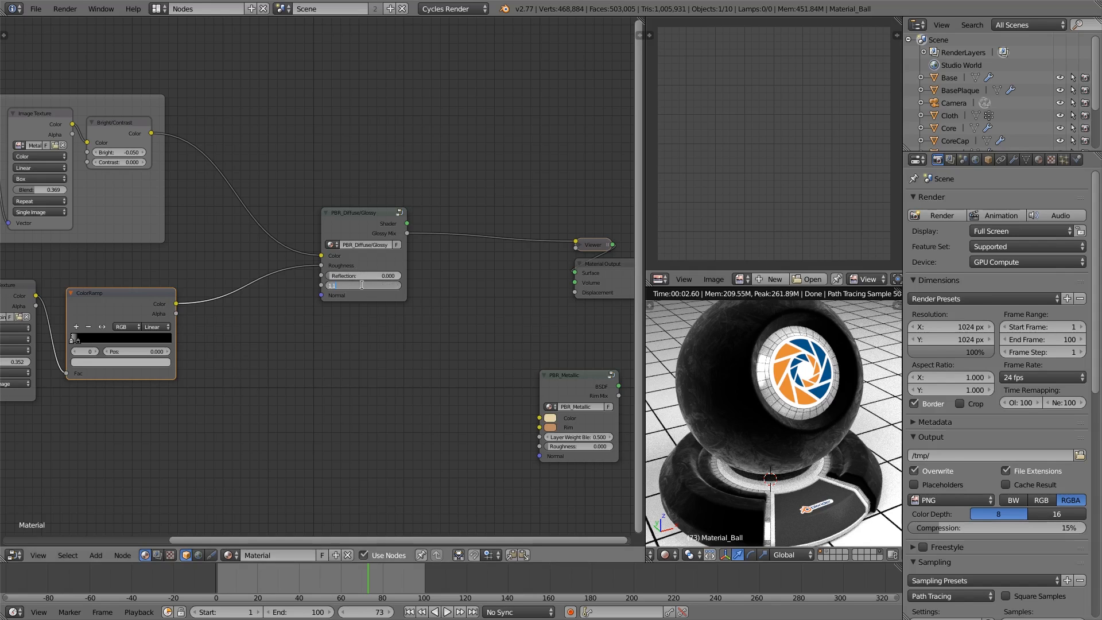
pyautogui.press('Return')
pyautogui.click(362, 284)
pyautogui.write('1.6')
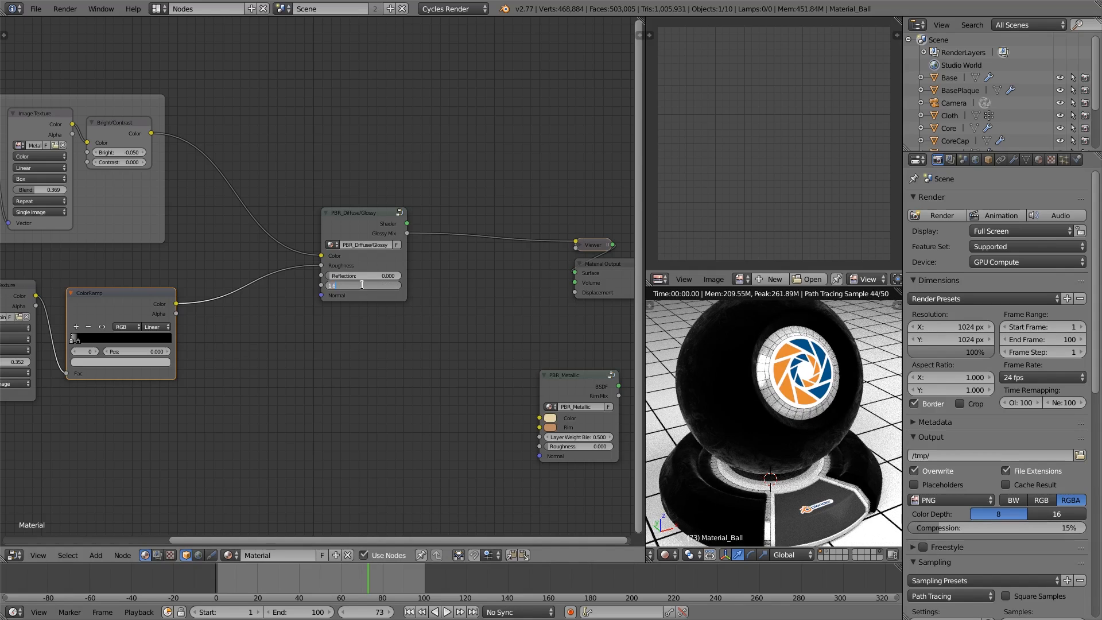
pyautogui.press('Return')
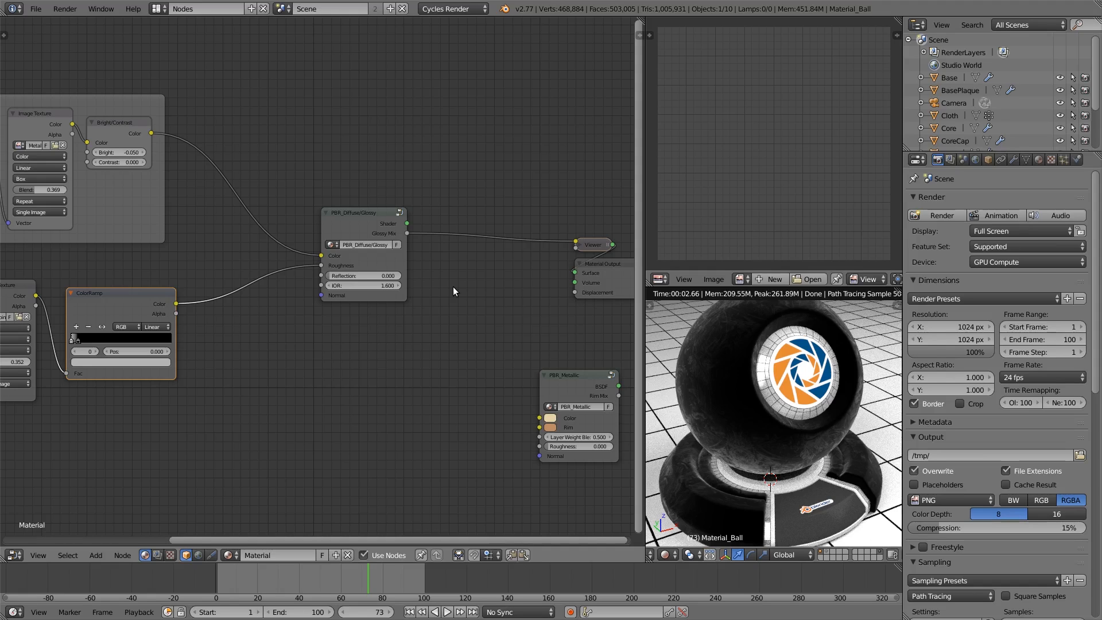
# Move the PBR_Diffuse/Glossy node closer to its ColorRamp and Bright/Contrast inputs
pyautogui.moveTo(348, 226)
pyautogui.mouseDown()
pyautogui.moveTo(360, 210)
pyautogui.moveTo(332, 217)
pyautogui.mouseUp()
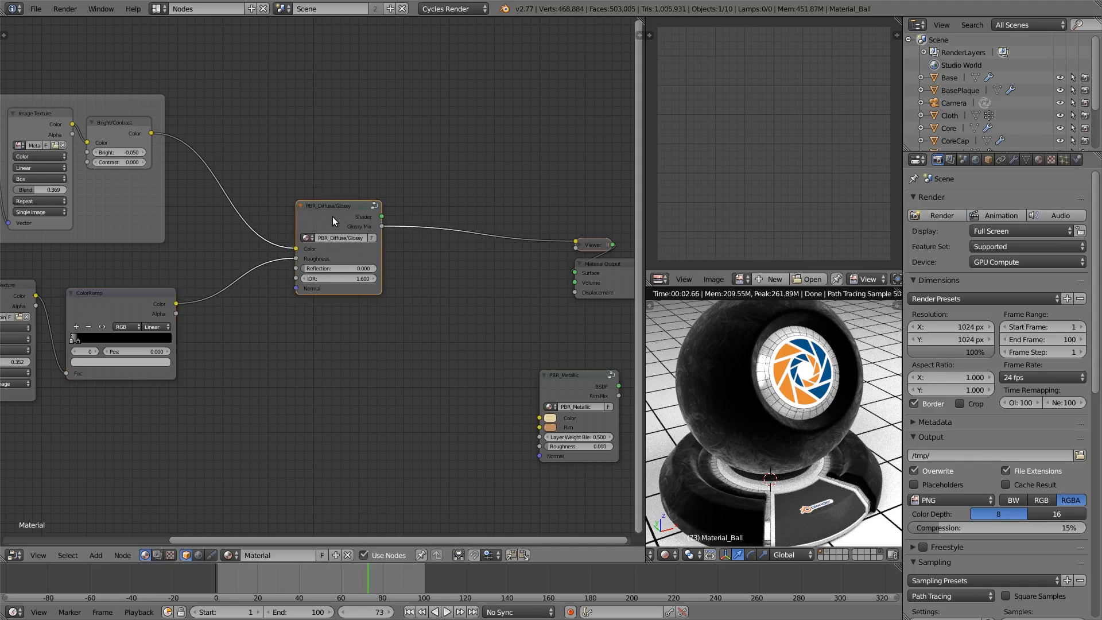
pyautogui.scroll(3, 344, 326)
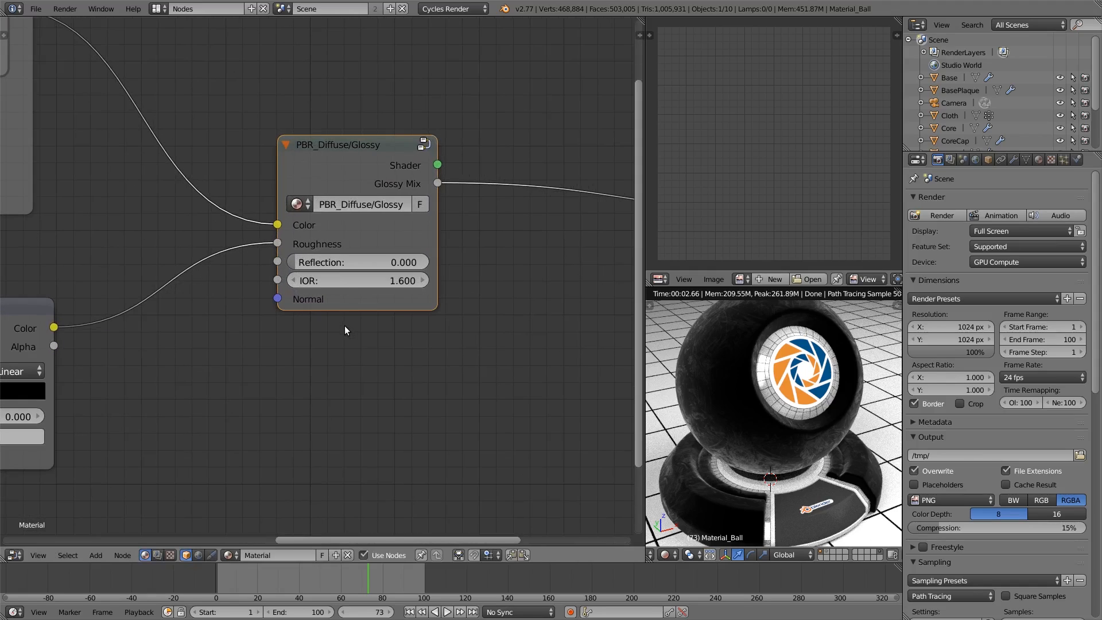
# Set Reflection to 0 on PBR_Diffuse/Glossy and switch the preview to its Shader output
pyautogui.moveTo(308, 260)
pyautogui.mouseDown()
pyautogui.moveTo(444, 261)
pyautogui.moveTo(294, 260)
pyautogui.mouseUp()
pyautogui.moveTo(354, 164); pyautogui.dragTo(363, 161)
pyautogui.scroll(-3, 370, 322)
pyautogui.moveTo(369, 322); pyautogui.dragTo(473, 318, button='middle')
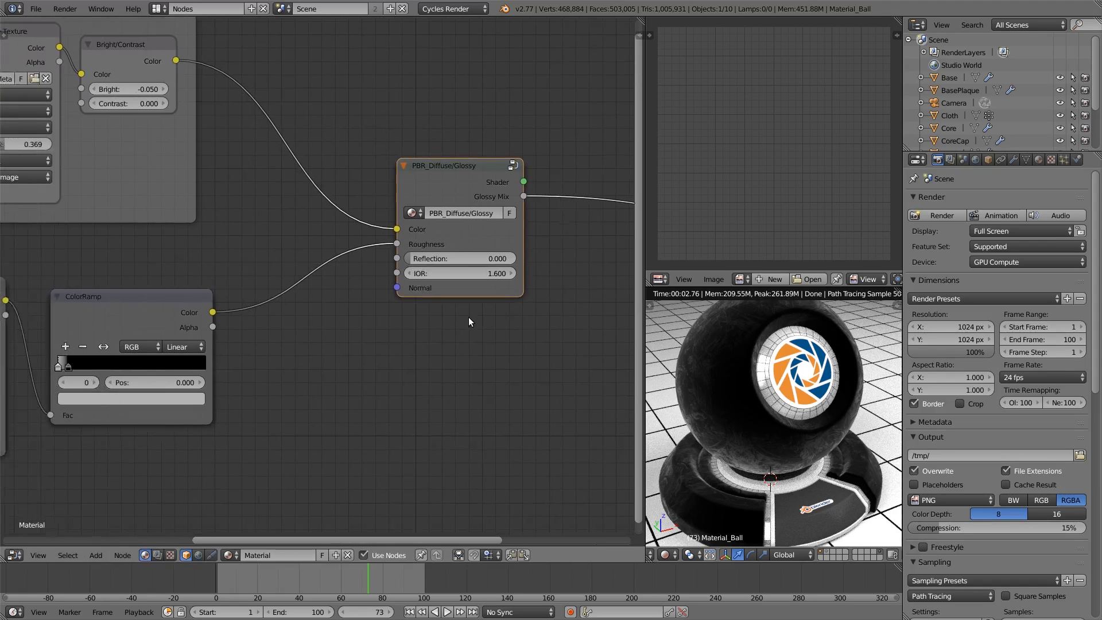
pyautogui.scroll(1, 470, 310)
pyautogui.scroll(-2, 471, 250)
pyautogui.scroll(1, 470, 249)
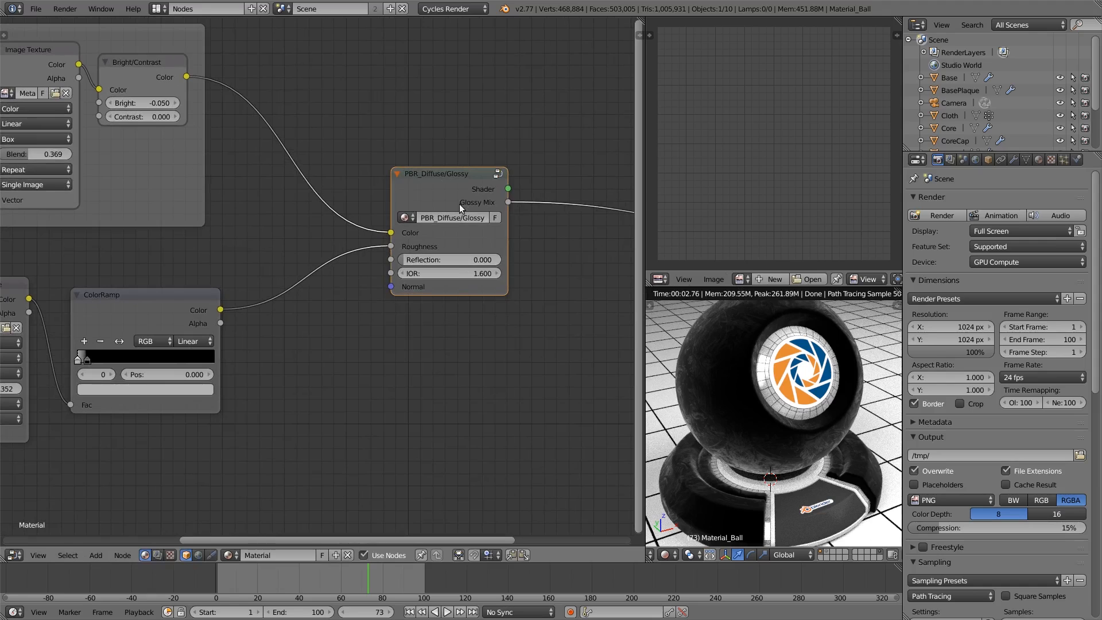
pyautogui.keyDown('ctrl'); pyautogui.keyDown('shift'); pyautogui.click(460, 192); pyautogui.keyUp('shift'); pyautogui.keyUp('ctrl')
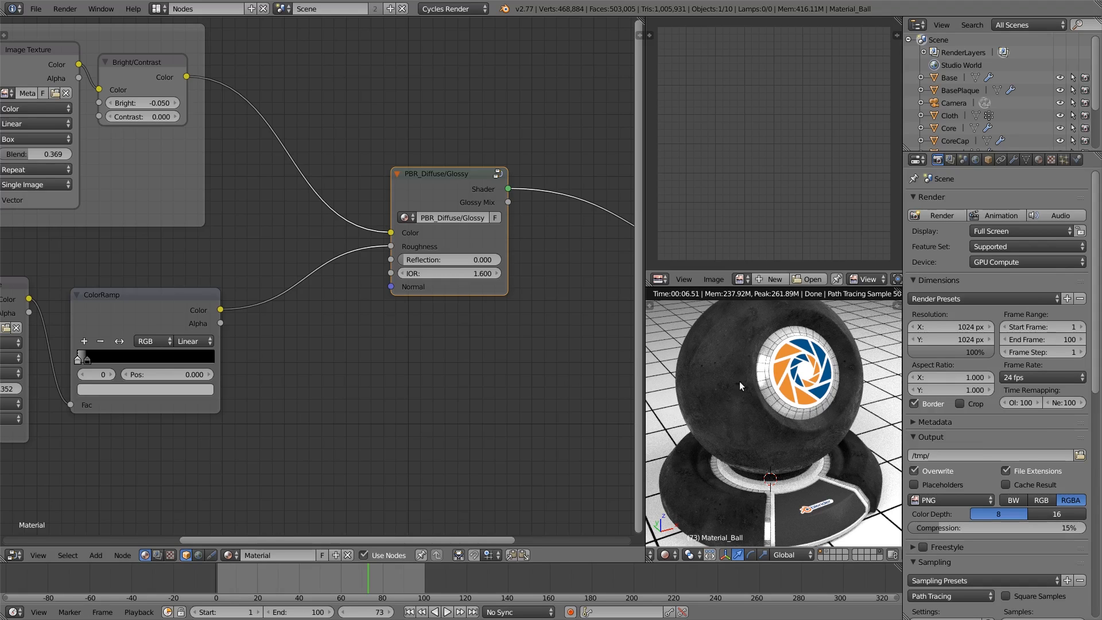
# Move the roughness ColorRamp node up and slightly right to make room beneath it
pyautogui.scroll(-2, 344, 378)
pyautogui.moveTo(369, 409); pyautogui.dragTo(492, 355, button='middle')
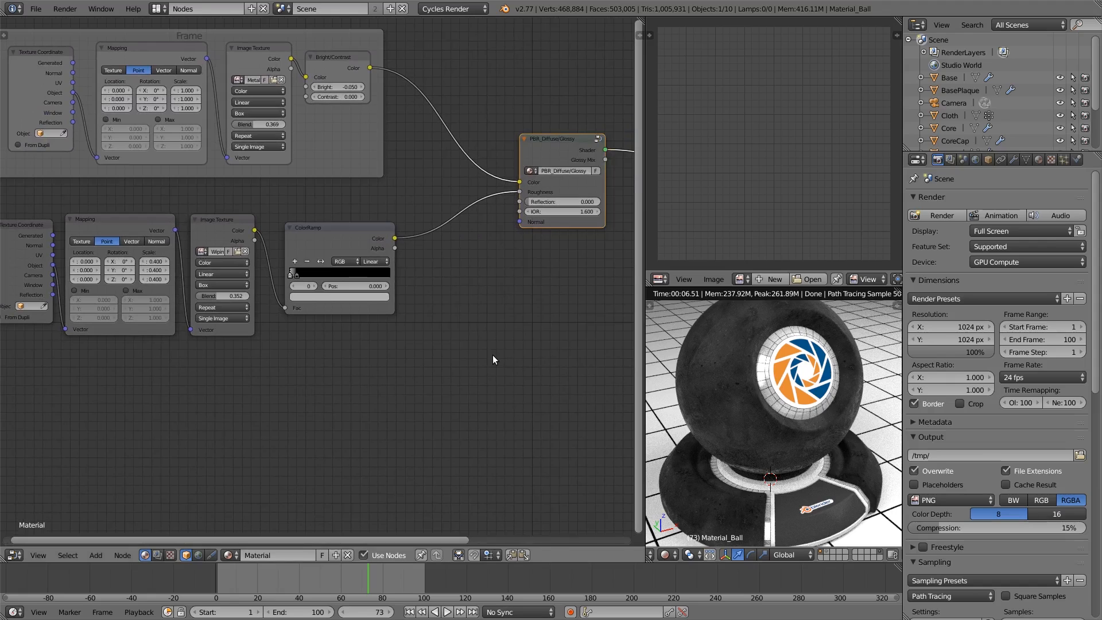
pyautogui.moveTo(333, 237)
pyautogui.mouseDown()
pyautogui.moveTo(351, 220)
pyautogui.moveTo(343, 227)
pyautogui.mouseUp()
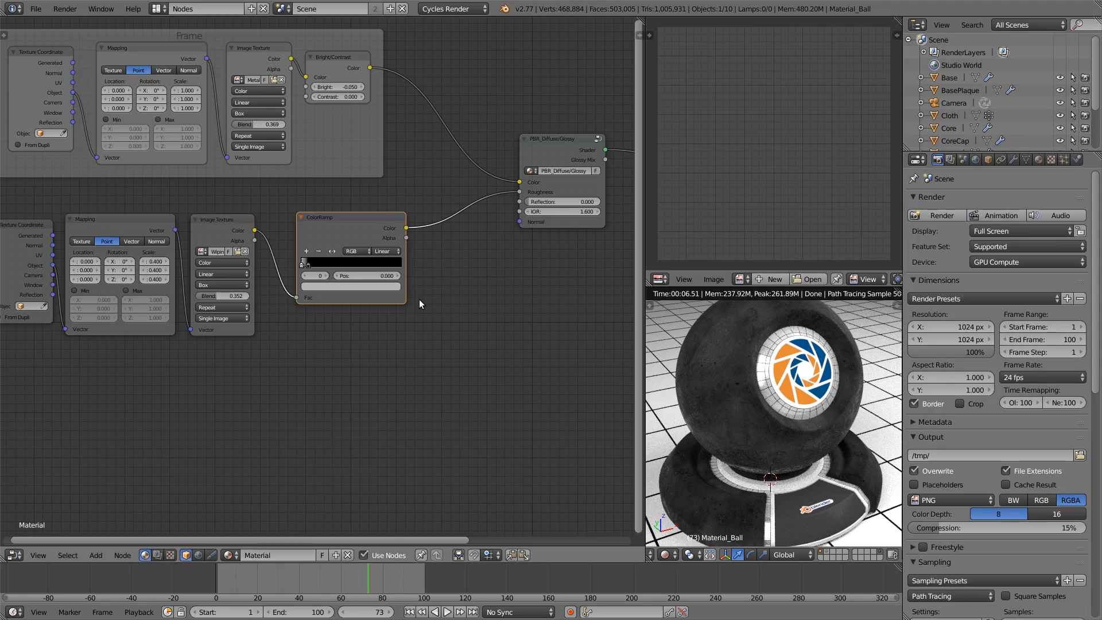
pyautogui.moveTo(348, 231); pyautogui.dragTo(346, 216)
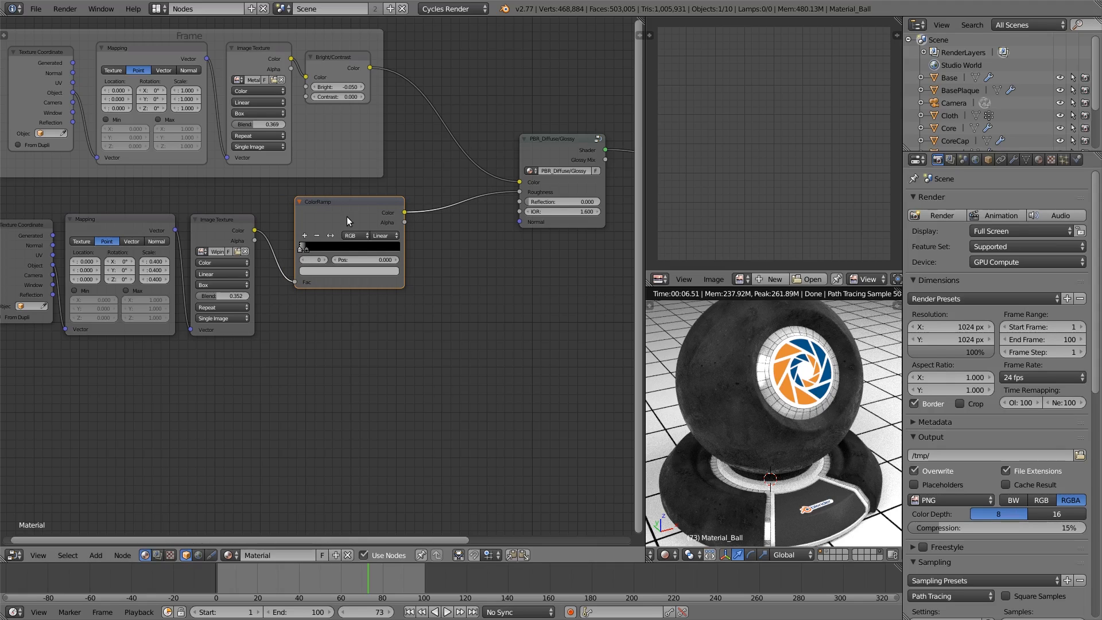
pyautogui.moveTo(334, 216); pyautogui.dragTo(338, 215)
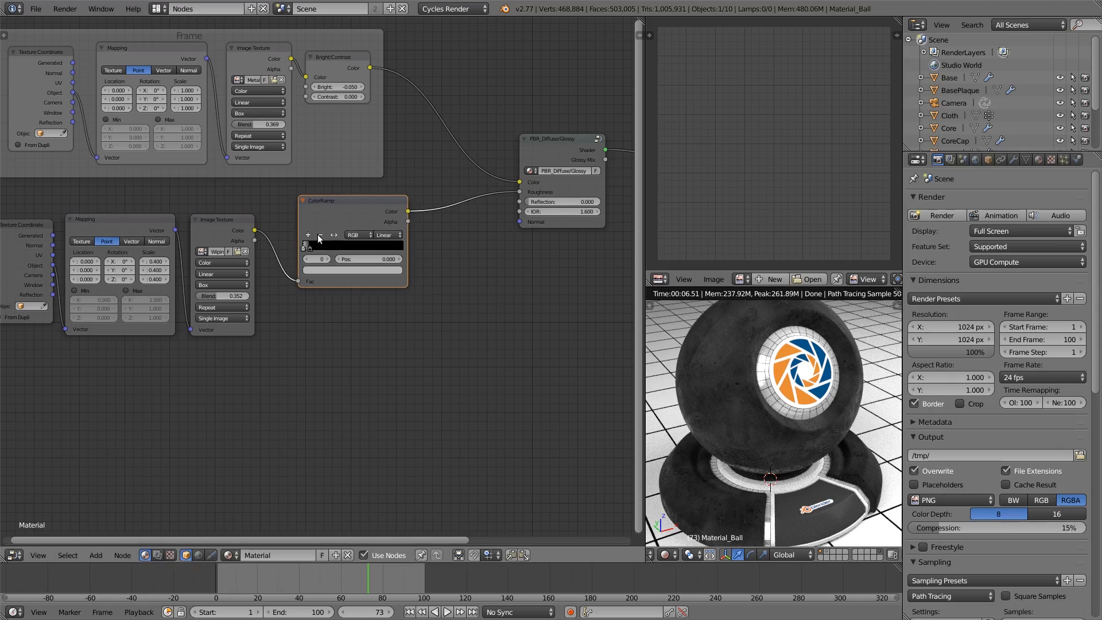
# Feed the wiping-residue texture's Color through a second ColorRamp into PBR_Diffuse/Glossy's Reflection input and preview the Glossy Mix output
pyautogui.click(96, 554)
pyautogui.moveTo(127, 451)
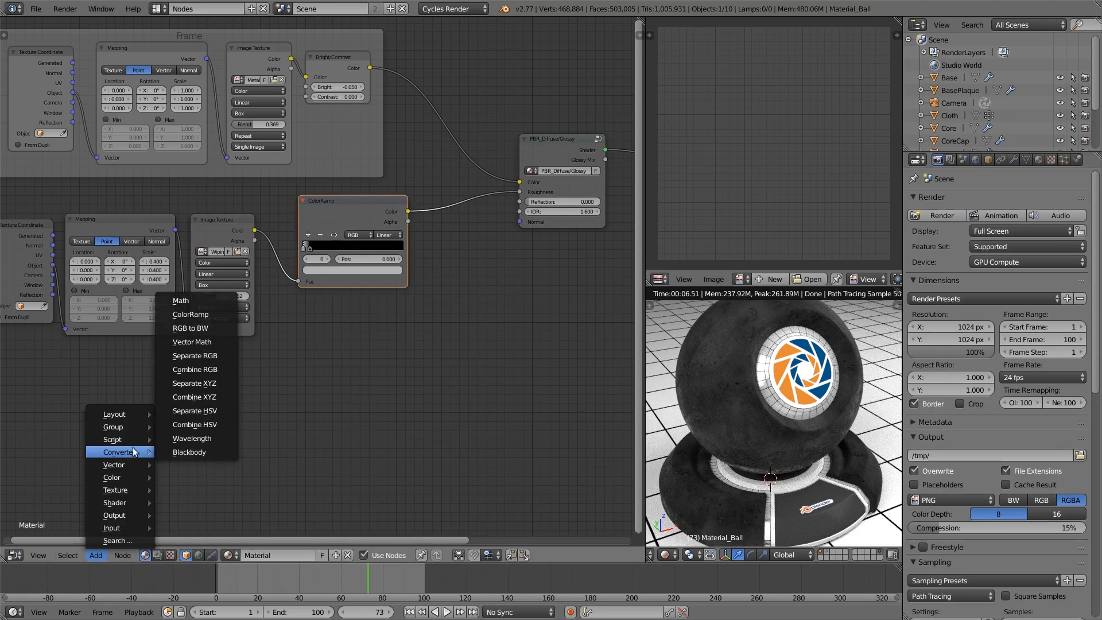
pyautogui.click(209, 308)
pyautogui.click(302, 295)
pyautogui.moveTo(255, 230); pyautogui.dragTo(301, 382)
pyautogui.keyDown('ctrl'); pyautogui.keyDown('shift'); pyautogui.click(333, 308); pyautogui.keyUp('shift'); pyautogui.keyUp('ctrl')
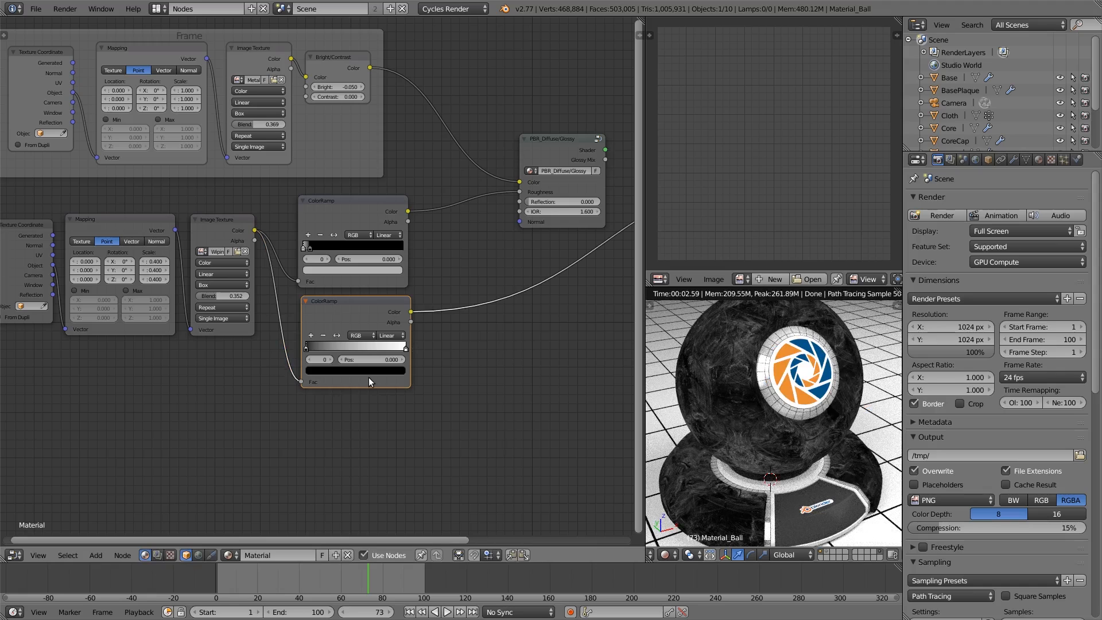
pyautogui.moveTo(411, 312); pyautogui.dragTo(520, 201)
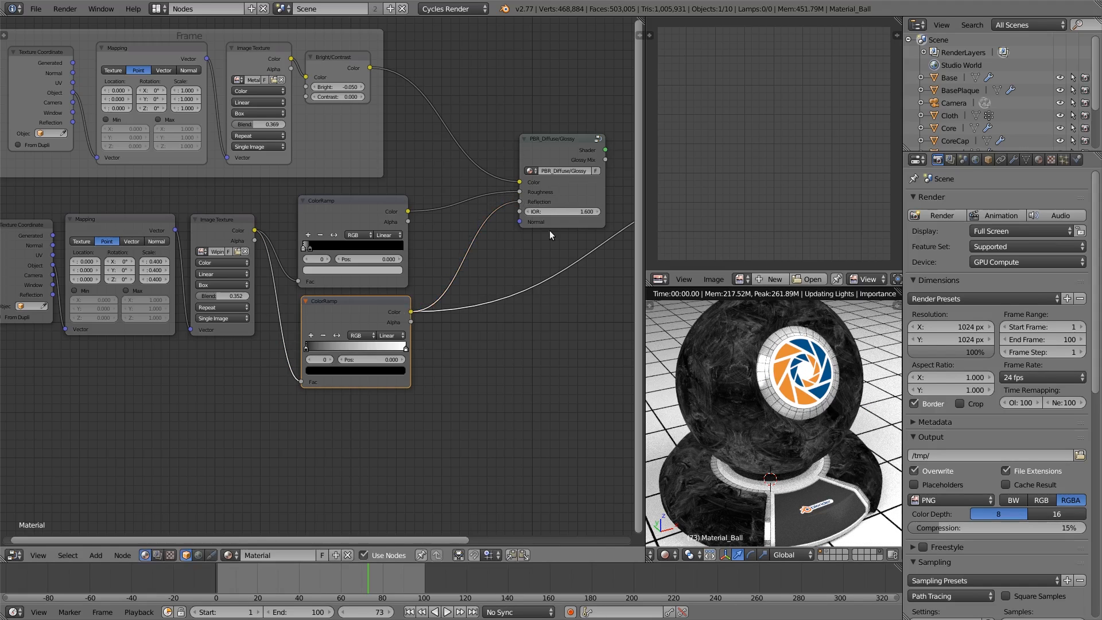
pyautogui.keyDown('ctrl'); pyautogui.keyDown('shift'); pyautogui.click(569, 155); pyautogui.keyUp('shift'); pyautogui.keyUp('ctrl')
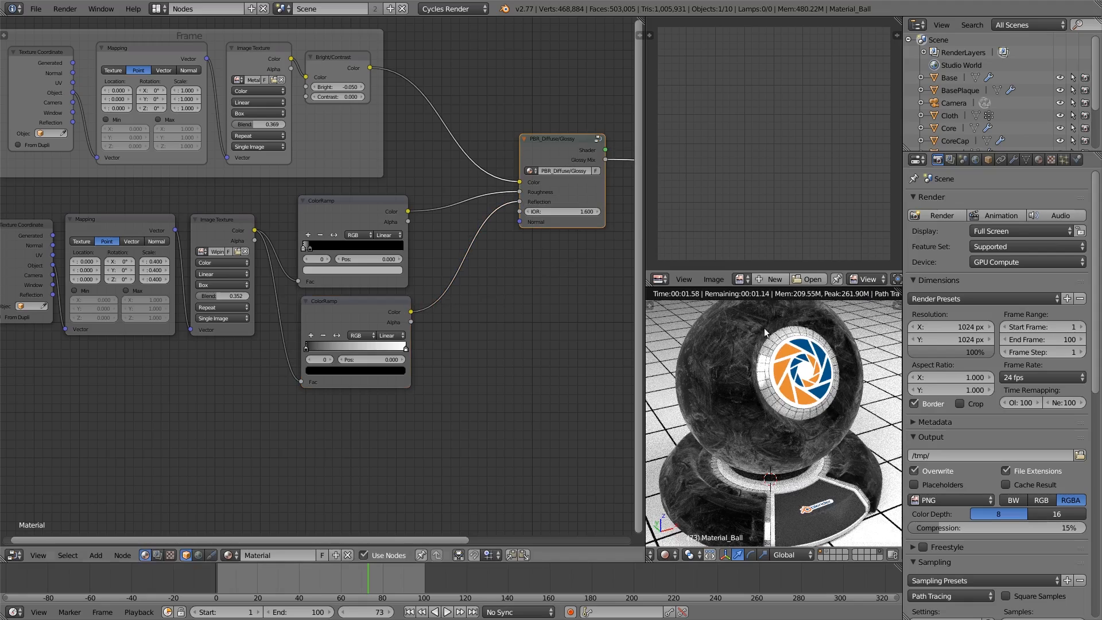
# Try the lower ColorRamp's black stop at position 0.910 and return it to 0
pyautogui.moveTo(325, 345); pyautogui.dragTo(406, 346)
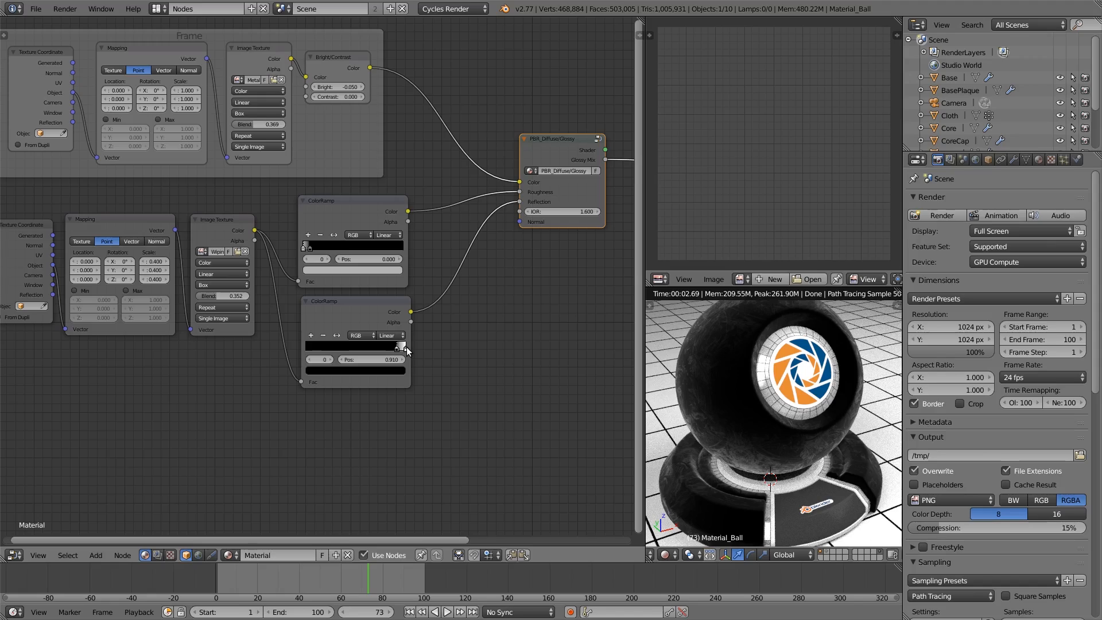
pyautogui.moveTo(406, 347); pyautogui.dragTo(294, 365)
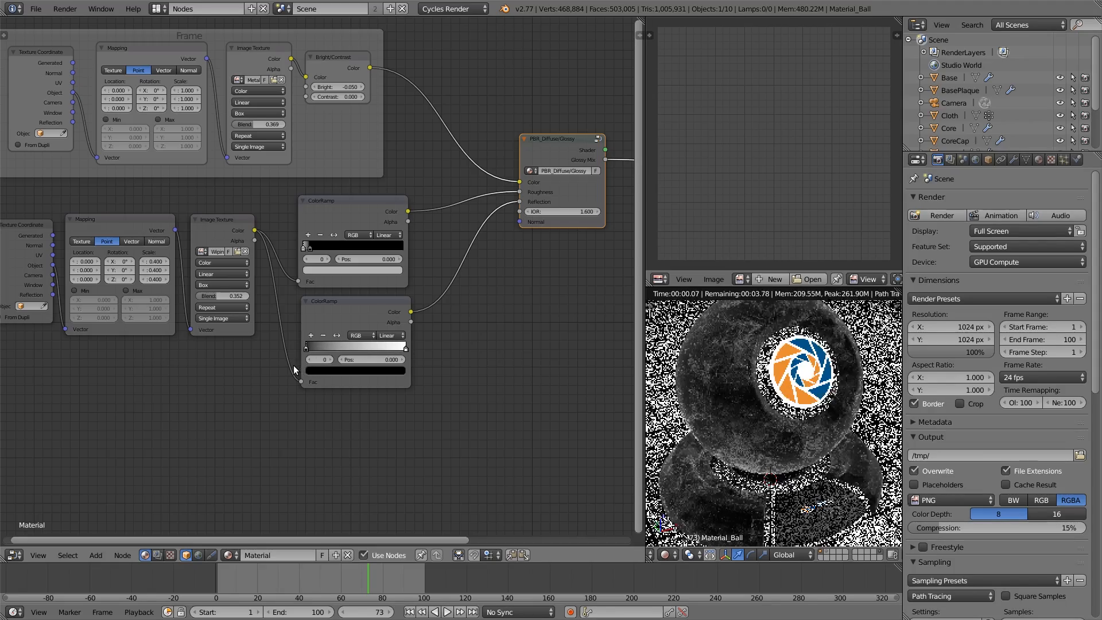
# Darken the lower ColorRamp's white stop to a value of 0.456 at position 0.996 and preview the group's Shader output
pyautogui.click(404, 348)
pyautogui.click(387, 372)
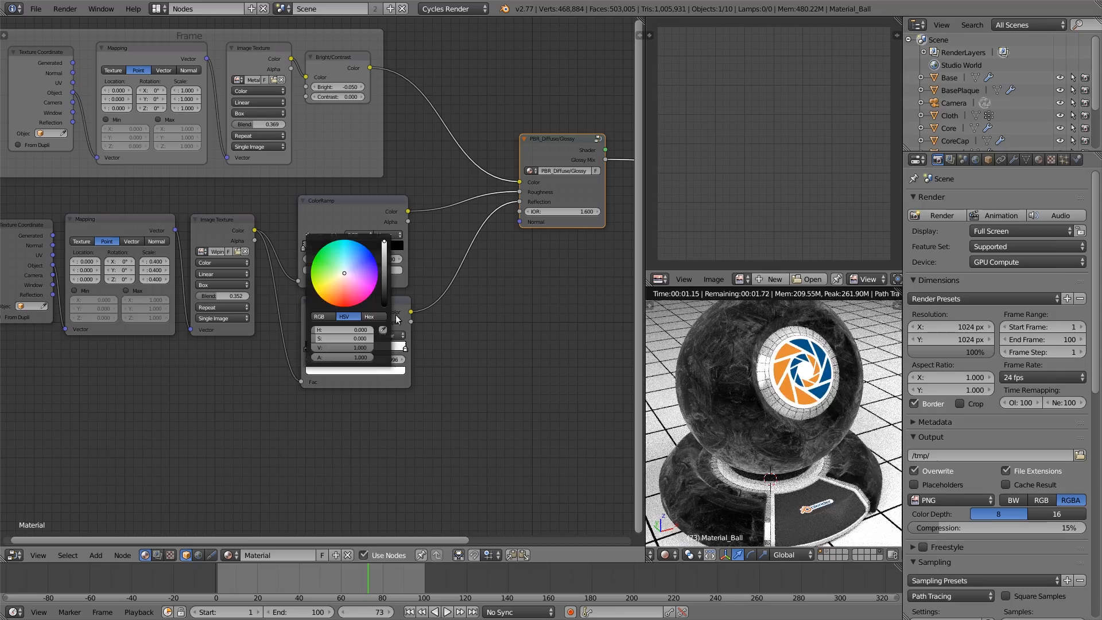
pyautogui.moveTo(383, 244); pyautogui.dragTo(384, 275)
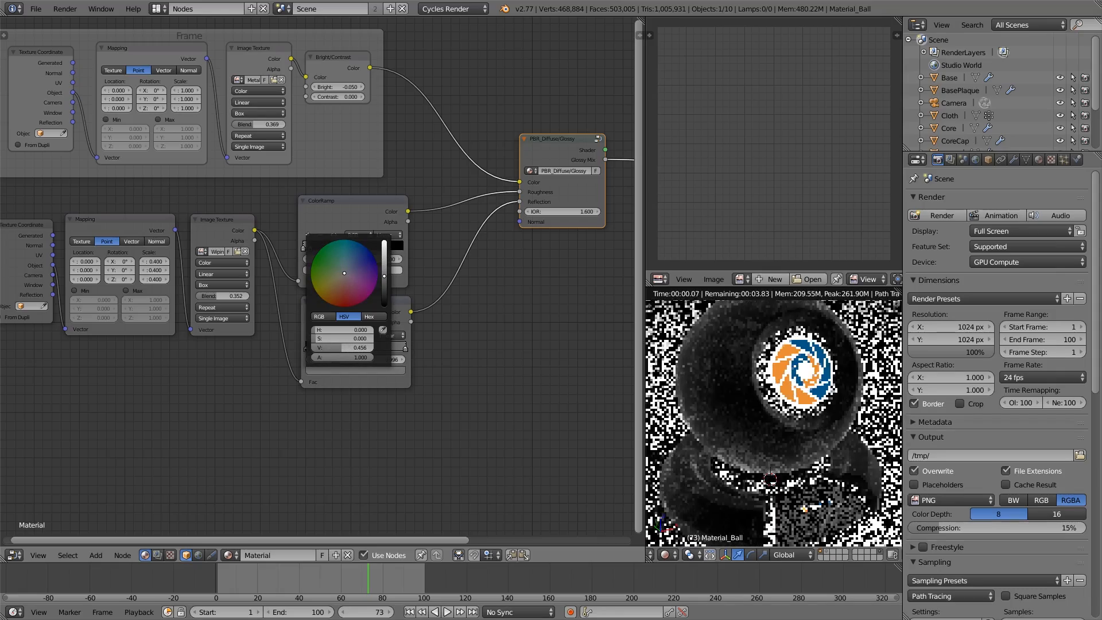
pyautogui.scroll(-2, 545, 252)
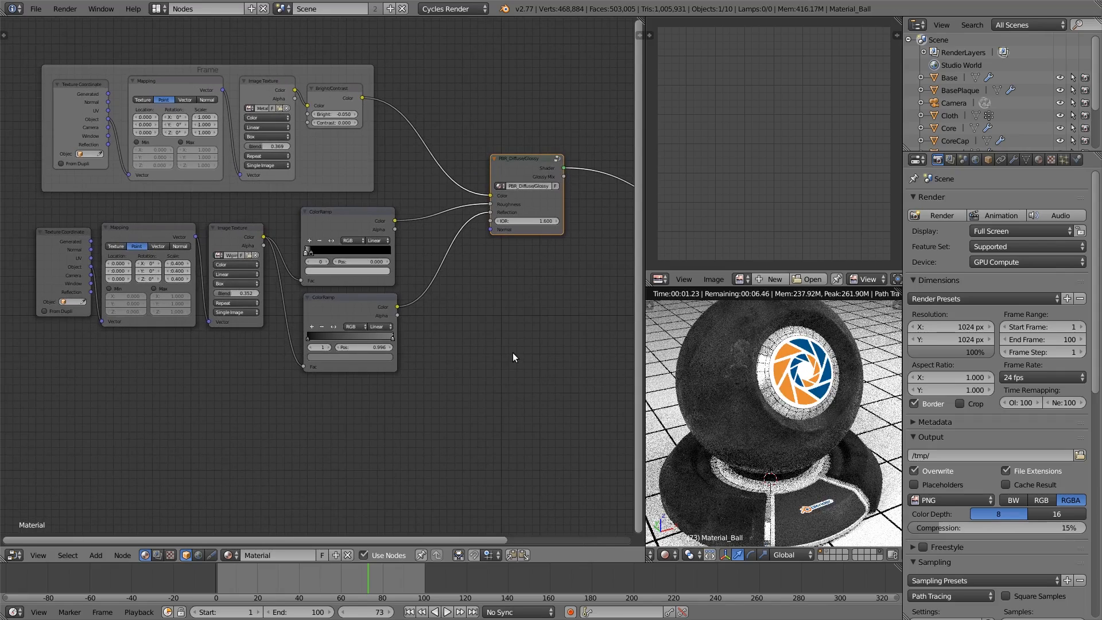
pyautogui.scroll(2, 428, 356)
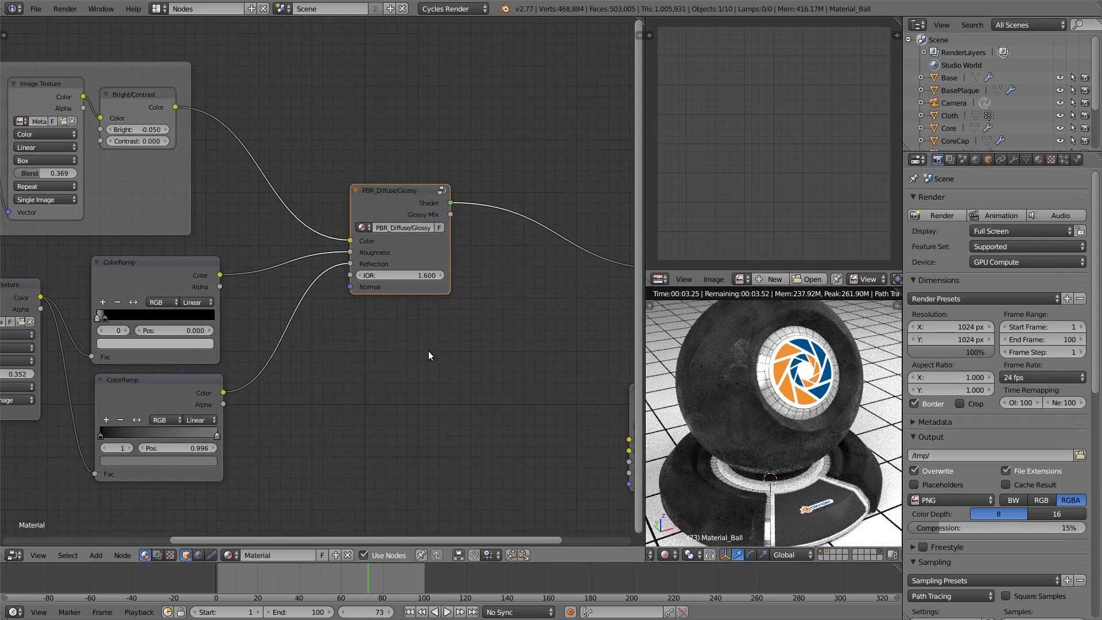
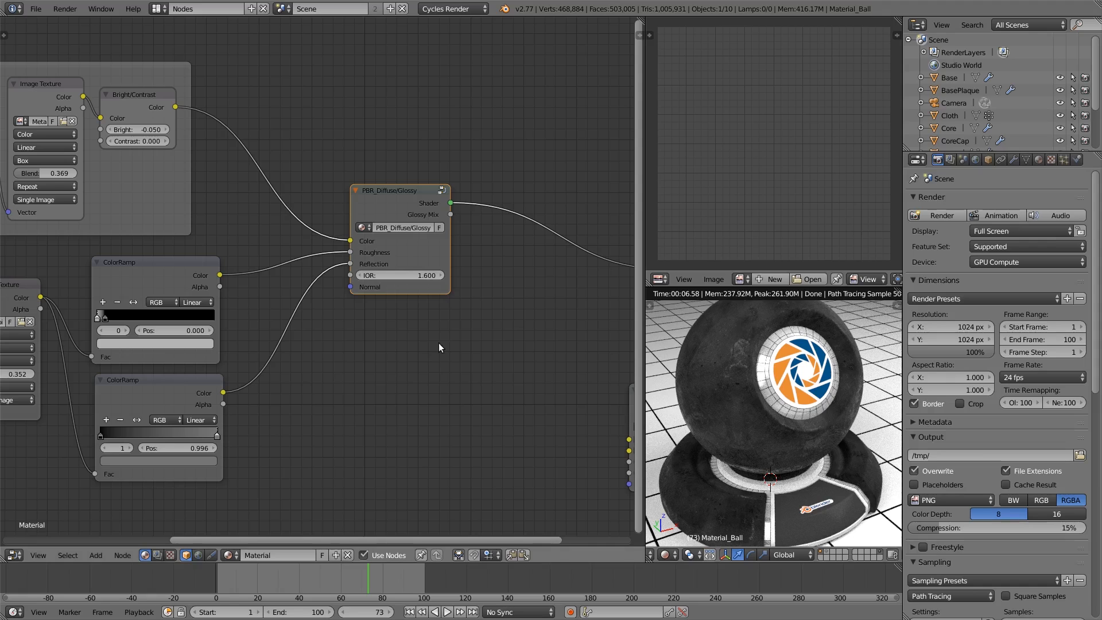
pyautogui.click(175, 286)
pyautogui.click(153, 386)
pyautogui.click(170, 272)
pyautogui.click(163, 387)
pyautogui.click(166, 283)
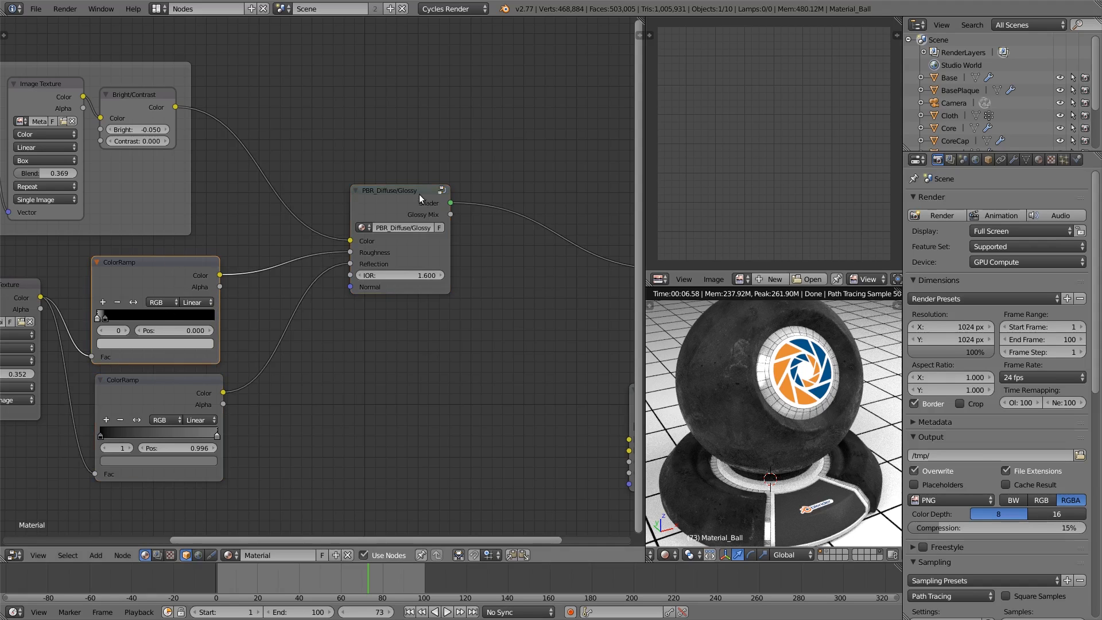
# Add a Frame node below the wiping-residue nodes
pyautogui.scroll(-3, 487, 308)
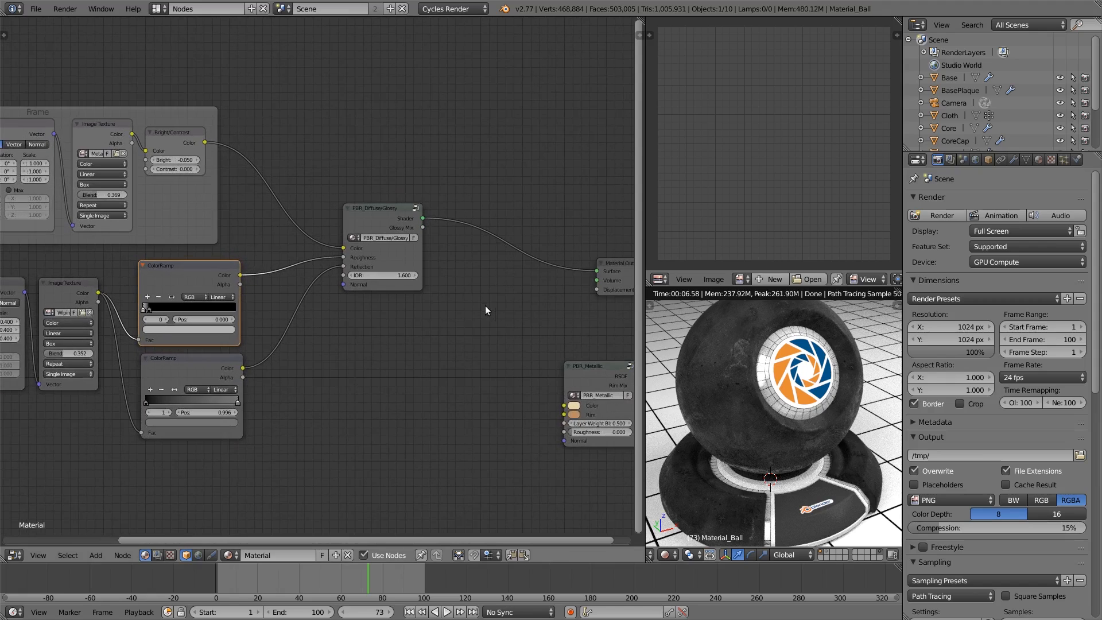
pyautogui.moveTo(377, 362); pyautogui.dragTo(533, 320, button='middle')
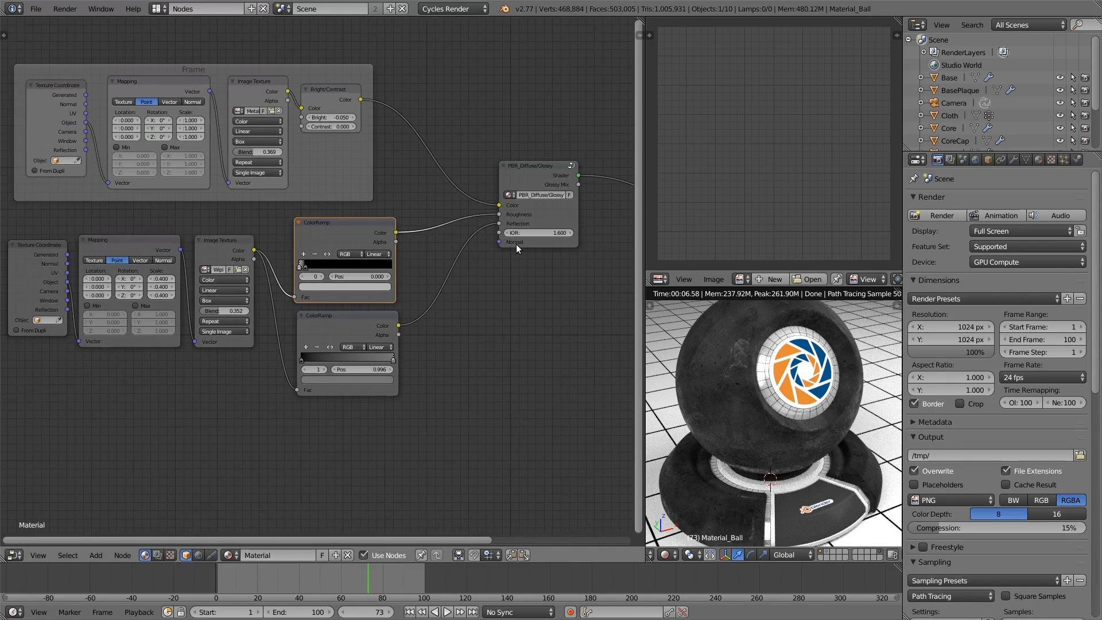
pyautogui.scroll(-1, 321, 424)
pyautogui.click(96, 555)
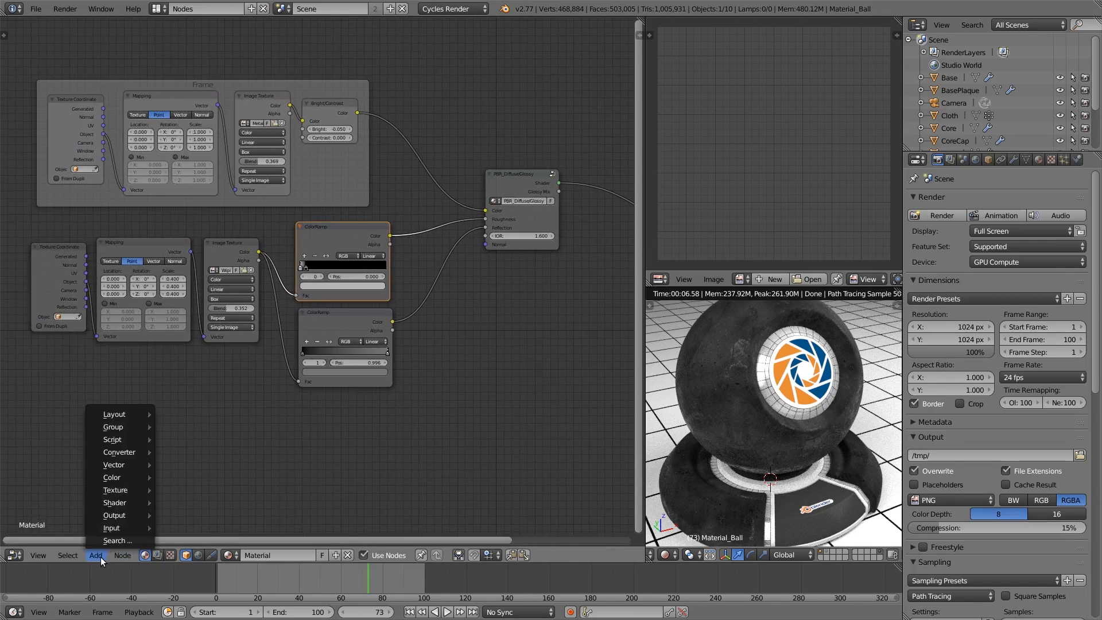
pyautogui.moveTo(124, 414)
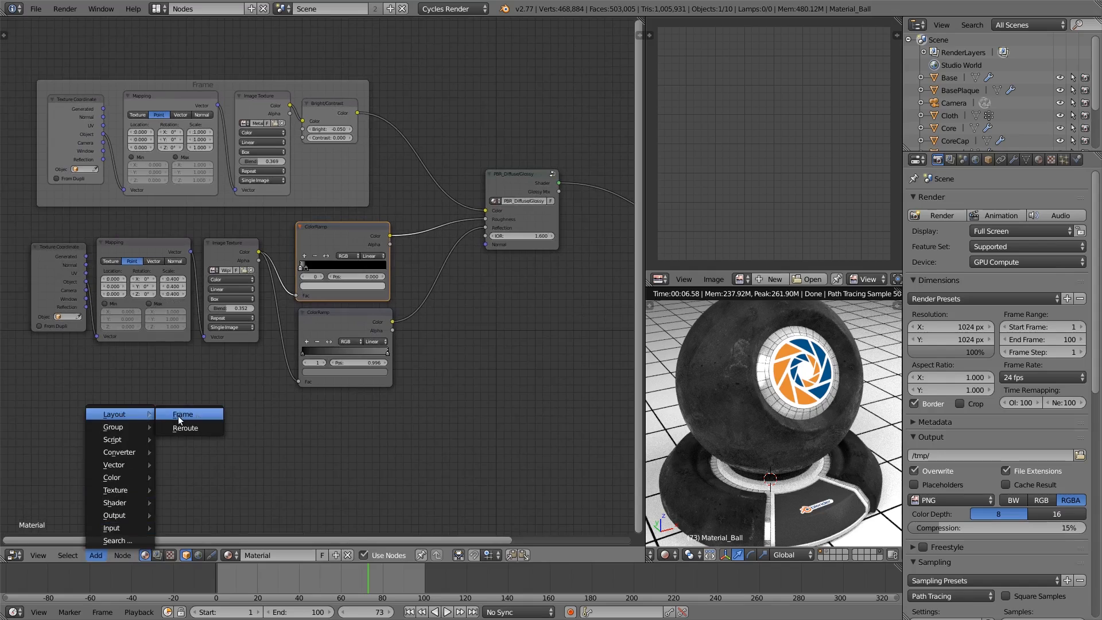
pyautogui.click(195, 413)
pyautogui.click(202, 408)
# Enclose the wiping-residue texture nodes and both ColorRamps in the new frame and place it beneath the metal color frame
pyautogui.press('a')
pyautogui.press('b')
pyautogui.moveTo(24, 225); pyautogui.dragTo(335, 390)
pyautogui.press('g')
pyautogui.click(243, 446)
pyautogui.moveTo(290, 265); pyautogui.dragTo(370, 235)
pyautogui.scroll(-3, 376, 355)
pyautogui.moveTo(380, 360); pyautogui.dragTo(344, 258, button='middle')
pyautogui.click(305, 107)
pyautogui.click(222, 131)
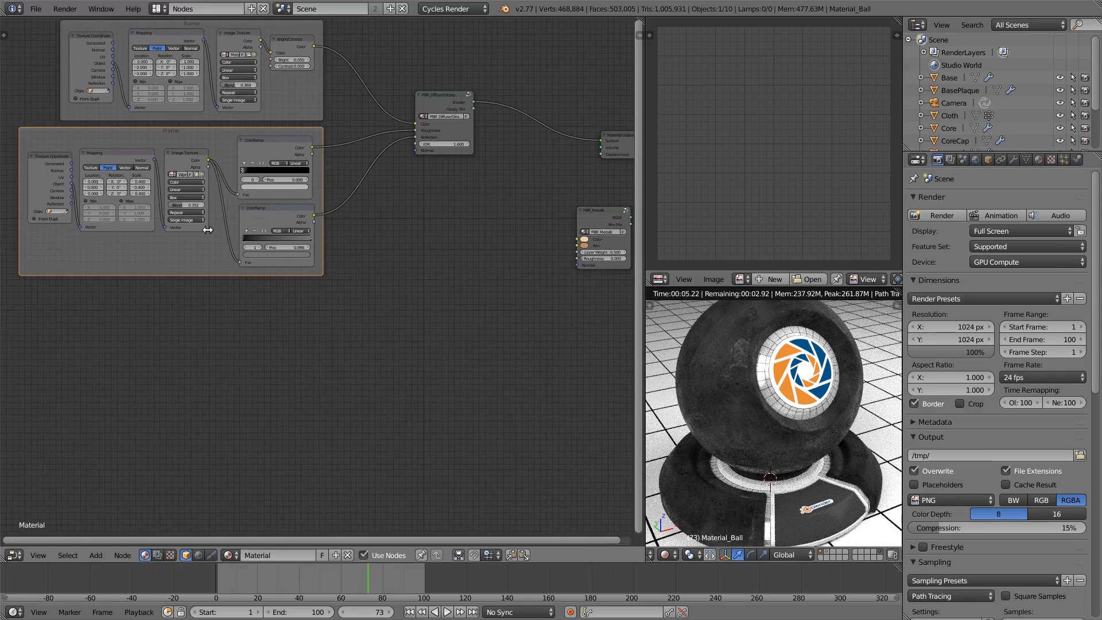
# Add an Image Texture node below the frames and load the ScratchesLig...VAR2_3K.jpg image from the MaterialBall textures folder
pyautogui.click(95, 555)
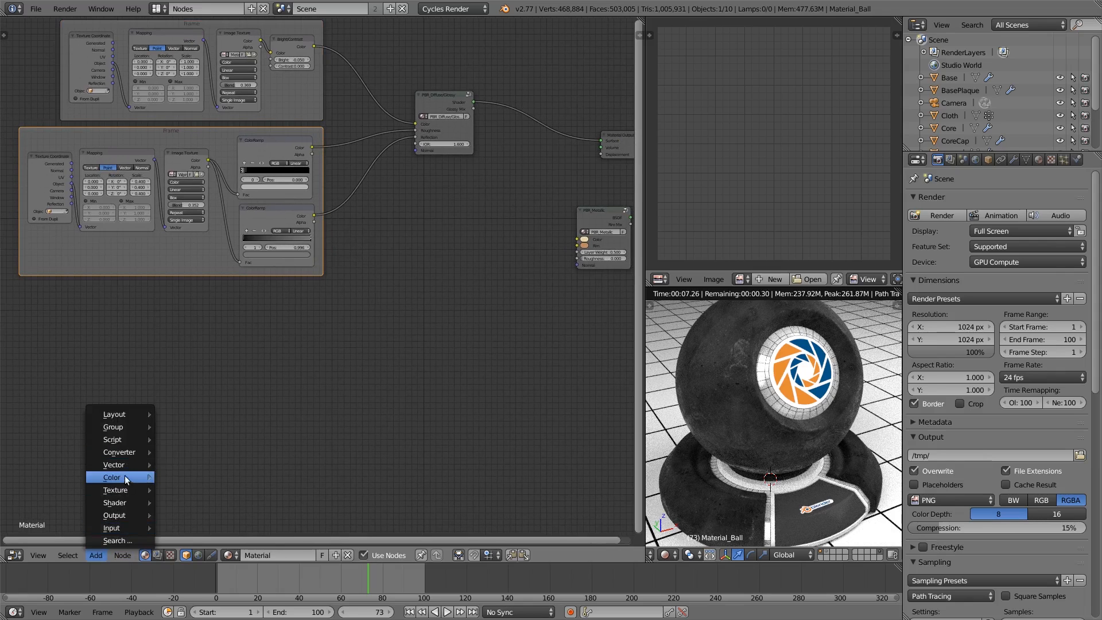
pyautogui.moveTo(129, 489)
pyautogui.click(195, 338)
pyautogui.click(211, 319)
pyautogui.click(231, 343)
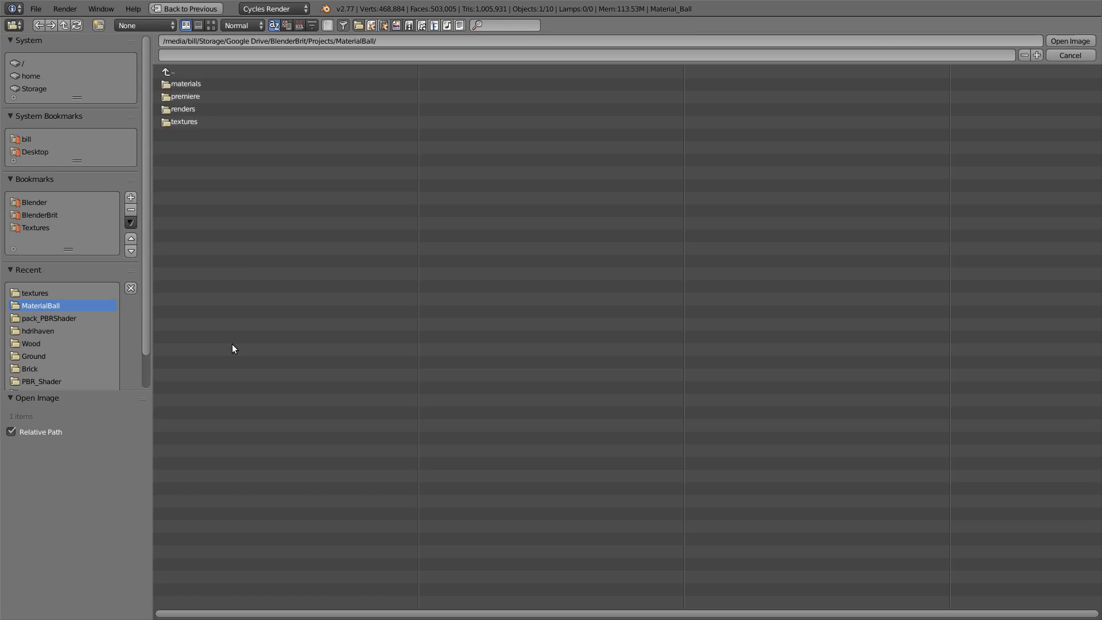
pyautogui.click(211, 125)
pyautogui.click(210, 26)
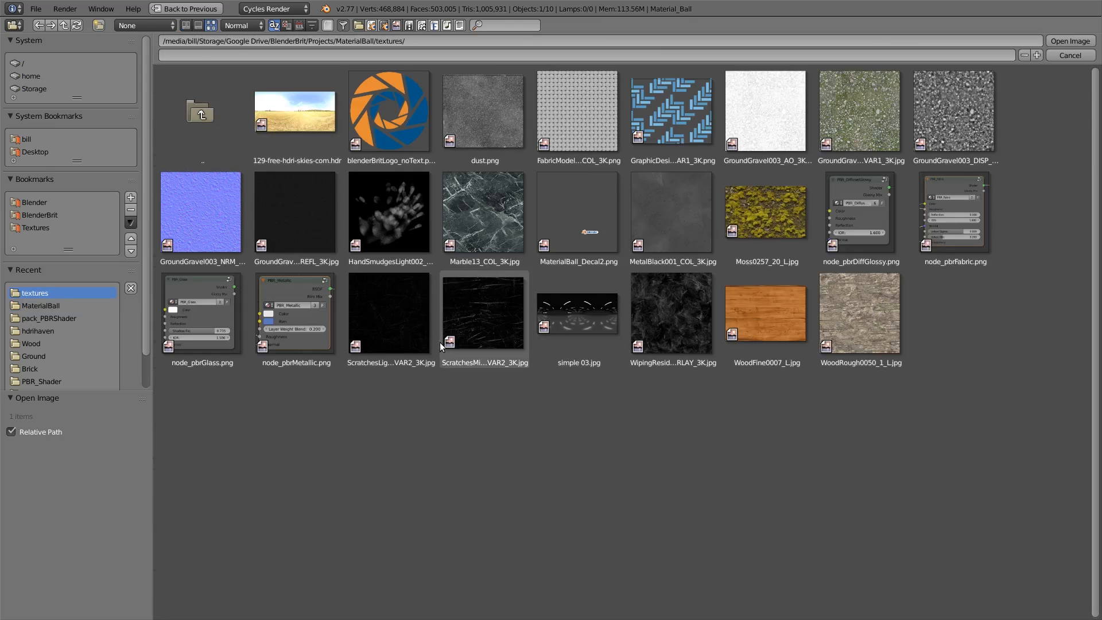
pyautogui.click(397, 334)
pyautogui.doubleClick(397, 332)
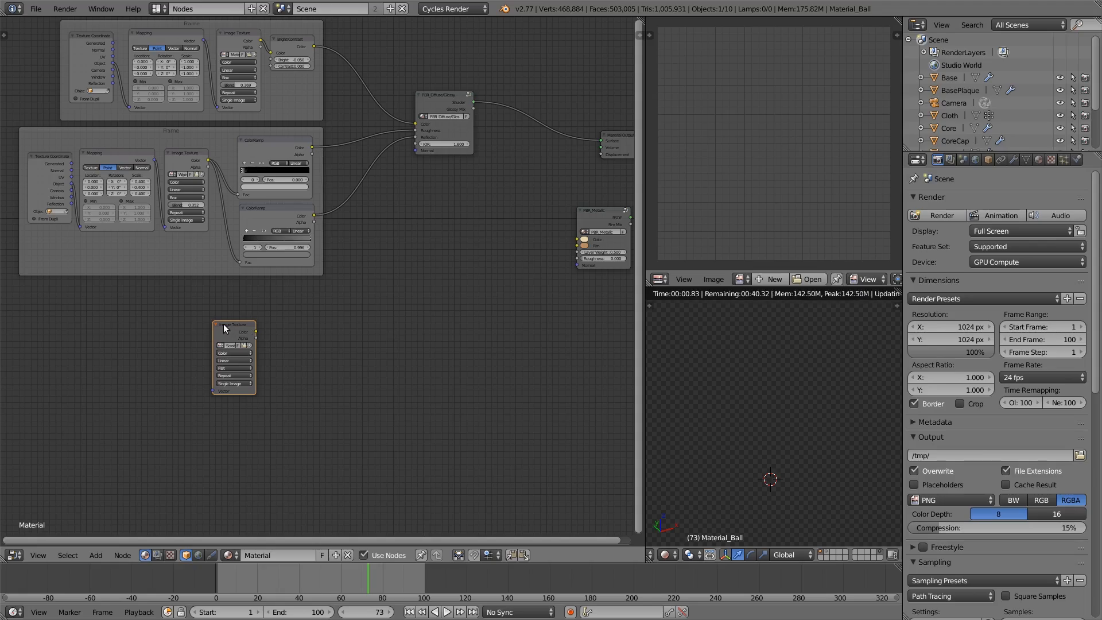
# Add Texture Coordinate and Mapping nodes to the scratches texture and preview its Color on the ball
pyautogui.hotkey('ctrl', 't')
pyautogui.moveTo(233, 324); pyautogui.dragTo(244, 319)
pyautogui.keyDown('ctrl'); pyautogui.keyDown('shift'); pyautogui.click(244, 318); pyautogui.keyUp('shift'); pyautogui.keyUp('ctrl')
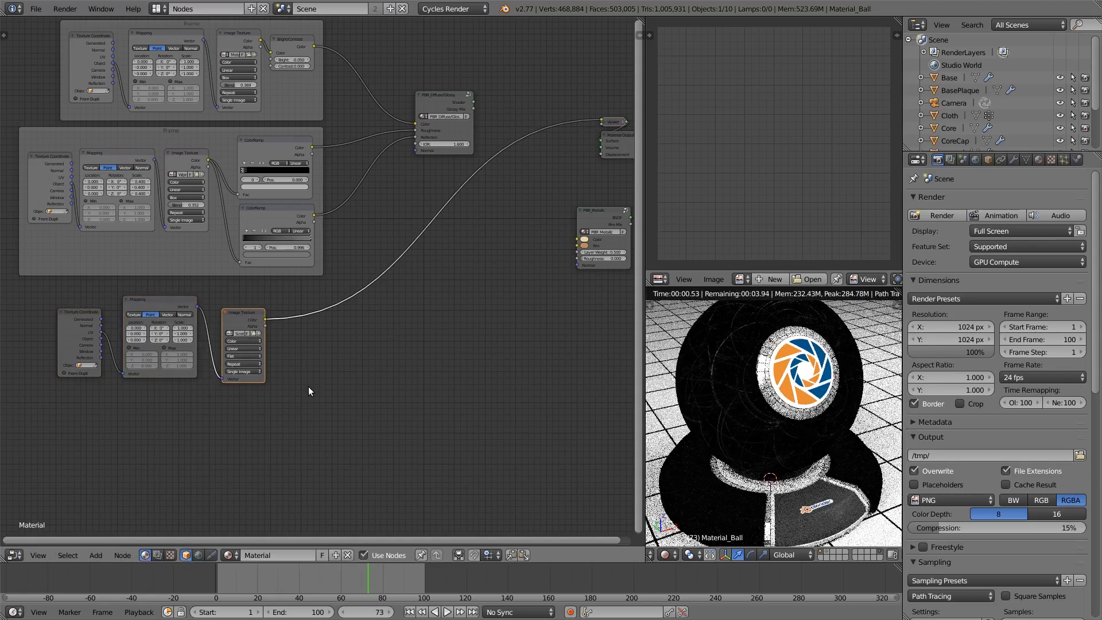
# Set the scratches texture's projection to Box and connect the Object coordinates to its Mapping node
pyautogui.moveTo(301, 377); pyautogui.dragTo(386, 349, button='middle')
pyautogui.scroll(2, 386, 349)
pyautogui.scroll(2, 386, 351)
pyautogui.click(322, 350)
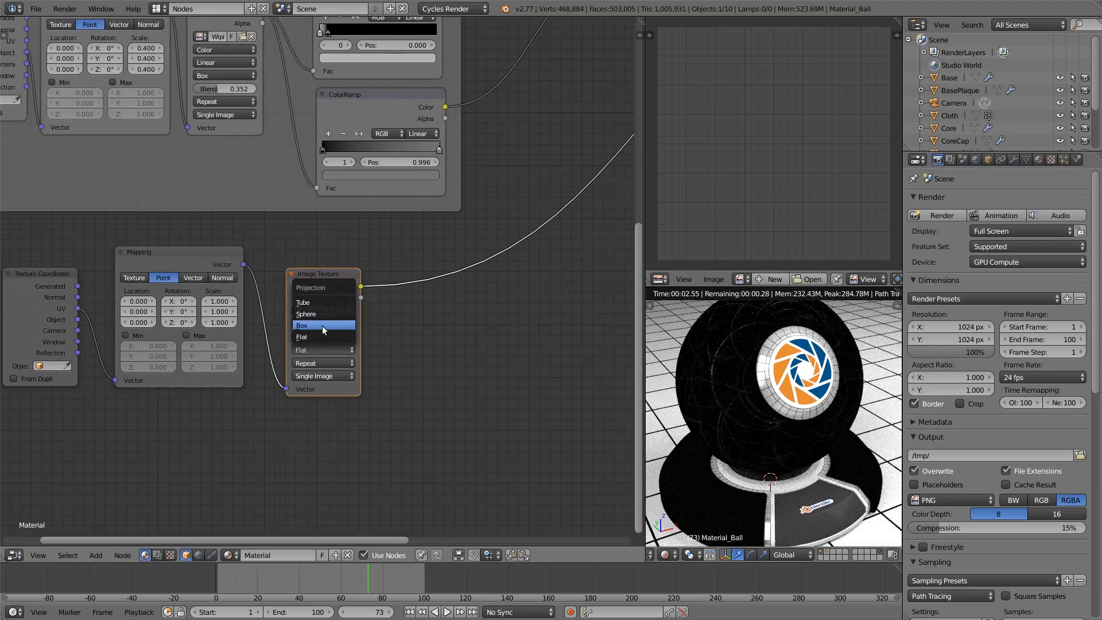
pyautogui.click(322, 326)
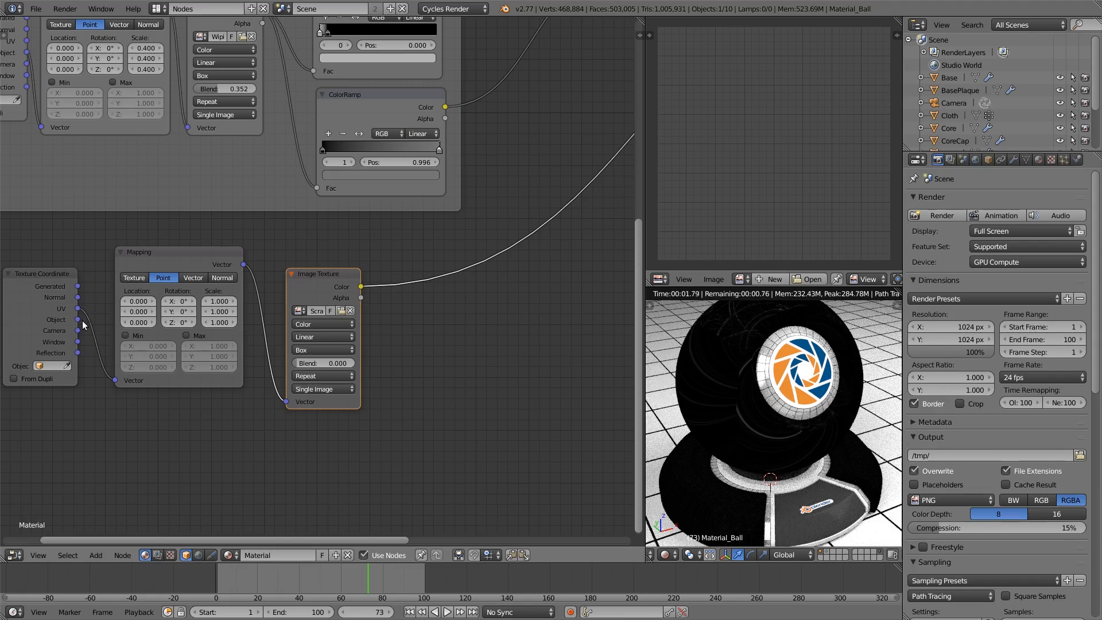
pyautogui.moveTo(78, 320); pyautogui.dragTo(117, 381)
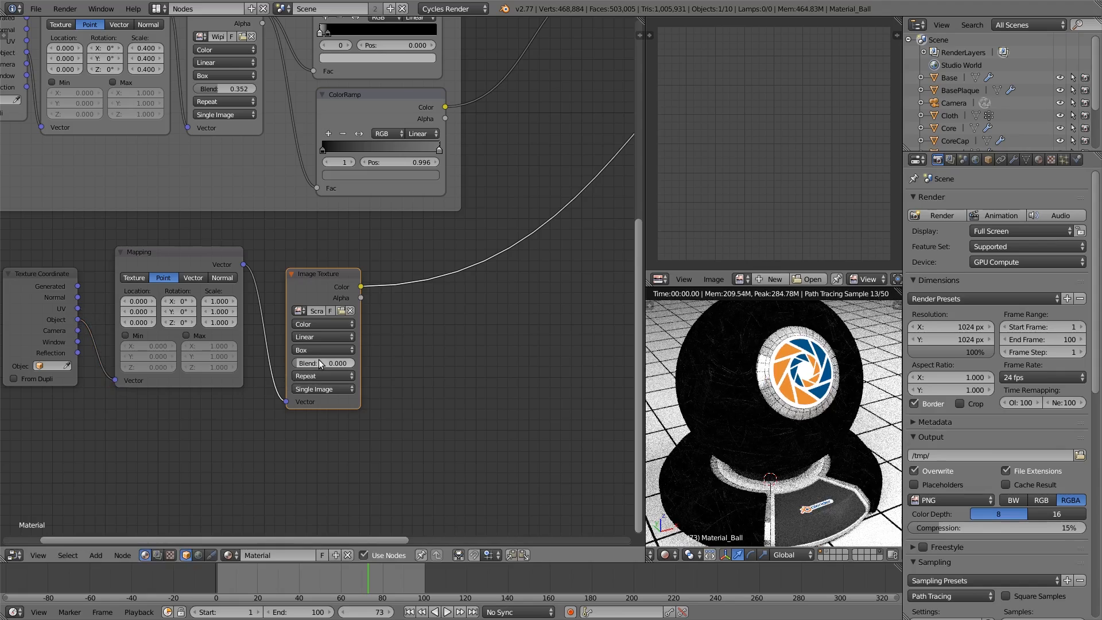
# Move the scratches Image Texture node closer to its Mapping node and set its Blend to 0.279
pyautogui.moveTo(315, 275); pyautogui.dragTo(301, 251)
pyautogui.scroll(5, 467, 374)
pyautogui.scroll(1, 470, 377)
pyautogui.moveTo(304, 374)
pyautogui.mouseDown()
pyautogui.moveTo(344, 374)
pyautogui.moveTo(295, 374)
pyautogui.mouseUp()
pyautogui.scroll(-4, 511, 337)
pyautogui.moveTo(516, 325); pyautogui.dragTo(455, 331, button='middle')
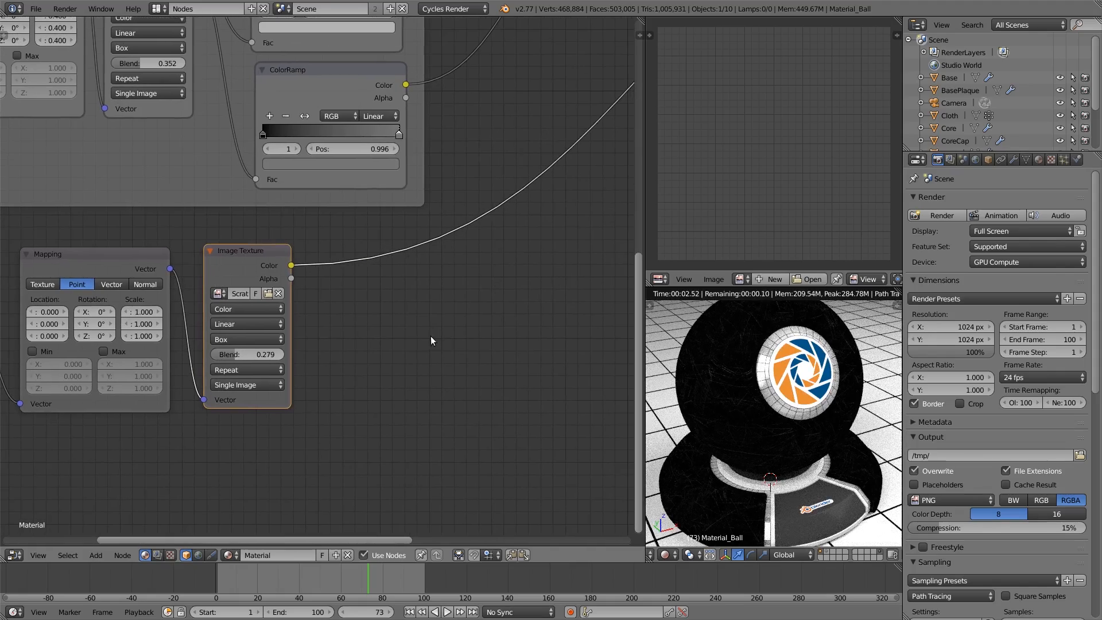
# Insert a Bump node after the scratches texture and connect the texture's Color to the Bump's Height input
pyautogui.click(96, 555)
pyautogui.moveTo(132, 466)
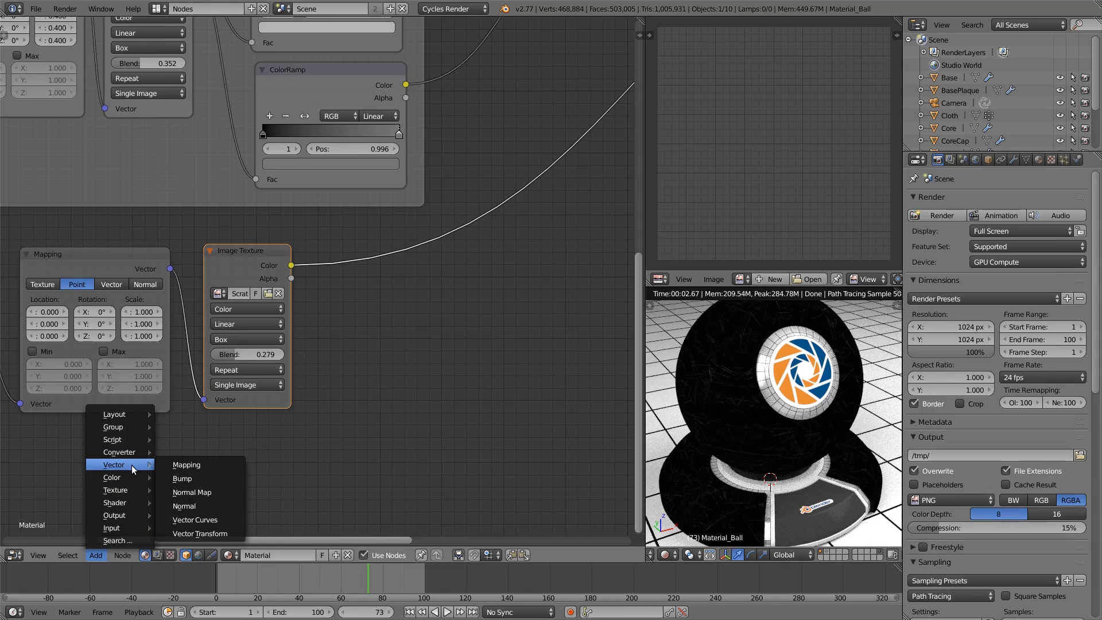
pyautogui.click(182, 478)
pyautogui.click(331, 243)
pyautogui.scroll(2, 356, 357)
pyautogui.moveTo(337, 323); pyautogui.dragTo(349, 333)
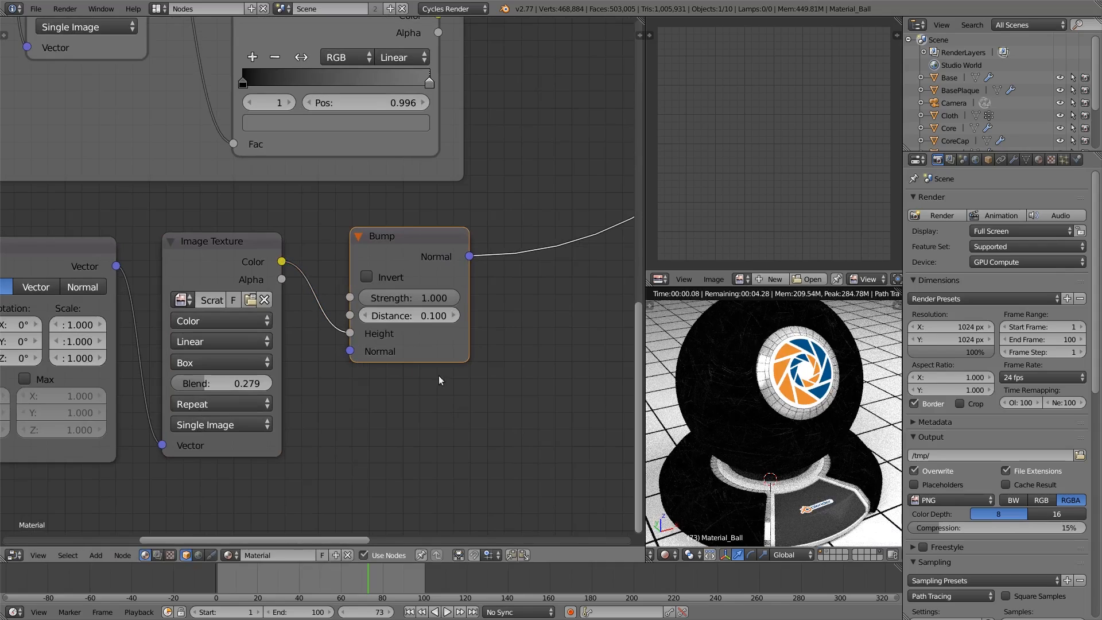
# Turn on Invert for the Bump node and preview the scratches texture's Color on the ball
pyautogui.click(399, 281)
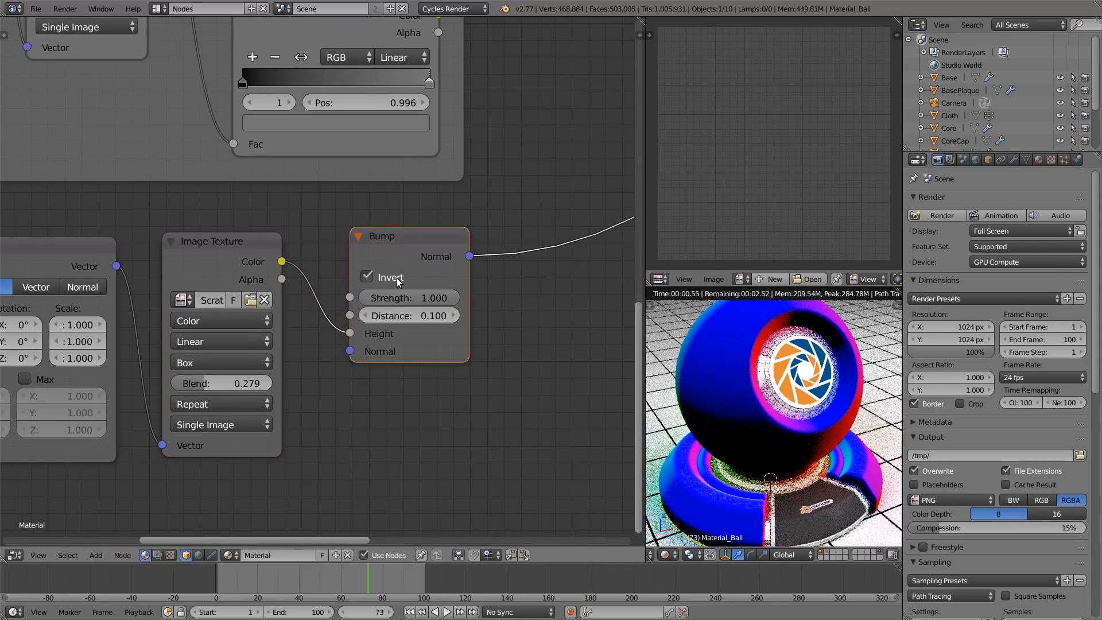
pyautogui.click(232, 264)
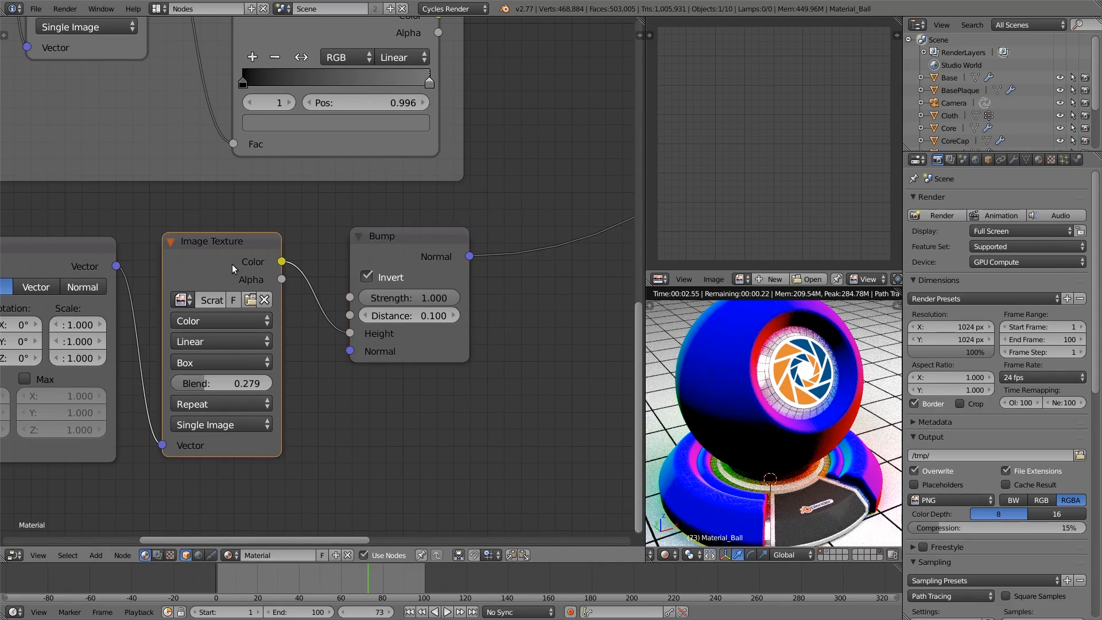
pyautogui.keyDown('ctrl'); pyautogui.keyDown('shift'); pyautogui.click(232, 264); pyautogui.keyUp('shift'); pyautogui.keyUp('ctrl')
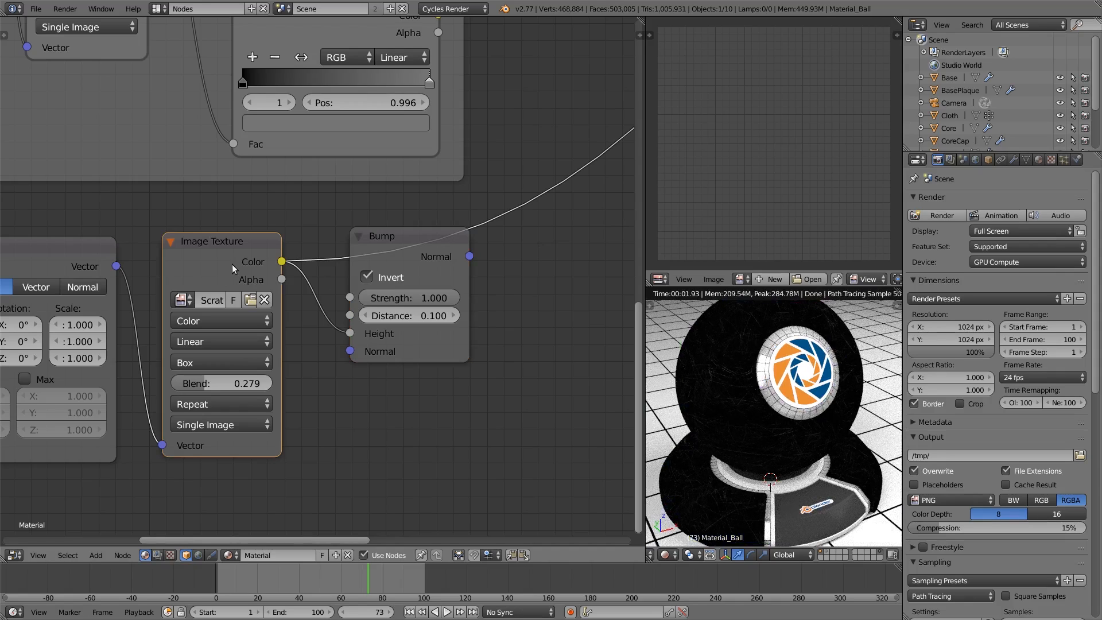
# Connect the Bump node's Normal output to the Normal input of the PBR_Diffuse/Glossy group
pyautogui.click(383, 255)
pyautogui.scroll(-10, 526, 202)
pyautogui.moveTo(523, 202); pyautogui.dragTo(386, 346, button='middle')
pyautogui.scroll(5, 232, 461)
pyautogui.moveTo(254, 451); pyautogui.dragTo(406, 190)
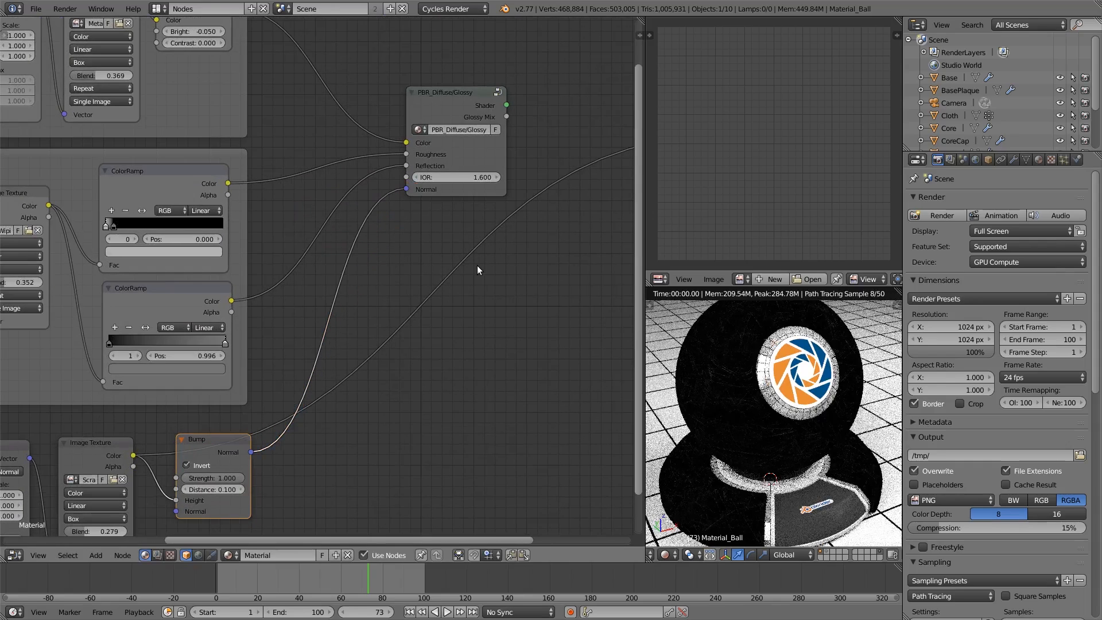
# Adjust the placement of the Bump node and the scratches Image Texture node beneath the framed nodes
pyautogui.moveTo(458, 247); pyautogui.dragTo(549, 137, button='middle')
pyautogui.scroll(1, 574, 152)
pyautogui.scroll(-1, 452, 68)
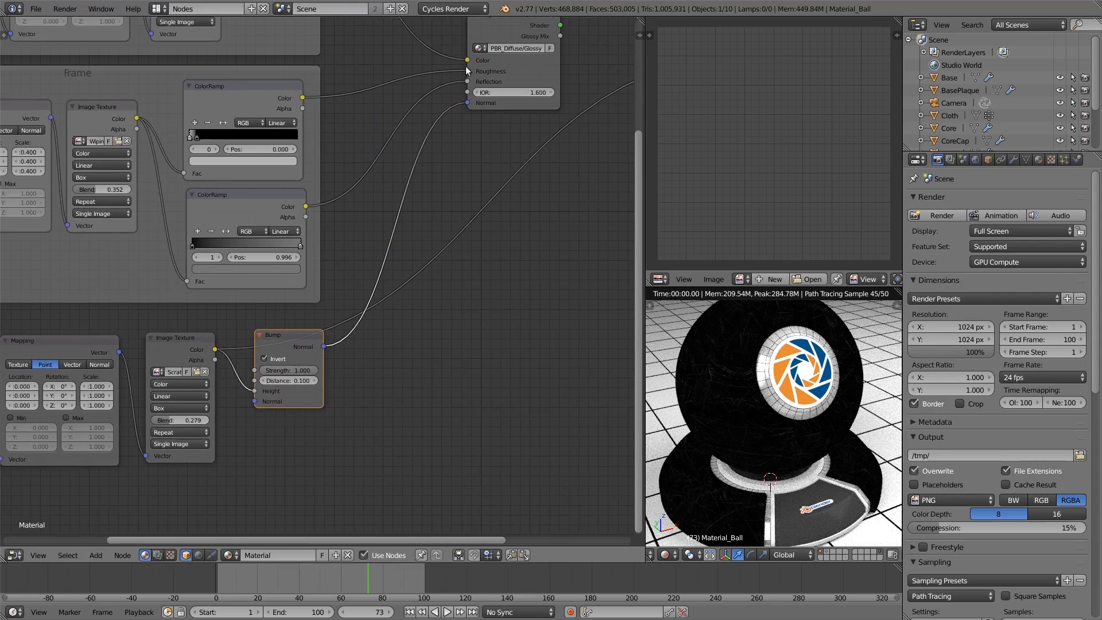
pyautogui.moveTo(283, 338); pyautogui.dragTo(292, 334)
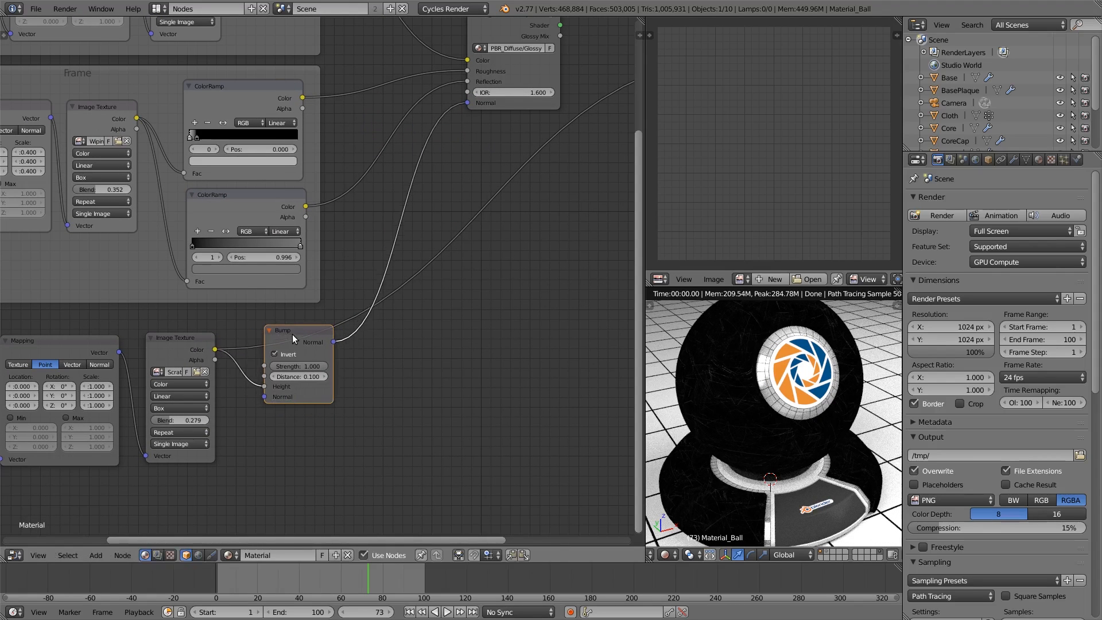
pyautogui.moveTo(171, 338)
pyautogui.mouseDown()
pyautogui.moveTo(182, 333)
pyautogui.moveTo(170, 336)
pyautogui.mouseUp()
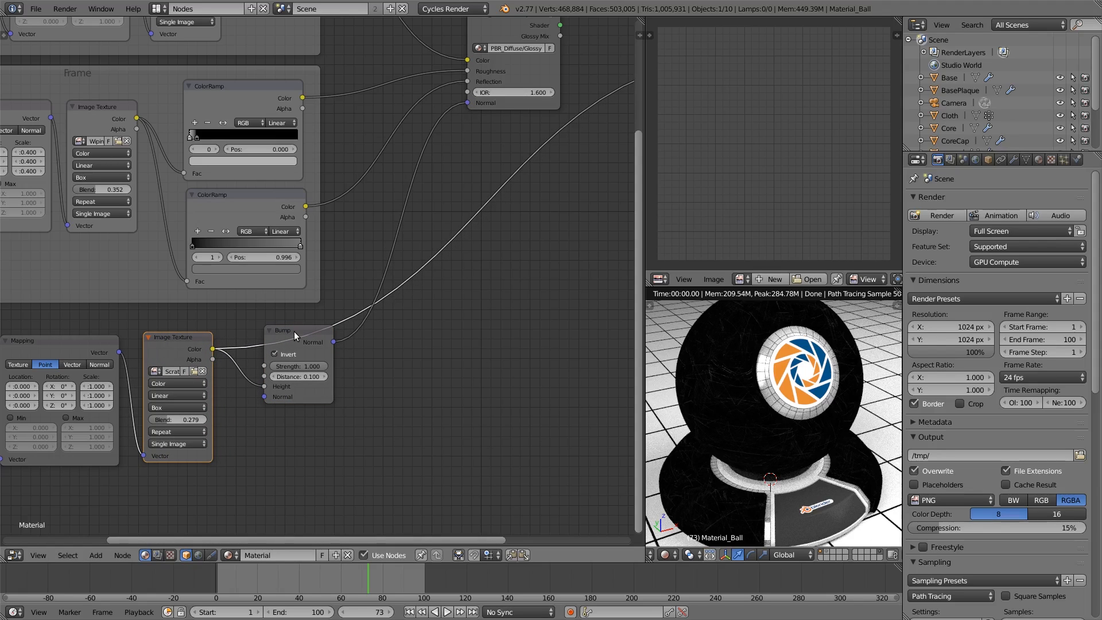
pyautogui.moveTo(304, 332); pyautogui.dragTo(288, 347)
pyautogui.scroll(2, 400, 412)
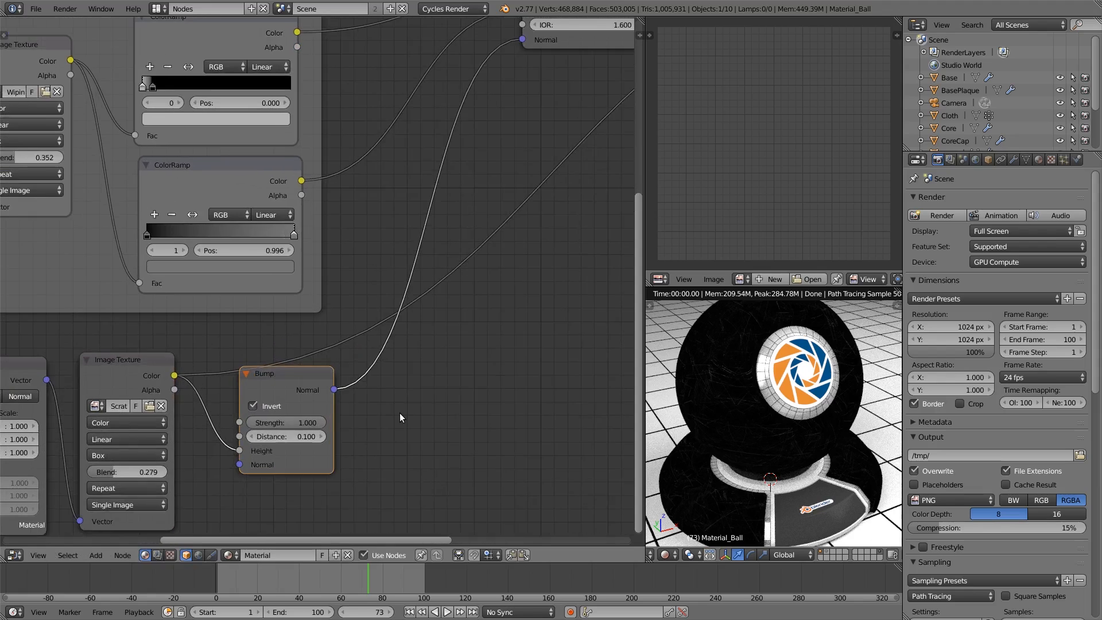
# Preview the PBR_Diffuse/Glossy group's Shader output on the ball and switch the preview to its Glossy Mix output
pyautogui.scroll(-1, 400, 415)
pyautogui.scroll(-1, 413, 401)
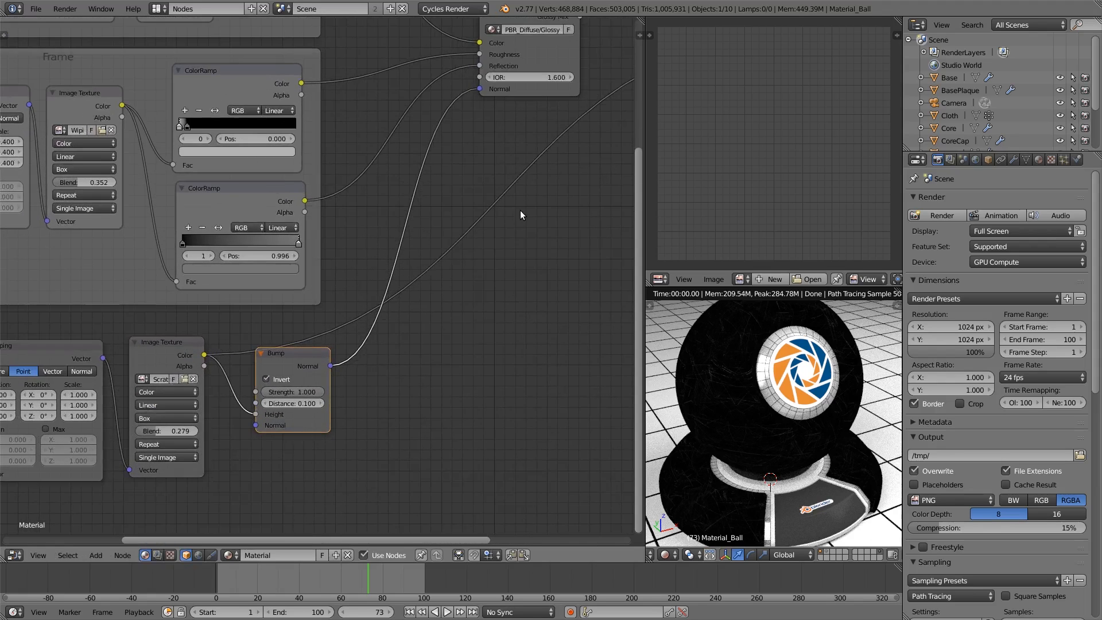
pyautogui.scroll(-4, 519, 211)
pyautogui.scroll(3, 520, 208)
pyautogui.moveTo(569, 208); pyautogui.dragTo(486, 313, button='middle')
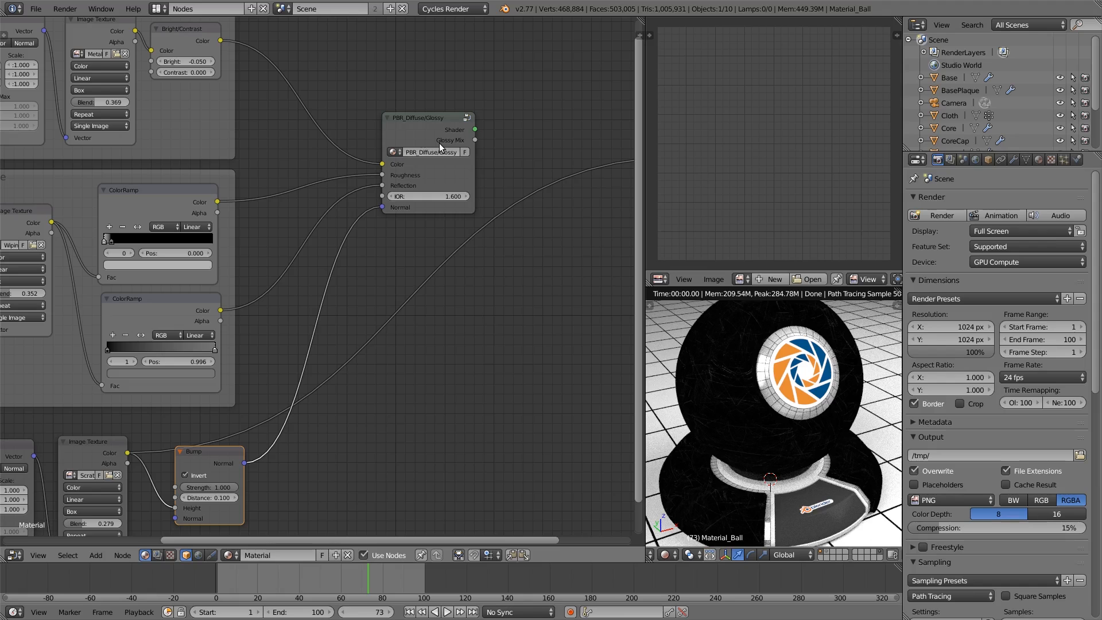
pyautogui.keyDown('ctrl'); pyautogui.keyDown('shift'); pyautogui.click(435, 125); pyautogui.keyUp('shift'); pyautogui.keyUp('ctrl')
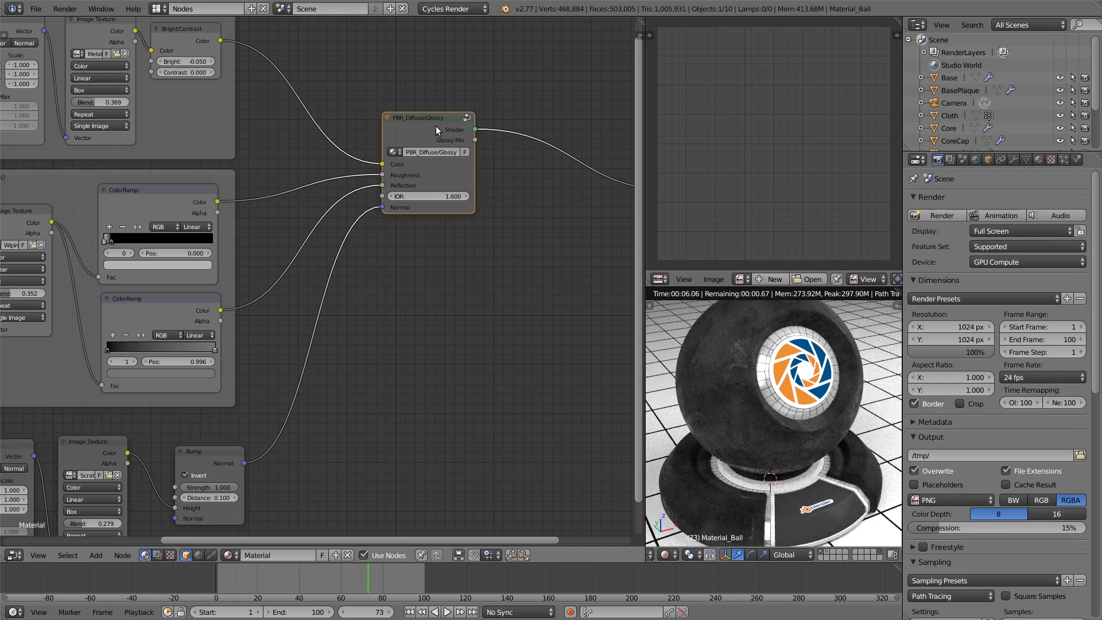
pyautogui.keyDown('ctrl'); pyautogui.keyDown('shift'); pyautogui.click(436, 126); pyautogui.keyUp('shift'); pyautogui.keyUp('ctrl')
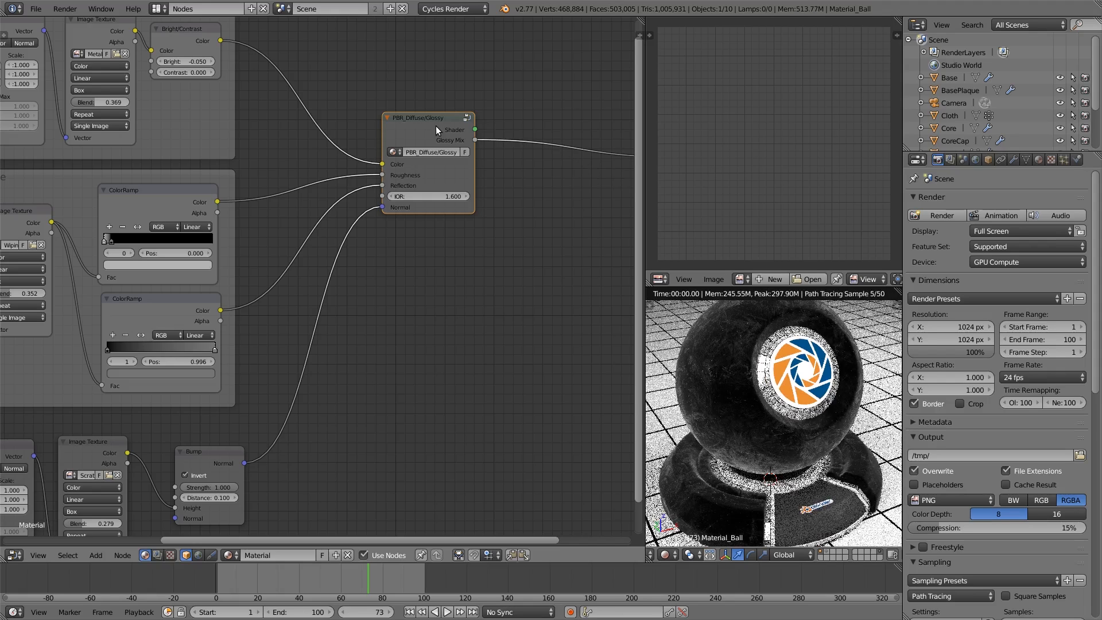
# Set the Bump node's Strength to 0.4 and its Distance to 0.4
pyautogui.moveTo(326, 444); pyautogui.dragTo(478, 361, button='middle')
pyautogui.scroll(7, 358, 390)
pyautogui.moveTo(375, 412)
pyautogui.mouseDown()
pyautogui.moveTo(330, 413)
pyautogui.moveTo(377, 414)
pyautogui.mouseUp()
pyautogui.click(375, 409)
pyautogui.write('.4')
pyautogui.press('Return')
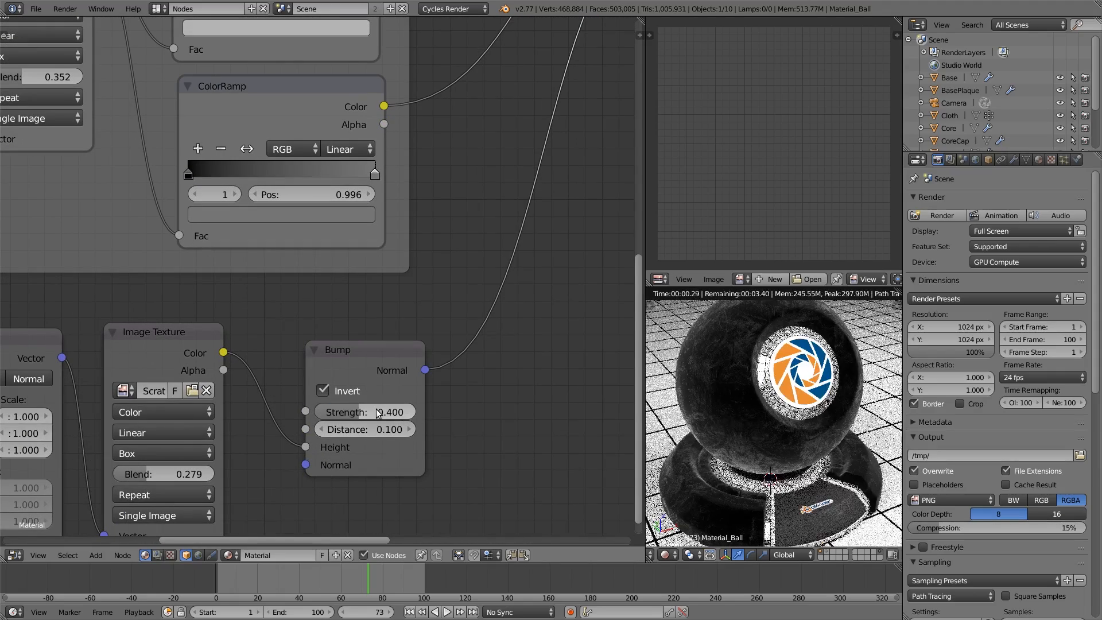
pyautogui.click(379, 428)
pyautogui.write('.4')
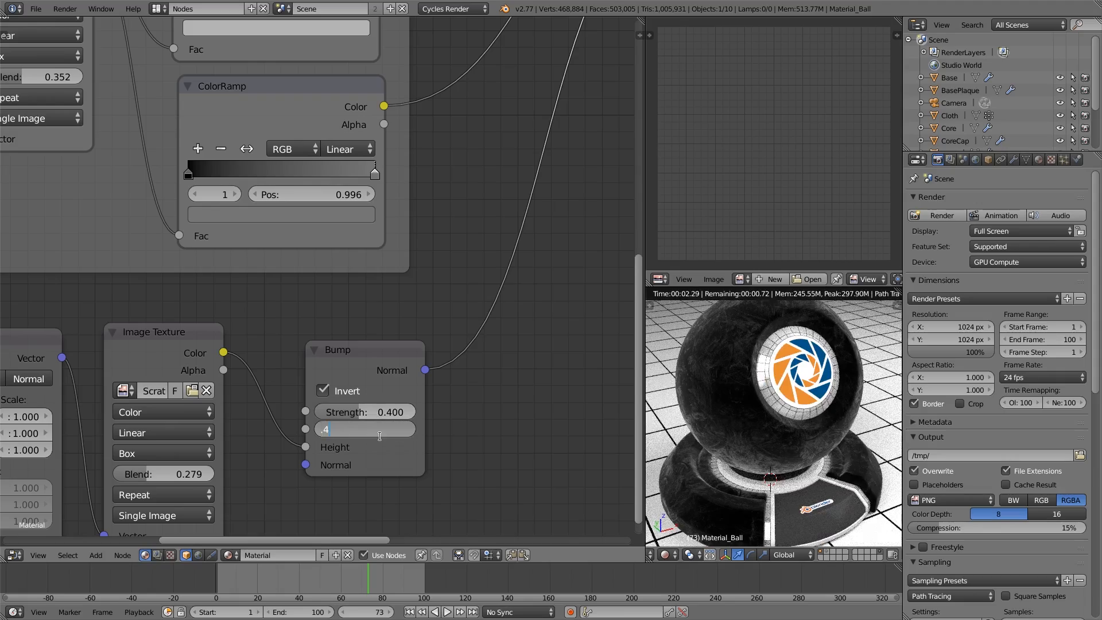
pyautogui.press('Return')
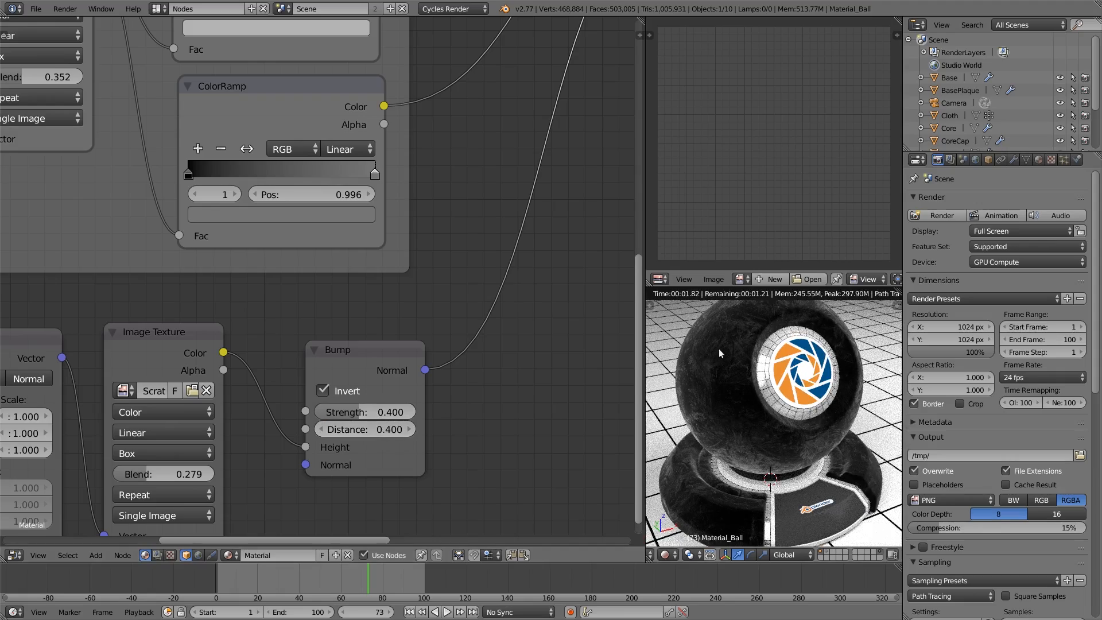
# Examine the scratches on the ball up close in the Glossy Mix preview
pyautogui.scroll(5, 757, 381)
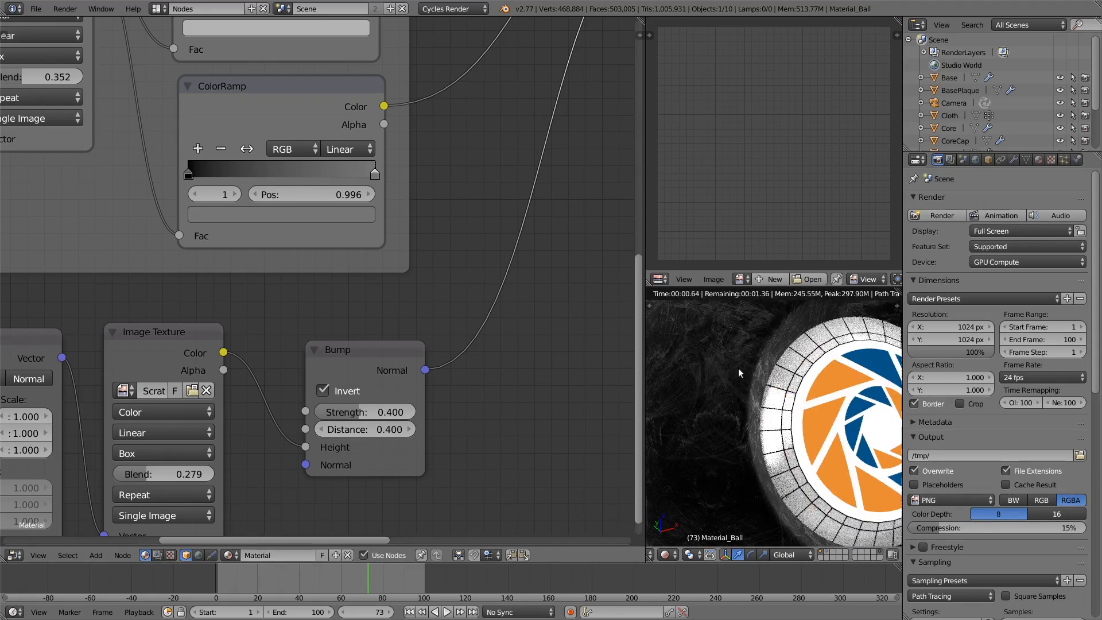
pyautogui.scroll(3, 819, 446)
pyautogui.scroll(3, 737, 410)
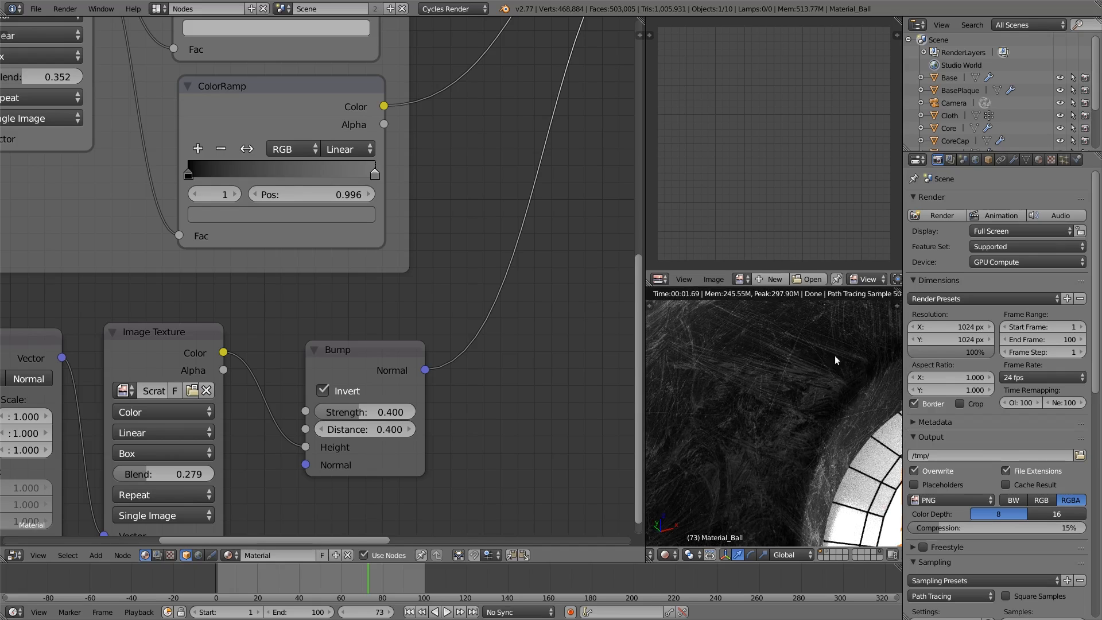
pyautogui.scroll(-5, 793, 424)
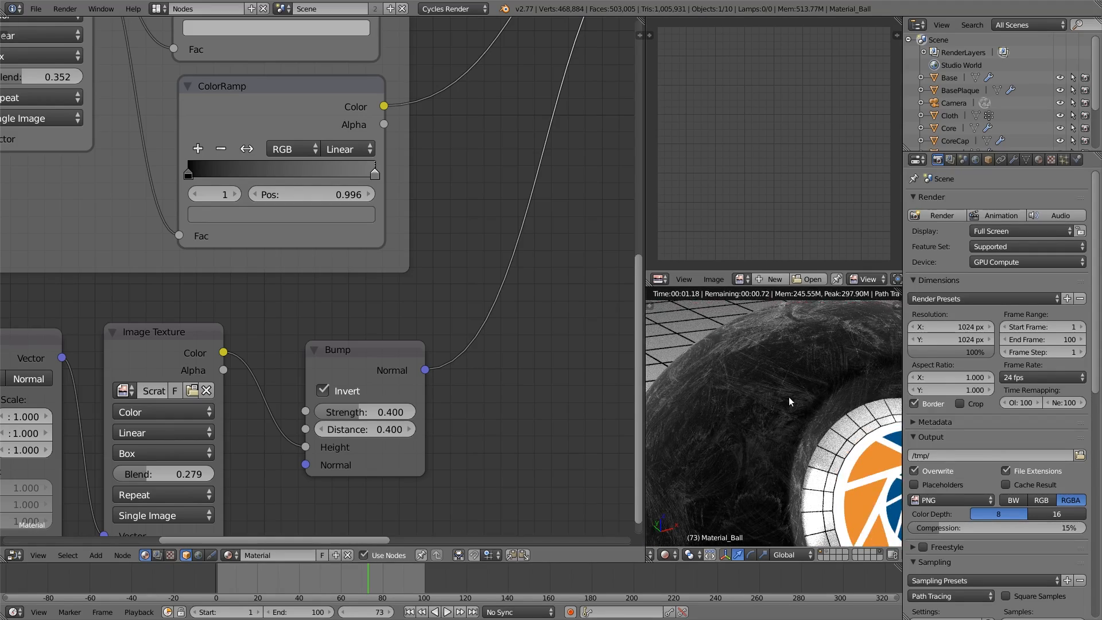
pyautogui.scroll(-20, 406, 347)
pyautogui.scroll(2, 468, 270)
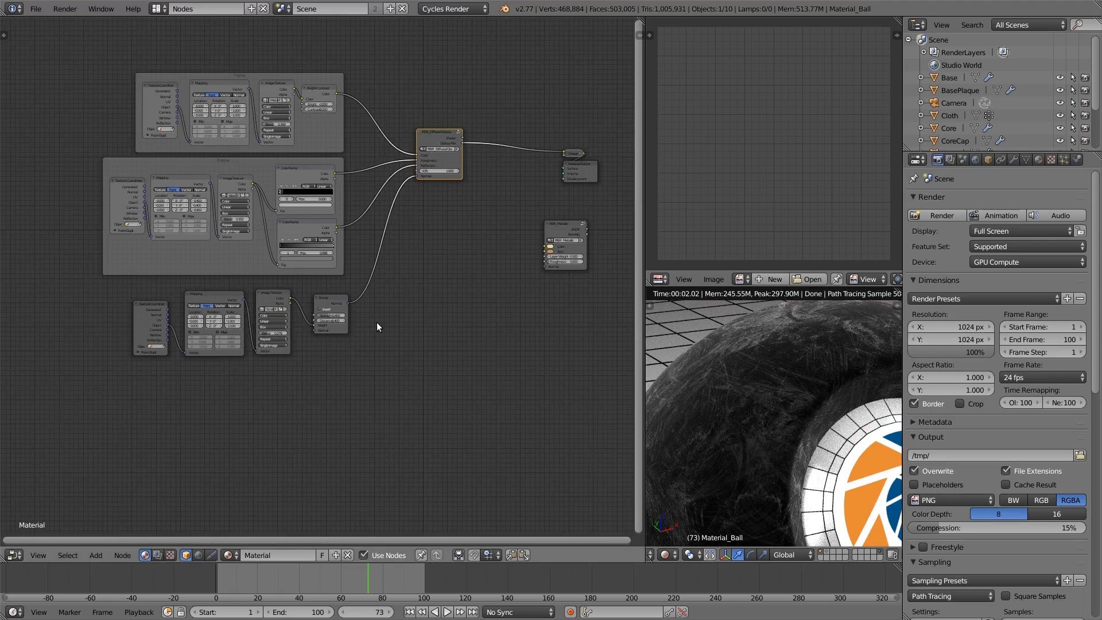
pyautogui.scroll(-5, 810, 422)
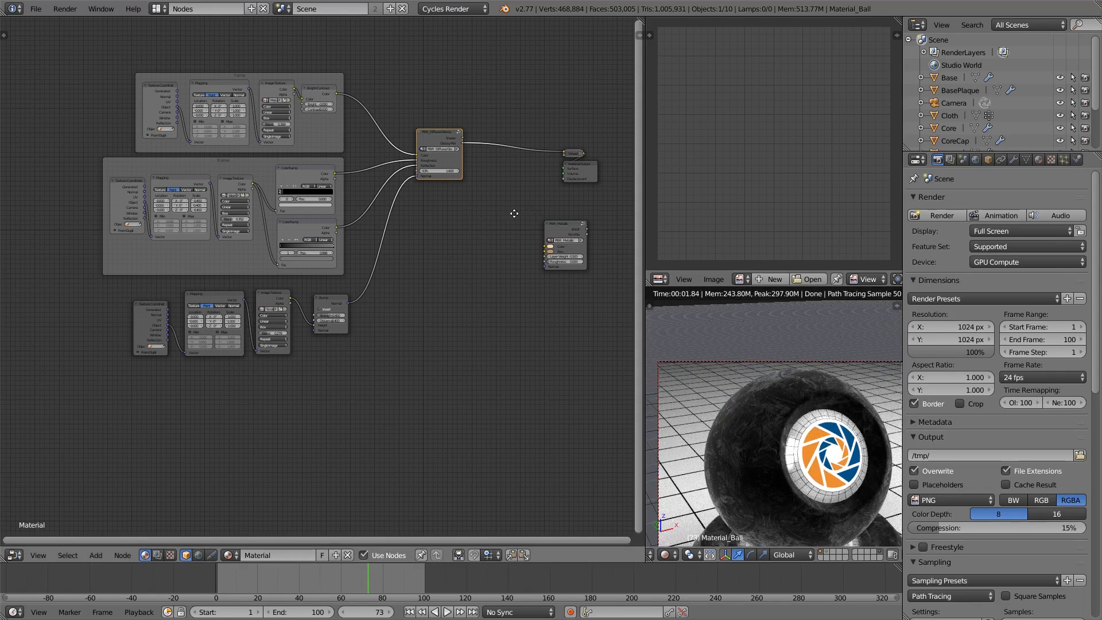
# Preview the PBR_Diffuse/Glossy group's Shader output and examine the ball's surface up close
pyautogui.moveTo(529, 207); pyautogui.dragTo(440, 300, button='middle')
pyautogui.scroll(5, 402, 282)
pyautogui.keyDown('ctrl'); pyautogui.keyDown('shift'); pyautogui.click(384, 212); pyautogui.keyUp('shift'); pyautogui.keyUp('ctrl')
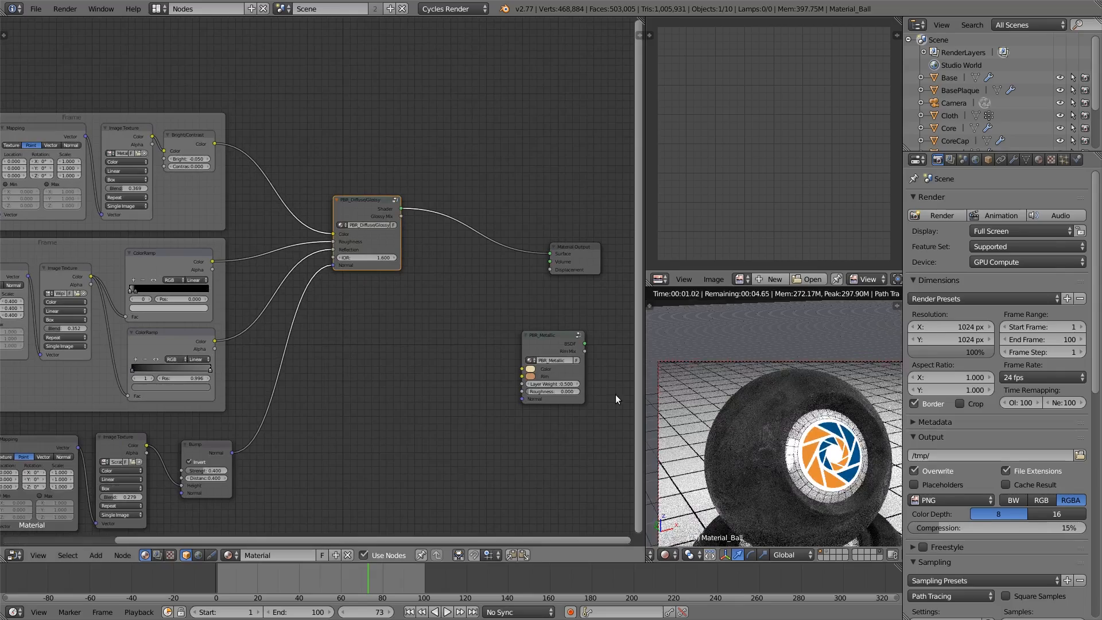
pyautogui.scroll(8, 778, 415)
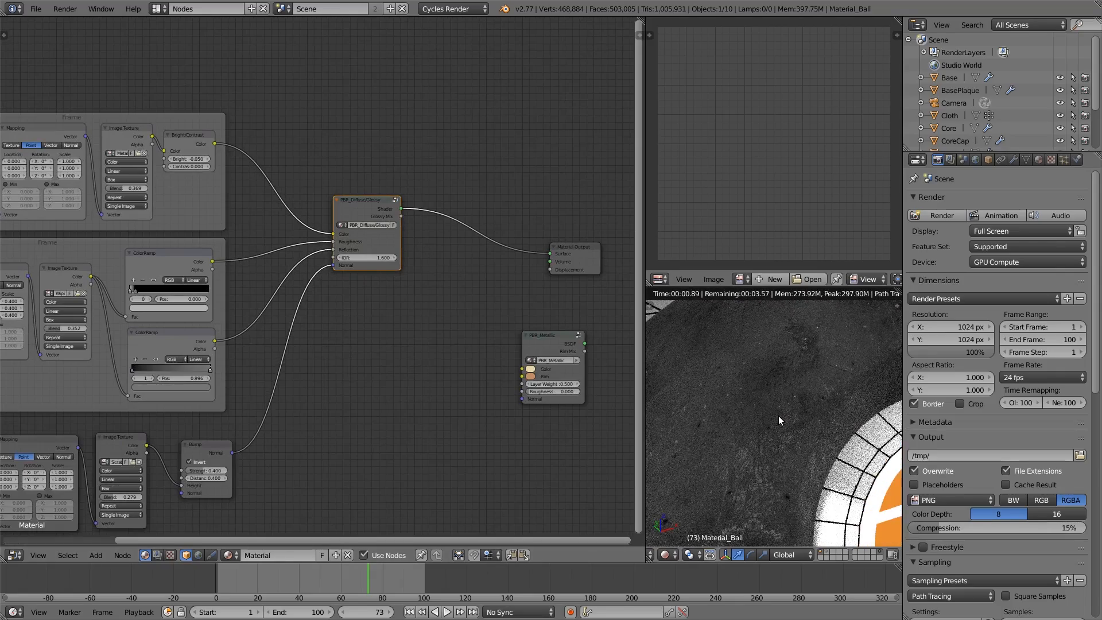
pyautogui.moveTo(784, 394); pyautogui.dragTo(795, 419, button='middle')
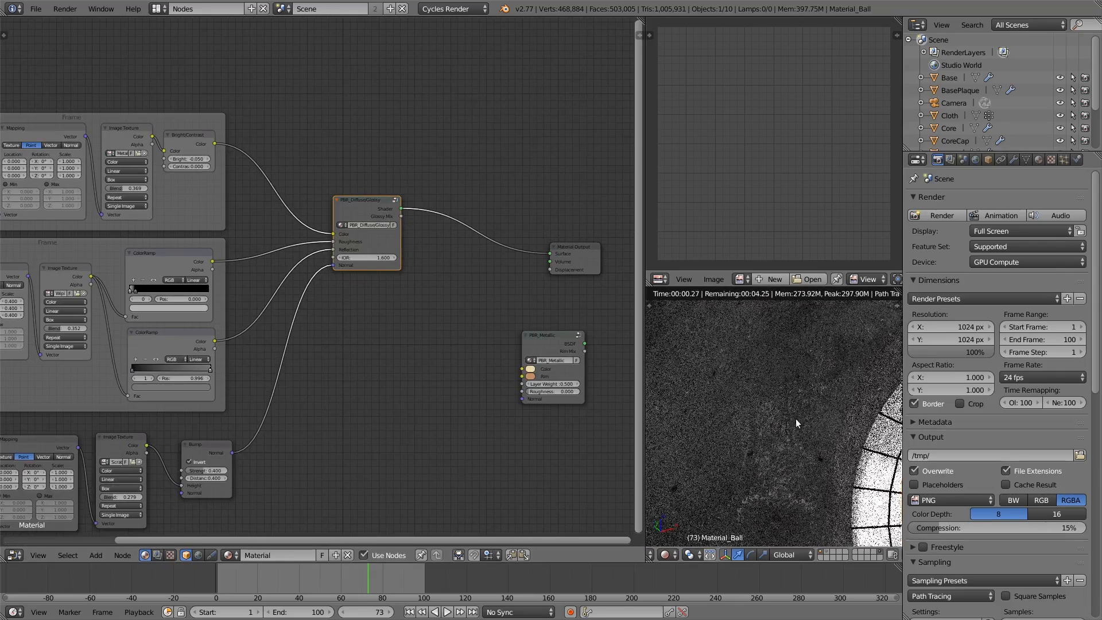
# Move the PBR_Metallic node below the PBR_Diffuse/Glossy node and connect its BSDF to the Material Output's Surface
pyautogui.moveTo(196, 452); pyautogui.dragTo(191, 451)
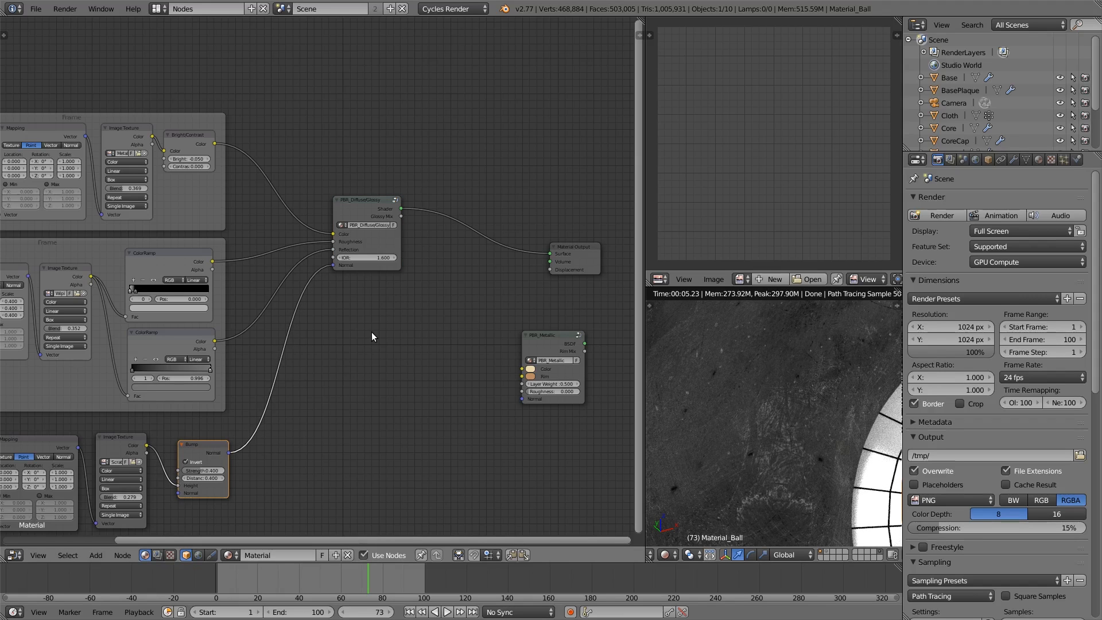
pyautogui.scroll(-2, 372, 336)
pyautogui.scroll(1, 372, 336)
pyautogui.scroll(-1, 372, 336)
pyautogui.moveTo(374, 337); pyautogui.dragTo(411, 326, button='middle')
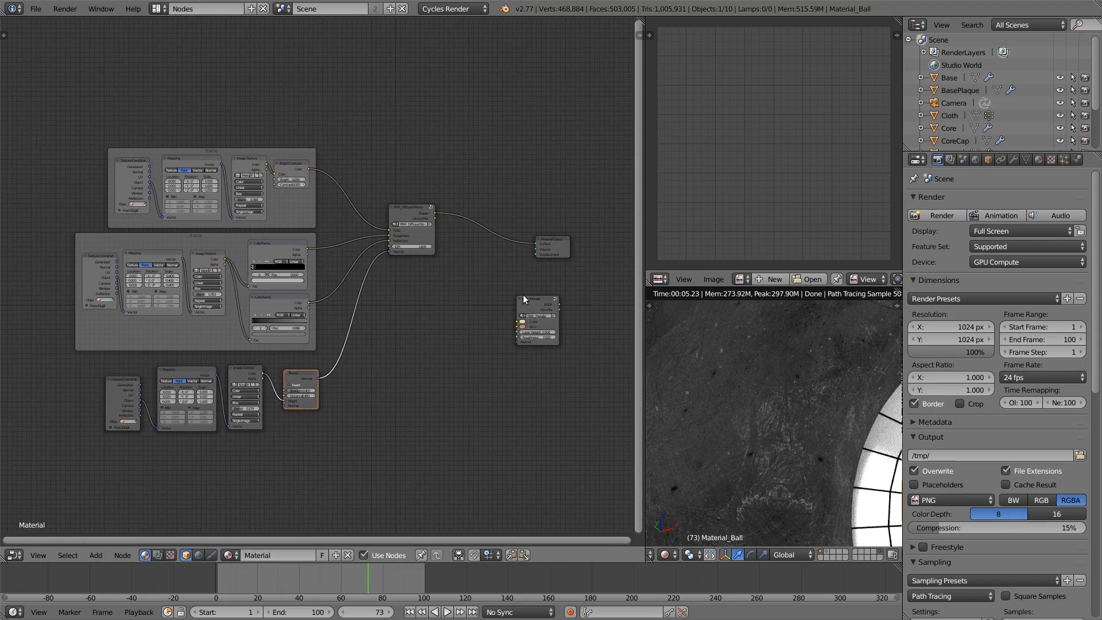
pyautogui.moveTo(530, 304); pyautogui.dragTo(536, 244)
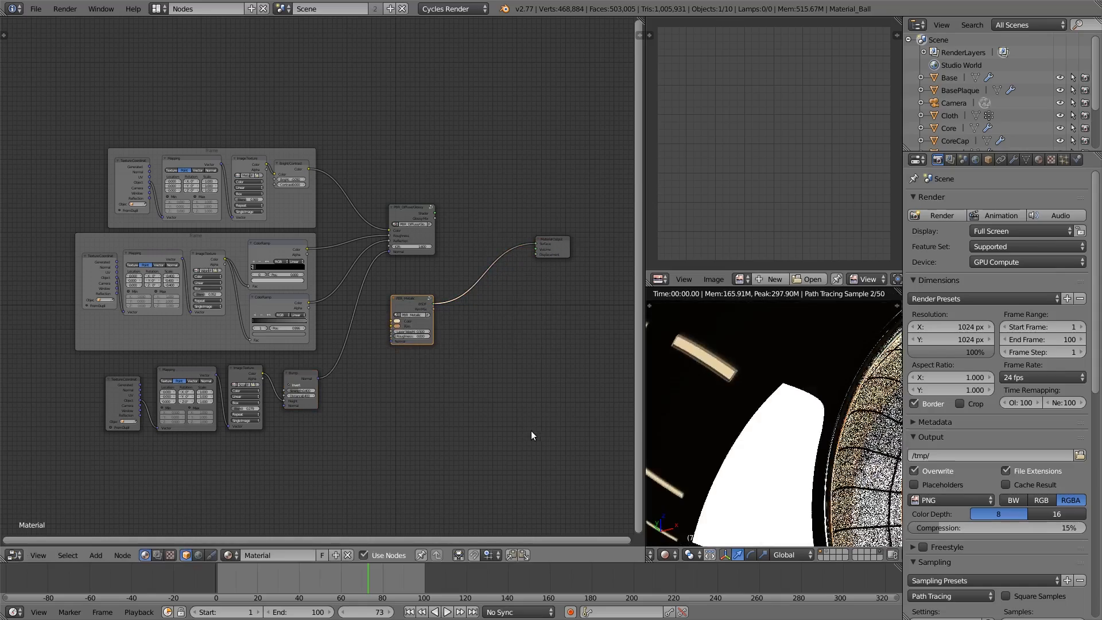
# Set the PBR_Metallic node's Color to white and its Rim color to black
pyautogui.scroll(-3, 769, 439)
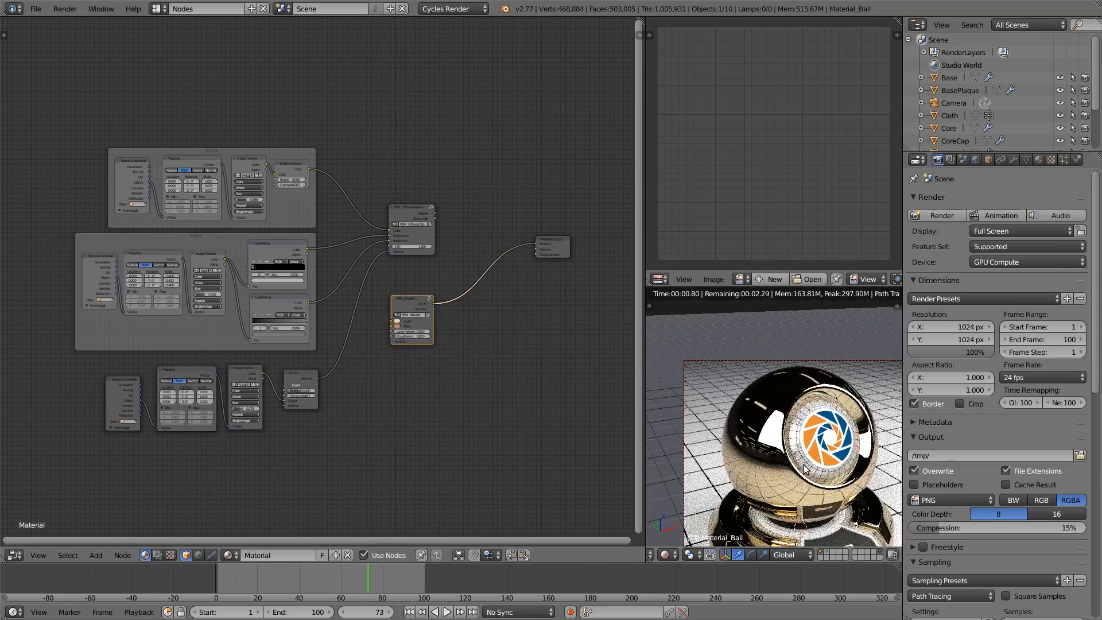
pyautogui.keyDown('shift'); pyautogui.moveTo(762, 403); pyautogui.dragTo(772, 410, button='middle'); pyautogui.keyUp('shift')
pyautogui.scroll(2, 436, 344)
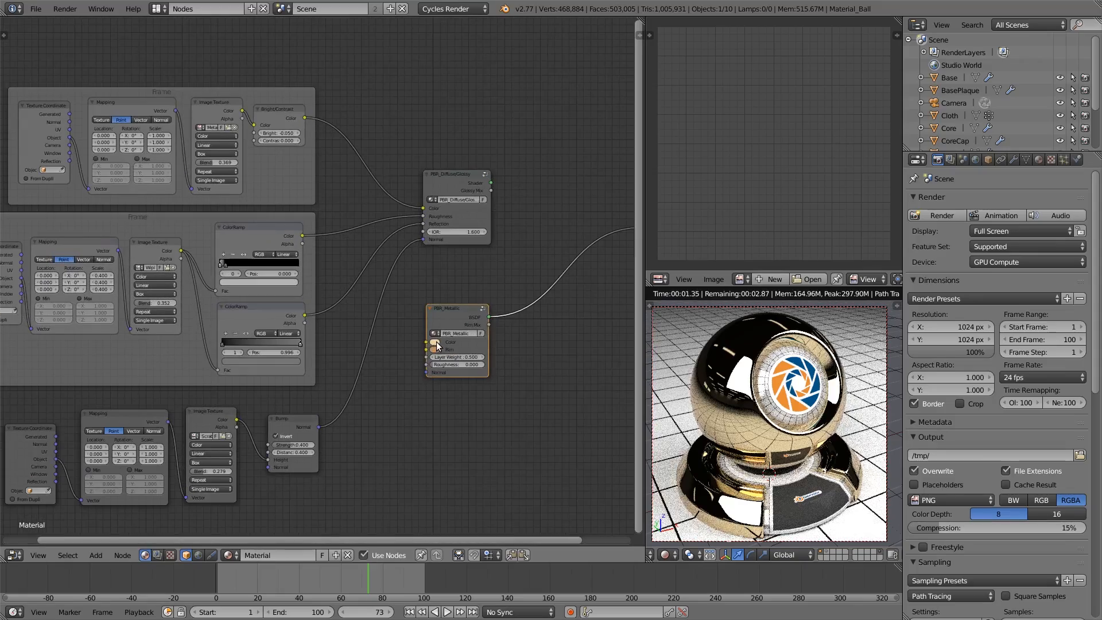
pyautogui.click(435, 342)
pyautogui.moveTo(491, 243); pyautogui.dragTo(491, 240)
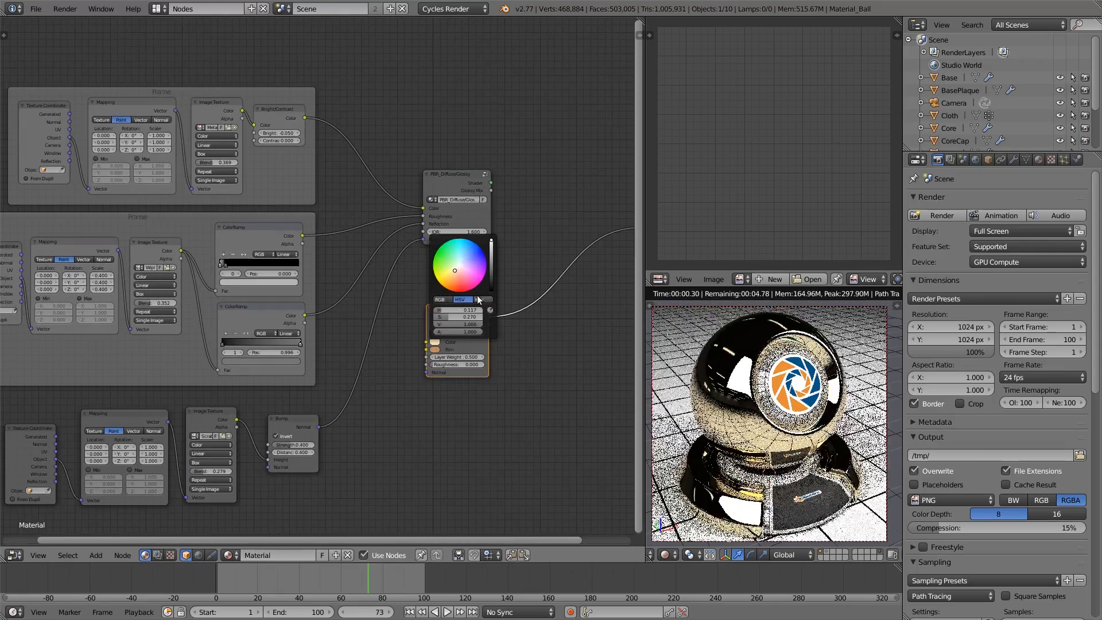
pyautogui.moveTo(461, 317); pyautogui.dragTo(440, 317)
pyautogui.click(442, 318)
pyautogui.press('Return')
pyautogui.click(435, 349)
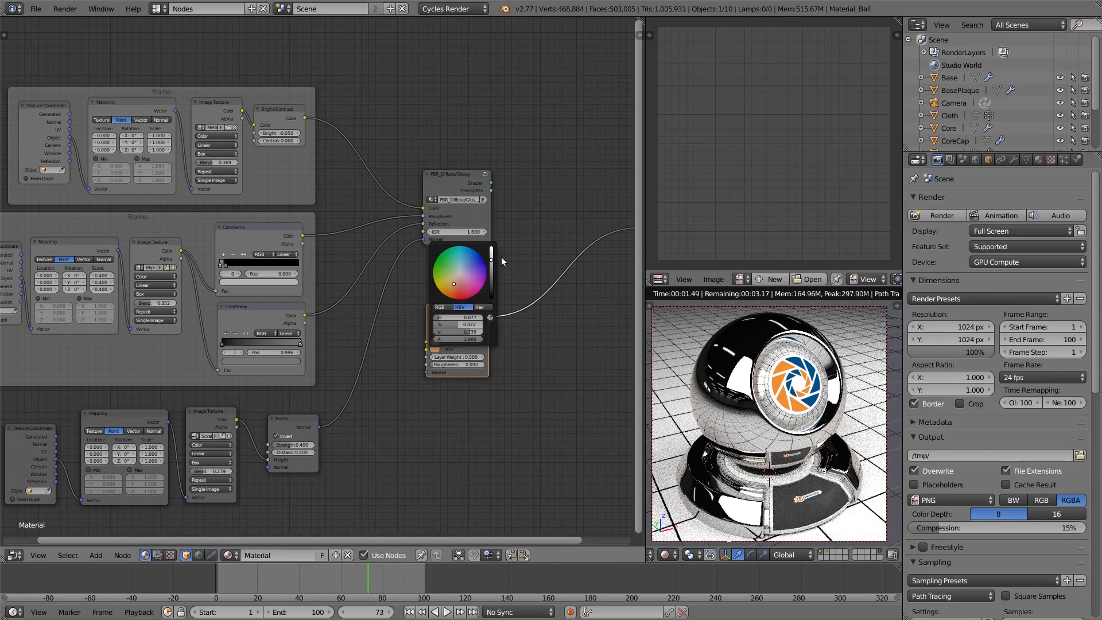
pyautogui.moveTo(492, 260); pyautogui.dragTo(494, 310)
# Set the PBR_Metallic node's Layer Weight Blend to 0 and its Roughness to 0.03
pyautogui.scroll(3, 518, 408)
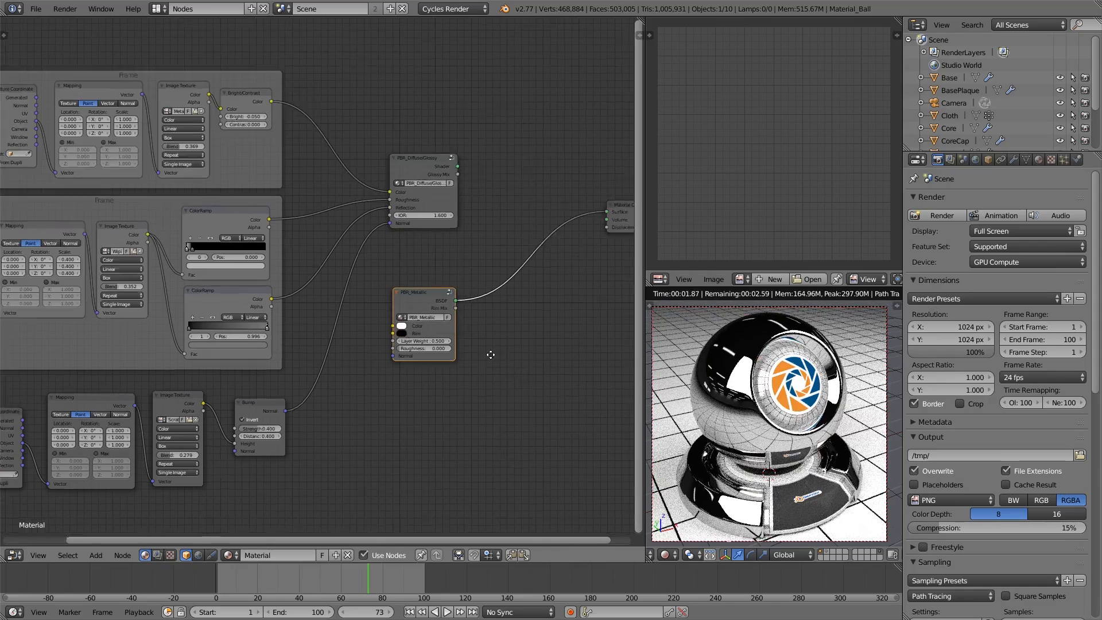
pyautogui.doubleClick(453, 405)
pyautogui.write('0')
pyautogui.press('Return')
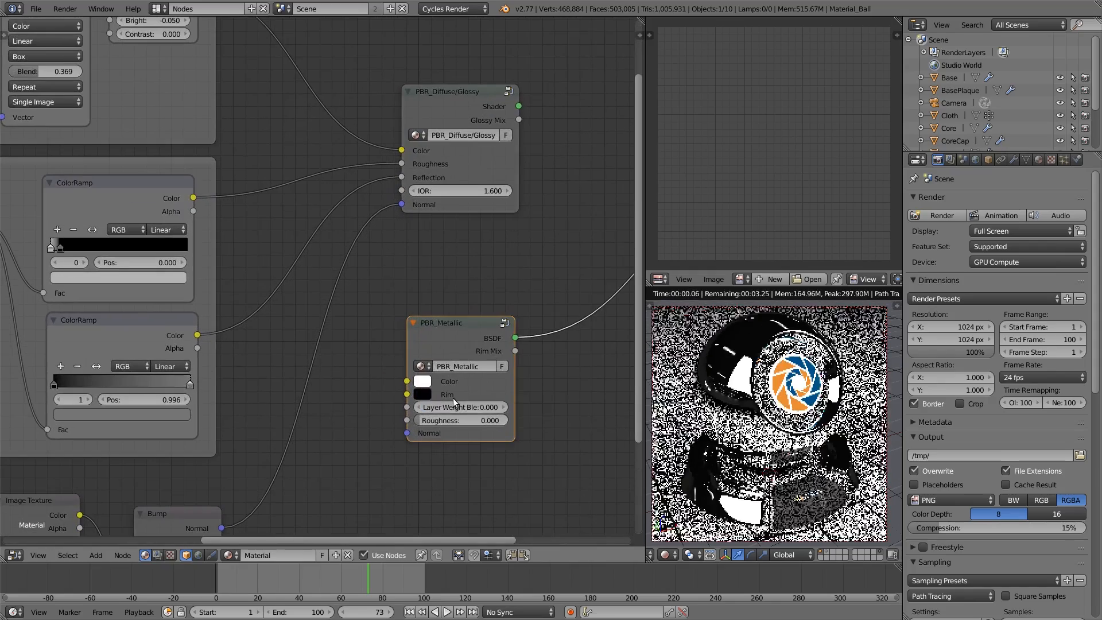
pyautogui.doubleClick(459, 422)
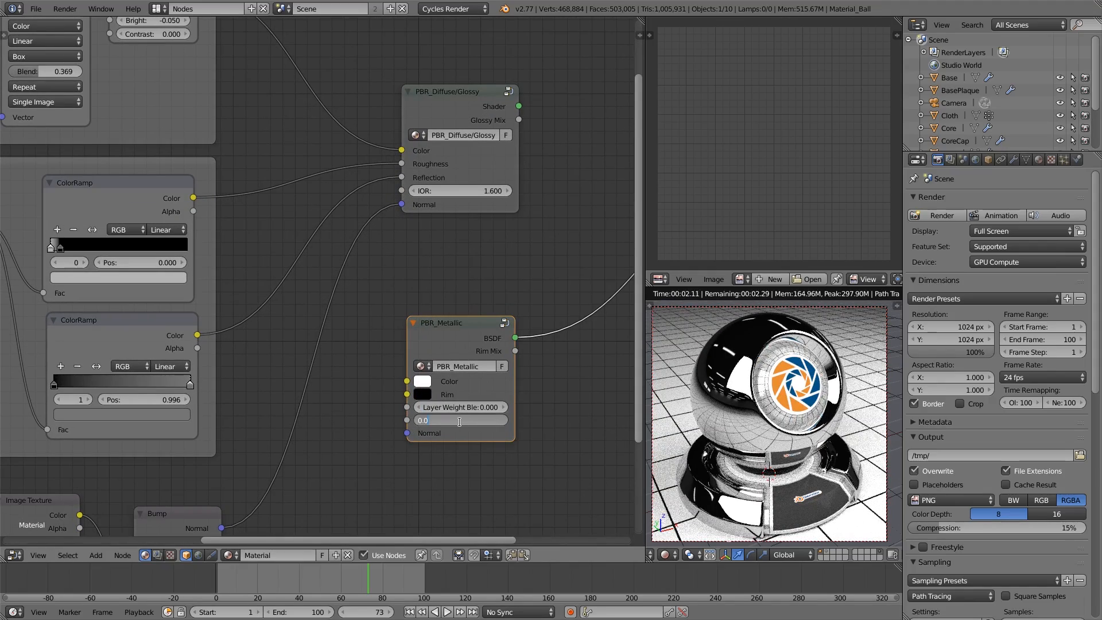
pyautogui.write('.0')
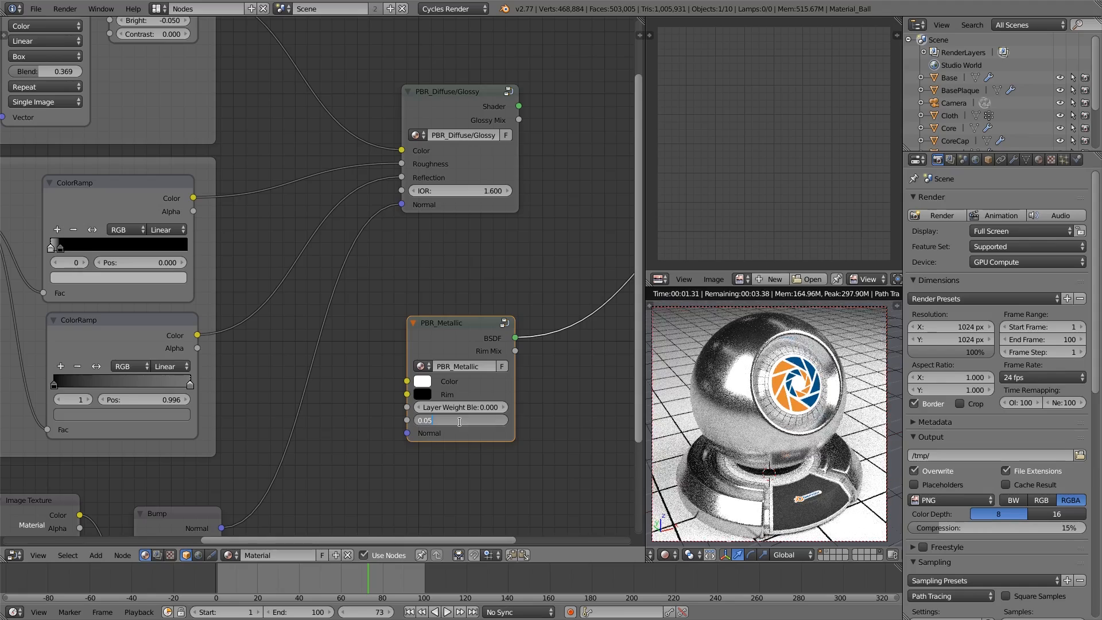
pyautogui.write('3')
pyautogui.press('Return')
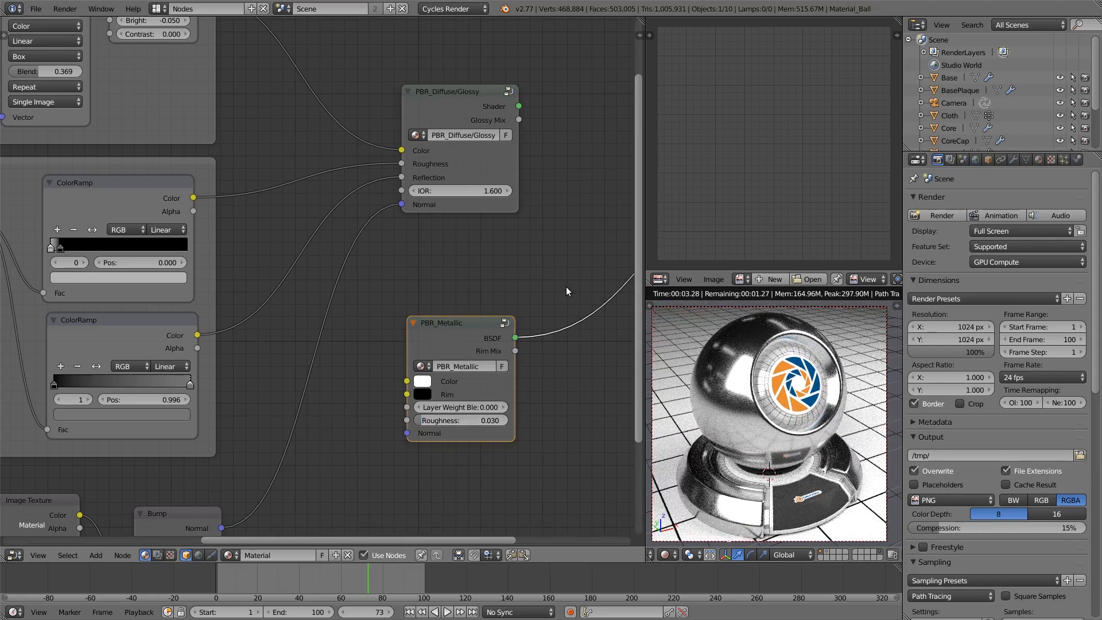
# Move the PBR_Metallic node up close to the PBR_Diffuse/Glossy node and add a Mix Shader node beside the two groups
pyautogui.scroll(-3, 557, 339)
pyautogui.moveTo(407, 330); pyautogui.dragTo(409, 278)
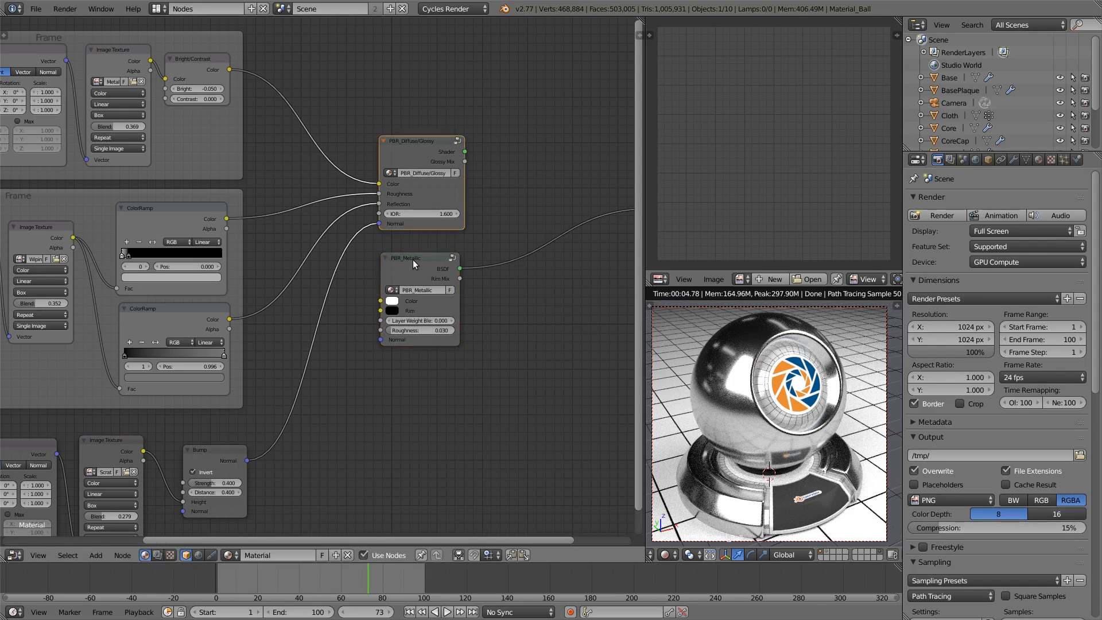
pyautogui.click(210, 457)
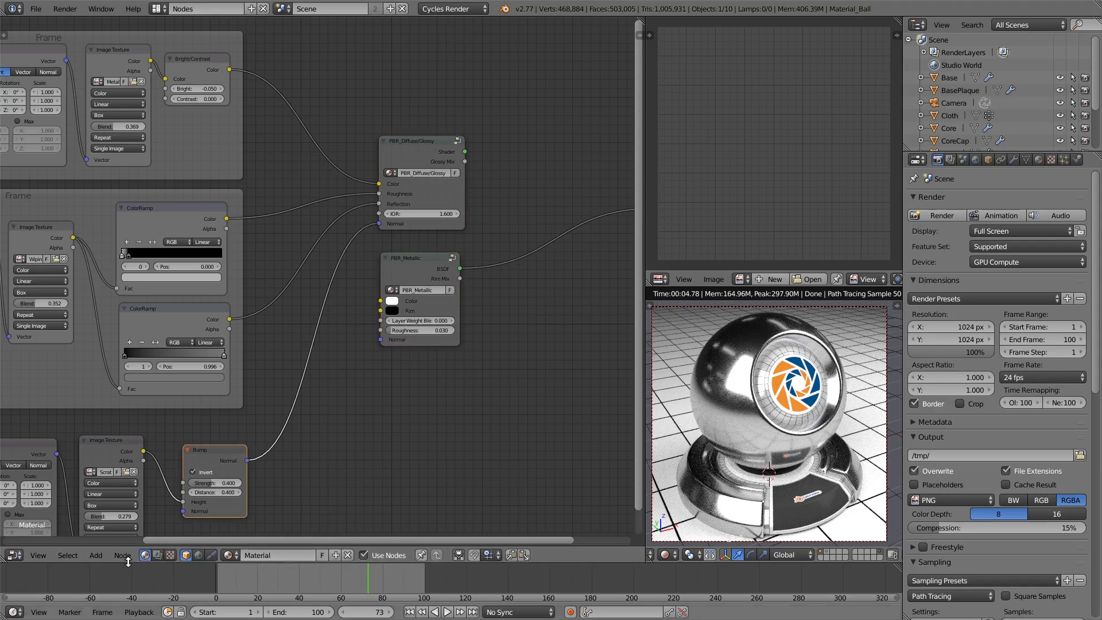
pyautogui.click(96, 555)
pyautogui.moveTo(120, 502)
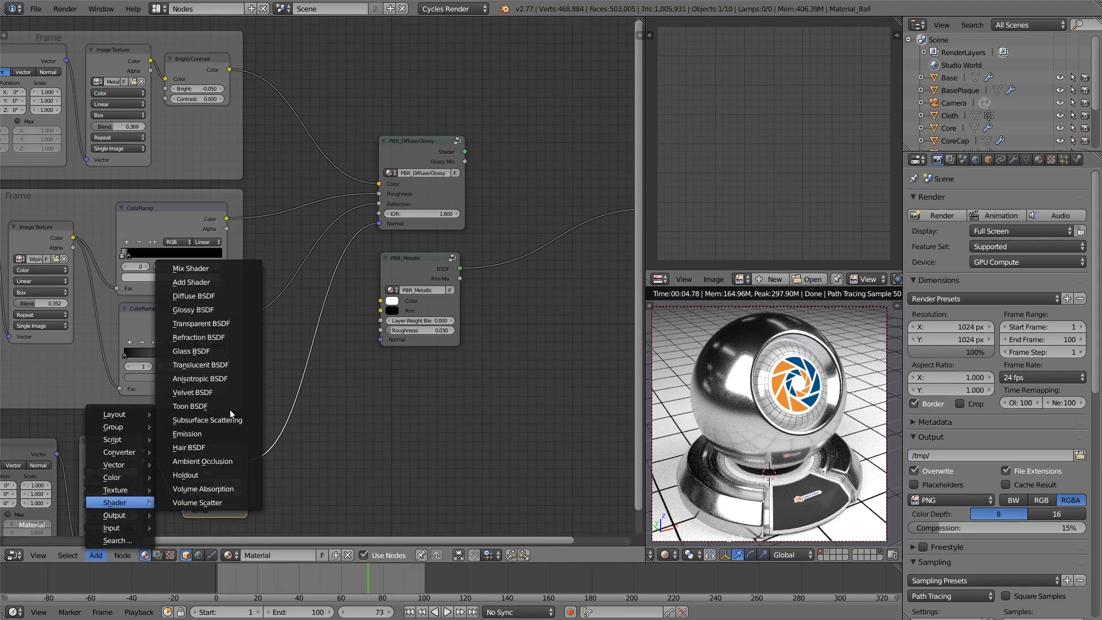
pyautogui.click(209, 268)
pyautogui.click(515, 173)
# Feed PBR_Diffuse/Glossy's Shader and PBR_Metallic's BSDF into the Mix Shader's first and second Shader inputs, and send the mix to the Material Output
pyautogui.moveTo(465, 151); pyautogui.dragTo(498, 214)
pyautogui.moveTo(459, 268); pyautogui.dragTo(503, 205)
pyautogui.keyDown('ctrl'); pyautogui.keyDown('shift'); pyautogui.click(539, 191); pyautogui.keyUp('shift'); pyautogui.keyUp('ctrl')
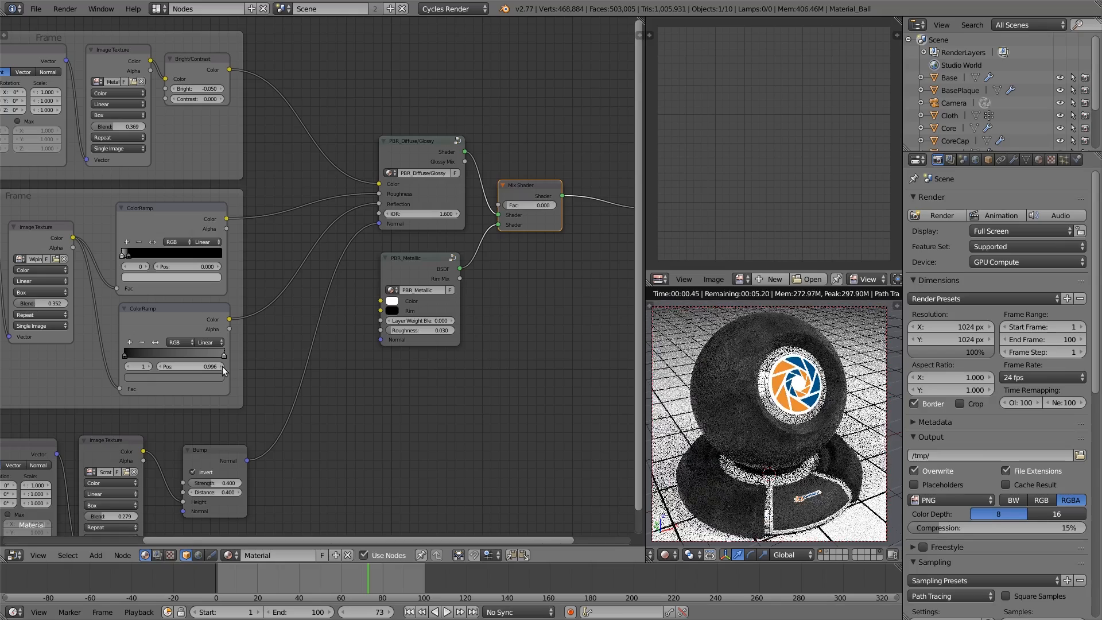
# Add a ColorRamp node and place it beneath the PBR_Metallic node
pyautogui.scroll(-5, 303, 446)
pyautogui.scroll(1, 483, 373)
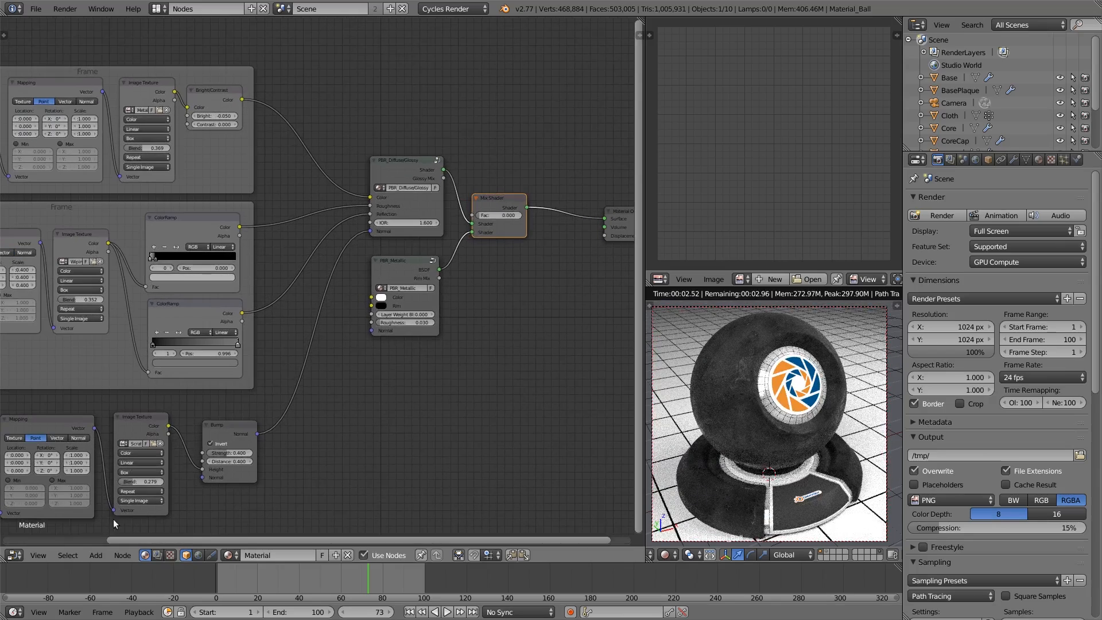
pyautogui.click(96, 555)
pyautogui.moveTo(119, 451)
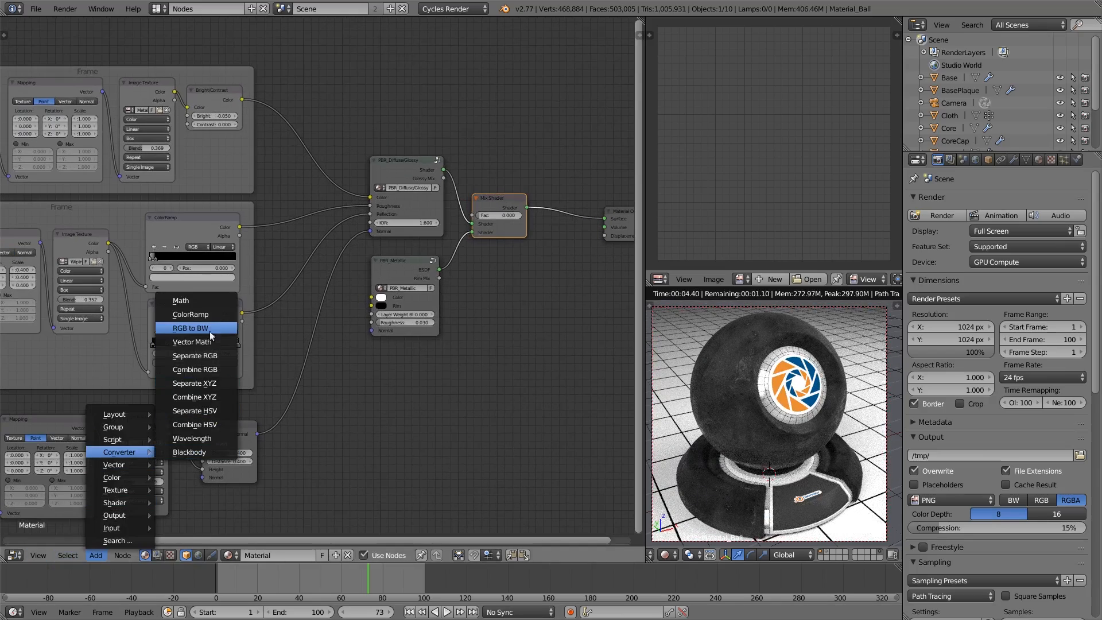
pyautogui.click(209, 315)
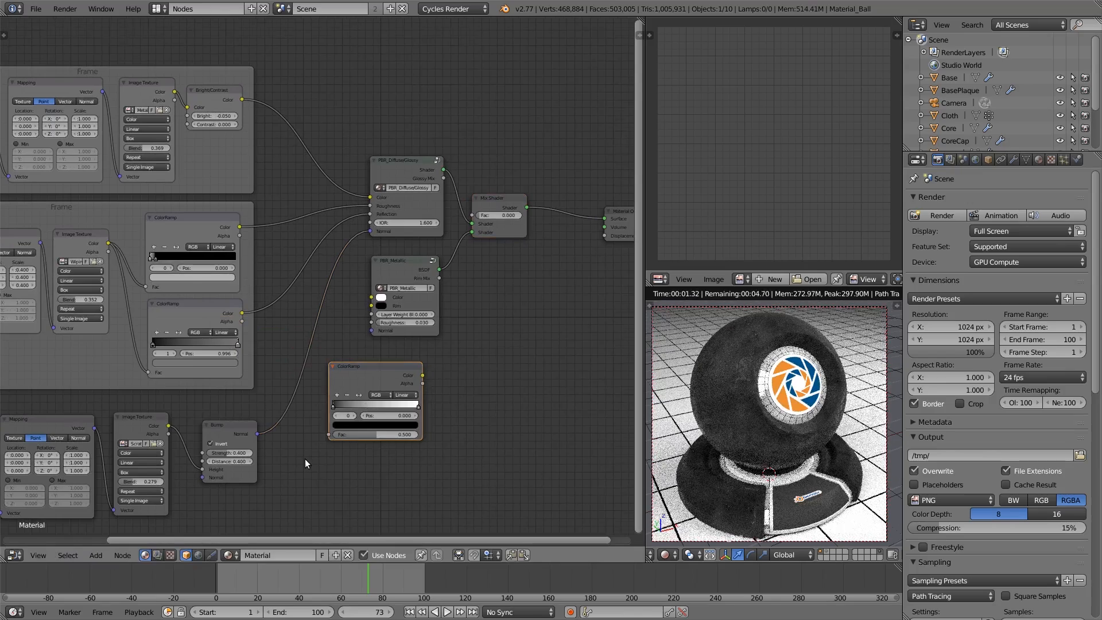
pyautogui.scroll(-1, 305, 459)
pyautogui.moveTo(305, 459); pyautogui.dragTo(368, 394, button='middle')
pyautogui.scroll(4, 394, 384)
pyautogui.moveTo(452, 312); pyautogui.dragTo(474, 326)
pyautogui.moveTo(511, 427); pyautogui.dragTo(490, 423, button='middle')
pyautogui.scroll(1, 453, 387)
# Connect the scratch Image Texture's Color to the new ColorRamp's Fac and preview the ColorRamp's output on the ball
pyautogui.click(123, 361)
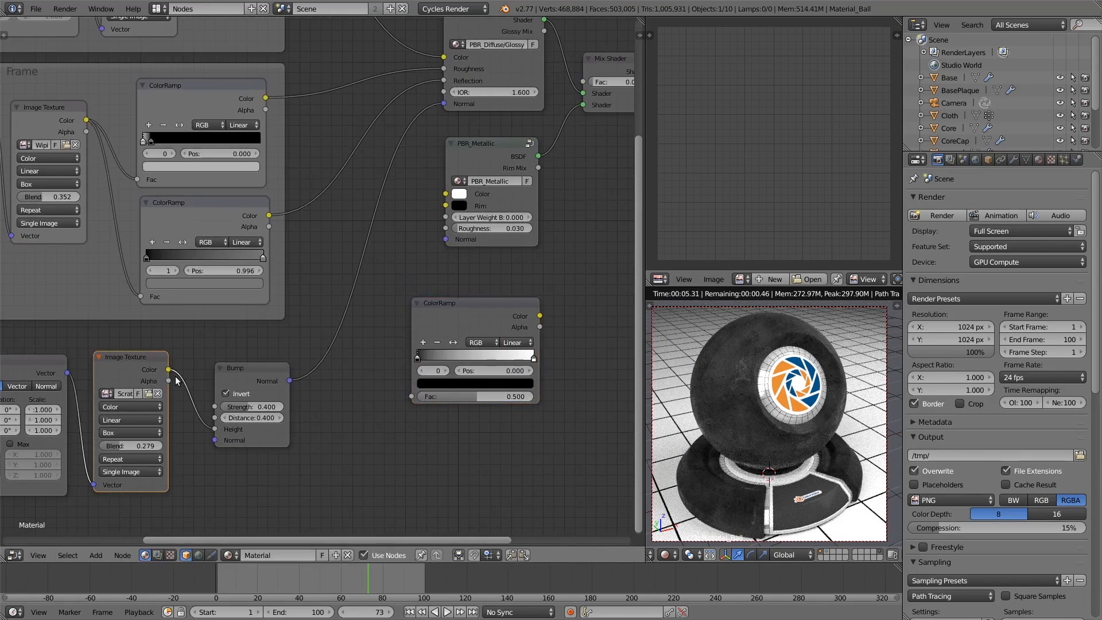
pyautogui.moveTo(168, 369); pyautogui.dragTo(410, 395)
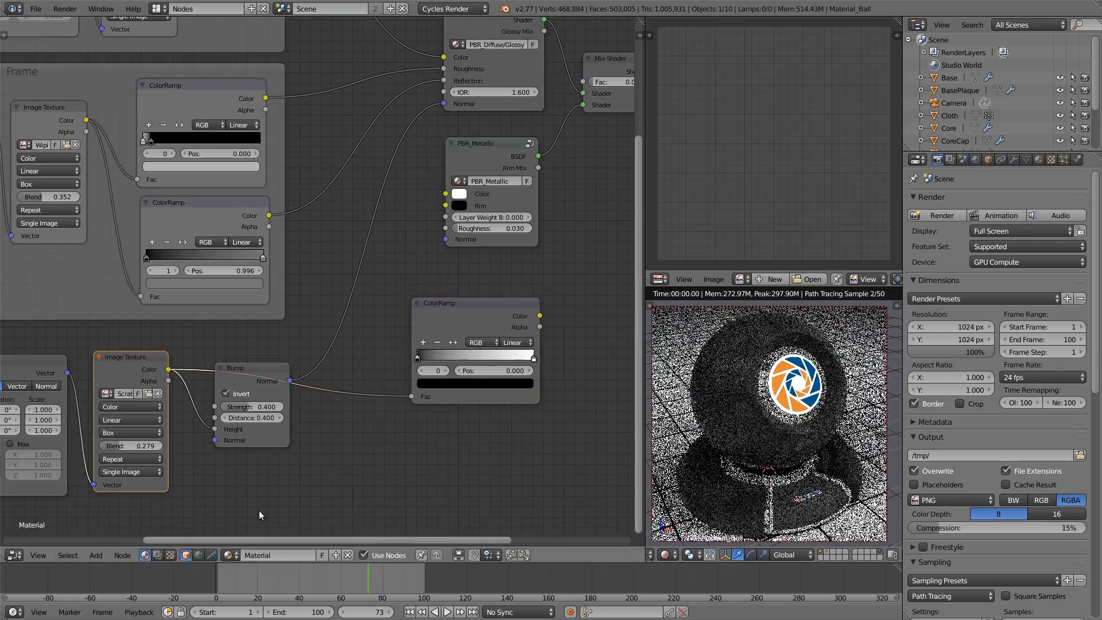
pyautogui.keyDown('ctrl'); pyautogui.keyDown('shift'); pyautogui.click(489, 323); pyautogui.keyUp('shift'); pyautogui.keyUp('ctrl')
# Move the white stop of the scratch ColorRamp to position 0.291
pyautogui.moveTo(548, 450); pyautogui.dragTo(494, 431, button='middle')
pyautogui.scroll(6, 494, 430)
pyautogui.moveTo(576, 368); pyautogui.dragTo(434, 379)
pyautogui.scroll(-2, 438, 340)
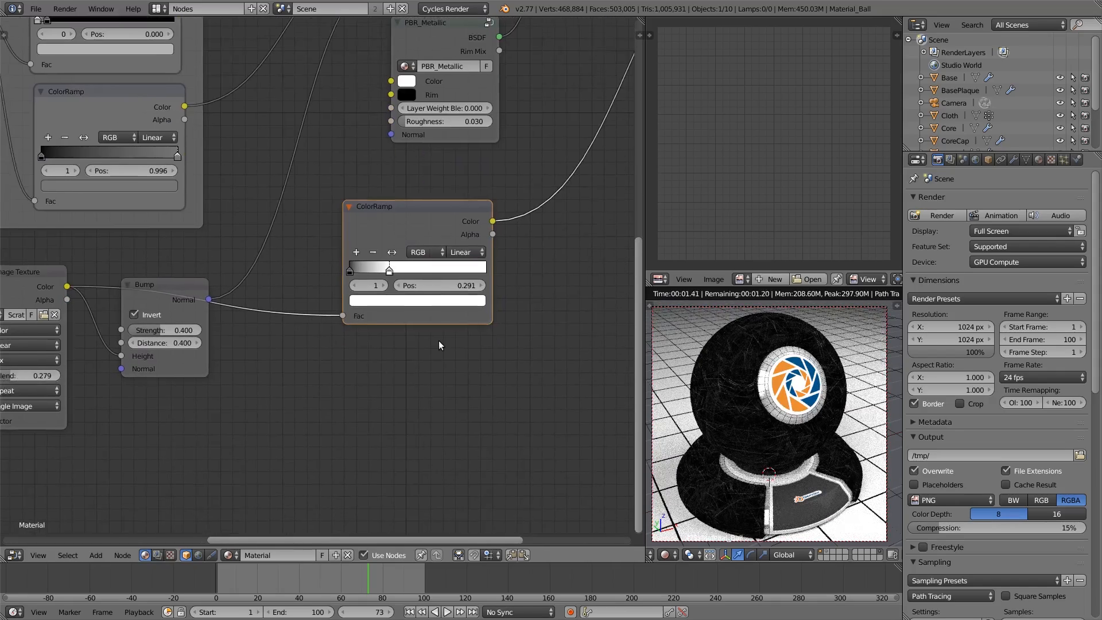
# Add a second ColorRamp node directly below the scratch ColorRamp
pyautogui.scroll(-1, 344, 345)
pyautogui.moveTo(227, 485); pyautogui.dragTo(239, 460, button='middle')
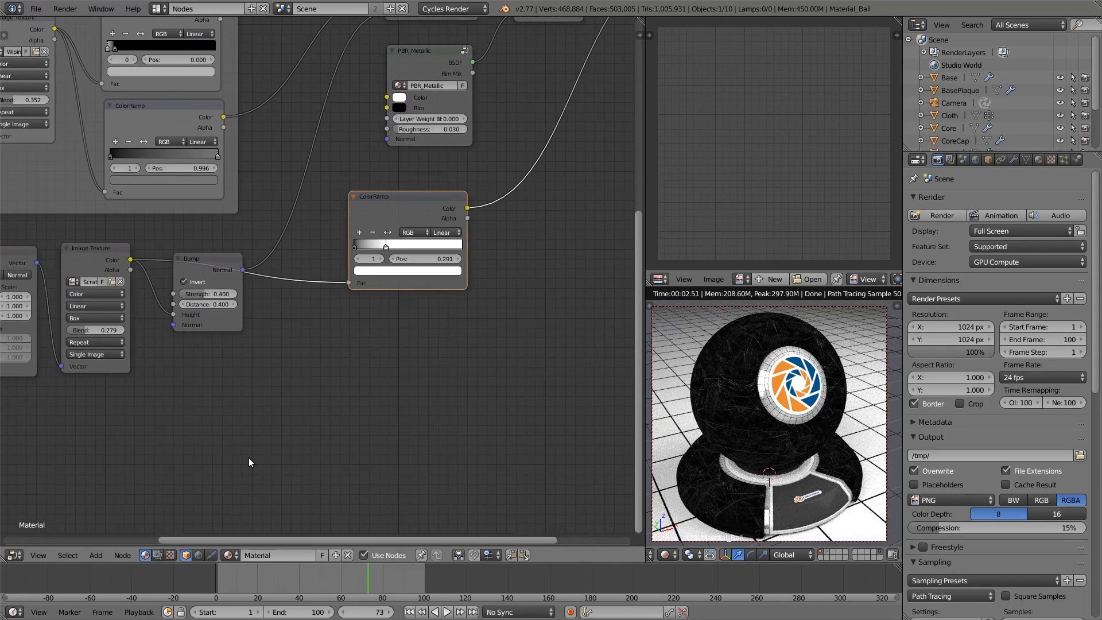
pyautogui.click(95, 555)
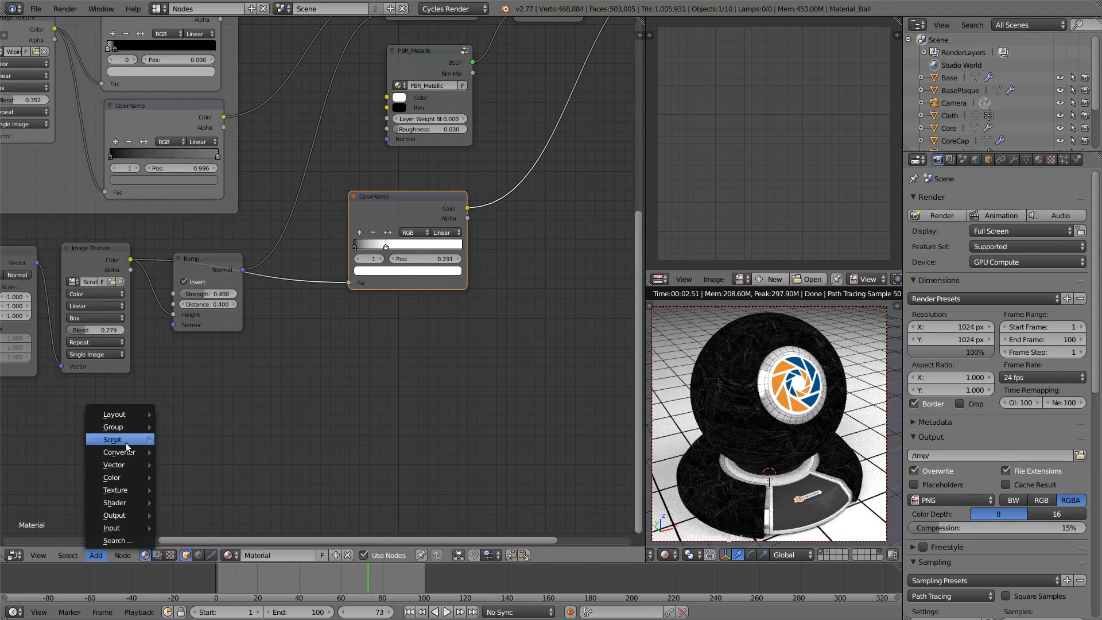
pyautogui.moveTo(127, 451)
pyautogui.click(200, 314)
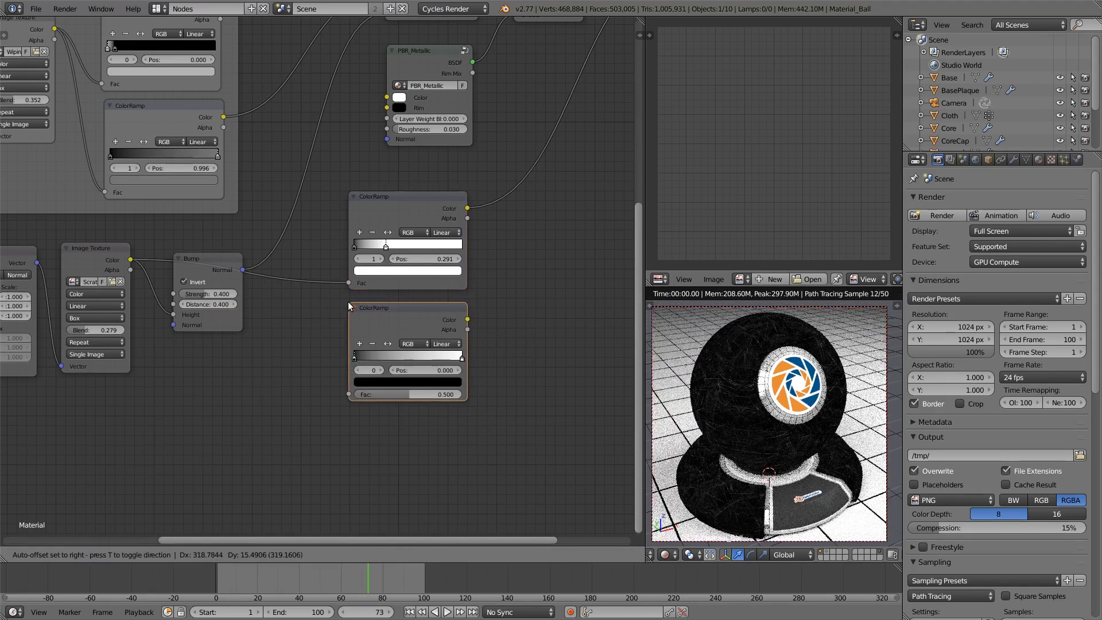
pyautogui.click(346, 299)
# Add a Geometry node, connect its Pointiness to the lower ColorRamp's Fac, and place the node beside that input with its unused sockets hidden
pyautogui.click(95, 555)
pyautogui.moveTo(112, 524)
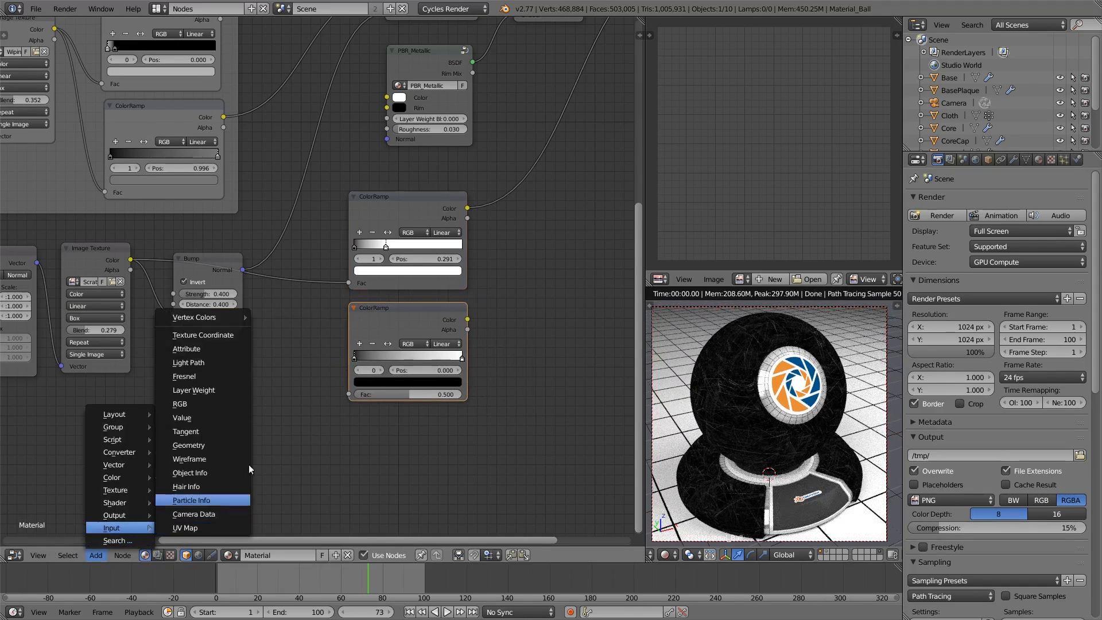
pyautogui.click(223, 443)
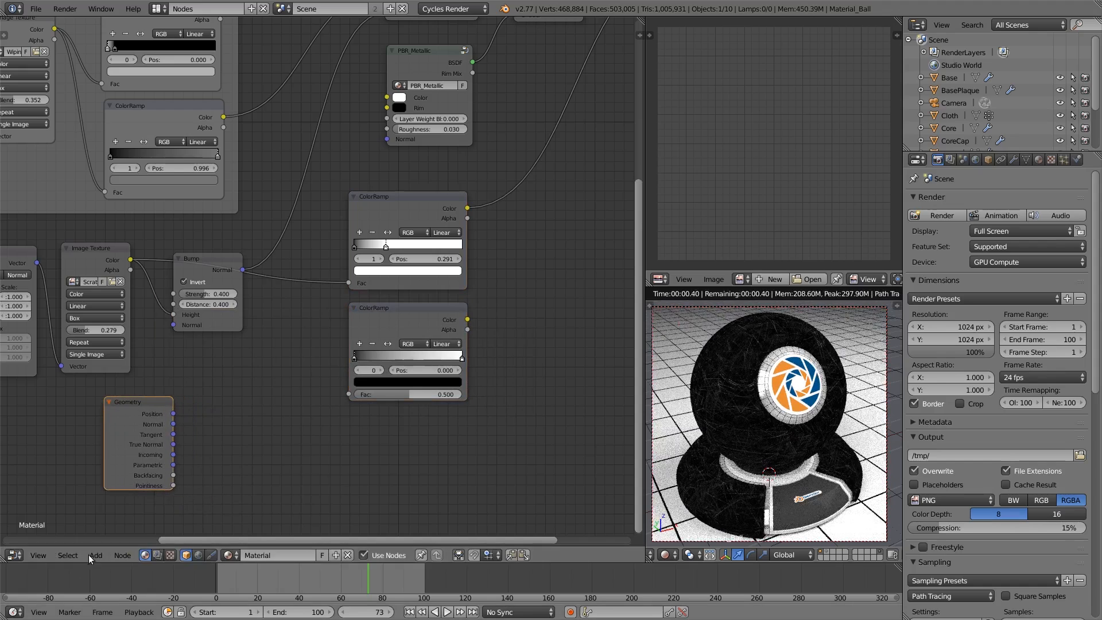
pyautogui.click(308, 327)
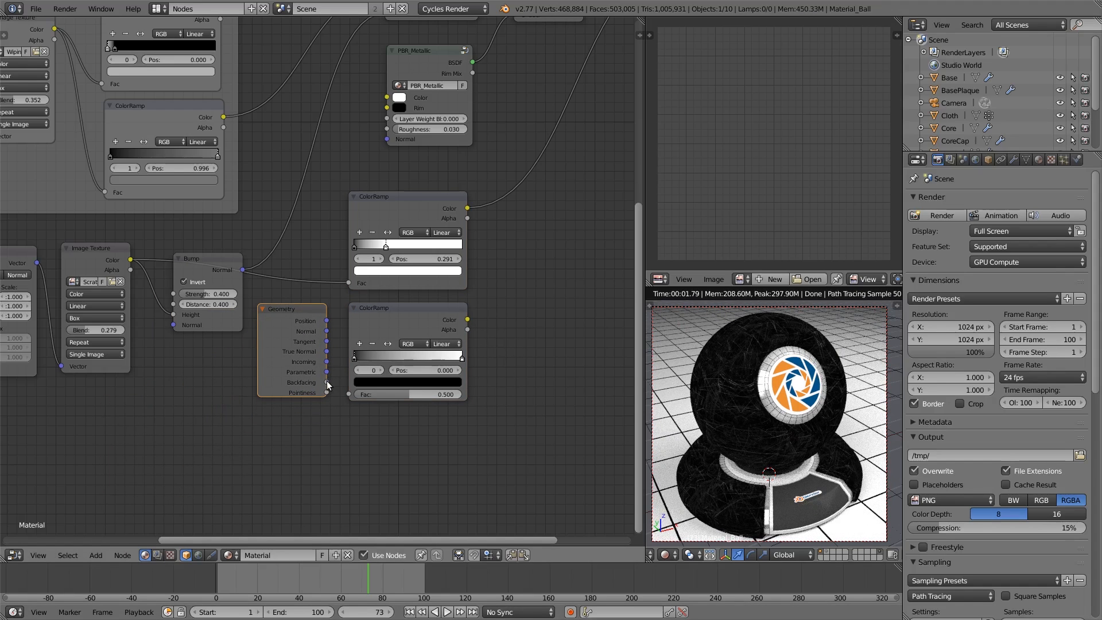
pyautogui.moveTo(325, 393); pyautogui.dragTo(350, 394)
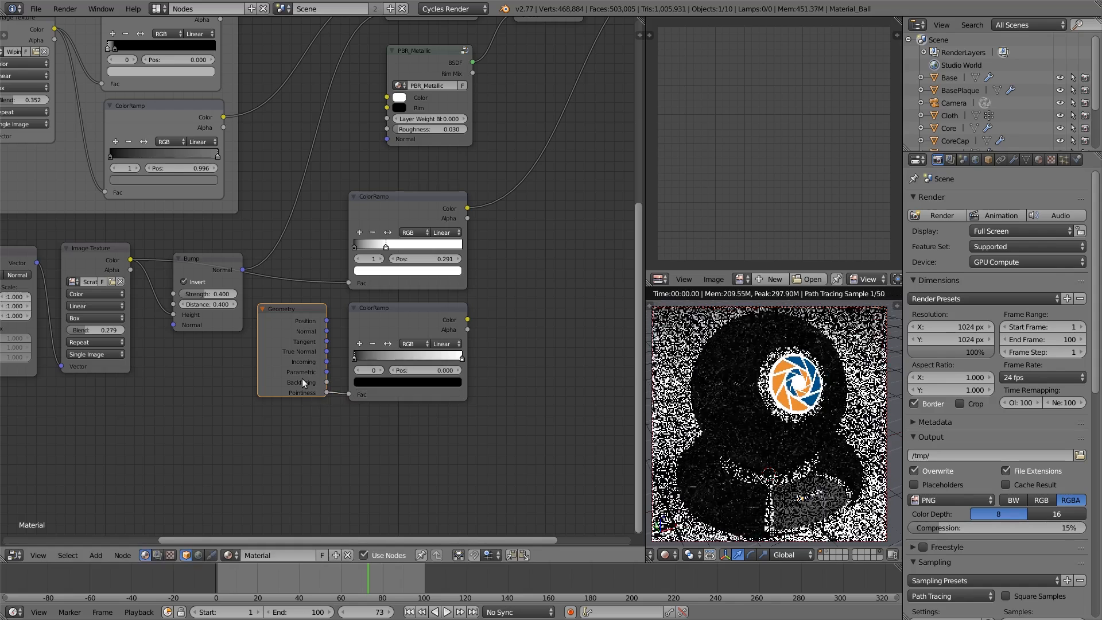
pyautogui.moveTo(293, 320); pyautogui.dragTo(297, 394)
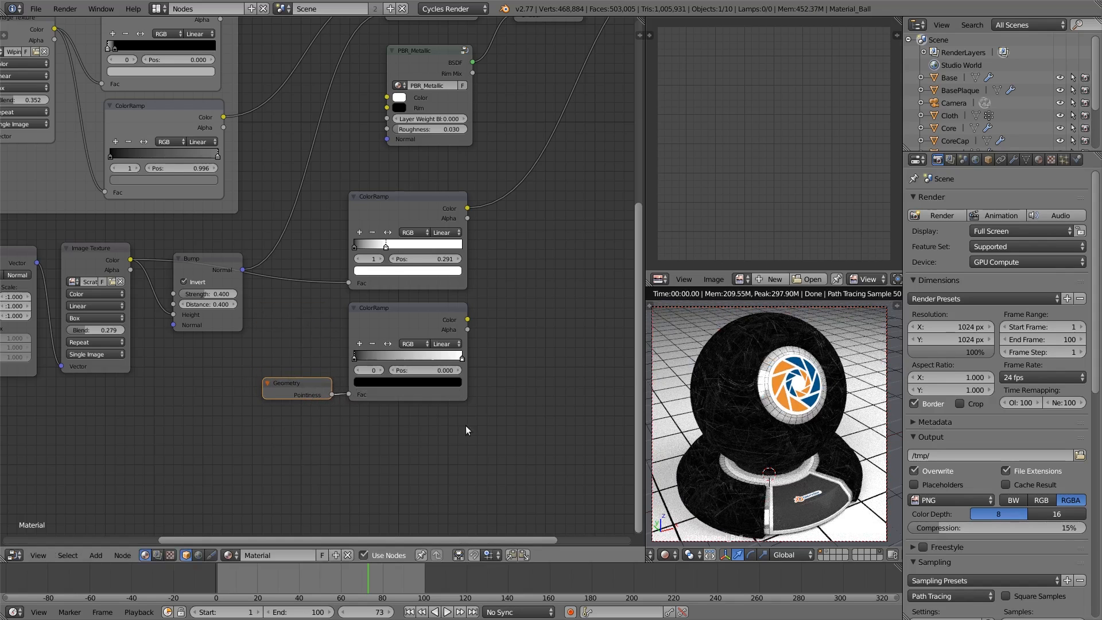
# Preview the pointiness ColorRamp's output and move its black stop to position 0.467
pyautogui.keyDown('ctrl'); pyautogui.keyDown('shift'); pyautogui.click(398, 322); pyautogui.keyUp('shift'); pyautogui.keyUp('ctrl')
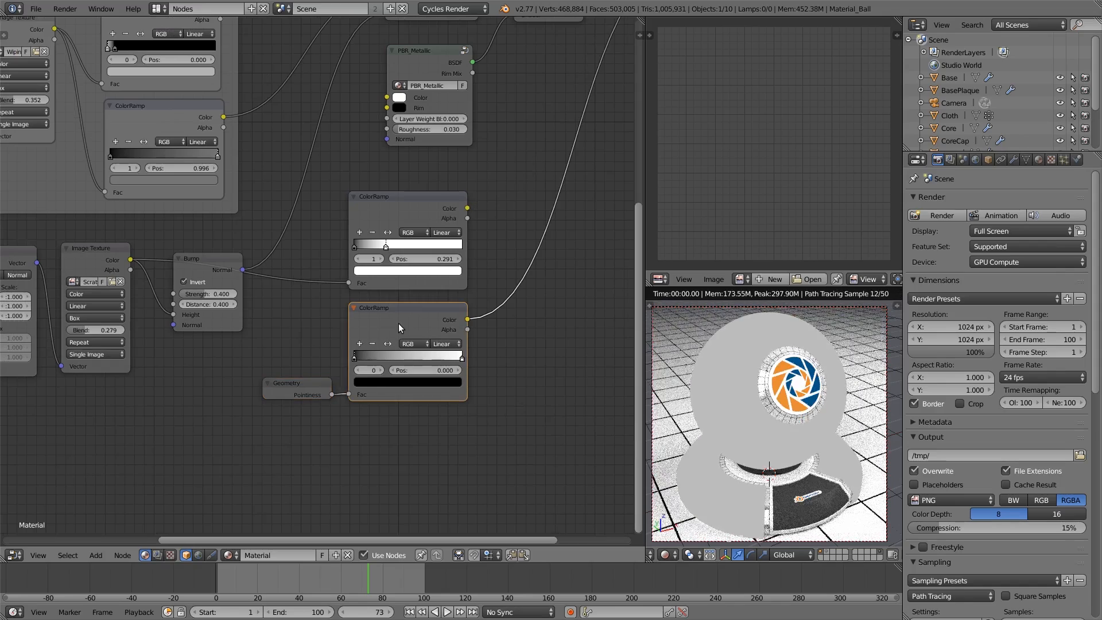
pyautogui.scroll(3, 487, 373)
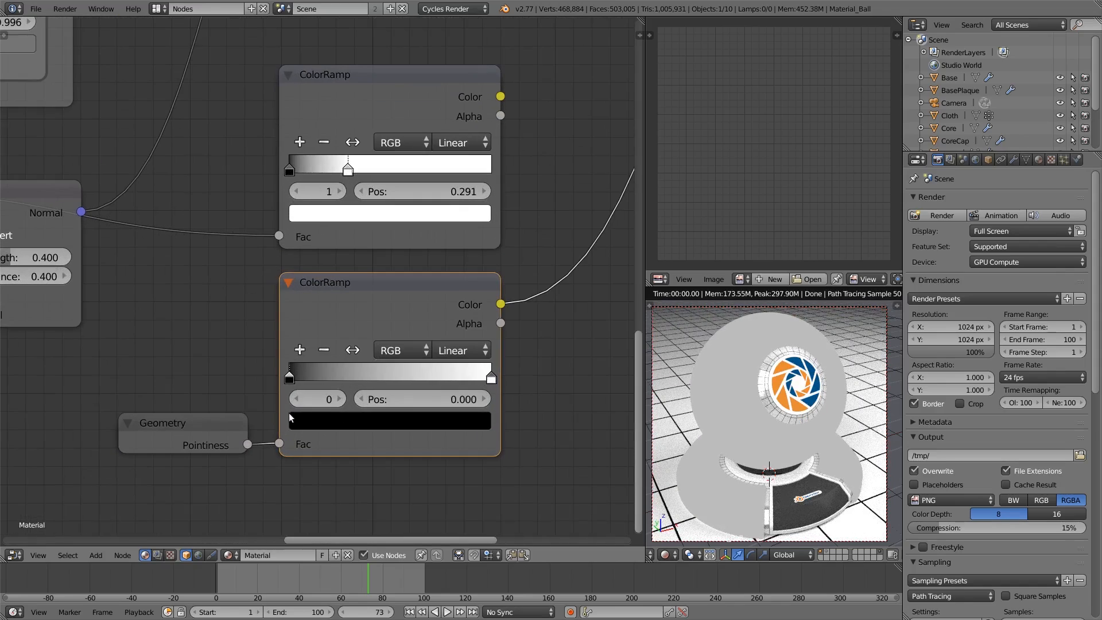
pyautogui.moveTo(320, 377); pyautogui.dragTo(411, 375)
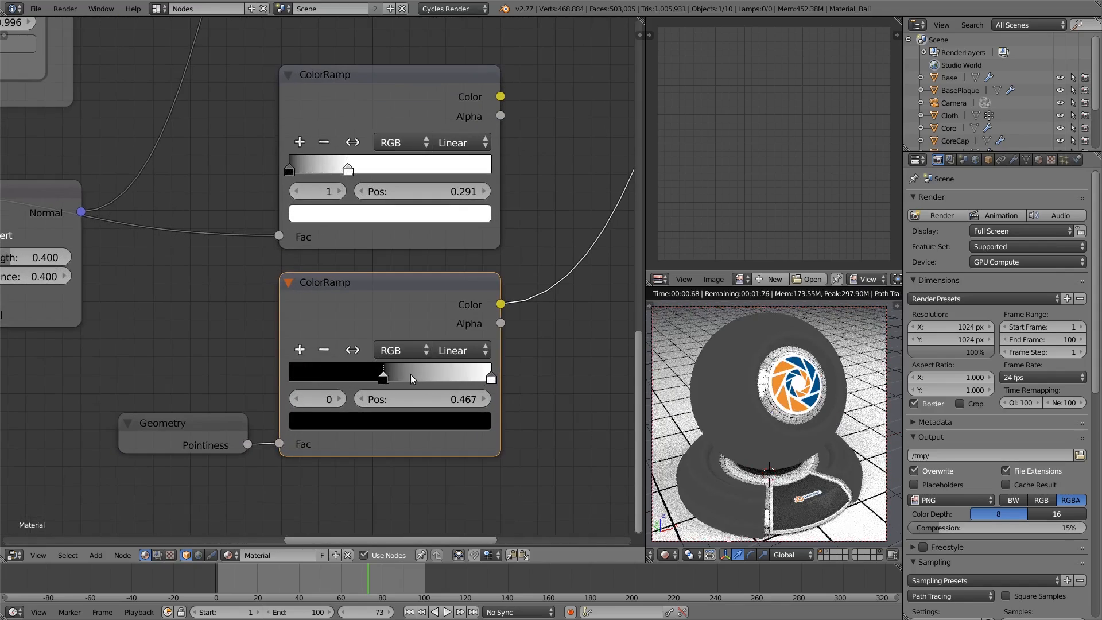
# Sharpen the pointiness ColorRamp into an edge mask by moving both its black and white stops to position 0.504
pyautogui.scroll(1, 517, 443)
pyautogui.scroll(2, 518, 443)
pyautogui.moveTo(517, 443); pyautogui.dragTo(480, 390, button='middle')
pyautogui.scroll(1, 344, 334)
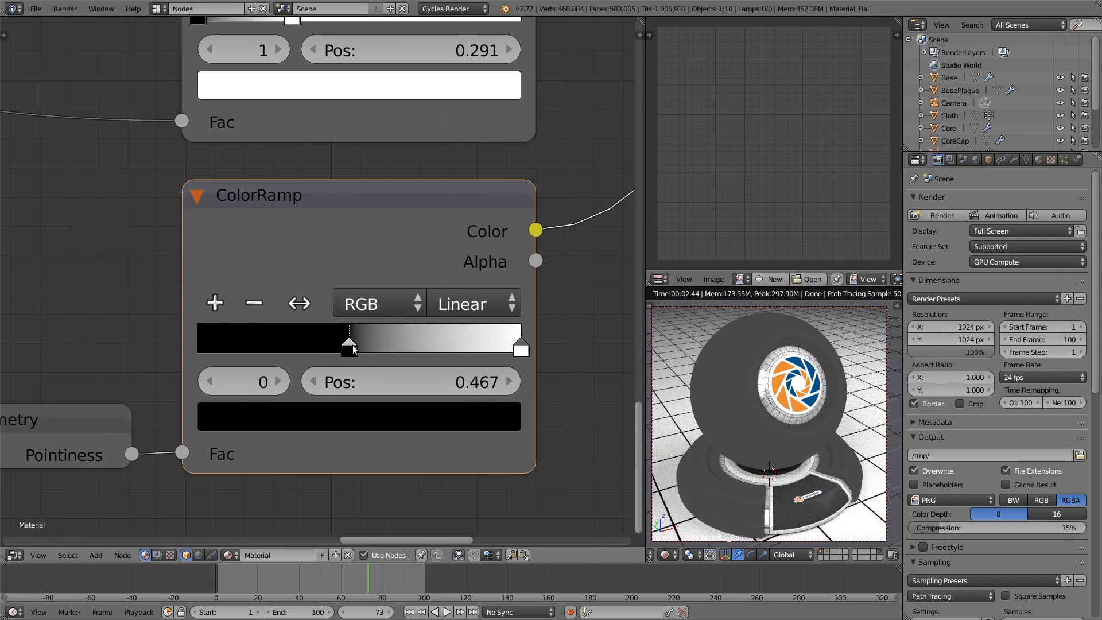
pyautogui.moveTo(353, 348); pyautogui.dragTo(356, 347)
pyautogui.moveTo(525, 346); pyautogui.dragTo(459, 349)
pyautogui.moveTo(367, 347); pyautogui.dragTo(371, 342)
pyautogui.moveTo(462, 351); pyautogui.dragTo(363, 351)
pyautogui.click(360, 349)
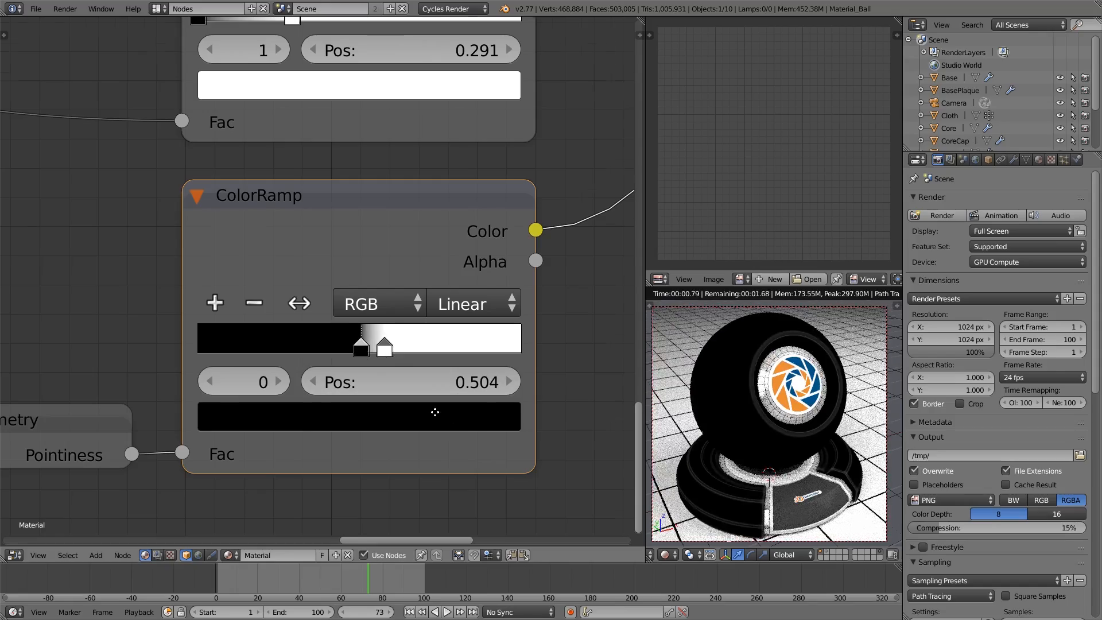
pyautogui.moveTo(449, 421); pyautogui.dragTo(425, 395, button='middle')
pyautogui.moveTo(359, 323); pyautogui.dragTo(339, 329)
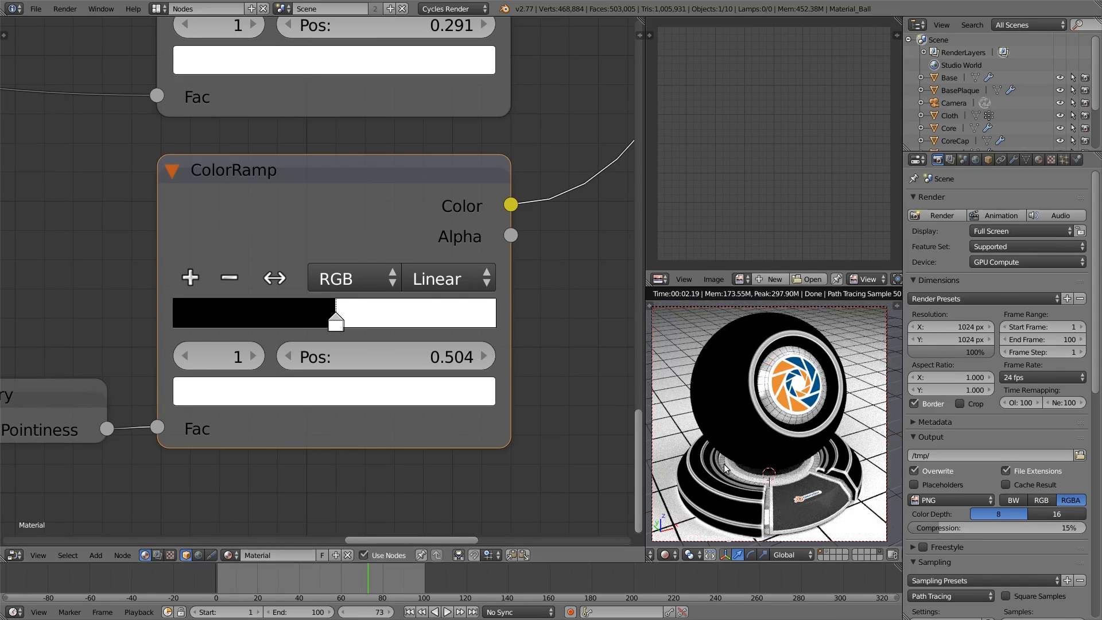
# Add a Math node set to Add on the pointiness ColorRamp's output link
pyautogui.scroll(-12, 402, 327)
pyautogui.moveTo(451, 294); pyautogui.dragTo(384, 384, button='middle')
pyautogui.scroll(1, 383, 384)
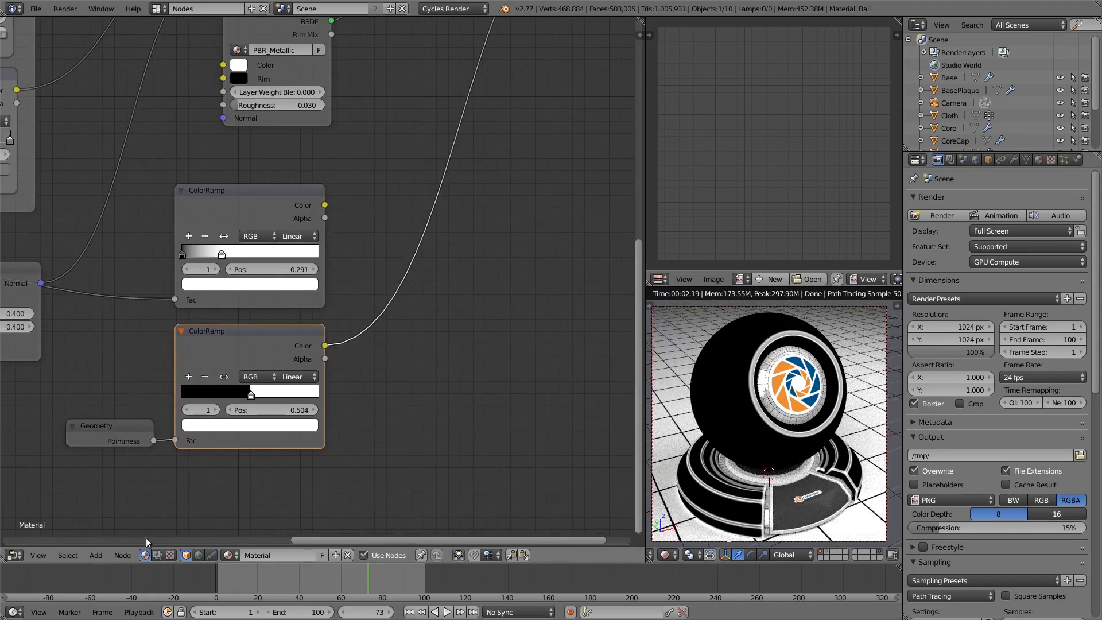
pyautogui.click(96, 555)
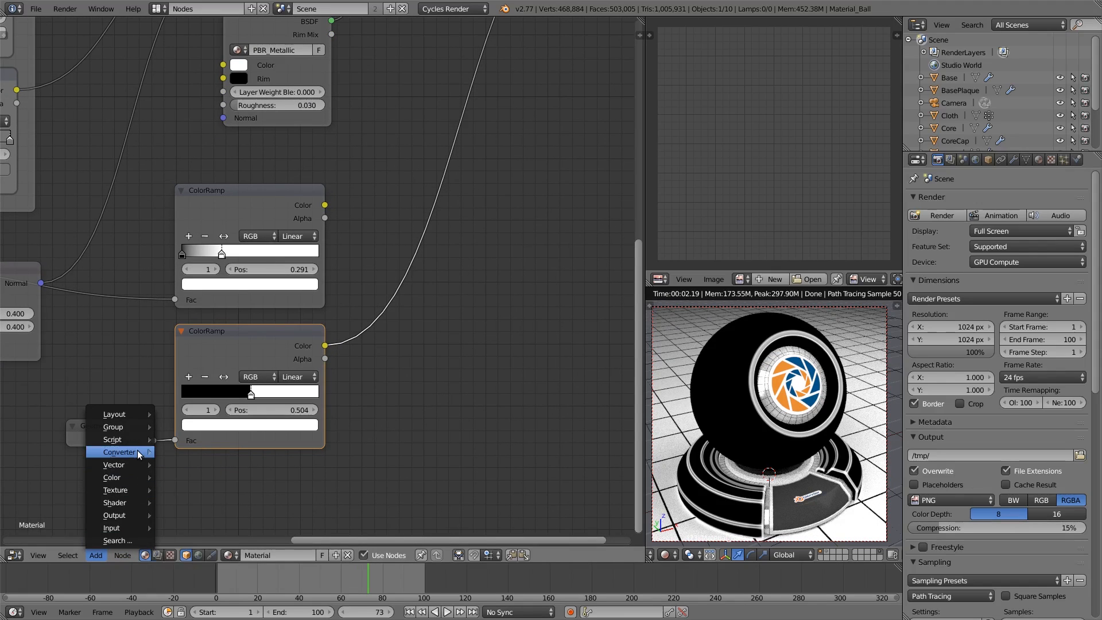
pyautogui.moveTo(137, 452)
pyautogui.click(253, 299)
pyautogui.click(437, 248)
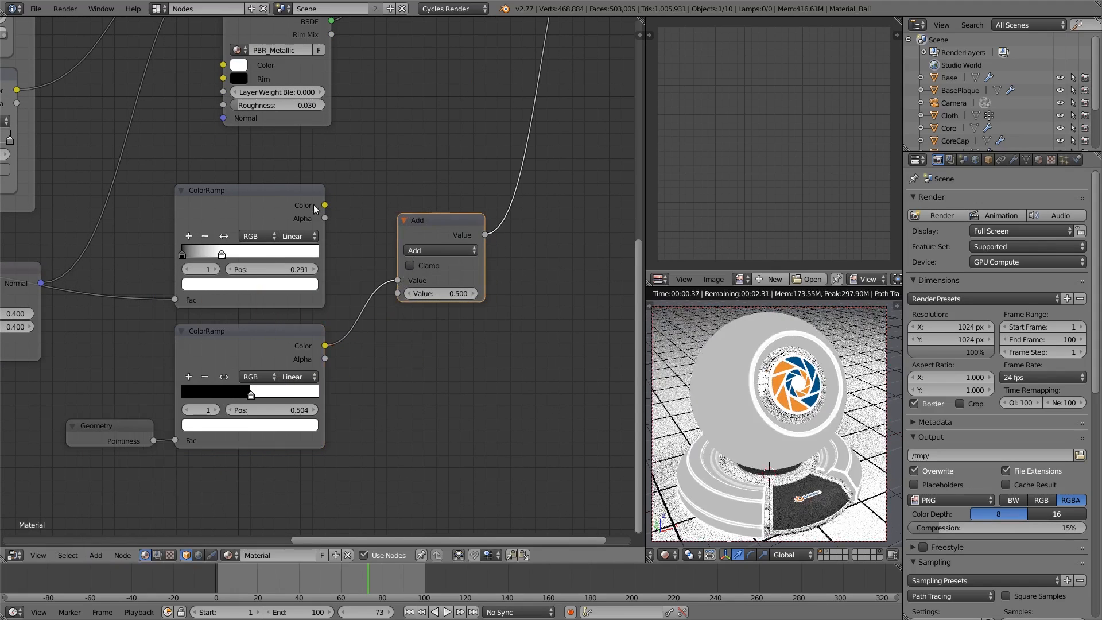
# Connect the scratch ColorRamp's Color to the Add node's first Value and the pointiness ColorRamp's Color to its second Value
pyautogui.moveTo(325, 205); pyautogui.dragTo(400, 292)
pyautogui.moveTo(325, 205); pyautogui.dragTo(397, 280)
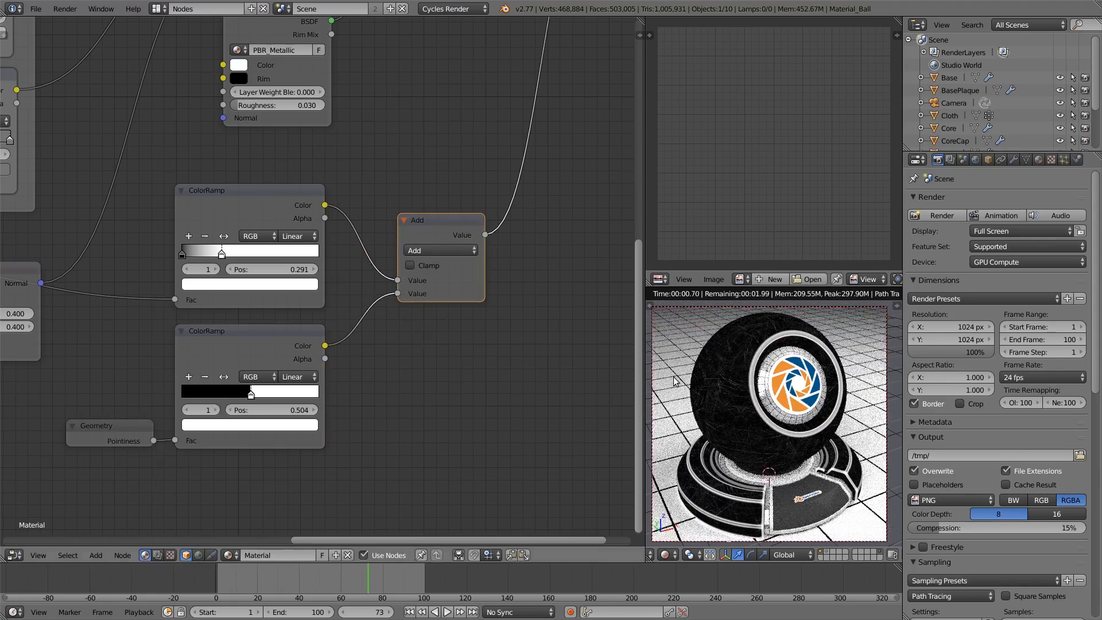
pyautogui.moveTo(463, 213); pyautogui.dragTo(424, 232)
# Connect the Add node's Value to the Mix Shader's Fac and link the Mix Shader back to the Material Output's Surface
pyautogui.scroll(-3, 363, 201)
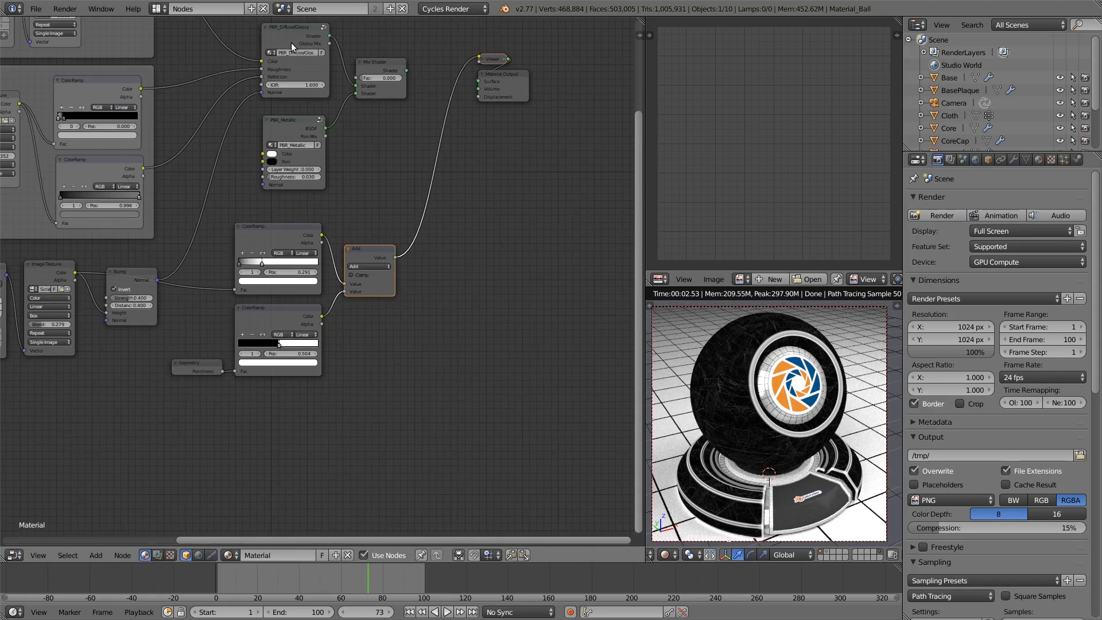
pyautogui.moveTo(477, 167); pyautogui.dragTo(428, 239, button='middle')
pyautogui.scroll(2, 428, 239)
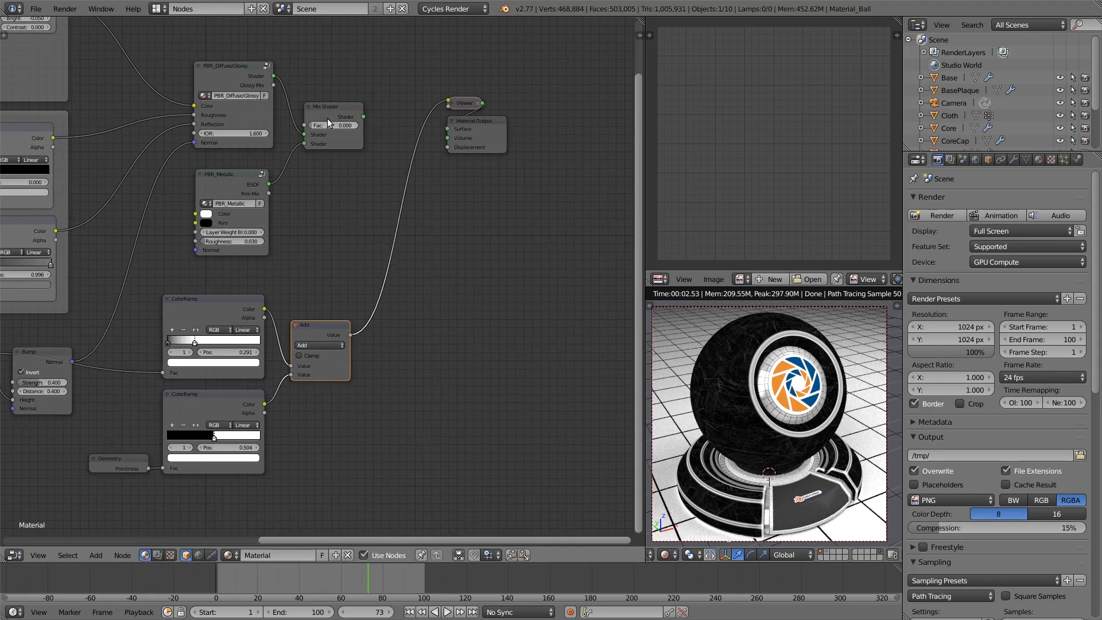
pyautogui.moveTo(322, 111); pyautogui.dragTo(369, 118)
pyautogui.moveTo(354, 339); pyautogui.dragTo(365, 122)
pyautogui.press('Escape')
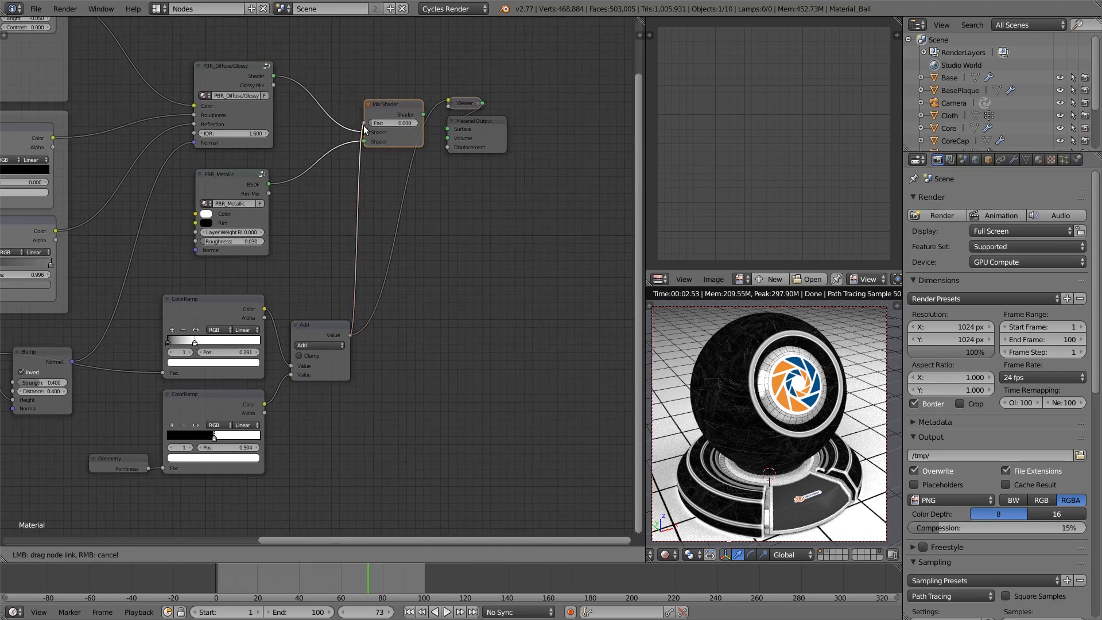
pyautogui.keyDown('ctrl'); pyautogui.keyDown('shift'); pyautogui.click(403, 109); pyautogui.keyUp('shift'); pyautogui.keyUp('ctrl')
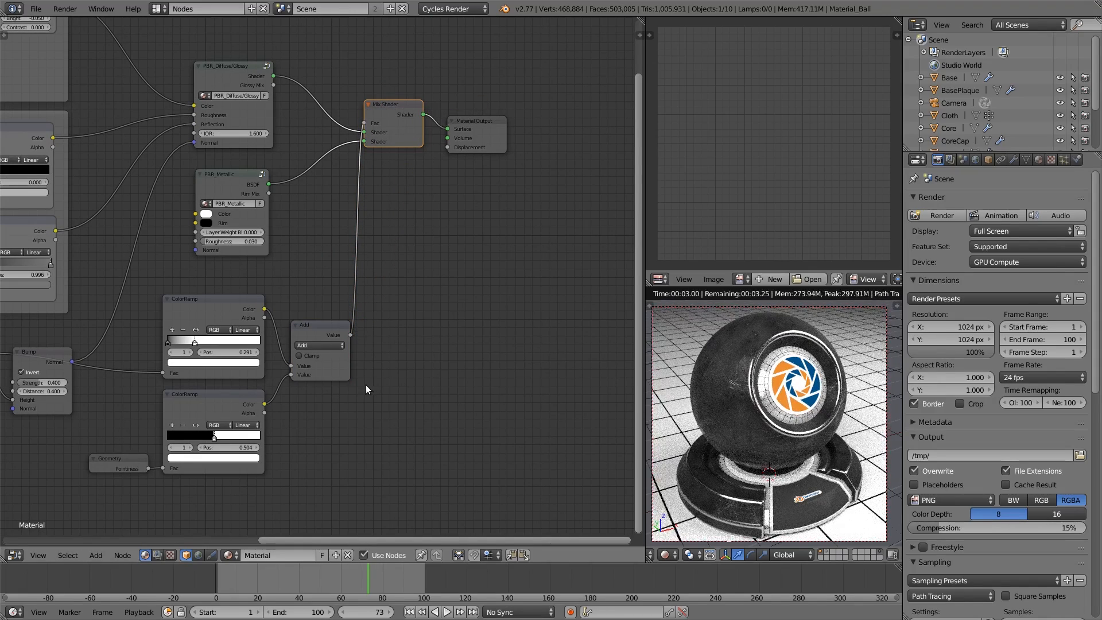
# Preview the pointiness ColorRamp's output on the material and examine its edge mask and color stops
pyautogui.scroll(4, 366, 385)
pyautogui.keyDown('ctrl'); pyautogui.keyDown('shift'); pyautogui.click(311, 315); pyautogui.keyUp('shift'); pyautogui.keyUp('ctrl')
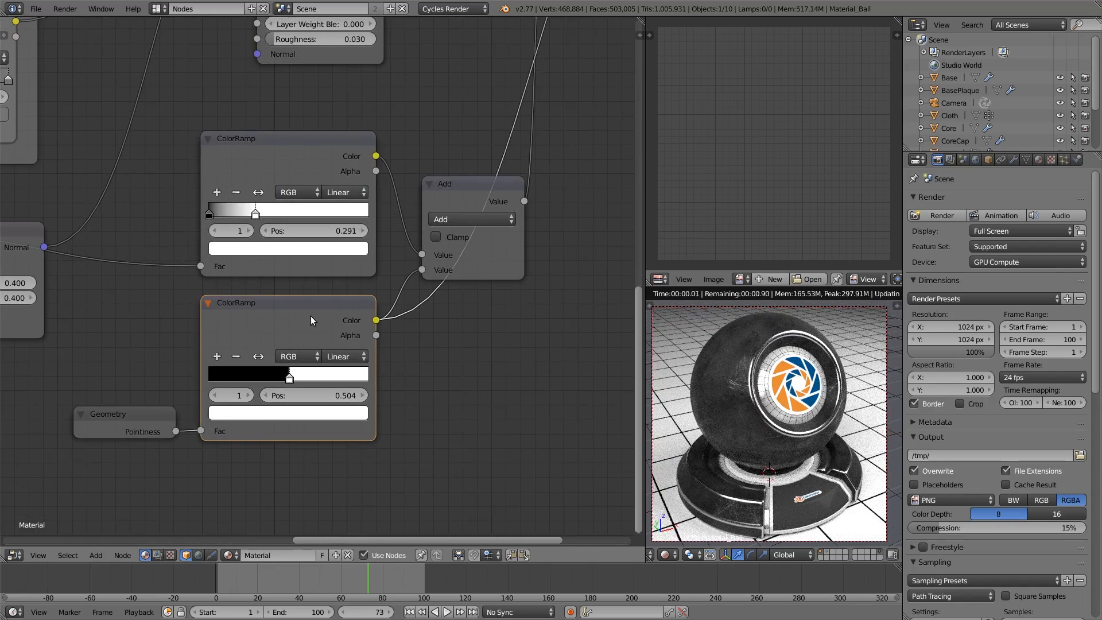
pyautogui.scroll(2, 400, 404)
pyautogui.scroll(2, 400, 404)
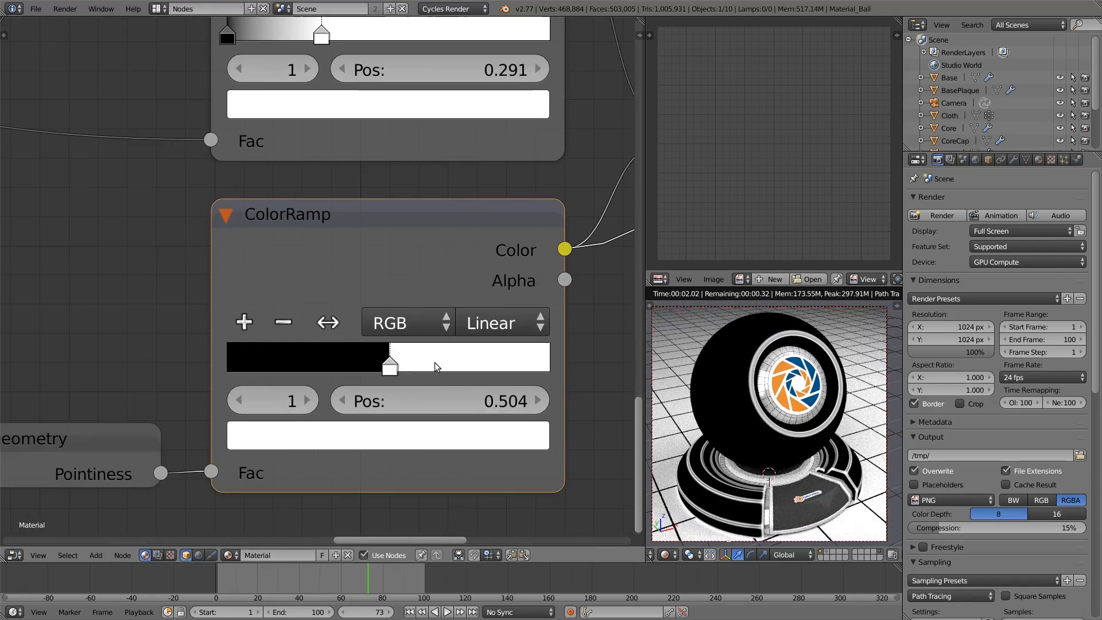
pyautogui.scroll(2, 405, 380)
pyautogui.moveTo(339, 363); pyautogui.dragTo(318, 367, button='middle')
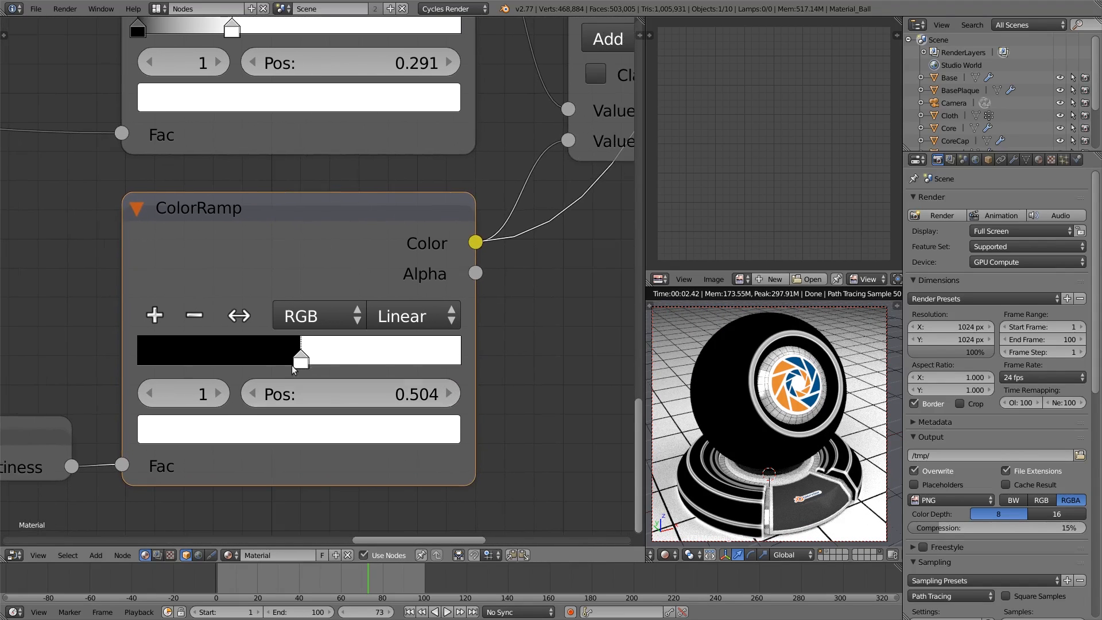
pyautogui.scroll(-7, 514, 320)
pyautogui.scroll(4, 514, 320)
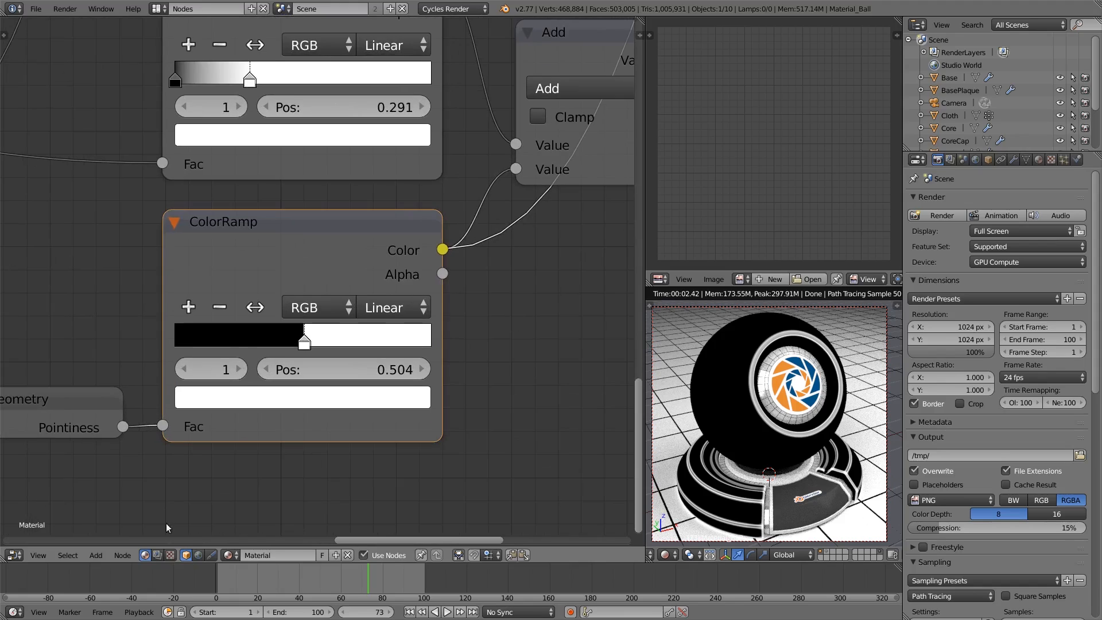
# Insert a Math node on the link between the pointiness ColorRamp's Color and the Add node's second Value
pyautogui.click(95, 555)
pyautogui.moveTo(120, 452)
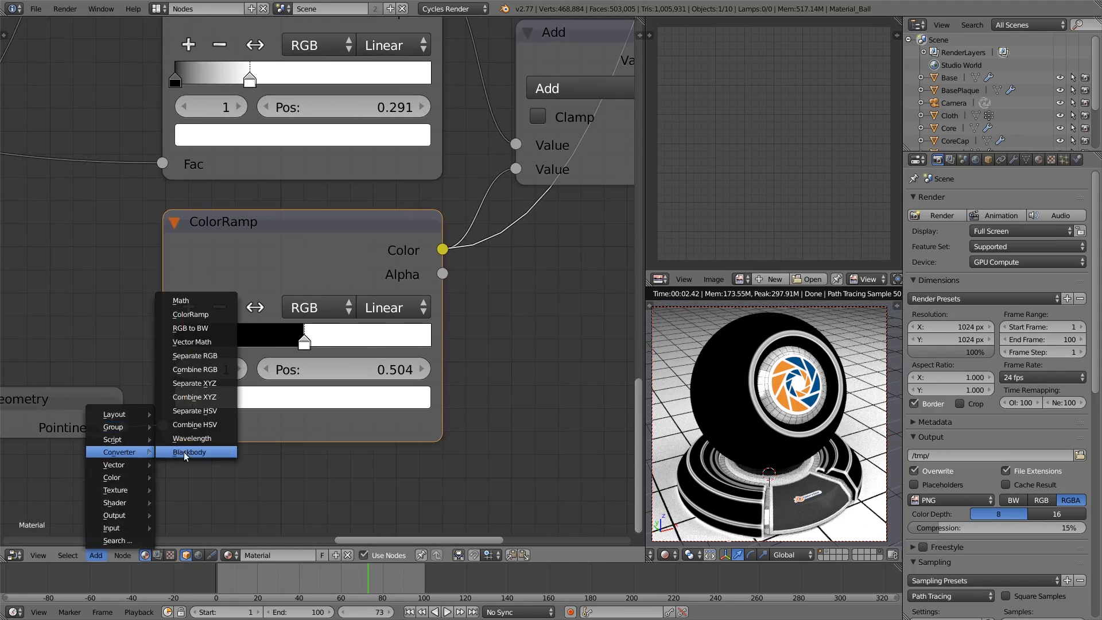
pyautogui.click(199, 299)
pyautogui.click(376, 203)
pyautogui.scroll(-4, 539, 304)
pyautogui.moveTo(553, 322); pyautogui.dragTo(374, 345, button='middle')
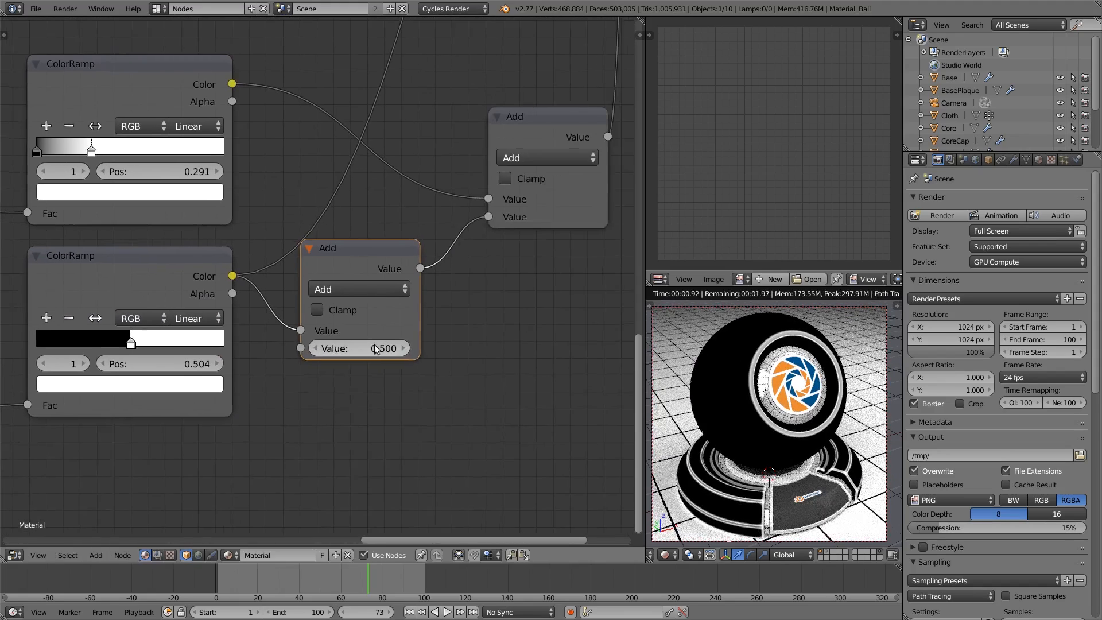
# Set the new Math node to Multiply with a value of 4, collapse it and place it in front of the Add node
pyautogui.scroll(1, 361, 299)
pyautogui.click(359, 289)
pyautogui.click(341, 354)
pyautogui.click(362, 354)
pyautogui.write('4')
pyautogui.press('Return')
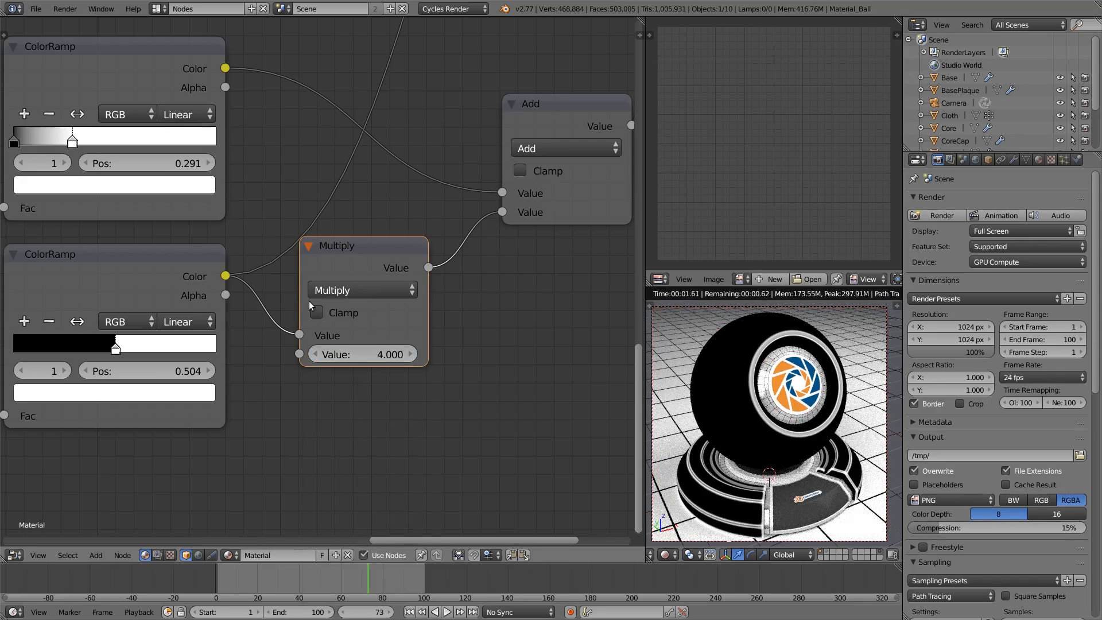
pyautogui.click(308, 246)
pyautogui.moveTo(334, 244); pyautogui.dragTo(382, 257)
pyautogui.scroll(-4, 487, 274)
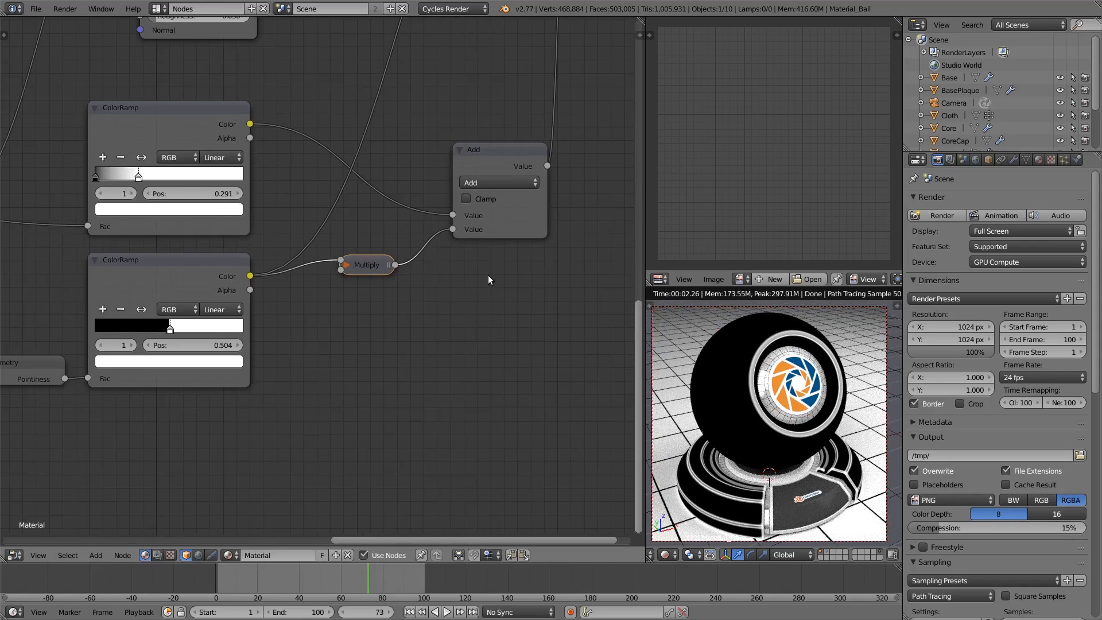
# Preview the Multiply node's output and the Add node's combined mask on the material
pyautogui.scroll(2, 488, 274)
pyautogui.keyDown('ctrl'); pyautogui.keyDown('shift'); pyautogui.click(387, 261); pyautogui.keyUp('shift'); pyautogui.keyUp('ctrl')
pyautogui.keyDown('ctrl'); pyautogui.keyDown('shift'); pyautogui.click(552, 198); pyautogui.keyUp('shift'); pyautogui.keyUp('ctrl')
pyautogui.scroll(-4, 552, 198)
pyautogui.scroll(-1, 393, 132)
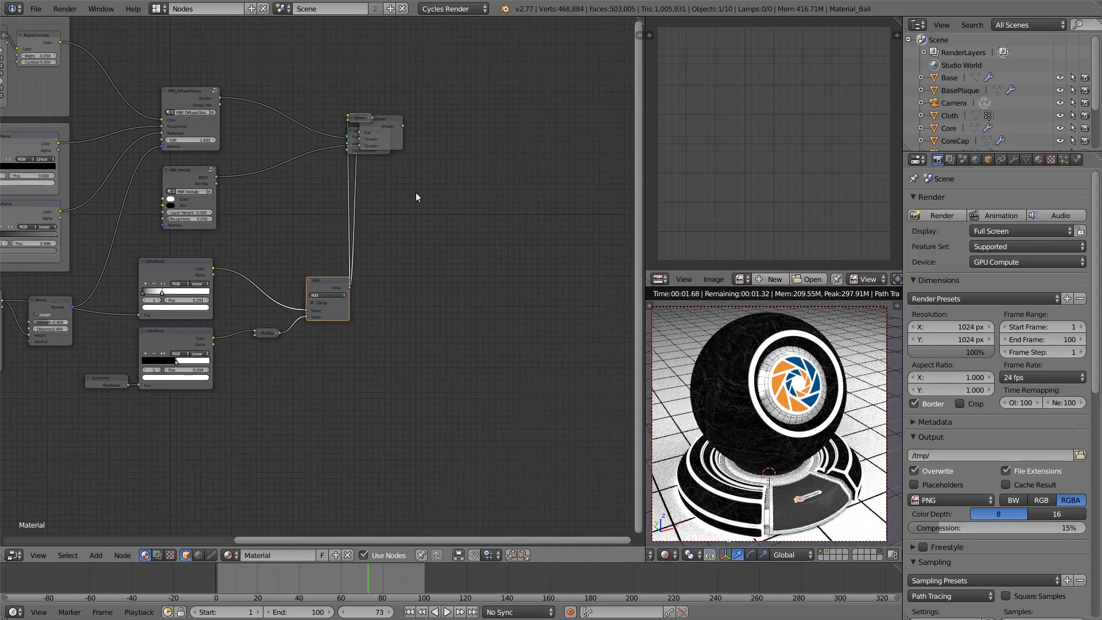
# Separate the overlapping Mix Shader and Material Output nodes and link the Mix Shader back to the Material Output's Surface
pyautogui.moveTo(400, 133); pyautogui.dragTo(291, 154)
pyautogui.moveTo(366, 135); pyautogui.dragTo(446, 147)
pyautogui.keyDown('ctrl'); pyautogui.keyDown('shift'); pyautogui.click(307, 162); pyautogui.keyUp('shift'); pyautogui.keyUp('ctrl')
pyautogui.moveTo(309, 162); pyautogui.dragTo(400, 160)
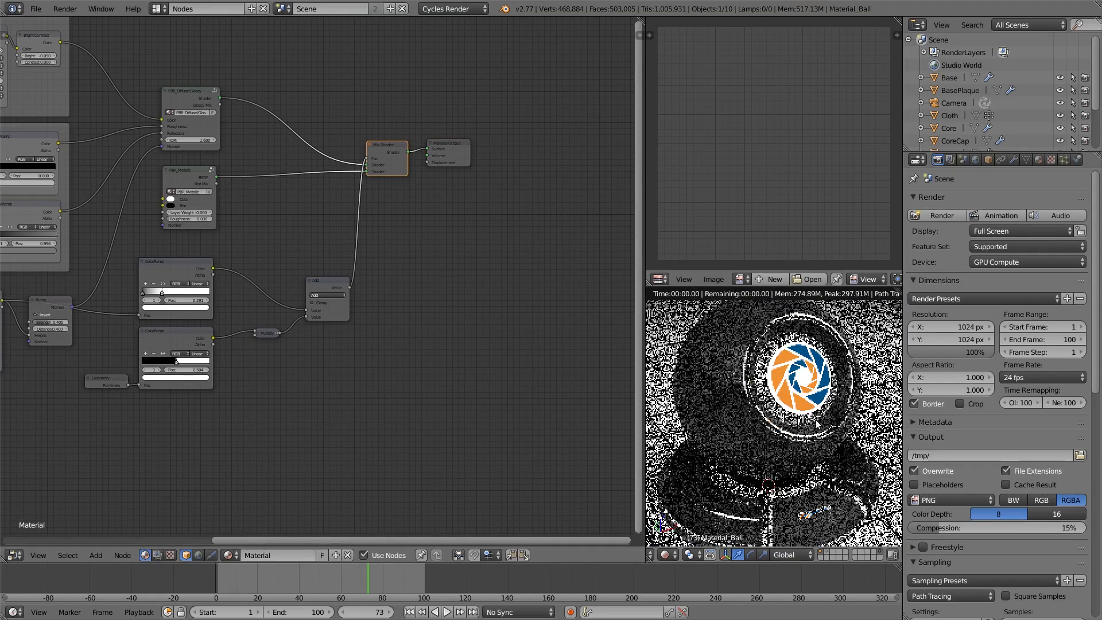
# Connect the pointiness ColorRamp directly to the Add node's second Value and delete the Multiply node
pyautogui.moveTo(213, 338); pyautogui.dragTo(305, 316)
pyautogui.press('x')
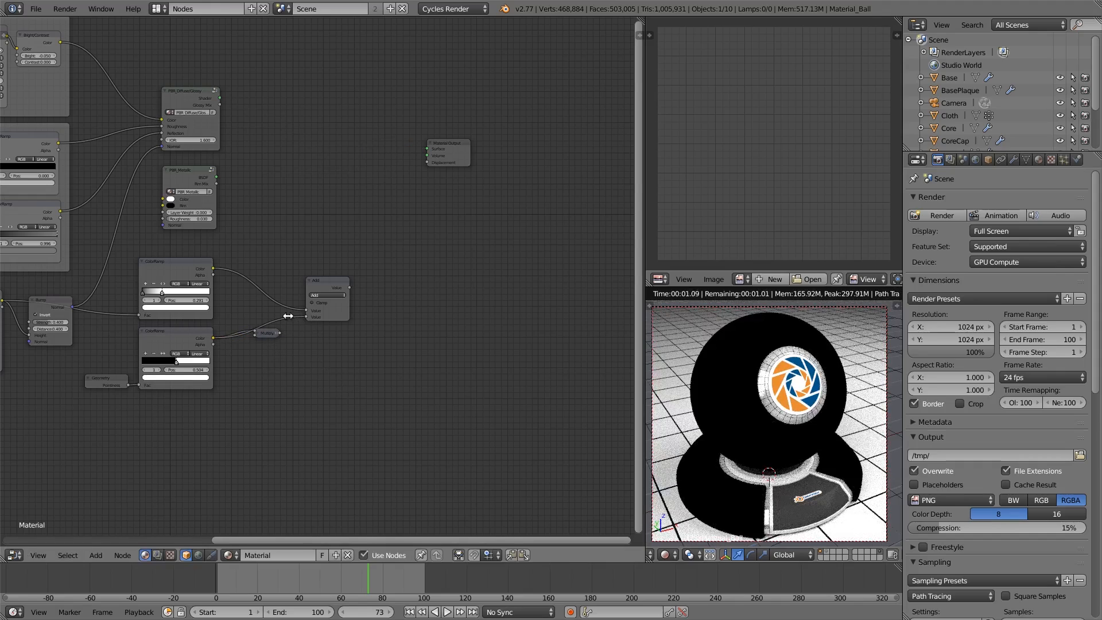
pyautogui.hotkey('ctrl', 'z')
pyautogui.click(264, 332)
pyautogui.press('x')
# Tidy the layout by moving the Add, Mix Shader and Material Output nodes closer to the nodes feeding them
pyautogui.moveTo(332, 281); pyautogui.dragTo(267, 288)
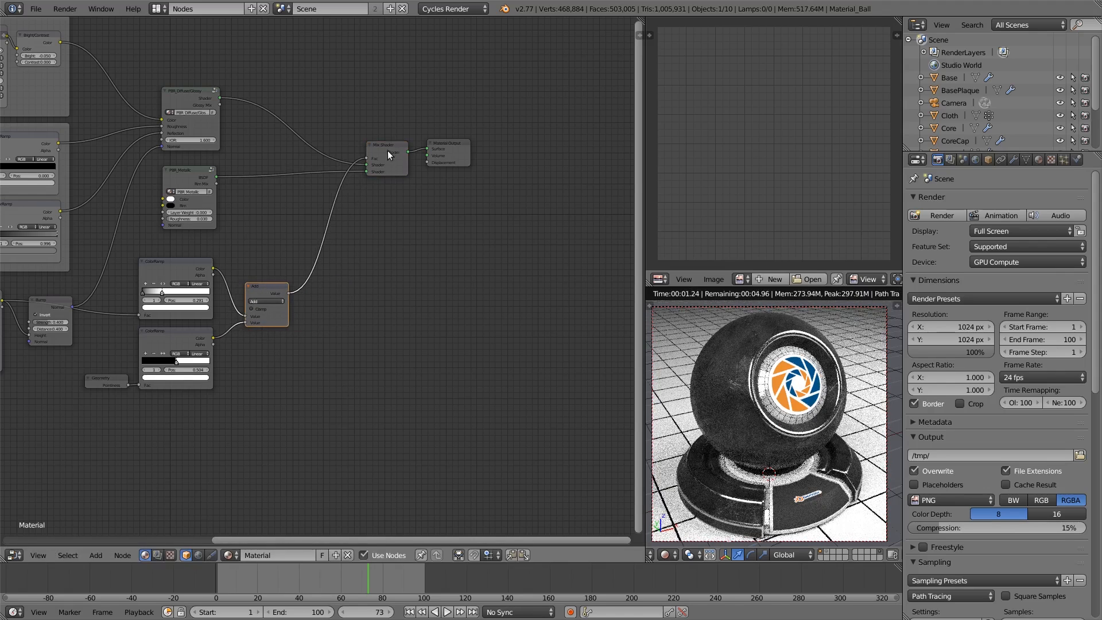
pyautogui.moveTo(391, 147); pyautogui.dragTo(349, 161)
pyautogui.moveTo(434, 148)
pyautogui.mouseDown()
pyautogui.moveTo(403, 165)
pyautogui.moveTo(428, 157)
pyautogui.mouseUp()
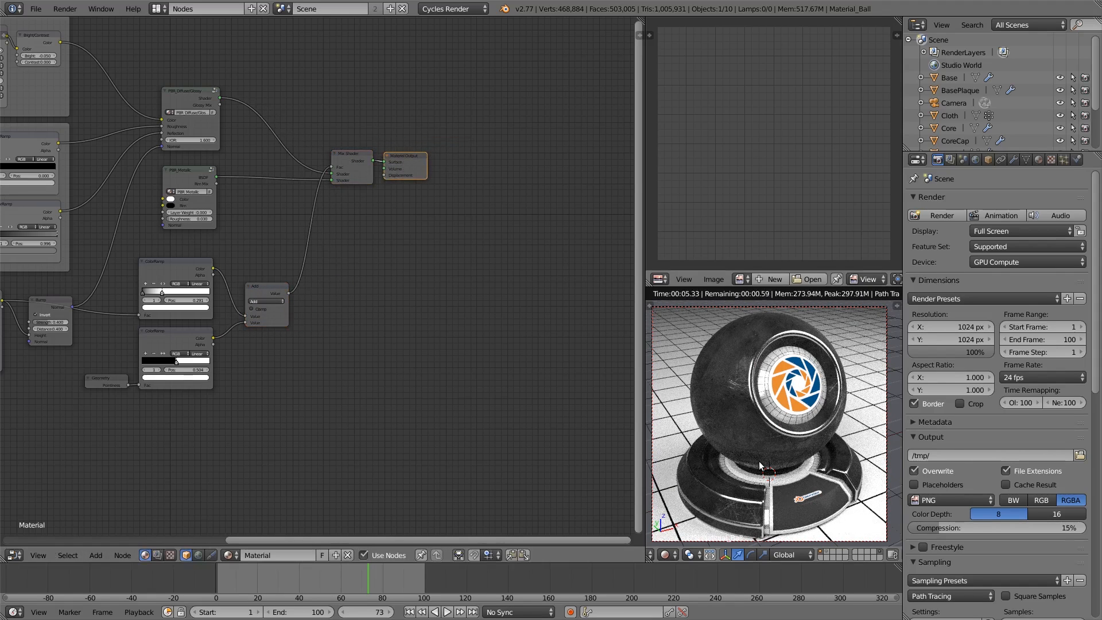
# Add a Frame node in the empty space below the bump and mask nodes
pyautogui.scroll(-3, 285, 435)
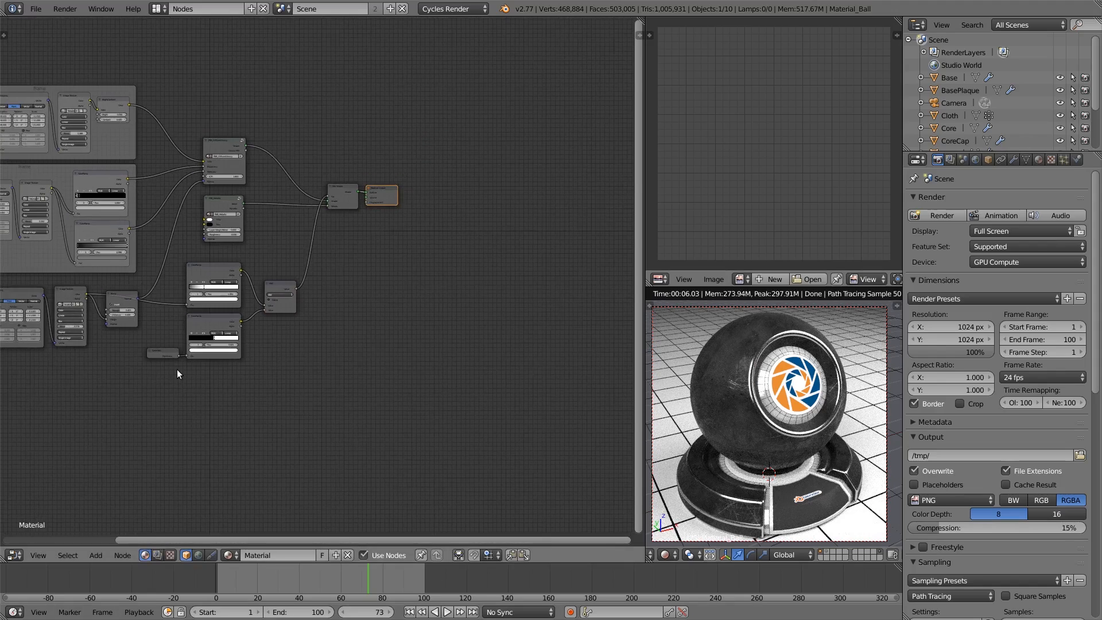
pyautogui.press('Home')
pyautogui.click(96, 555)
pyautogui.moveTo(115, 427)
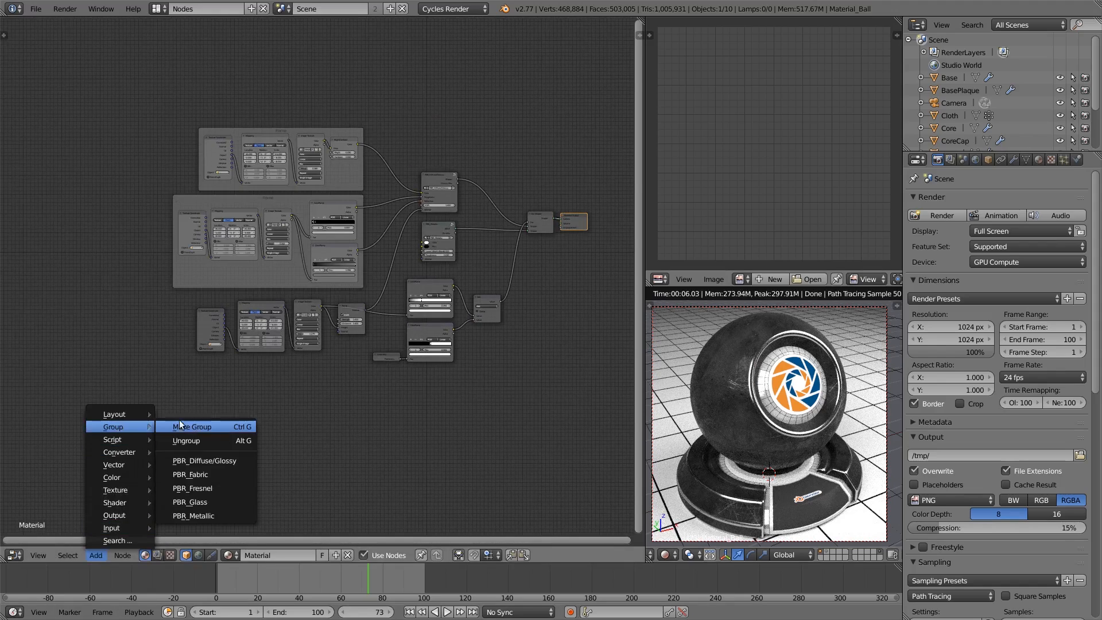
pyautogui.click(205, 420)
pyautogui.click(271, 383)
# Put all the bump, scratch and pointiness mask nodes, including the Add node, into the new frame and position it below the other frames
pyautogui.press('b')
pyautogui.moveTo(173, 291); pyautogui.dragTo(485, 380)
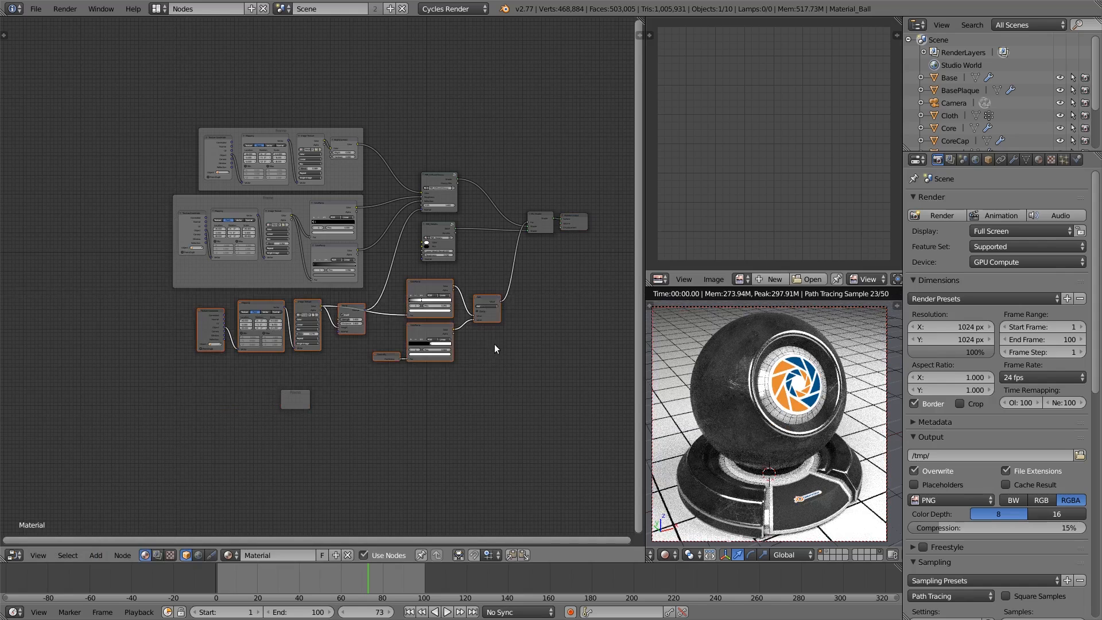
pyautogui.press('g')
pyautogui.click(310, 396)
pyautogui.press('g')
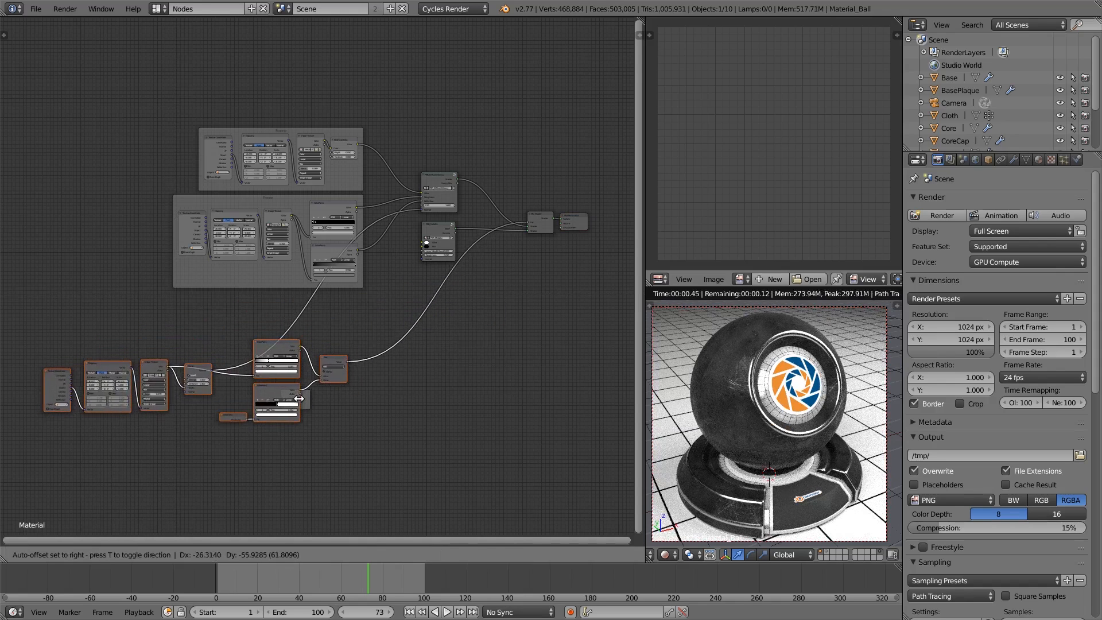
pyautogui.click(305, 404)
pyautogui.moveTo(306, 402); pyautogui.dragTo(332, 365, button='right')
pyautogui.scroll(2, 317, 341)
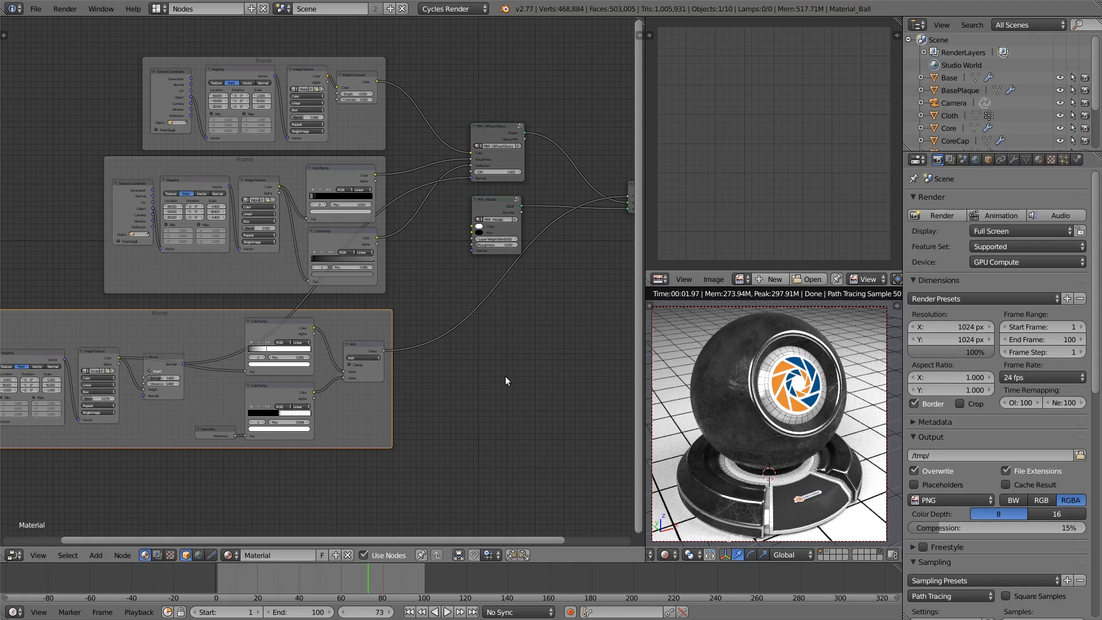
# Connect the Bump node's Normal output to the PBR_Metallic group's Normal input
pyautogui.moveTo(433, 416); pyautogui.dragTo(491, 366, button='middle')
pyautogui.scroll(4, 491, 367)
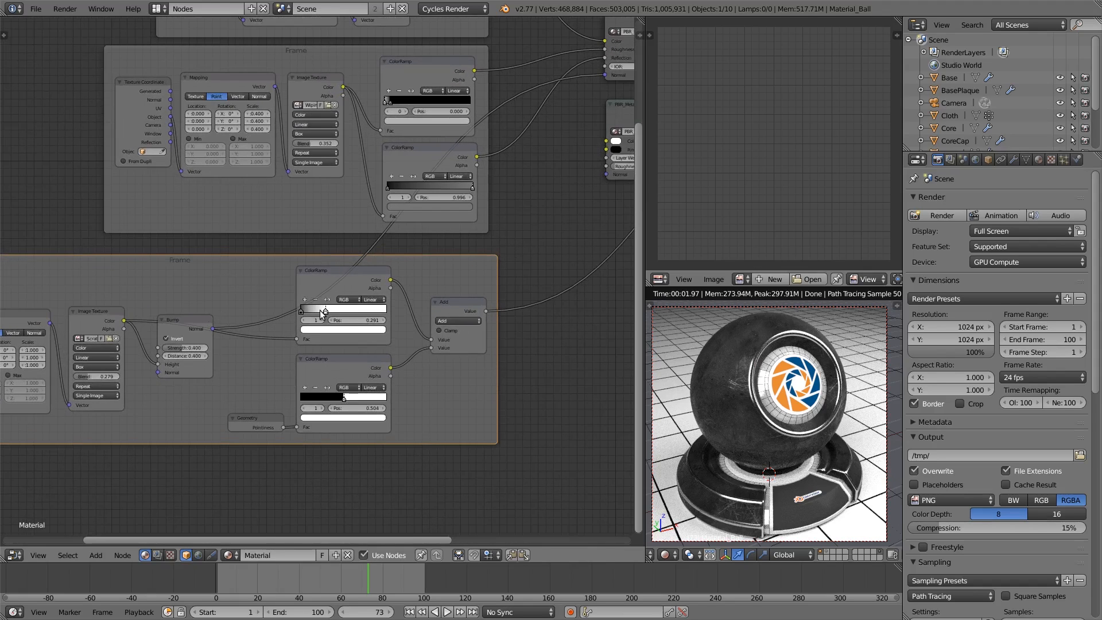
pyautogui.scroll(-3, 320, 310)
pyautogui.scroll(3, 320, 311)
pyautogui.scroll(-3, 402, 353)
pyautogui.moveTo(401, 352); pyautogui.dragTo(275, 381, button='middle')
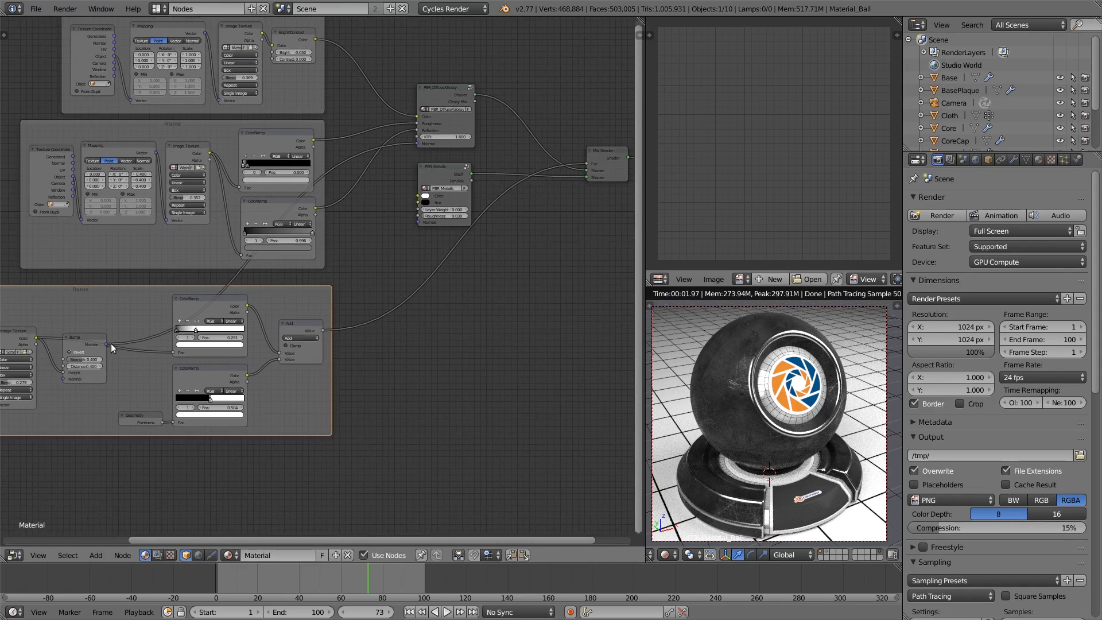
pyautogui.moveTo(107, 349); pyautogui.dragTo(421, 222)
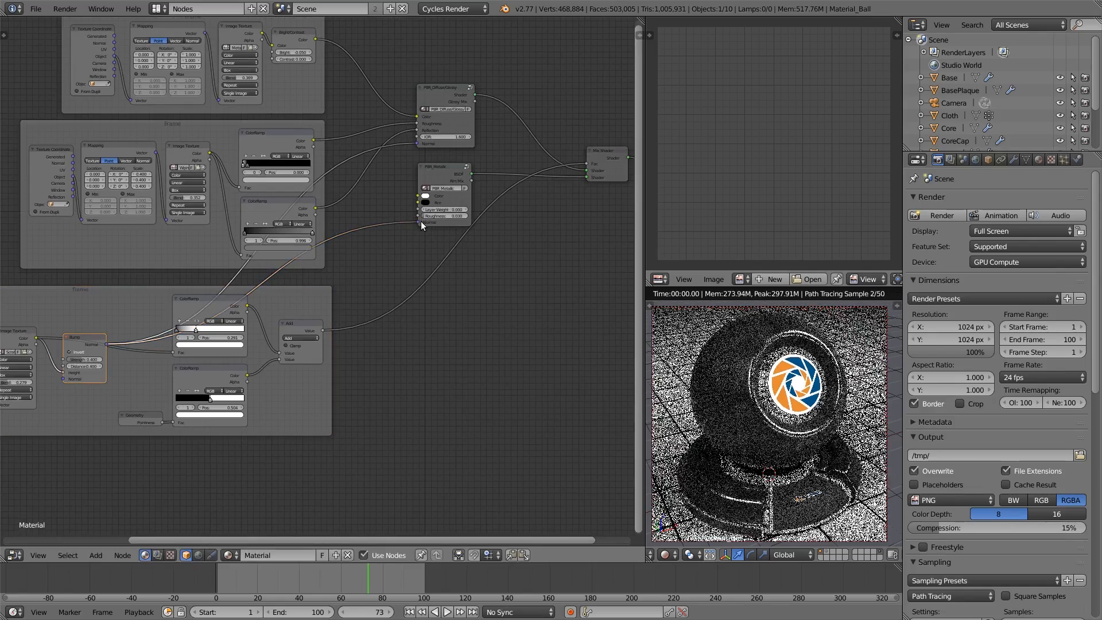
# Examine the scratches and edge wear around the ball's ring in a close-up of the render, and return to the camera view
pyautogui.scroll(4, 736, 376)
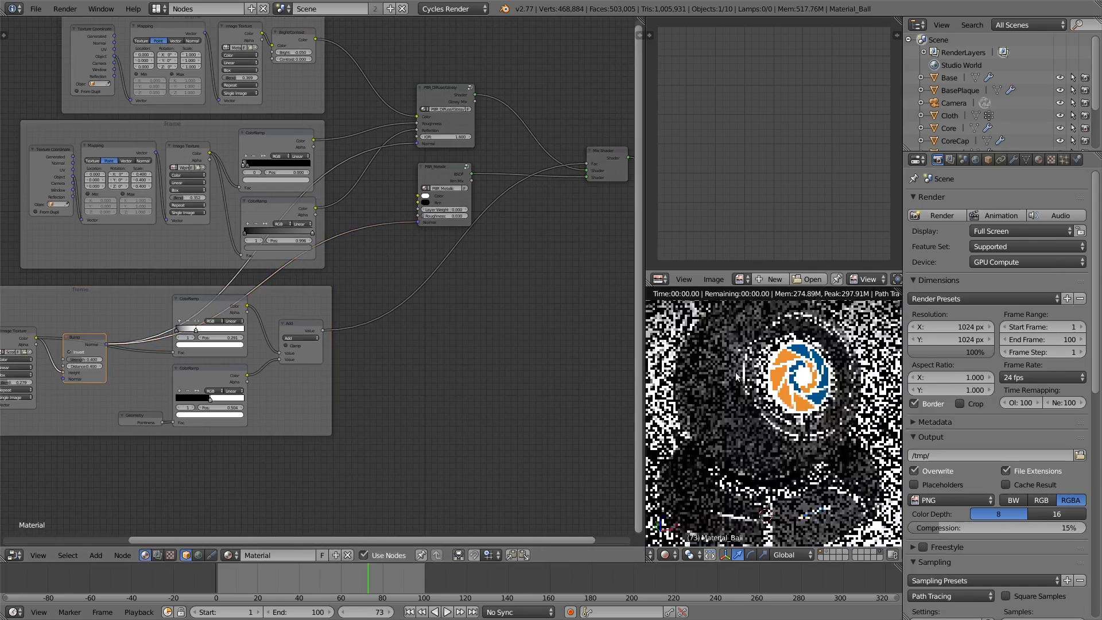
pyautogui.scroll(2, 736, 377)
pyautogui.keyDown('shift'); pyautogui.moveTo(680, 416); pyautogui.dragTo(812, 510, button='middle'); pyautogui.keyUp('shift')
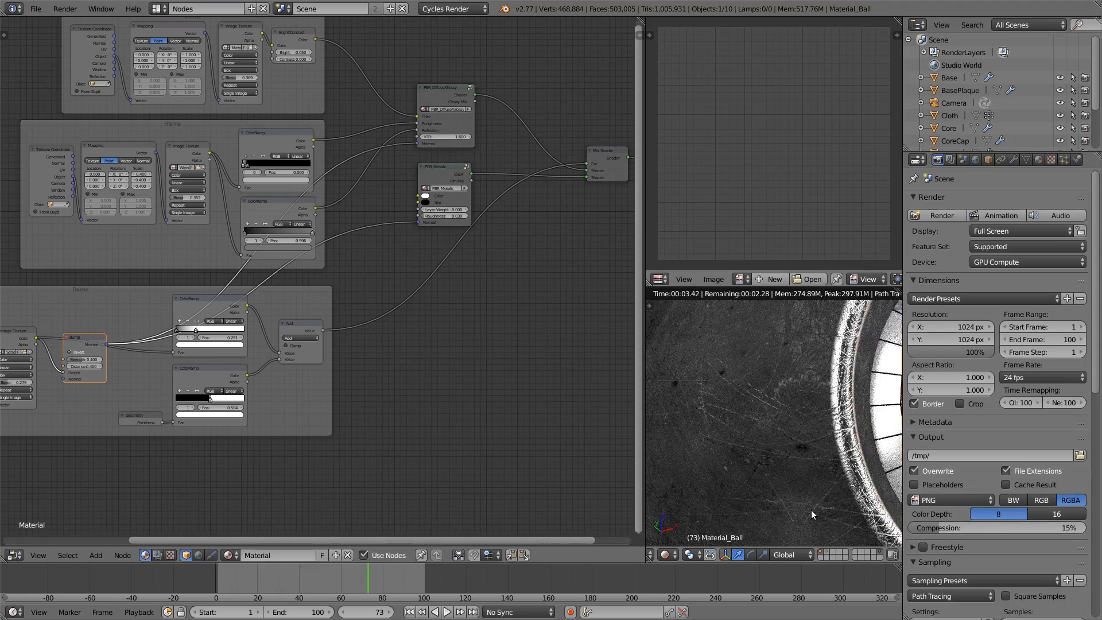
pyautogui.press('KP_0')
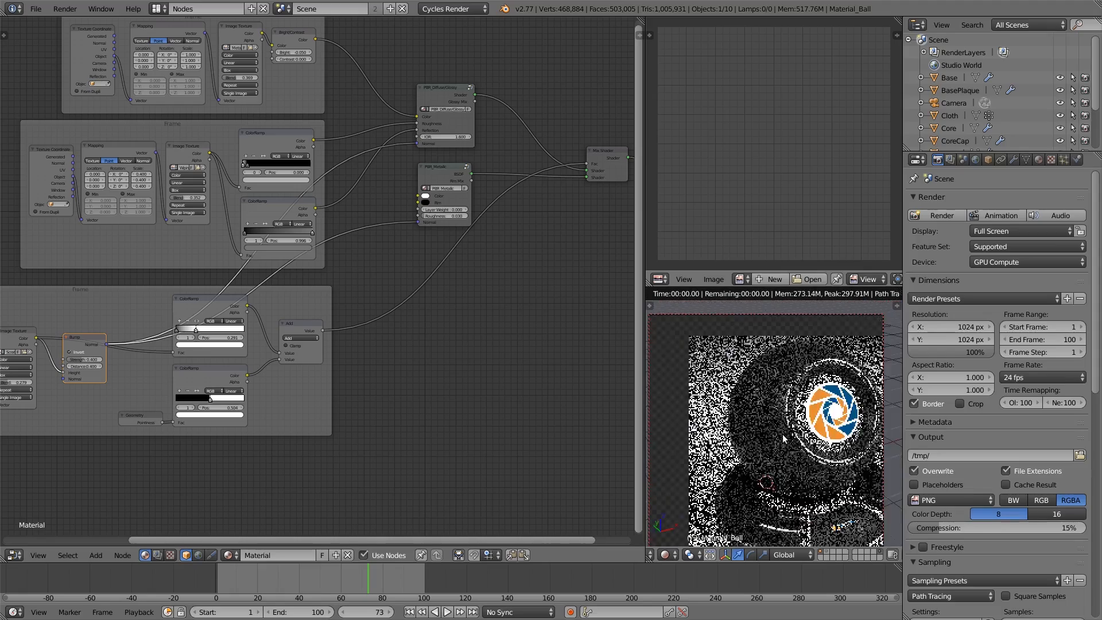